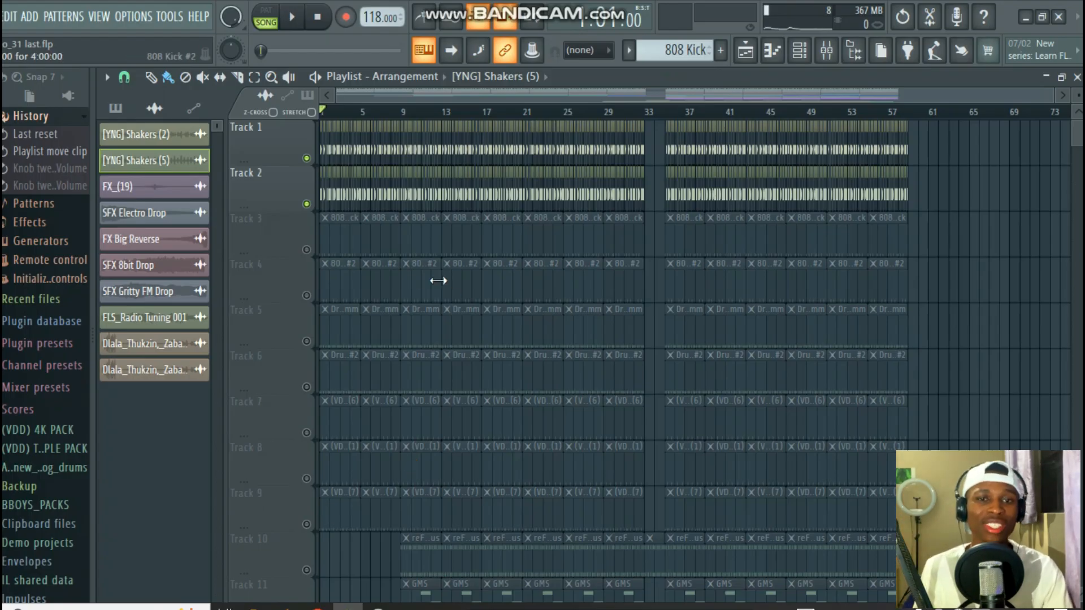
Step: Play the shaker tracks from the start and raise the Insert 3 mixer level to about 2.9 dB
{"action": "scroll", "coordinate": [344, 116], "scroll_direction": "up", "scroll_amount": 3}
{"action": "left_click", "coordinate": [292, 19]}
{"action": "scroll", "coordinate": [341, 121], "scroll_direction": "up", "scroll_amount": 5}
{"action": "left_click_drag", "start_coordinate": [357, 102], "coordinate": [333, 108]}
{"action": "key", "text": "F9"}
{"action": "left_click_drag", "start_coordinate": [510, 547], "coordinate": [508, 493]}
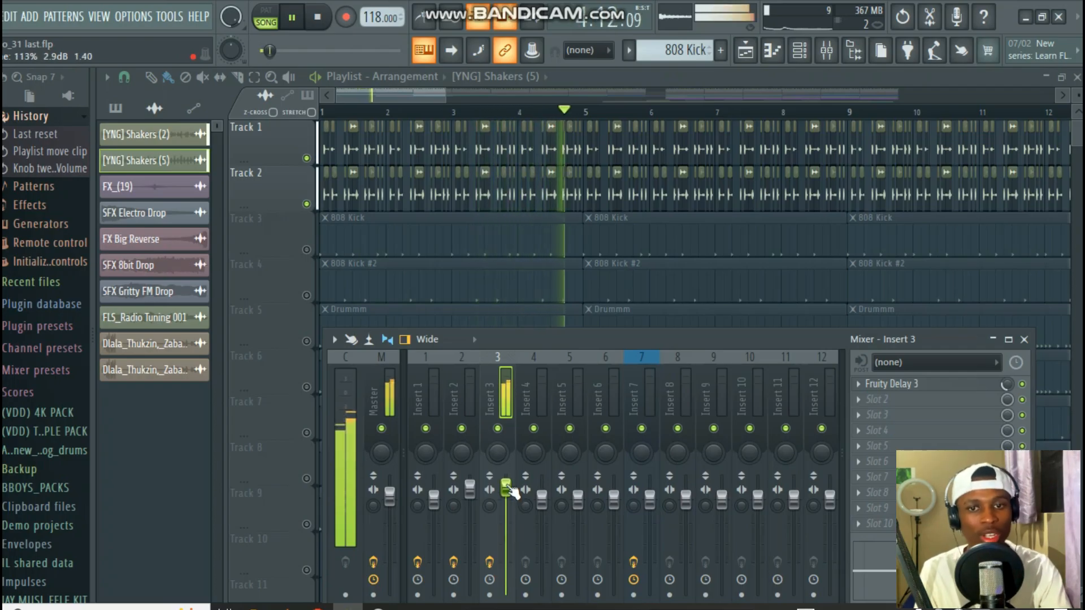
Step: Listen to the playing shaker clips on Tracks 1 and 2 while inspecting their slicing up to bar 9, and stop playback
{"action": "scroll", "coordinate": [678, 121], "scroll_direction": "up", "scroll_amount": 8}
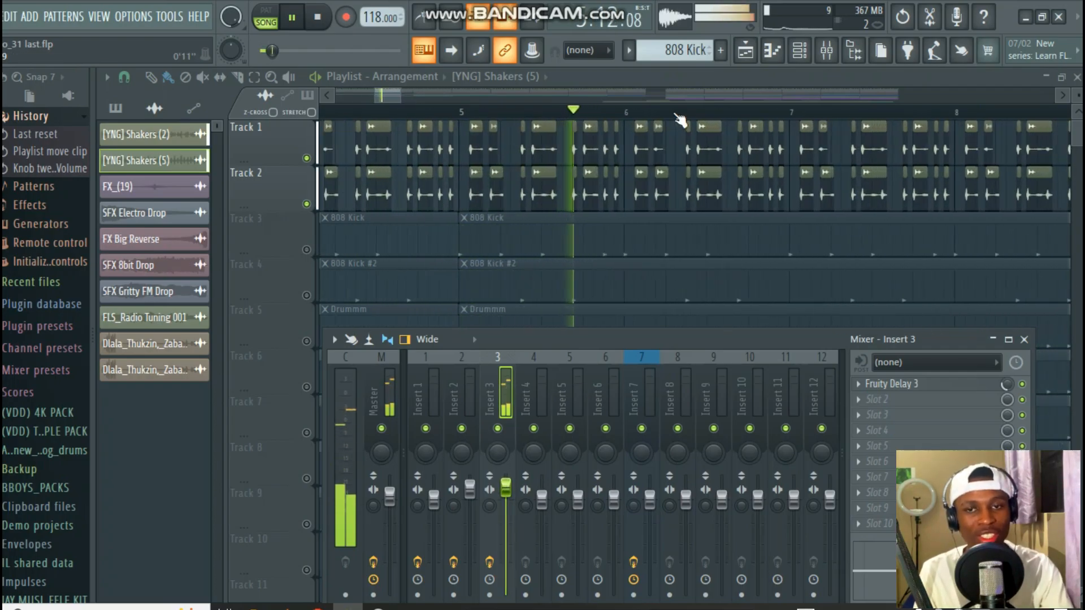
{"action": "scroll", "coordinate": [678, 121], "scroll_direction": "down", "scroll_amount": 8}
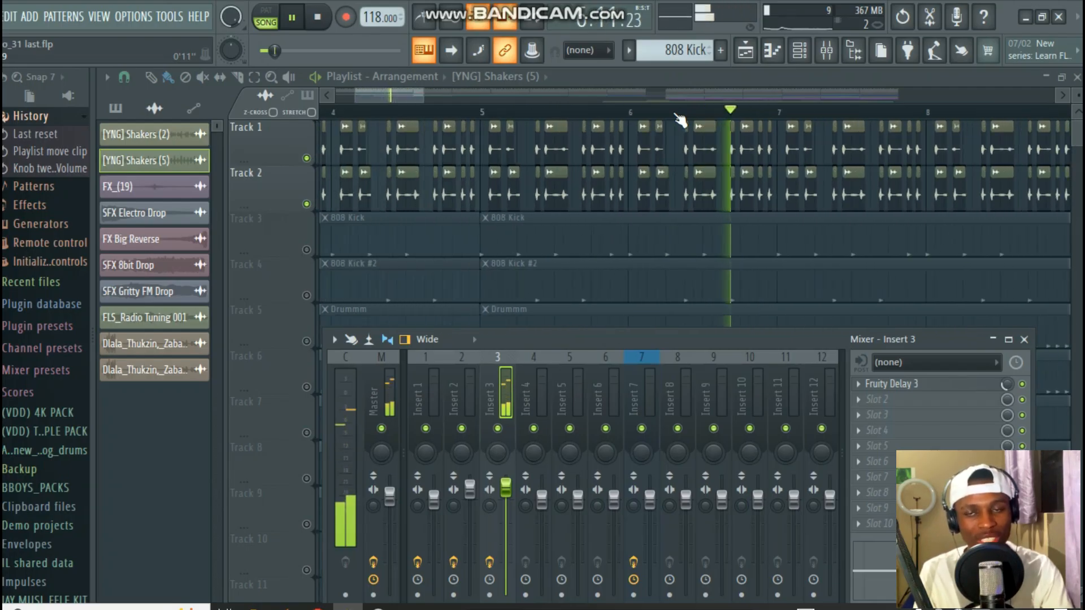
{"action": "left_click_drag", "start_coordinate": [446, 97], "coordinate": [508, 97]}
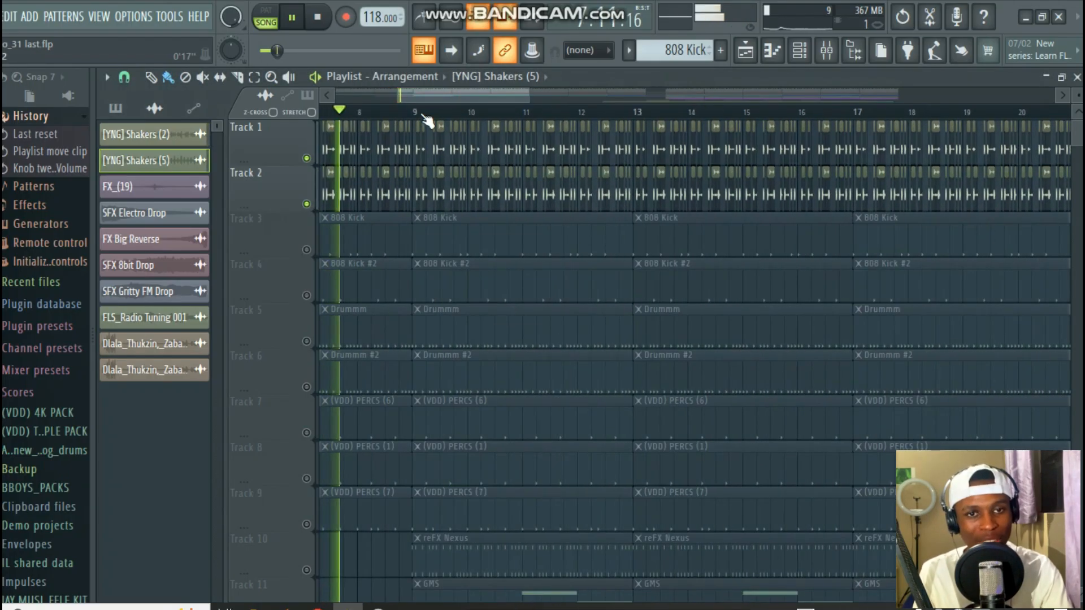
{"action": "scroll", "coordinate": [419, 107], "scroll_direction": "up", "scroll_amount": 6}
{"action": "mouse_move", "coordinate": [419, 102]}
{"action": "left_mouse_down"}
{"action": "mouse_move", "coordinate": [404, 103]}
{"action": "mouse_move", "coordinate": [424, 101]}
{"action": "left_mouse_up"}
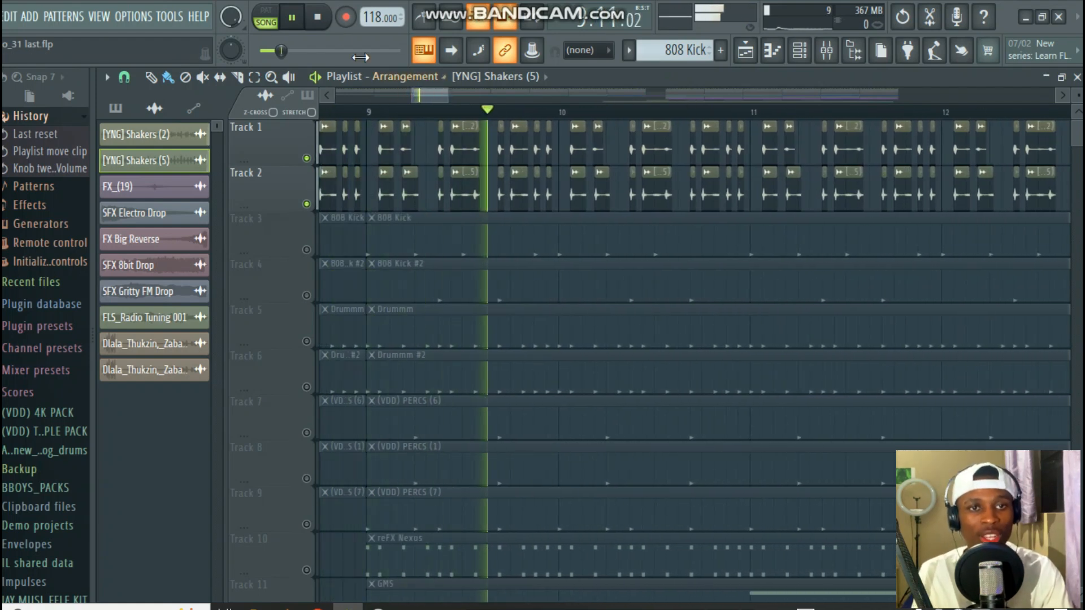
{"action": "key", "text": "space"}
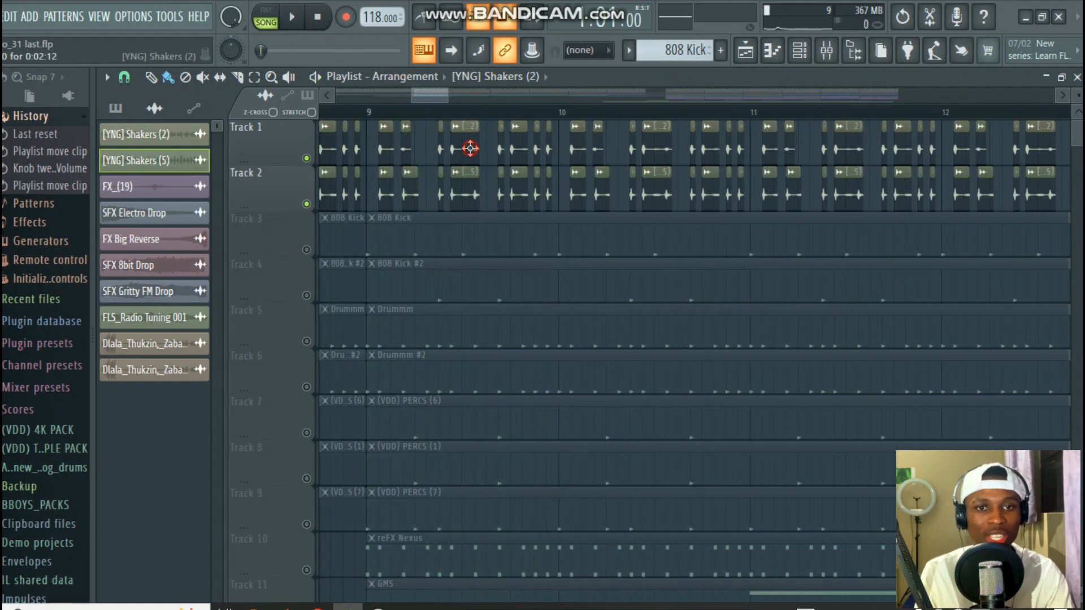
Step: Inspect the full waveform of the [YNG] Shakers (2) sample in its channel settings and close them
{"action": "double_click", "coordinate": [467, 148]}
{"action": "left_click_drag", "start_coordinate": [415, 237], "coordinate": [422, 175]}
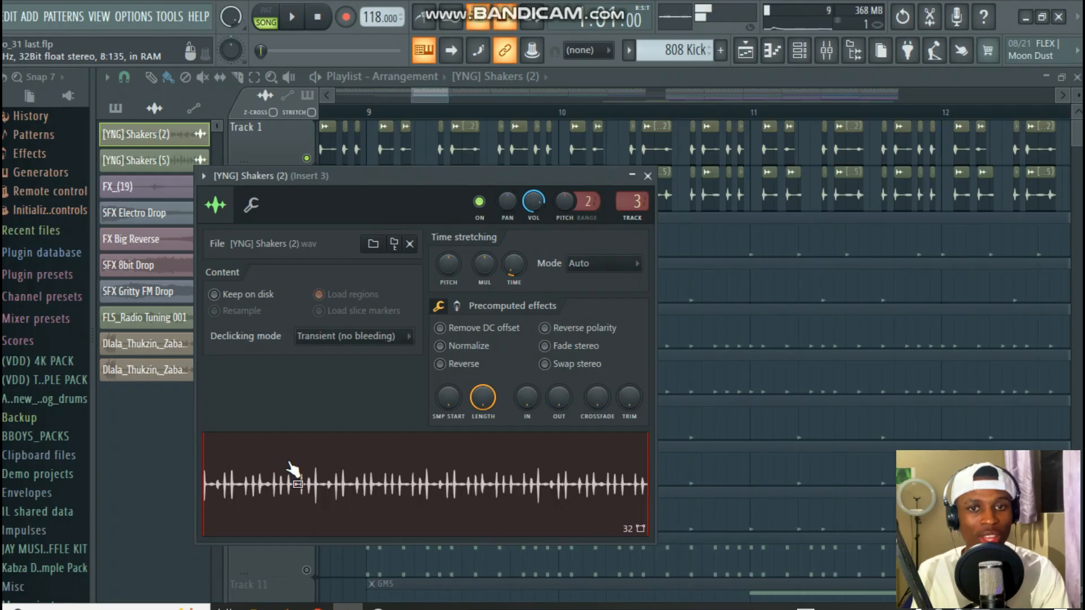
{"action": "left_click", "coordinate": [647, 176]}
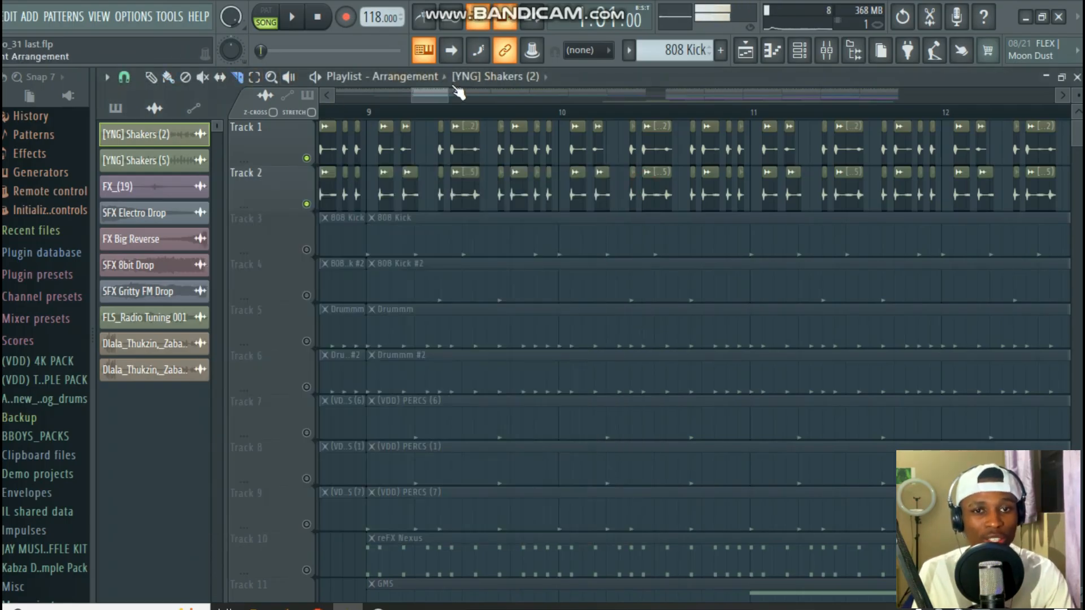
Step: Slice the long [YNG] Shakers (2) and (5) clips in bar 9 at two points and delete the middle pieces
{"action": "scroll", "coordinate": [455, 102], "scroll_direction": "up", "scroll_amount": 3}
{"action": "left_click", "coordinate": [493, 109]}
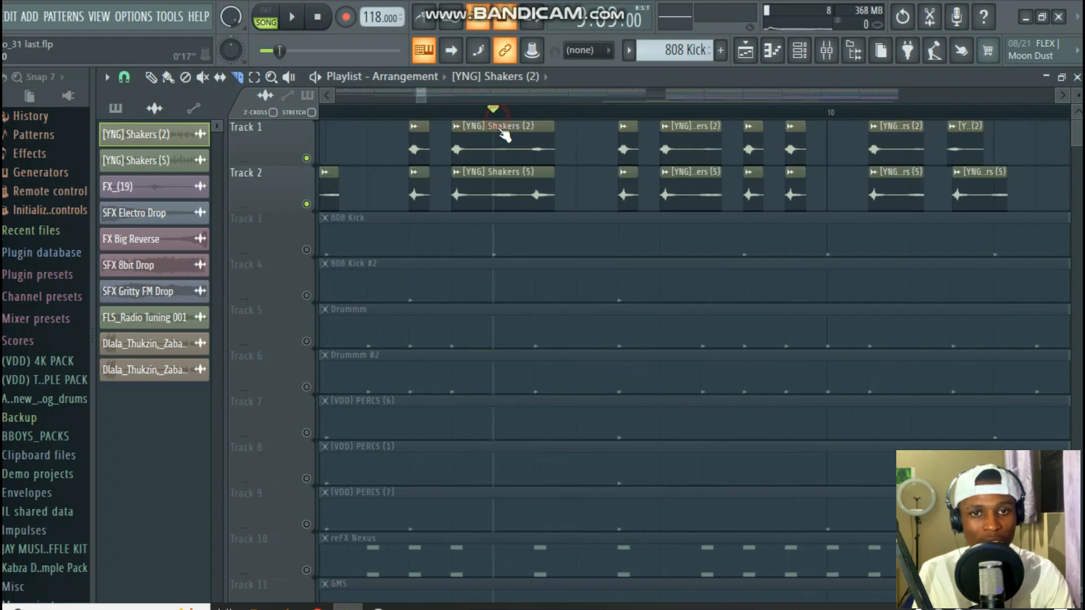
{"action": "left_click_drag", "start_coordinate": [505, 221], "coordinate": [504, 221]}
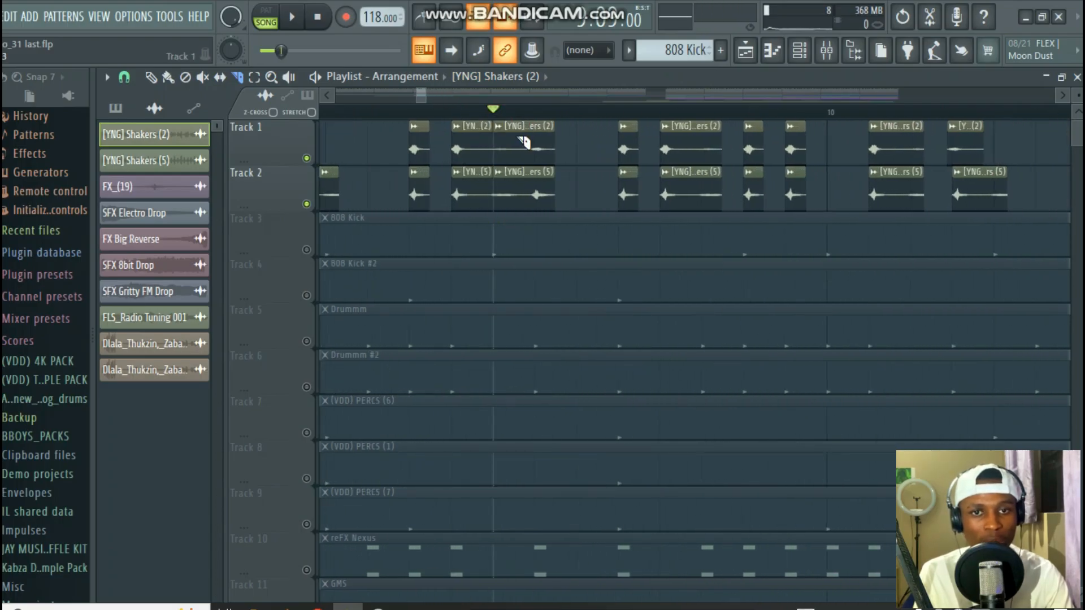
{"action": "scroll", "coordinate": [537, 127], "scroll_direction": "up", "scroll_amount": 3}
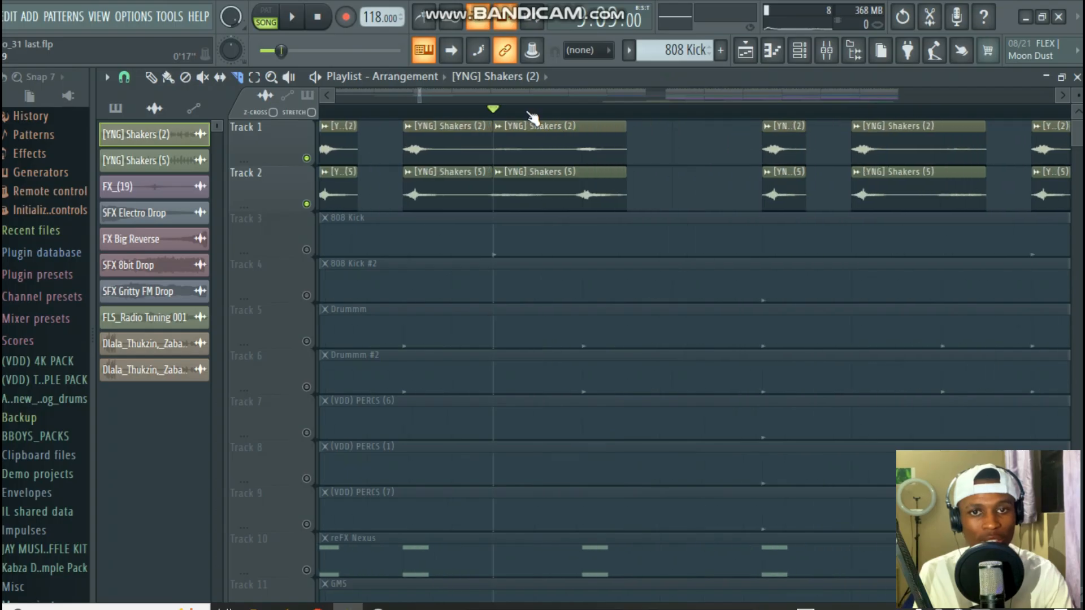
{"action": "left_click_drag", "start_coordinate": [600, 218], "coordinate": [600, 218]}
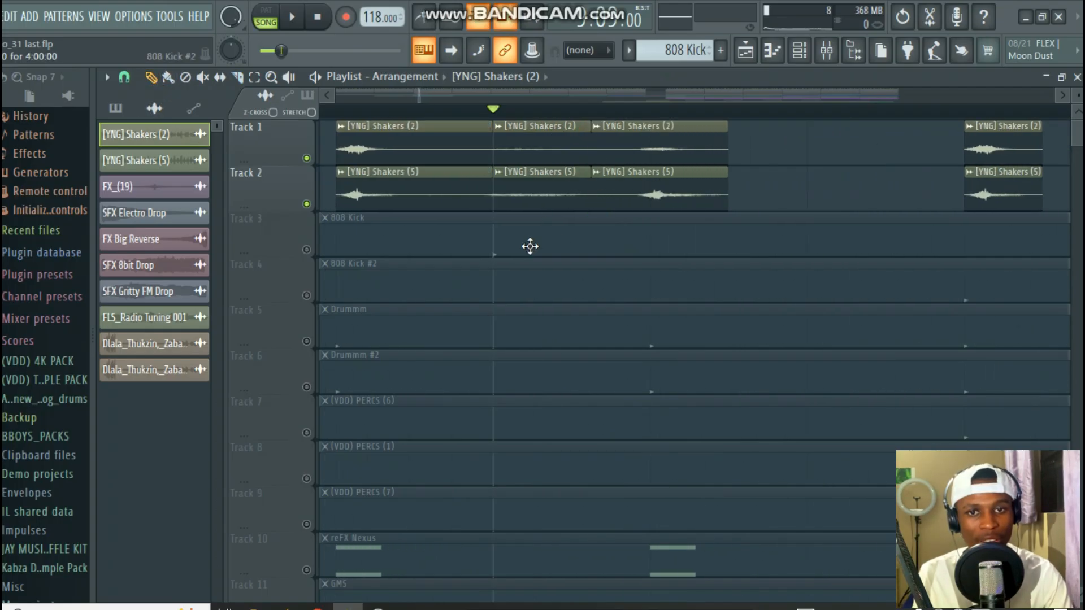
{"action": "right_click", "coordinate": [537, 194]}
{"action": "right_click", "coordinate": [537, 156]}
{"action": "scroll", "coordinate": [365, 117], "scroll_direction": "down", "scroll_amount": 5}
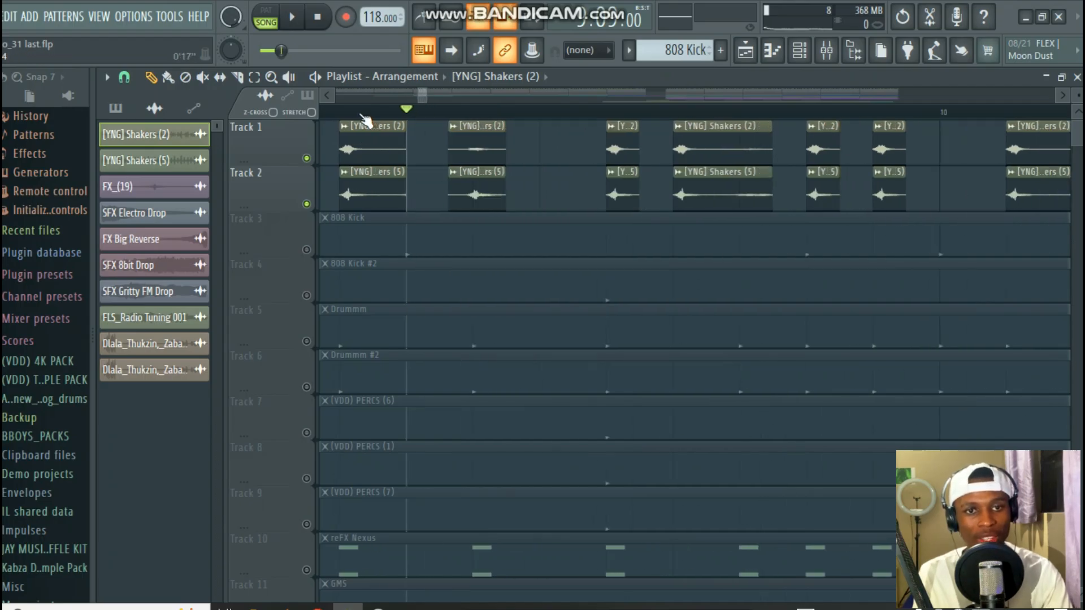
Step: Play the shaker tracks from bar 8 through the edited part of bar 9 and stop playback
{"action": "scroll", "coordinate": [442, 117], "scroll_direction": "down", "scroll_amount": 6}
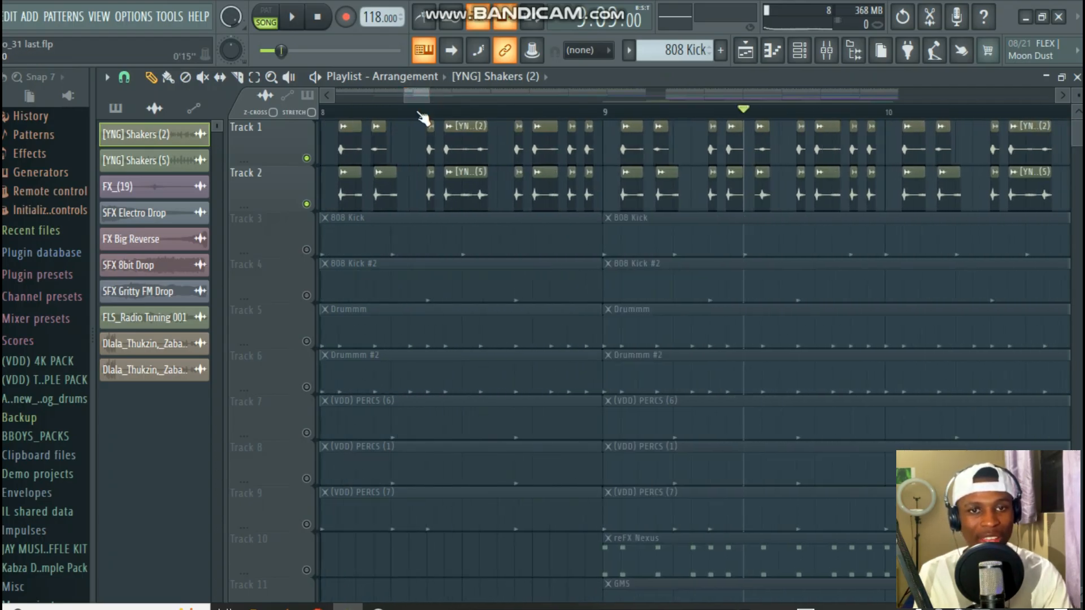
{"action": "scroll", "coordinate": [421, 116], "scroll_direction": "down", "scroll_amount": 1}
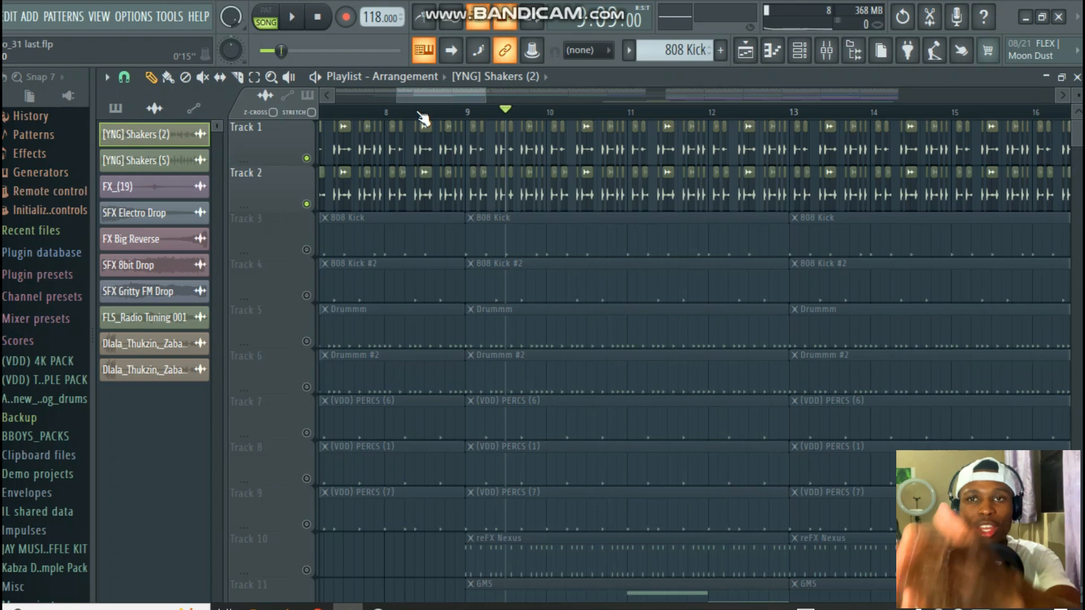
{"action": "scroll", "coordinate": [422, 117], "scroll_direction": "down", "scroll_amount": 6}
{"action": "left_click", "coordinate": [410, 112]}
{"action": "key", "text": "space"}
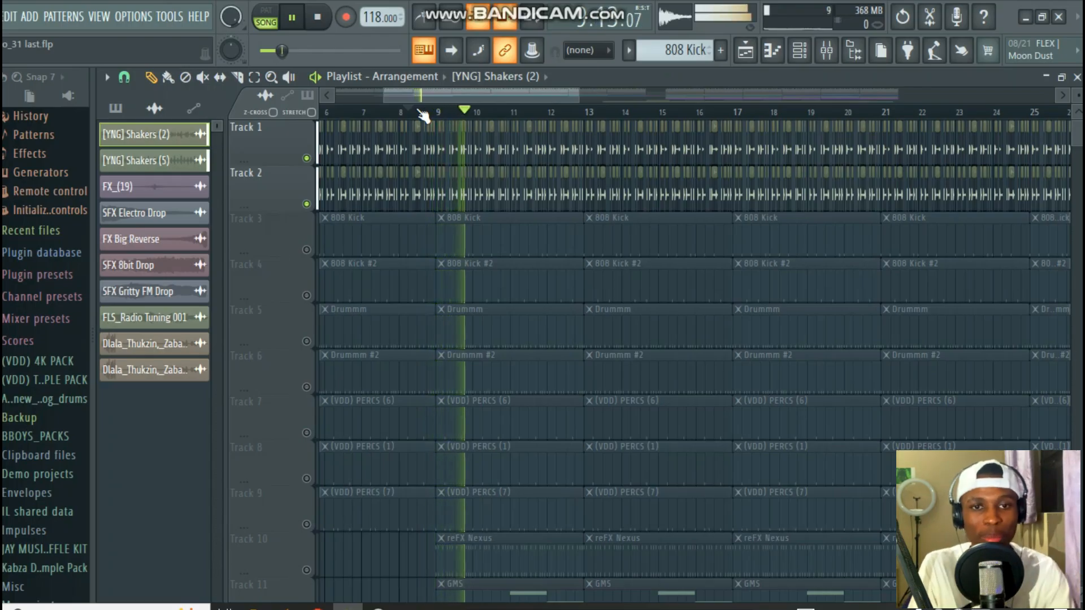
{"action": "scroll", "coordinate": [424, 113], "scroll_direction": "down", "scroll_amount": 3}
{"action": "left_click", "coordinate": [317, 18]}
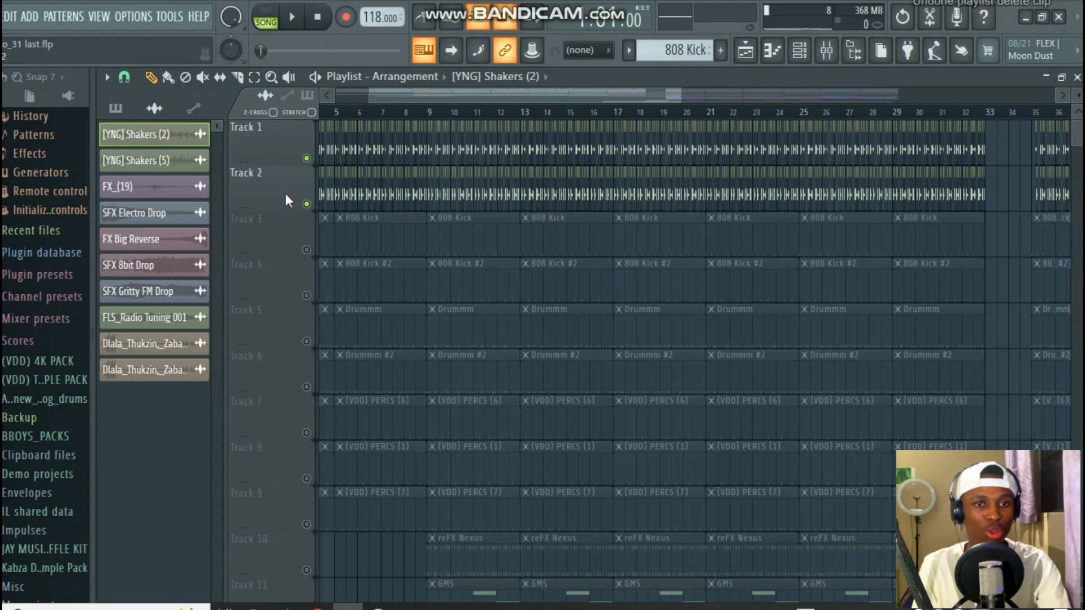
Step: Unmute Track 3 with the 808 Kick and start playback from bar 1, keeping 808 Kick #2 on Track 4 muted
{"action": "left_click_drag", "start_coordinate": [389, 89], "coordinate": [303, 122]}
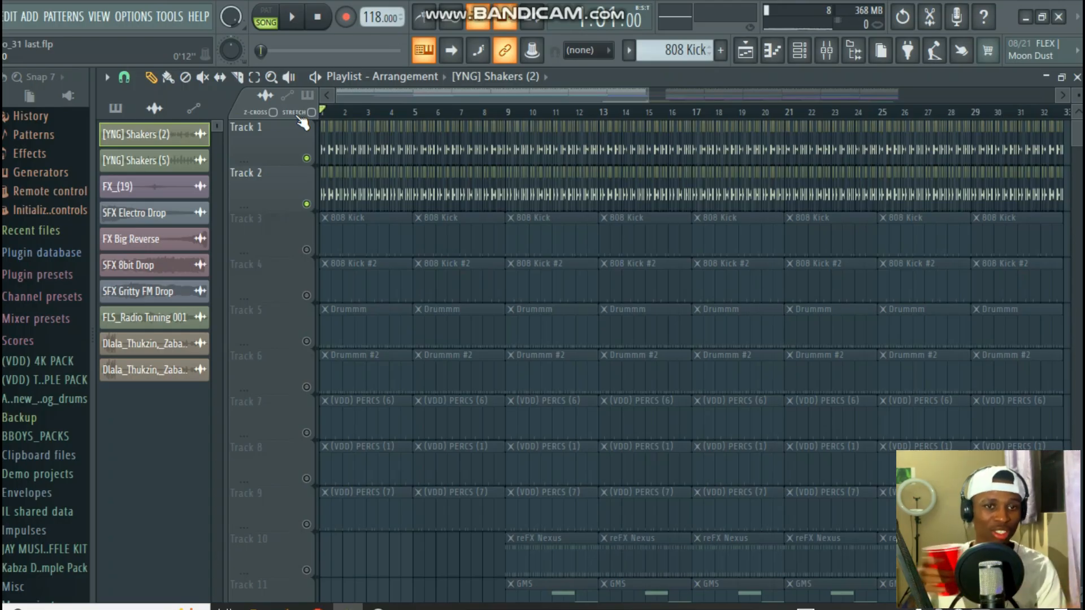
{"action": "left_click", "coordinate": [306, 251]}
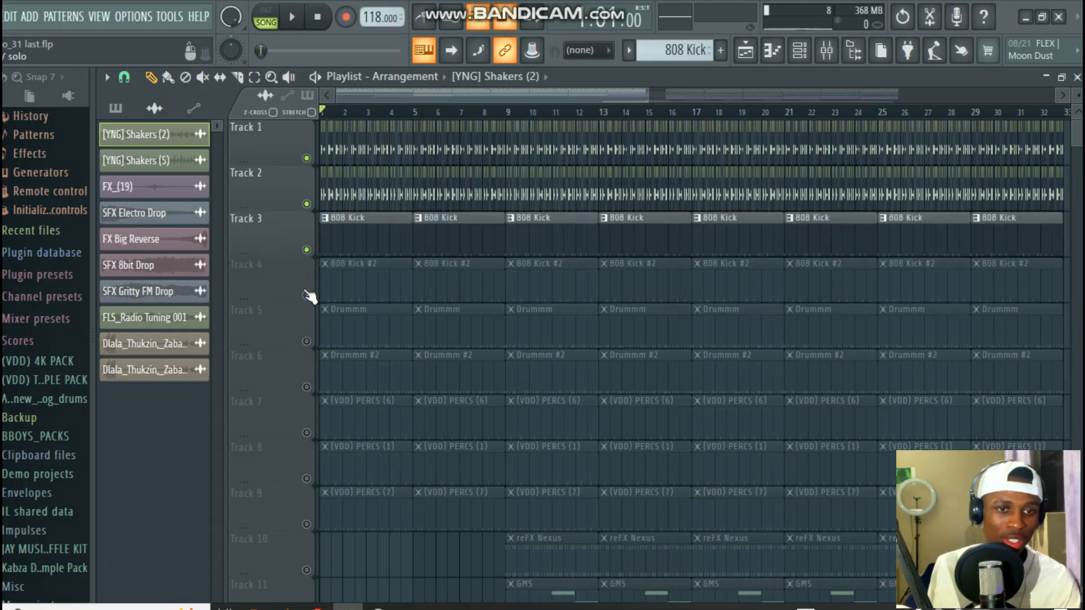
{"action": "left_click", "coordinate": [306, 295]}
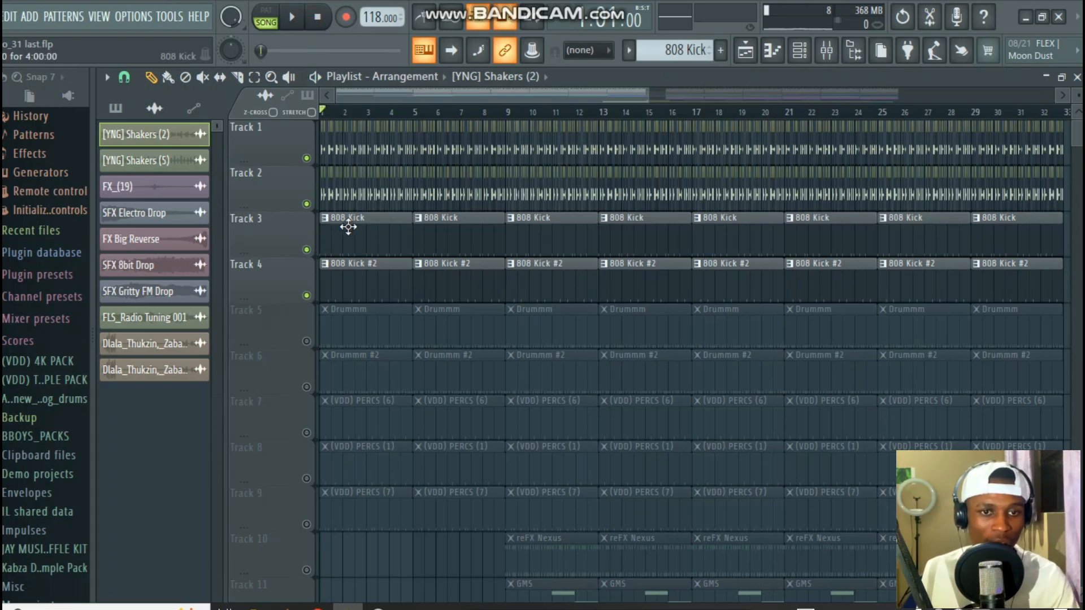
{"action": "key", "text": "space"}
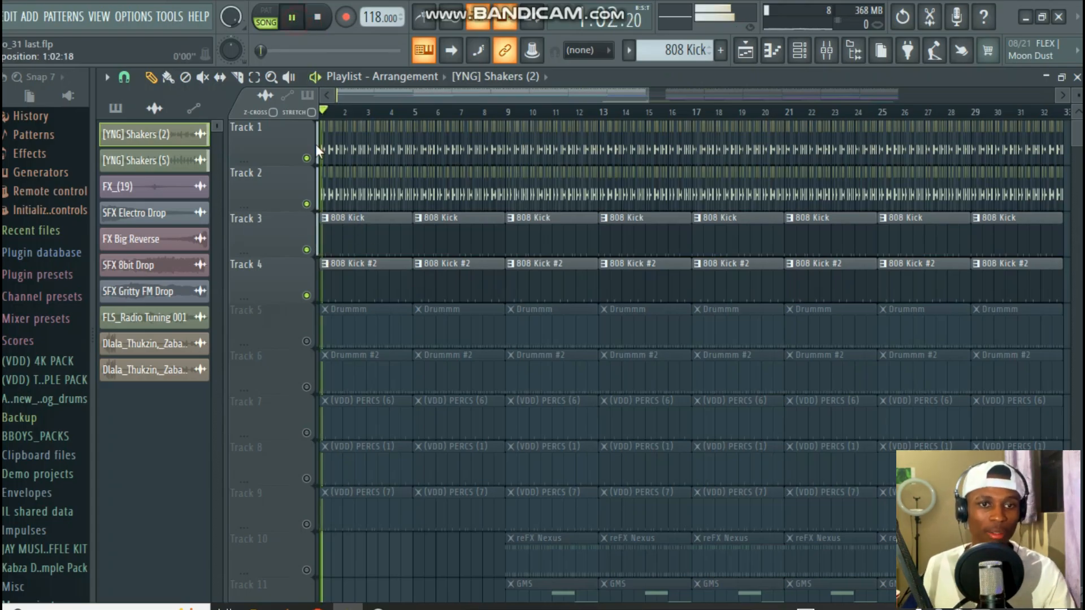
{"action": "left_click", "coordinate": [307, 296]}
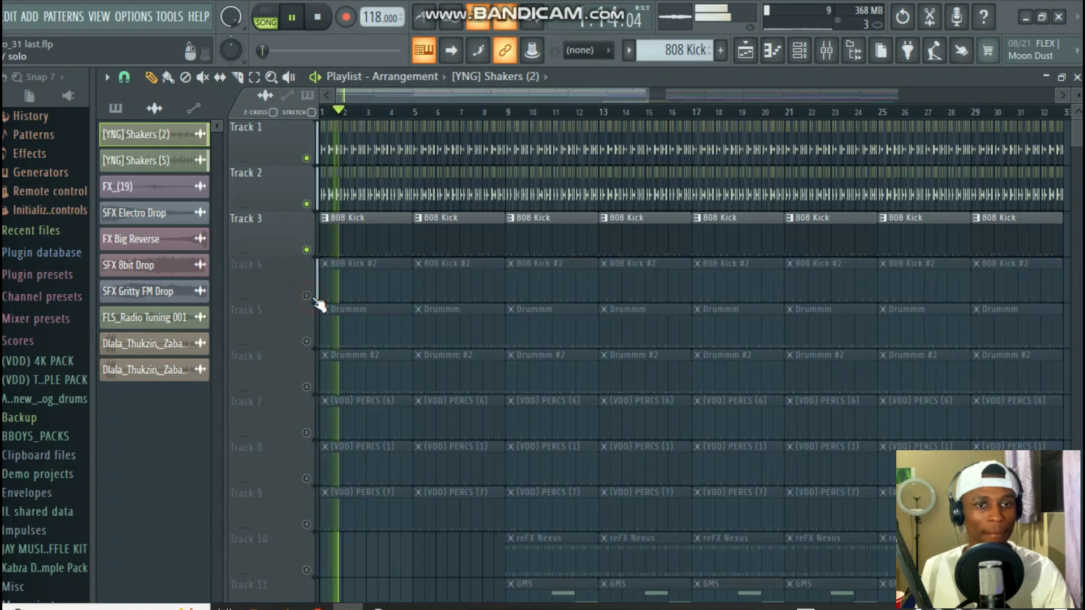
Step: Review the 808 Kick pattern's notes in the piano roll during playback, close it and stop playback
{"action": "double_click", "coordinate": [342, 241]}
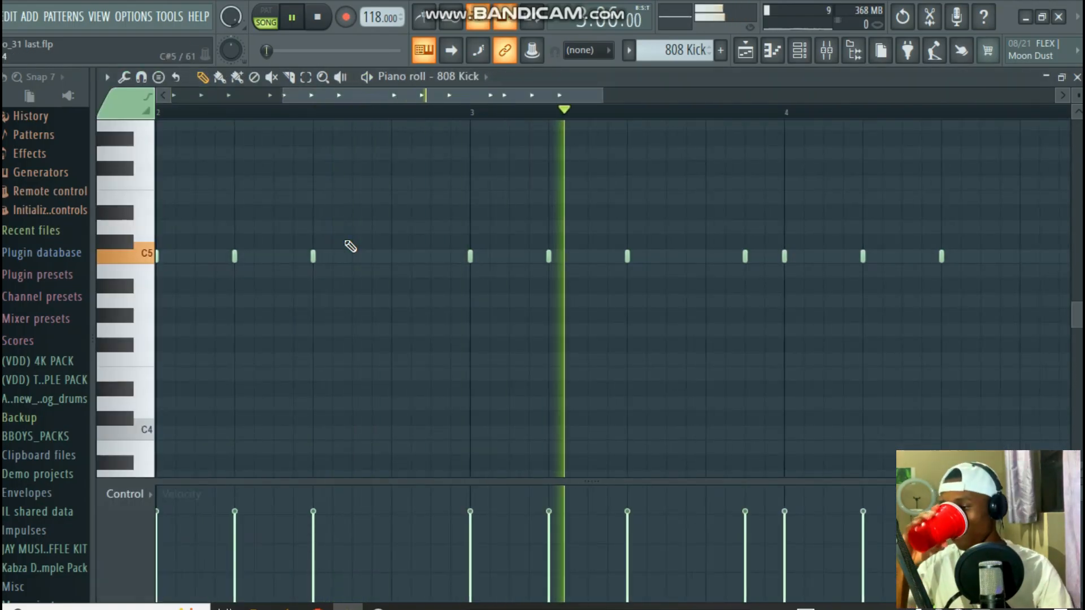
{"action": "scroll", "coordinate": [438, 114], "scroll_direction": "down", "scroll_amount": 4}
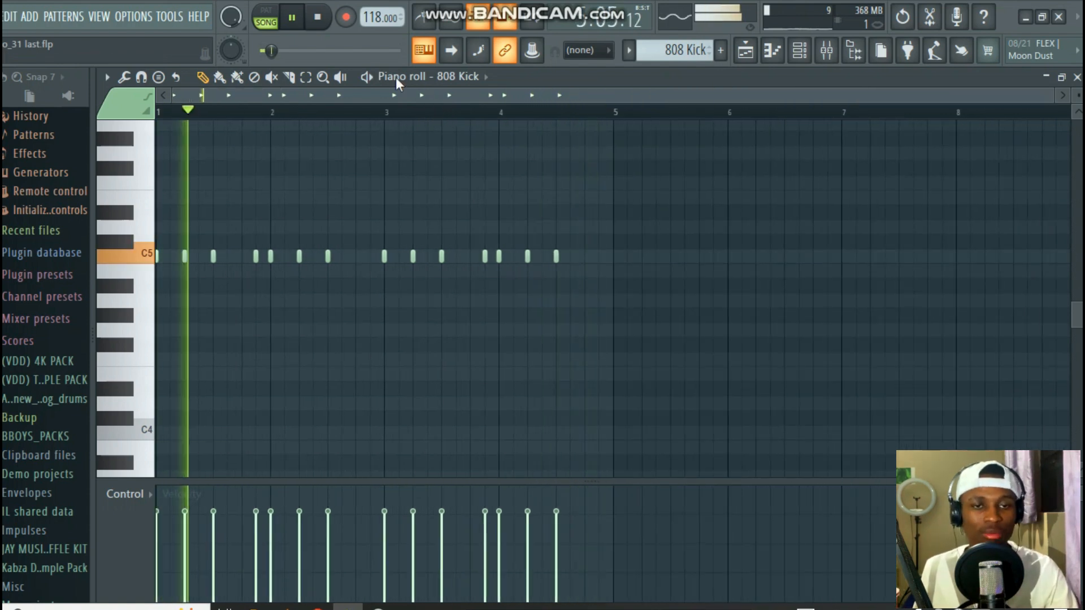
{"action": "scroll", "coordinate": [334, 111], "scroll_direction": "up", "scroll_amount": 1}
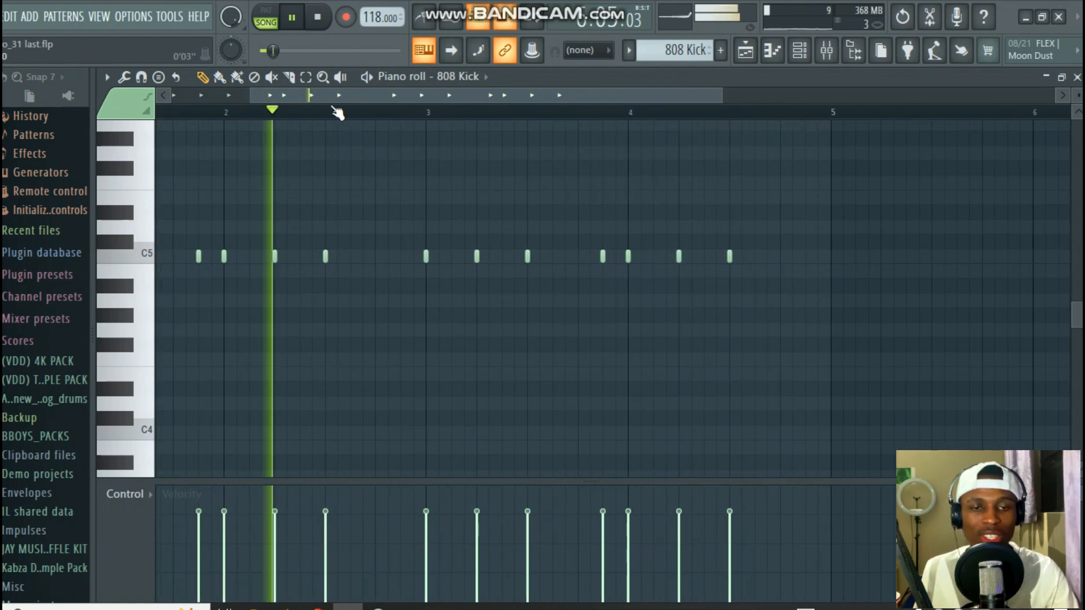
{"action": "left_click", "coordinate": [1076, 77]}
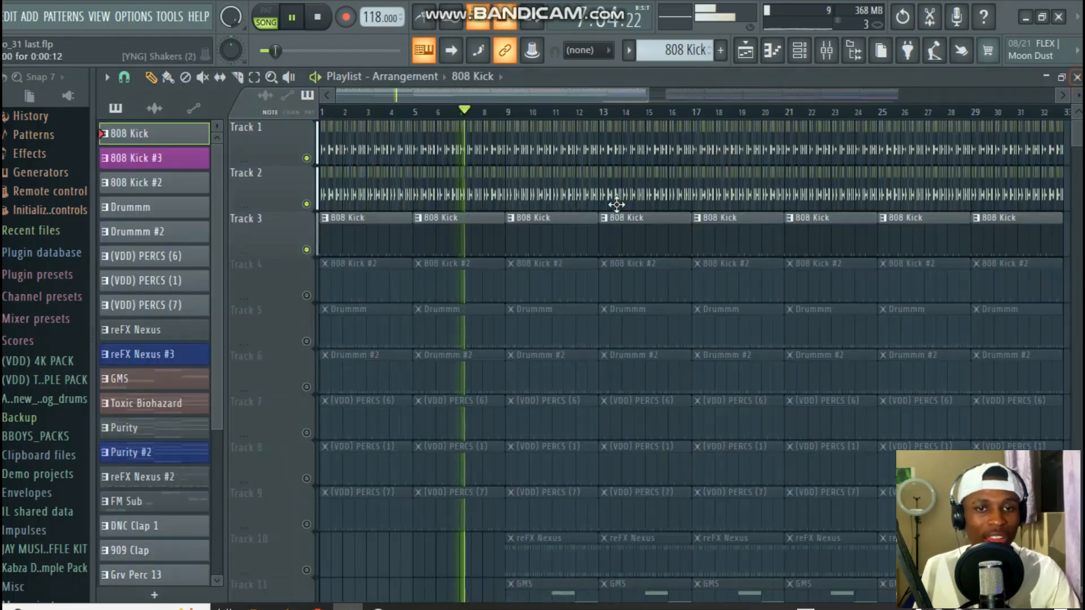
{"action": "key", "text": "space"}
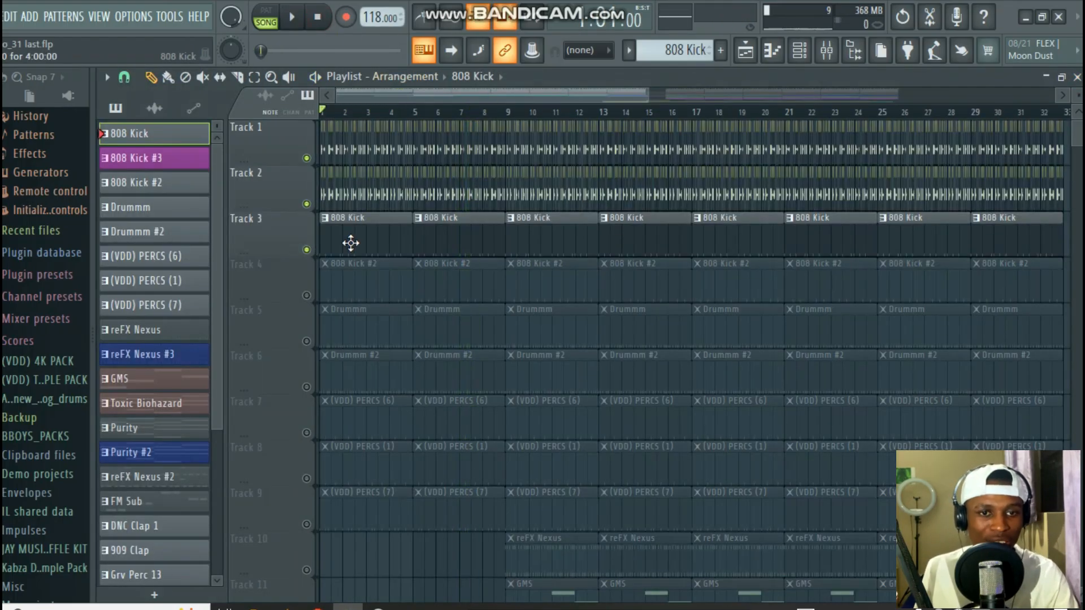
Step: Audition the 808 Kick sample at 0 cents, set its time-stretching pitch to +1200 cents and audition it again
{"action": "left_click", "coordinate": [799, 50]}
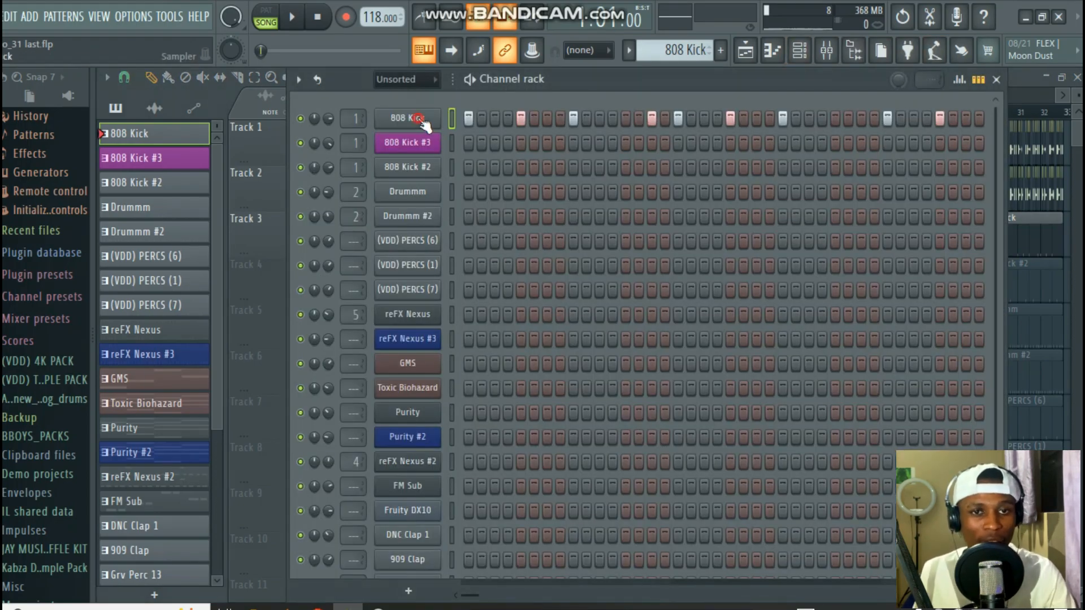
{"action": "left_click", "coordinate": [418, 119]}
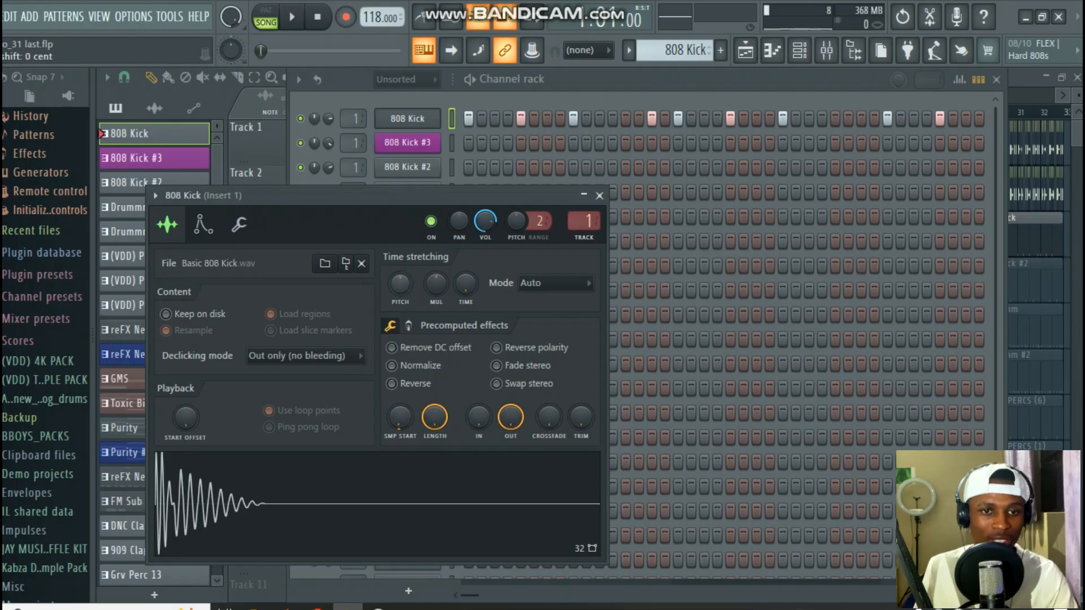
{"action": "left_click_drag", "start_coordinate": [400, 282], "coordinate": [399, 283]}
{"action": "left_click", "coordinate": [383, 527]}
{"action": "left_click", "coordinate": [383, 526]}
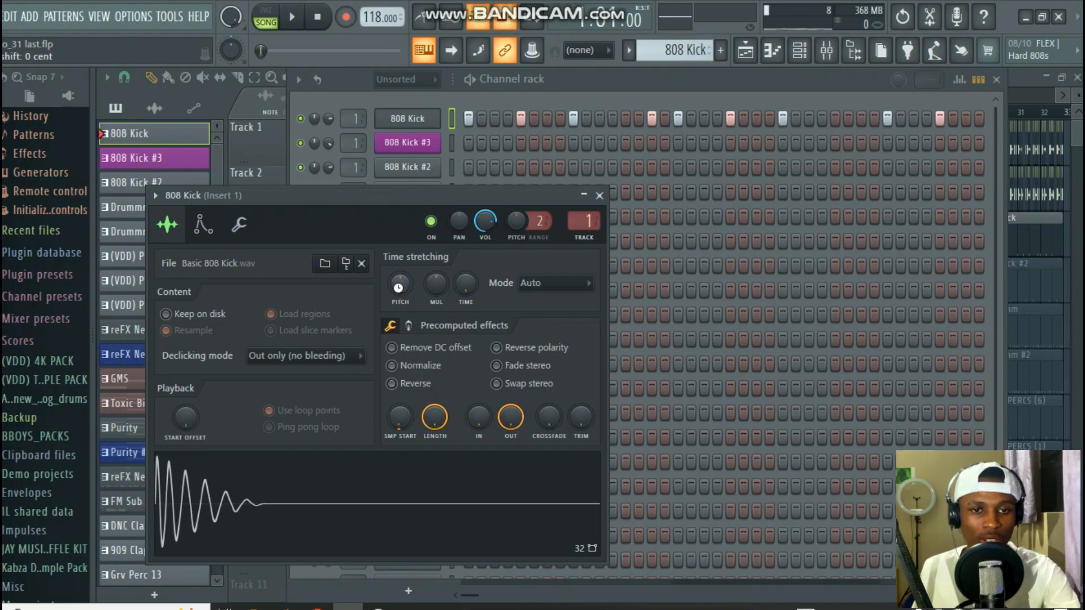
{"action": "left_click_drag", "start_coordinate": [398, 286], "coordinate": [398, 265]}
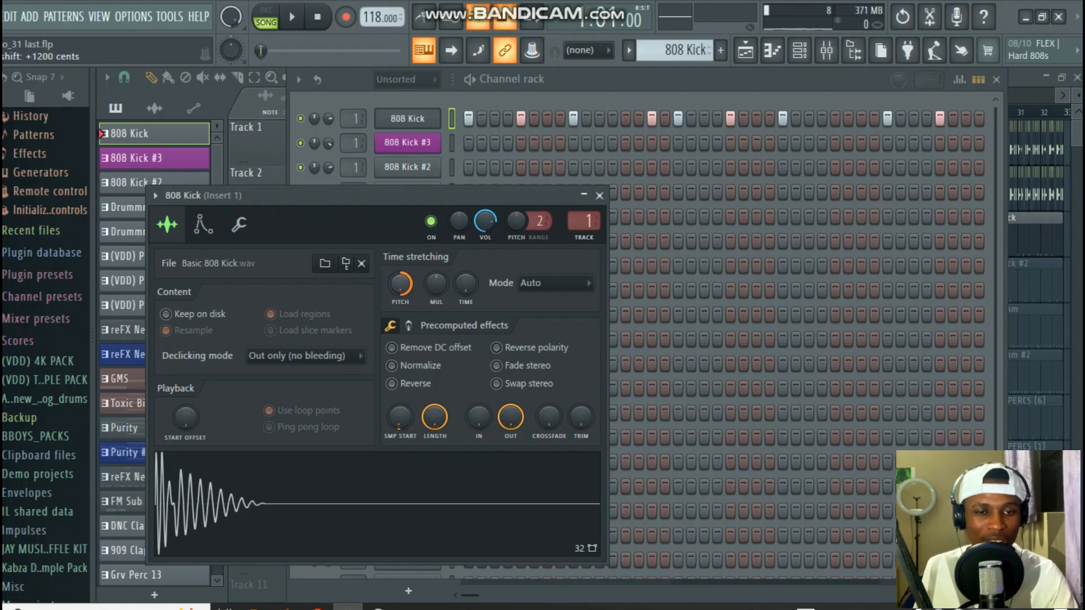
{"action": "left_click", "coordinate": [286, 519]}
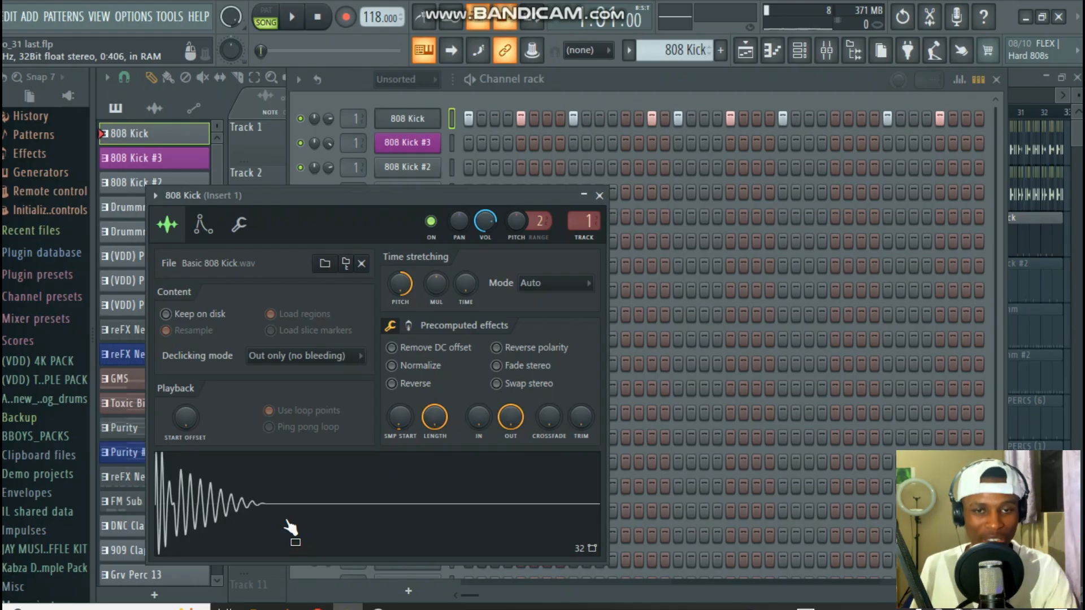
{"action": "left_click", "coordinate": [599, 196]}
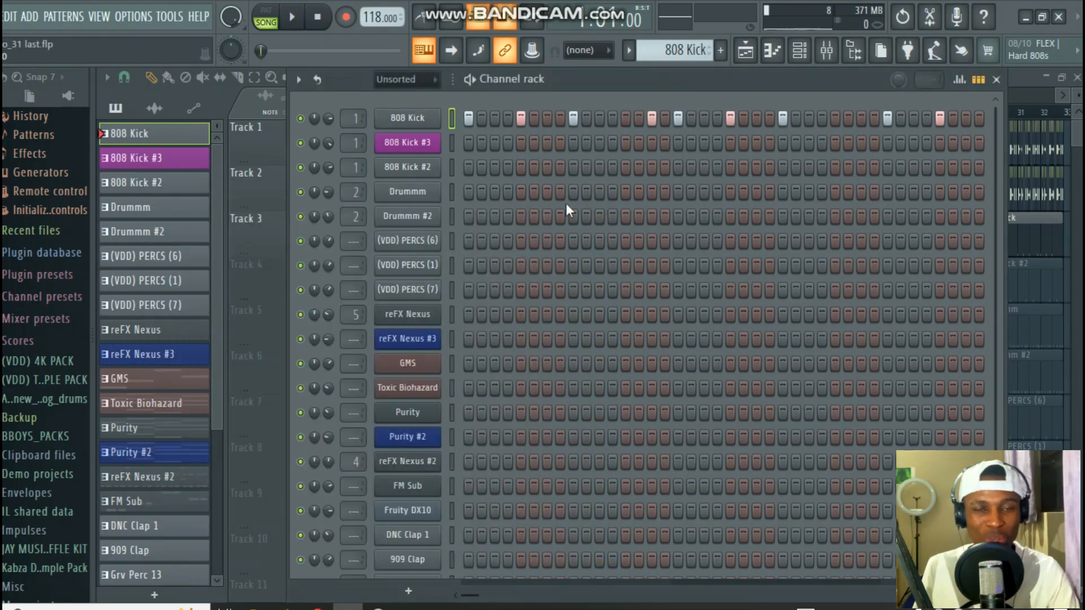
{"action": "left_click", "coordinate": [998, 79]}
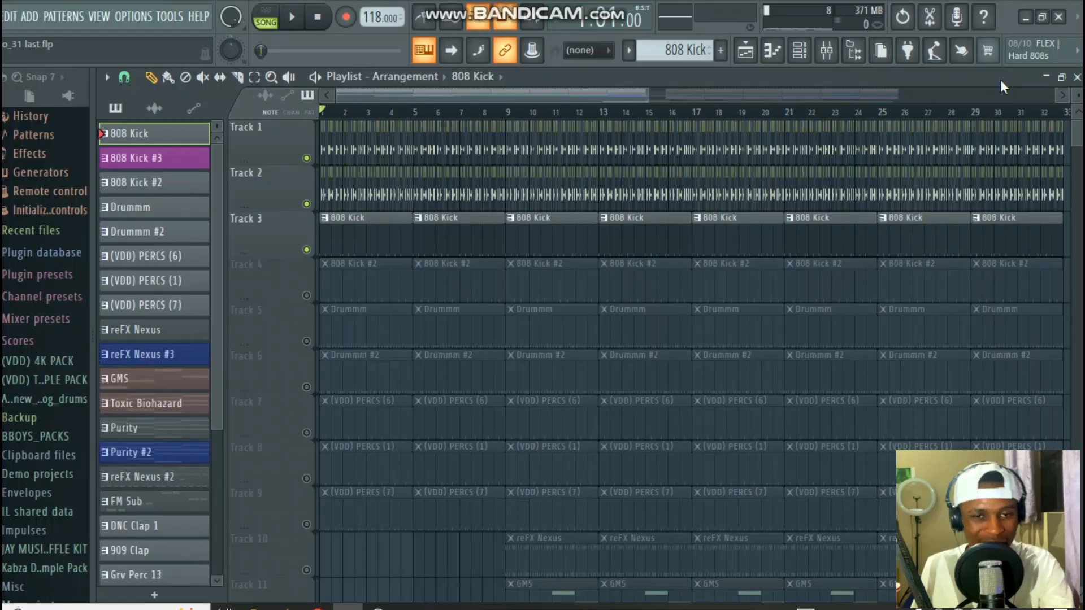
Step: Unmute Track 4 with the 808 Kick #2 clips
{"action": "left_click", "coordinate": [306, 296]}
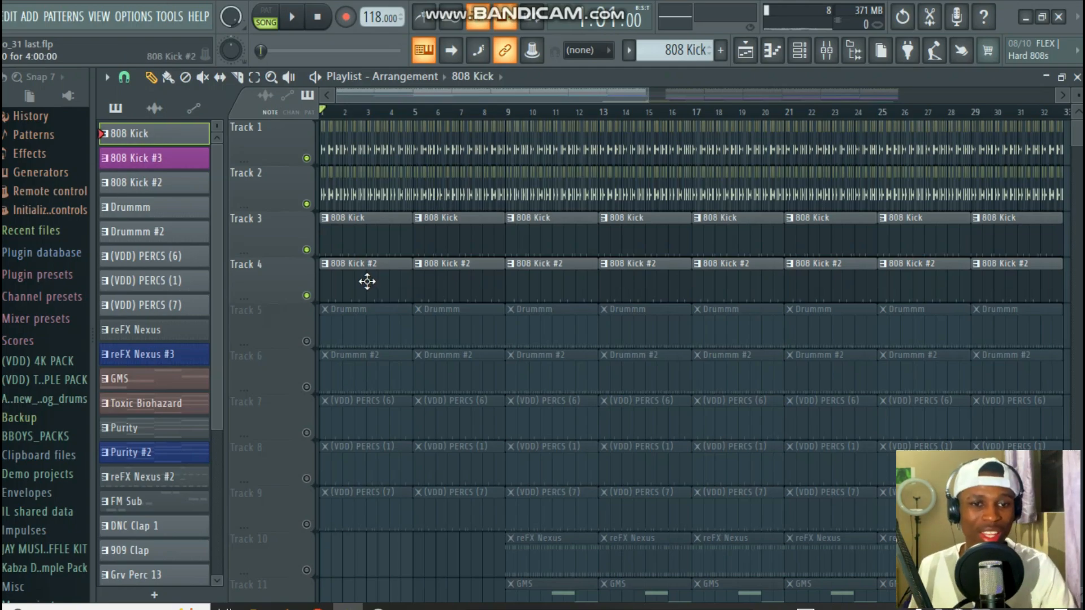
Step: Start playback, review the 808 Kick #2 pattern's notes from bar 1 in the piano roll, and close it
{"action": "left_click", "coordinate": [295, 18]}
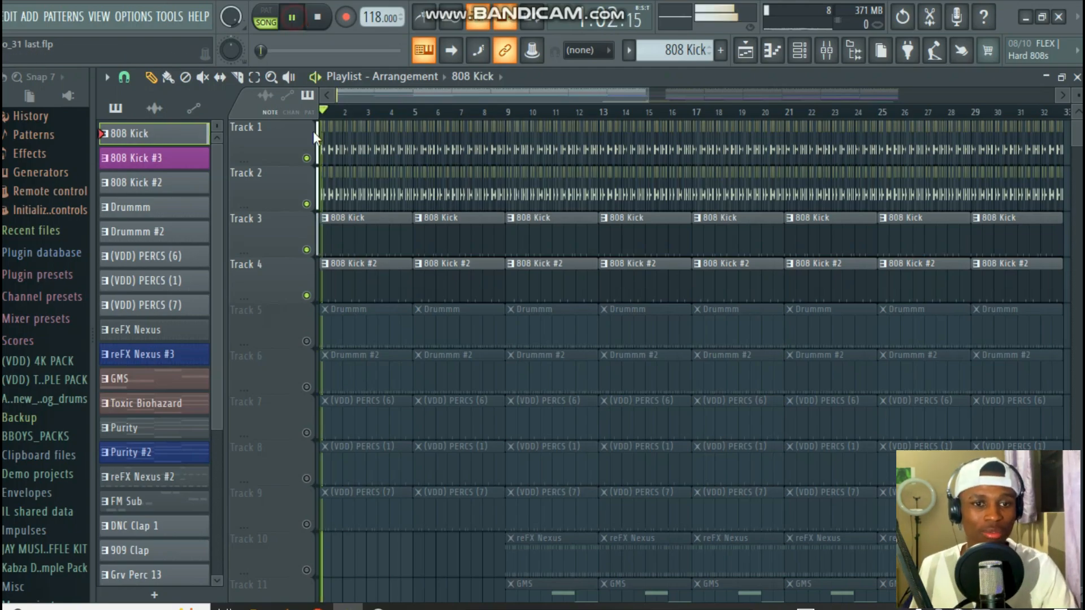
{"action": "left_click", "coordinate": [349, 285]}
{"action": "double_click", "coordinate": [348, 285]}
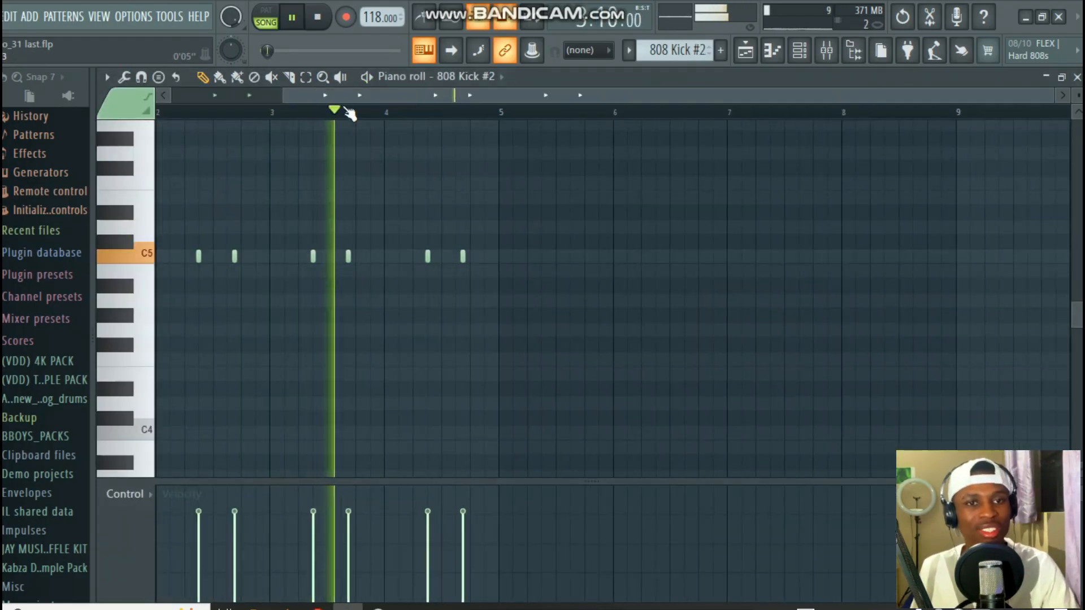
{"action": "left_click_drag", "start_coordinate": [342, 89], "coordinate": [224, 93]}
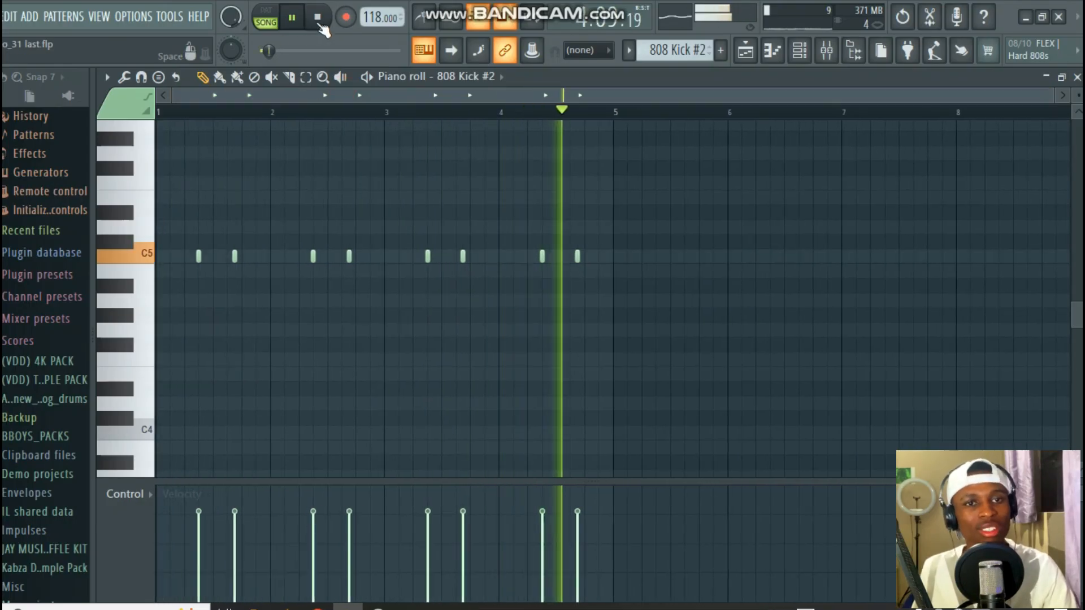
{"action": "key", "text": "Escape"}
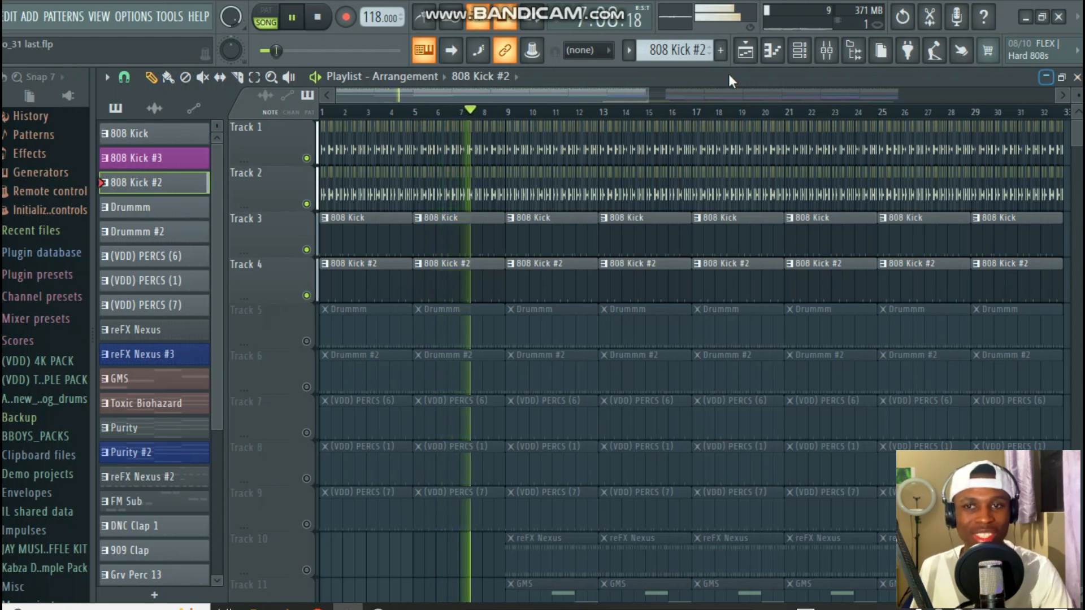
Step: Check the 808 Kick #2 sample's time-stretching pitch in its channel settings, and return to the playlist
{"action": "key", "text": "F6"}
{"action": "left_click", "coordinate": [416, 165]}
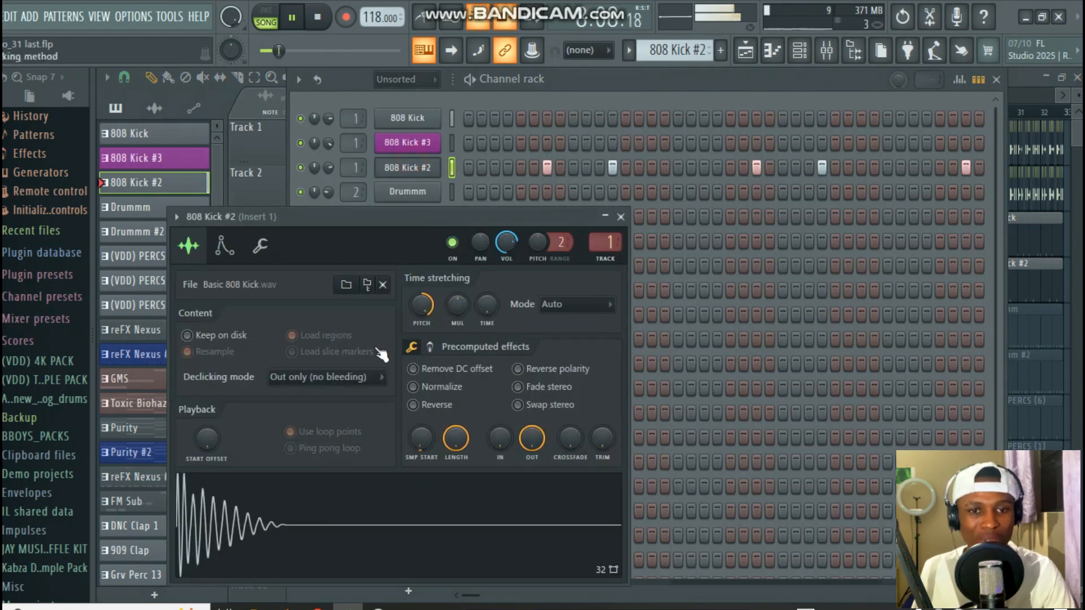
{"action": "mouse_move", "coordinate": [421, 314]}
{"action": "left_mouse_down"}
{"action": "mouse_move", "coordinate": [422, 271]}
{"action": "mouse_move", "coordinate": [425, 310]}
{"action": "left_mouse_up"}
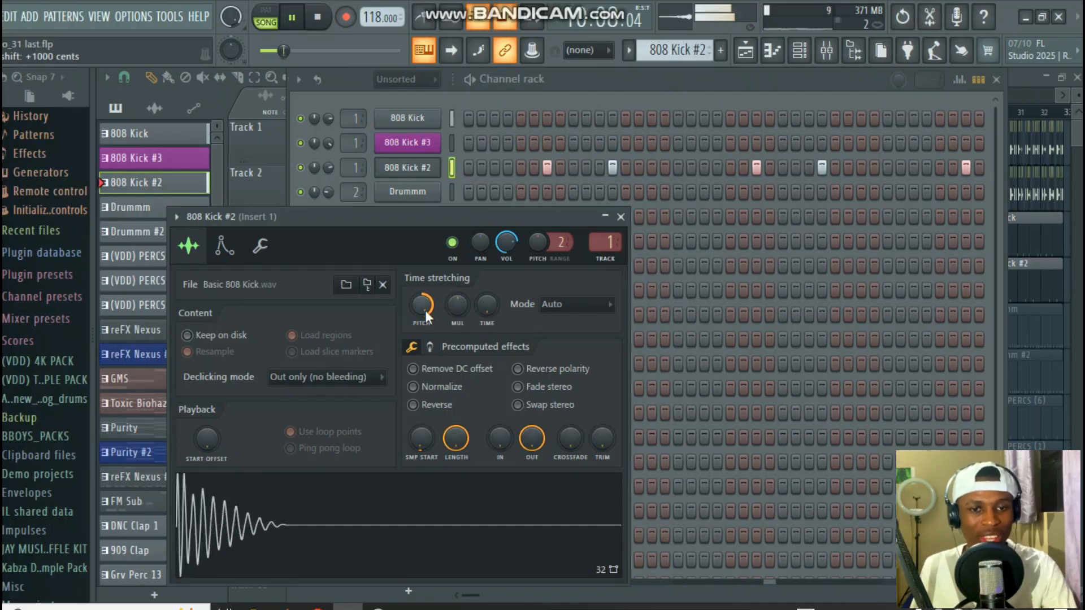
{"action": "left_click", "coordinate": [620, 216]}
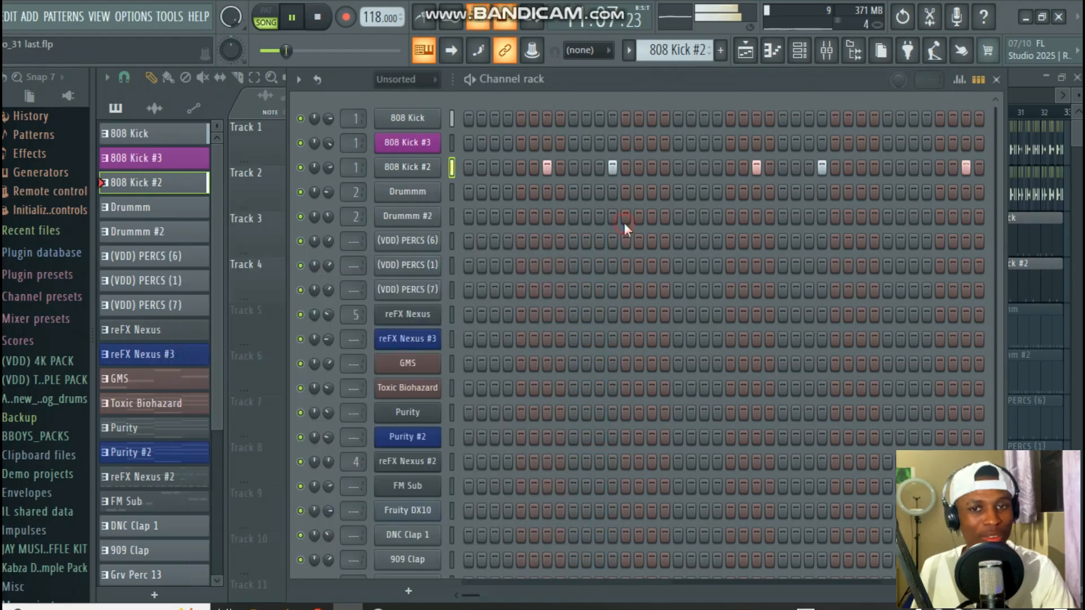
{"action": "left_click", "coordinate": [997, 79]}
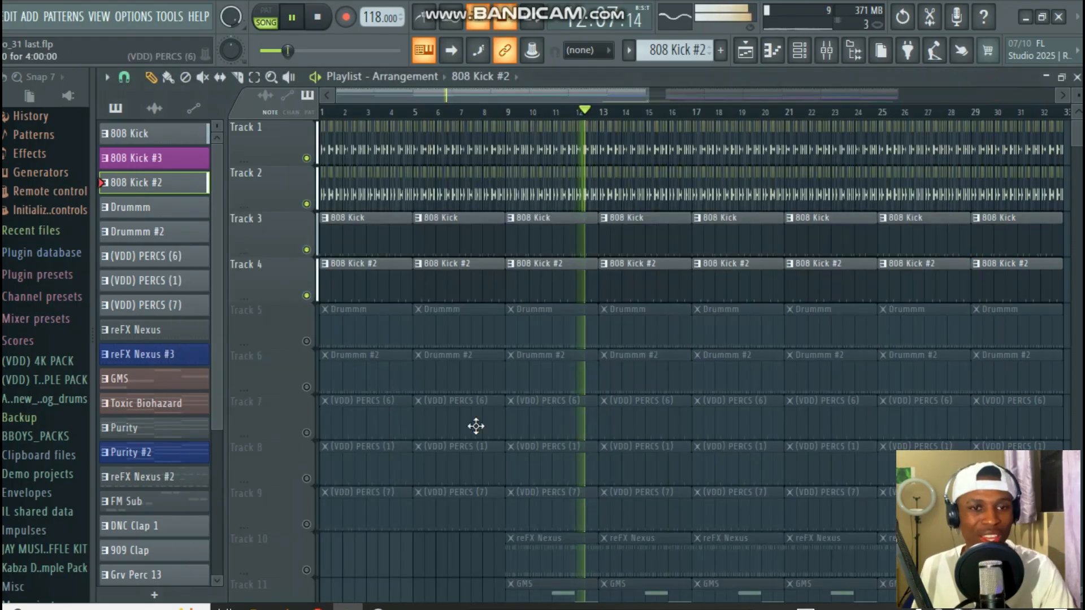
Step: Unmute Track 5 with the Drummm clips and restart playback from bar 1
{"action": "left_click", "coordinate": [306, 341]}
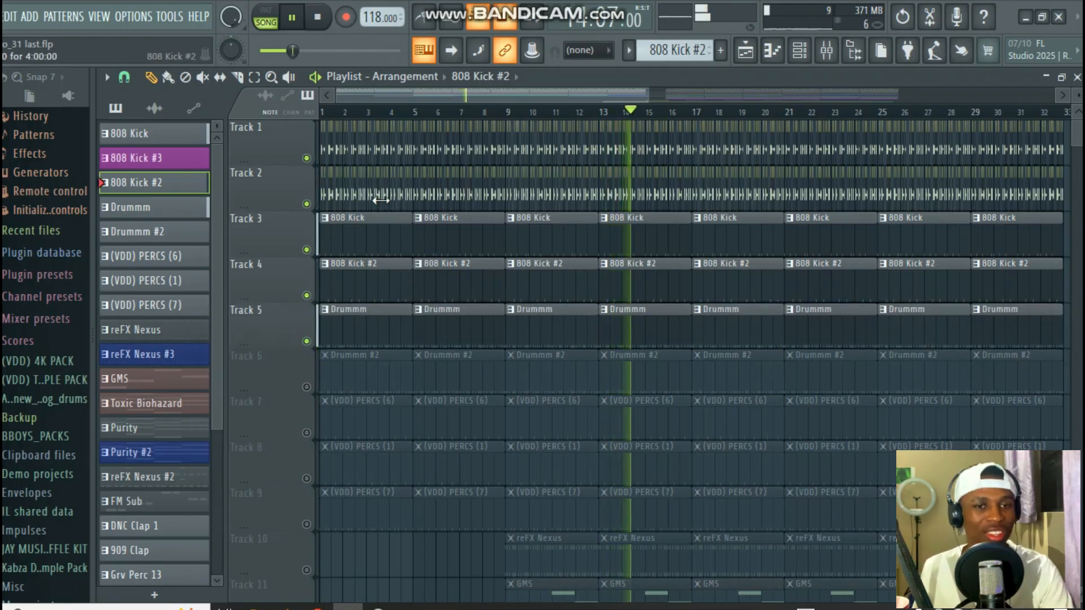
{"action": "left_click", "coordinate": [327, 25]}
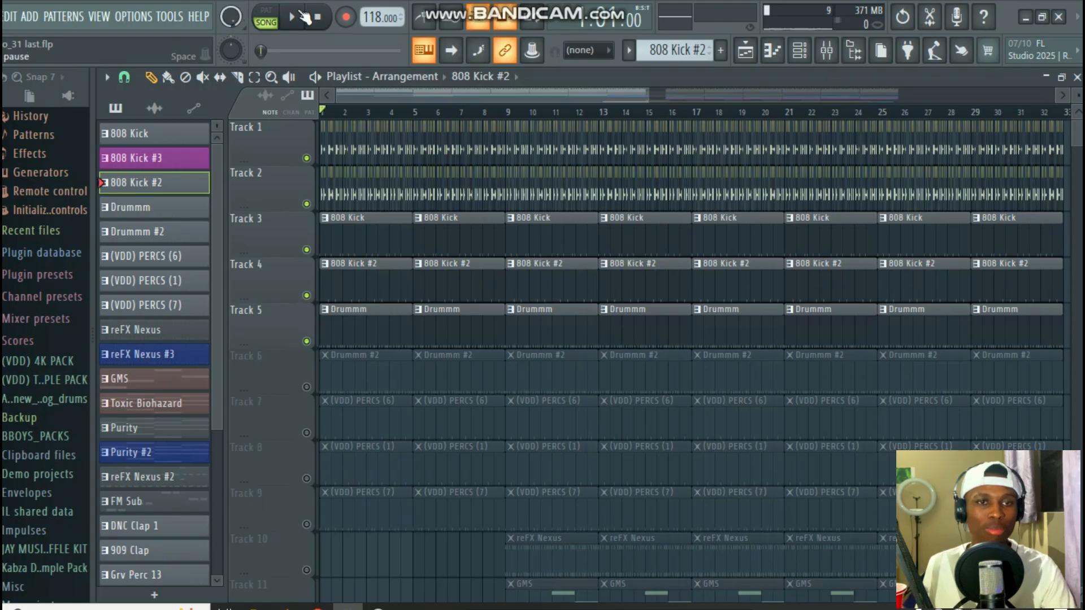
{"action": "left_click", "coordinate": [301, 31]}
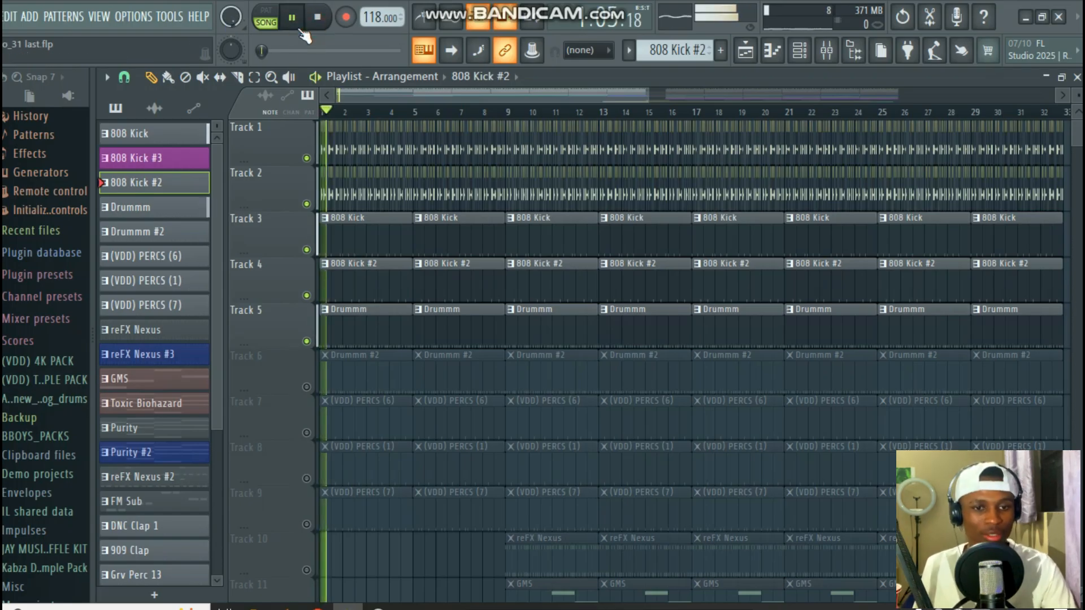
Step: Review the Drummm pattern's notes from bar 1 in the piano roll during playback, stop playback and close the piano roll
{"action": "double_click", "coordinate": [375, 343]}
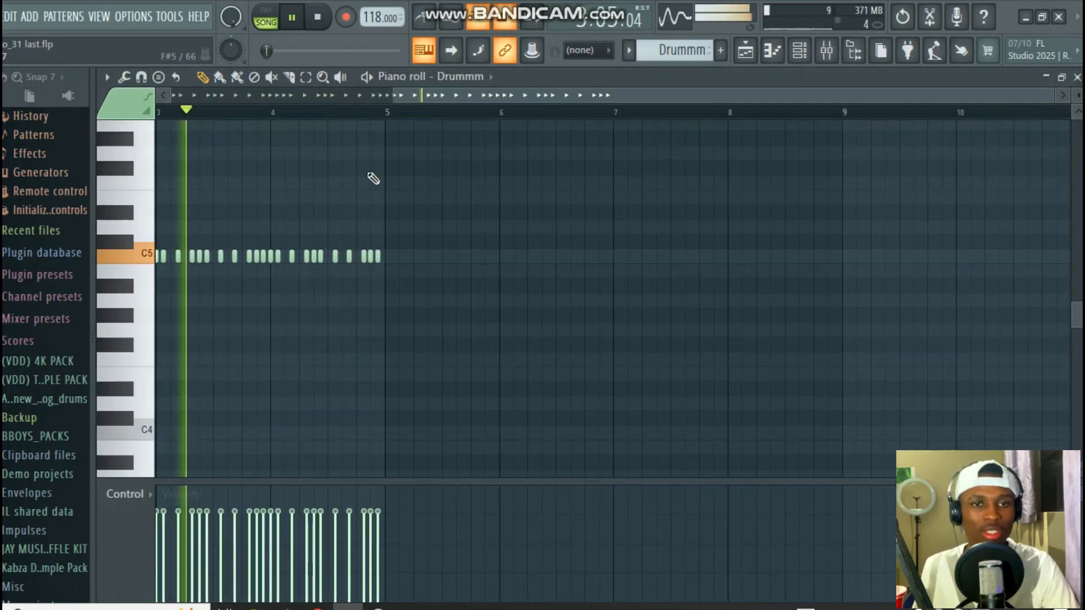
{"action": "scroll", "coordinate": [240, 107], "scroll_direction": "up", "scroll_amount": 5}
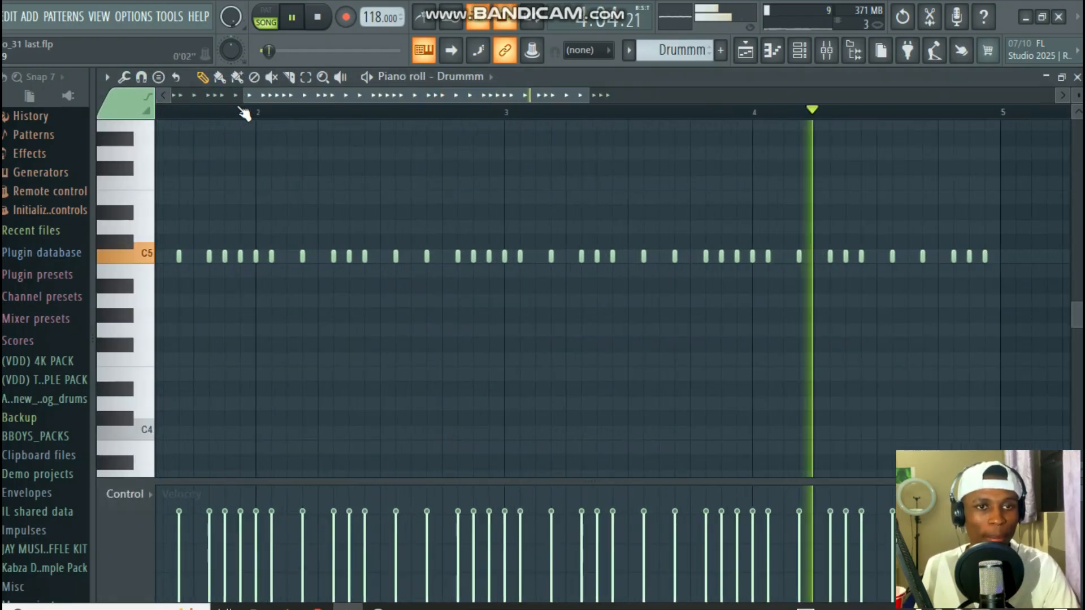
{"action": "left_click_drag", "start_coordinate": [292, 99], "coordinate": [188, 127]}
{"action": "scroll", "coordinate": [208, 113], "scroll_direction": "down", "scroll_amount": 5}
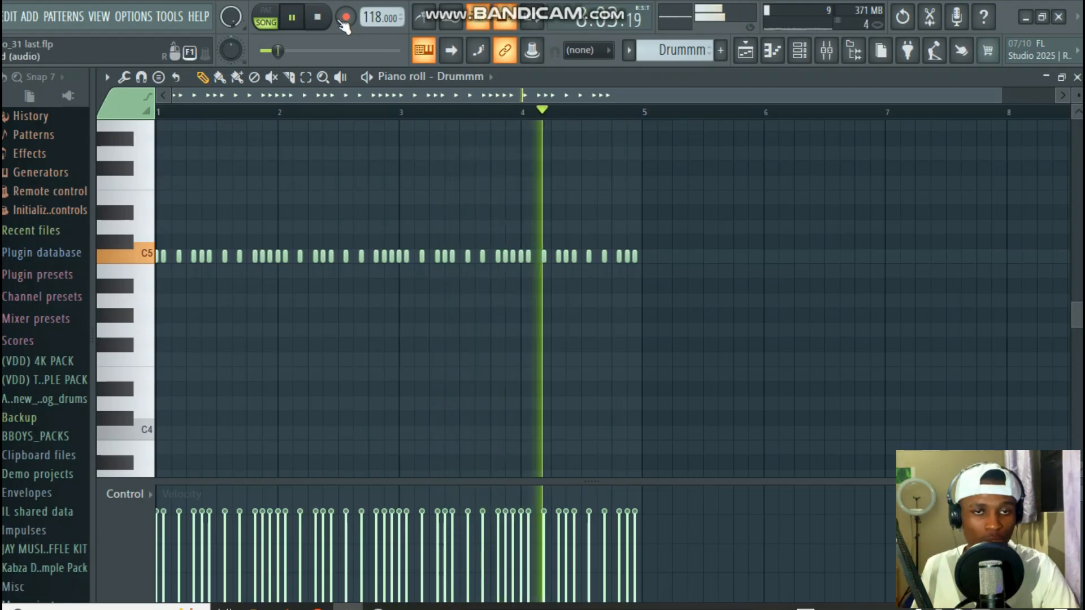
{"action": "key", "text": "space"}
{"action": "left_click", "coordinate": [1077, 77]}
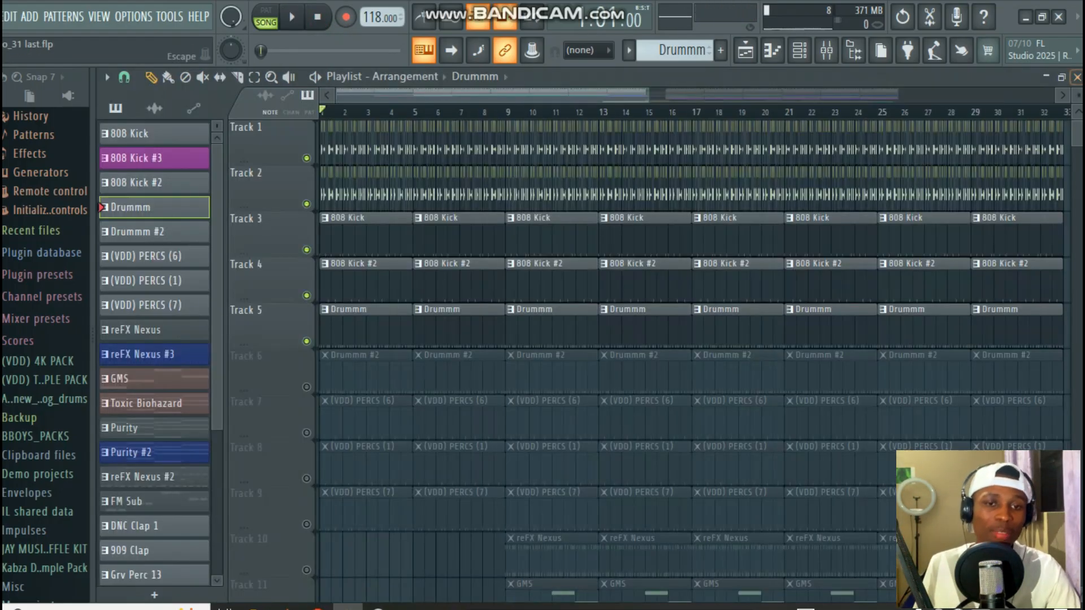
Step: Solo Track 5 with the Drummm clips, start playback and bring up the channel's mixer insert over the channel rack
{"action": "right_click", "coordinate": [307, 341]}
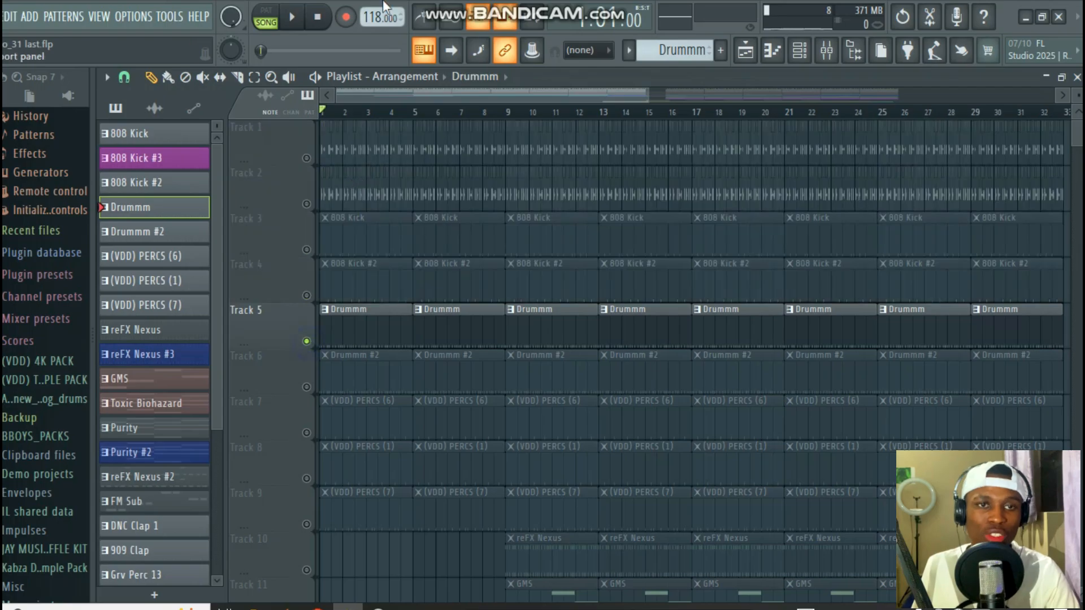
{"action": "left_click", "coordinate": [298, 23]}
{"action": "left_click", "coordinate": [799, 51]}
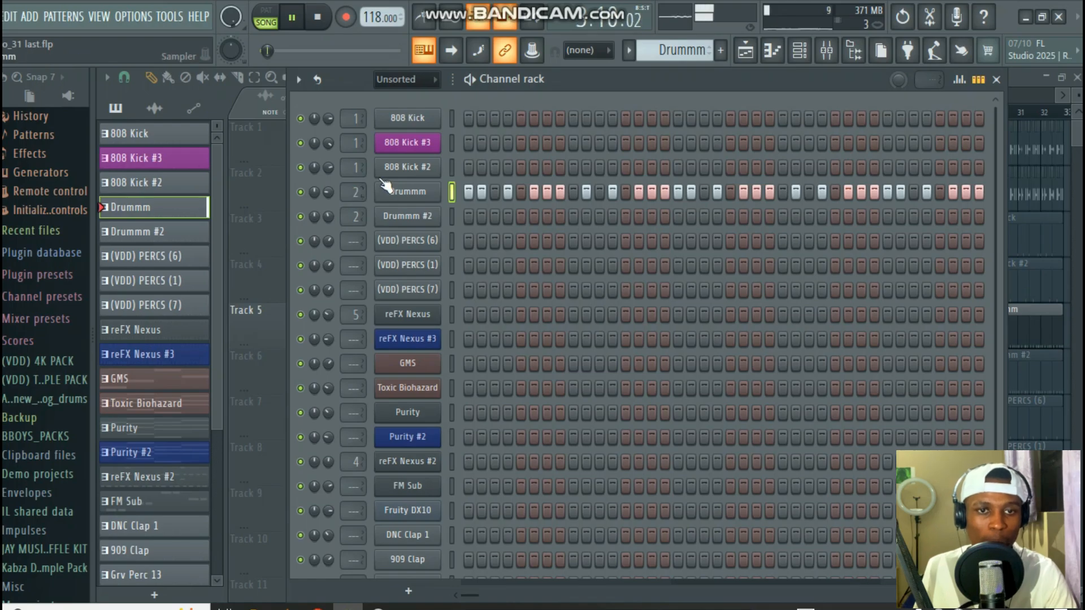
{"action": "left_click", "coordinate": [827, 54]}
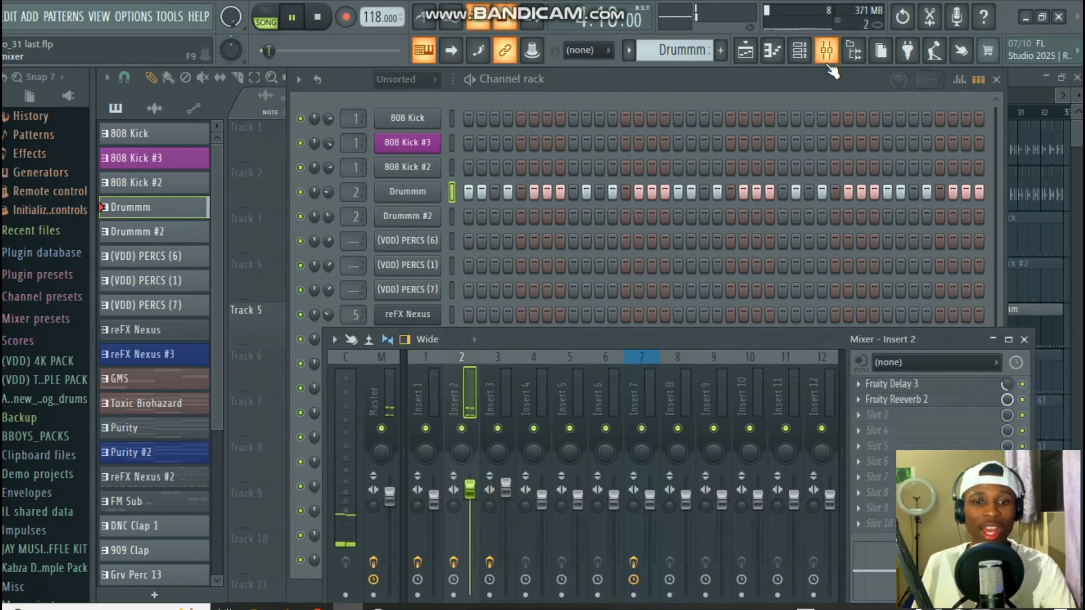
{"action": "left_click_drag", "start_coordinate": [633, 342], "coordinate": [546, 243]}
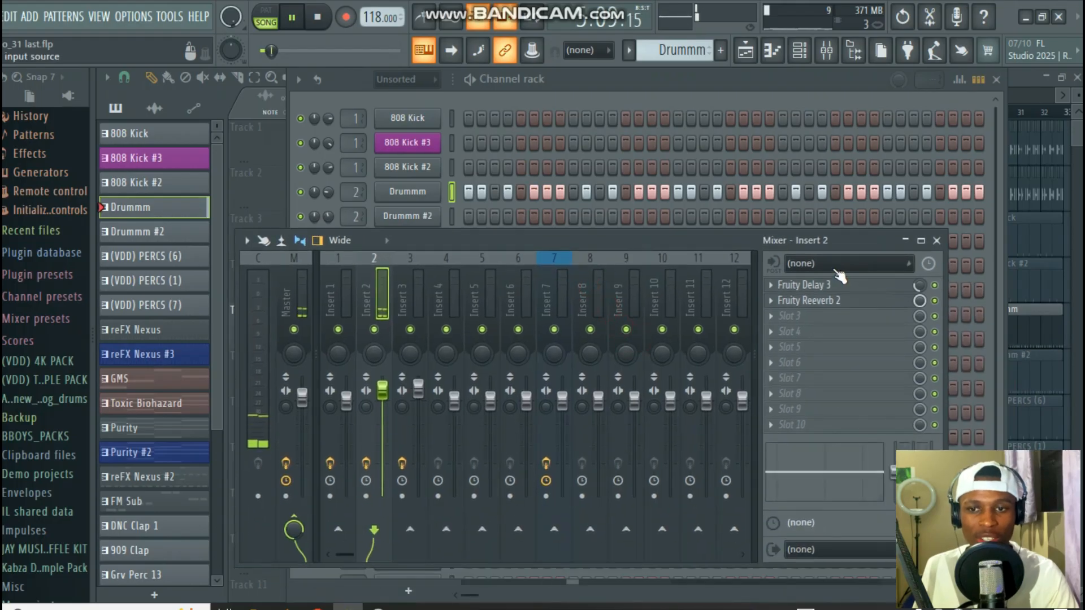
Step: Inspect the Fruity Delay 3 settings on mixer Insert 2 while Drummm plays
{"action": "left_click", "coordinate": [897, 288]}
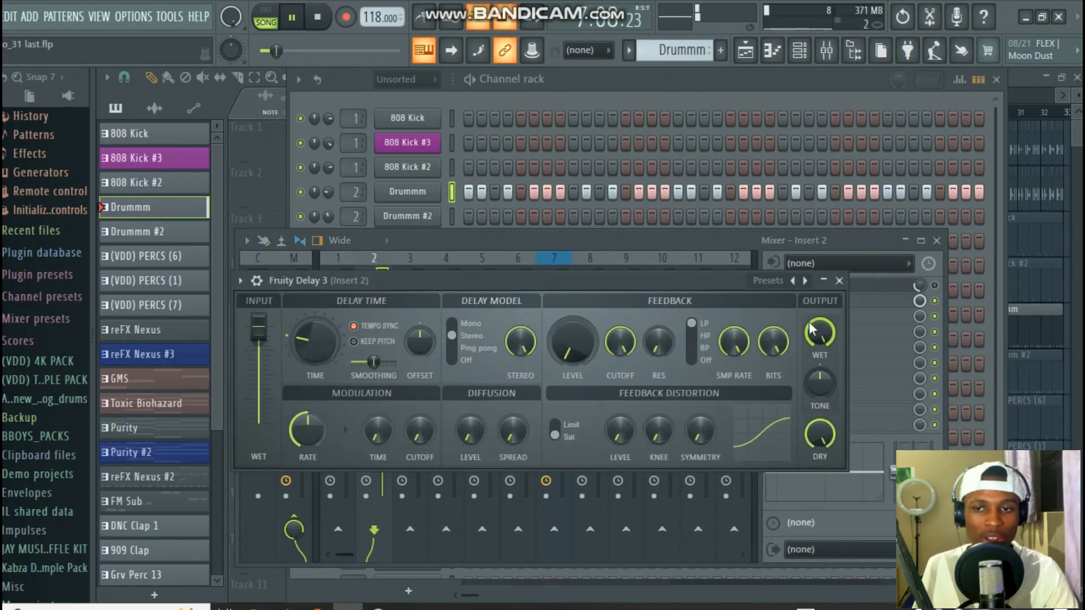
{"action": "key", "text": "Escape"}
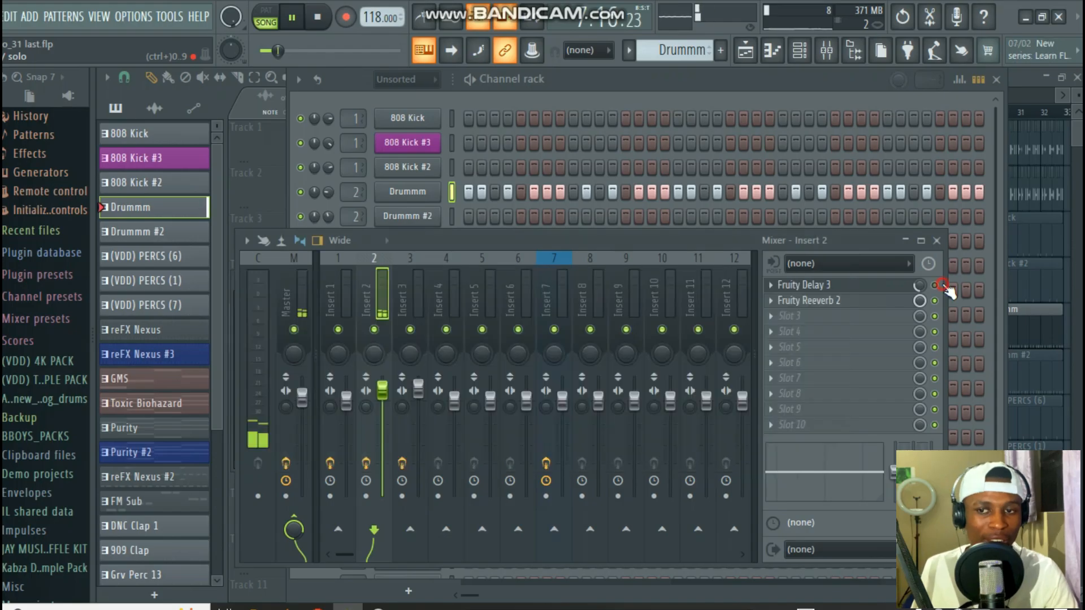
{"action": "left_click", "coordinate": [862, 287]}
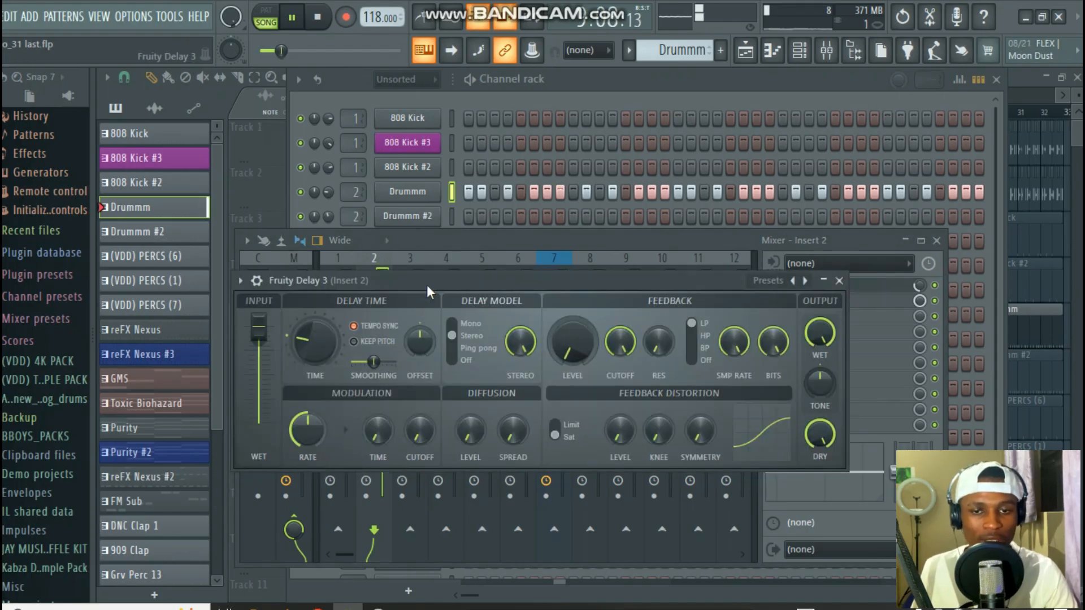
Step: Inspect the wet level of Fruity Reeverb 2 on Insert 2, and close the effect, mixer and channel rack
{"action": "left_click", "coordinate": [895, 302]}
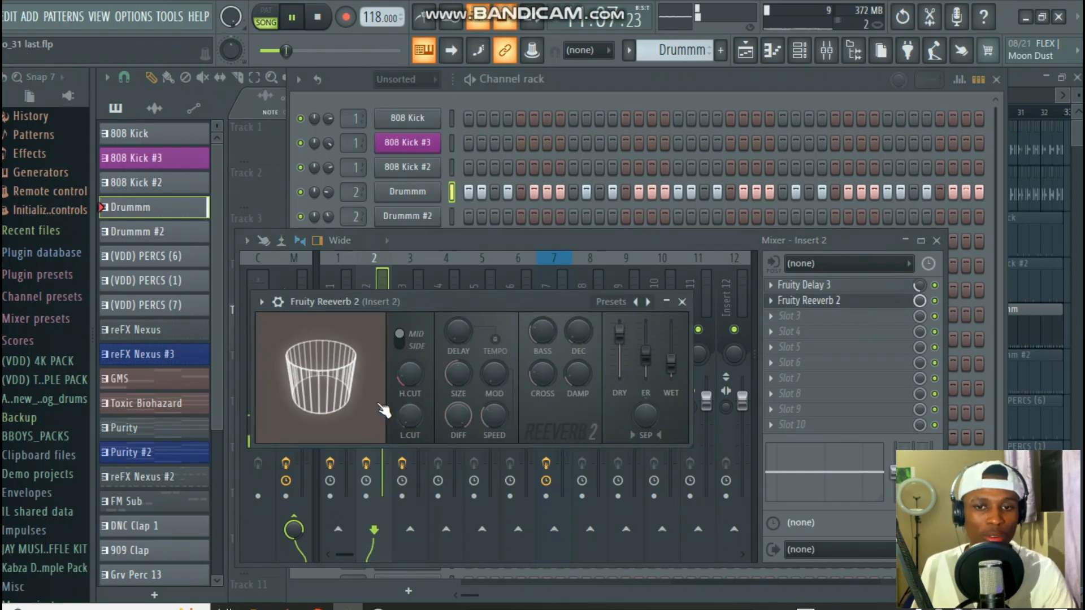
{"action": "mouse_move", "coordinate": [671, 365]}
{"action": "left_mouse_down"}
{"action": "mouse_move", "coordinate": [671, 331]}
{"action": "mouse_move", "coordinate": [671, 367]}
{"action": "left_mouse_up"}
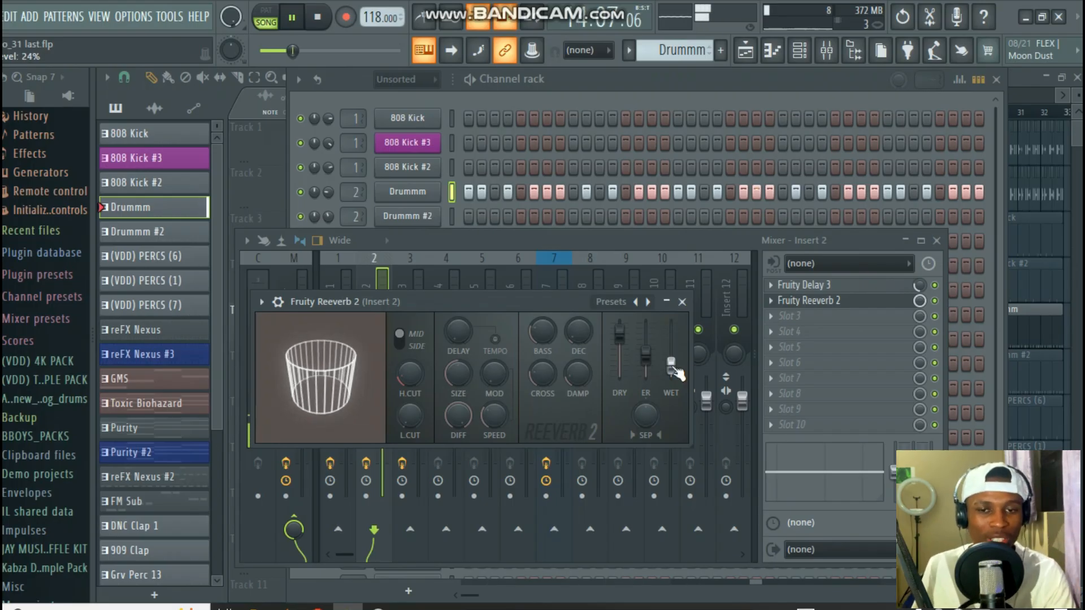
{"action": "left_click", "coordinate": [682, 301]}
{"action": "left_click", "coordinate": [936, 242]}
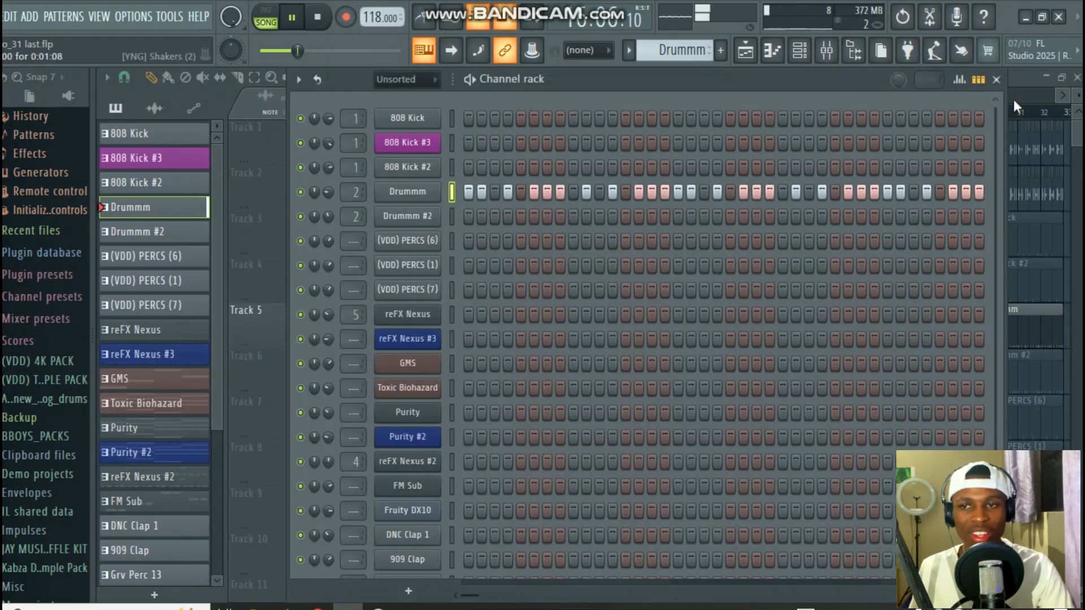
{"action": "left_click", "coordinate": [996, 81]}
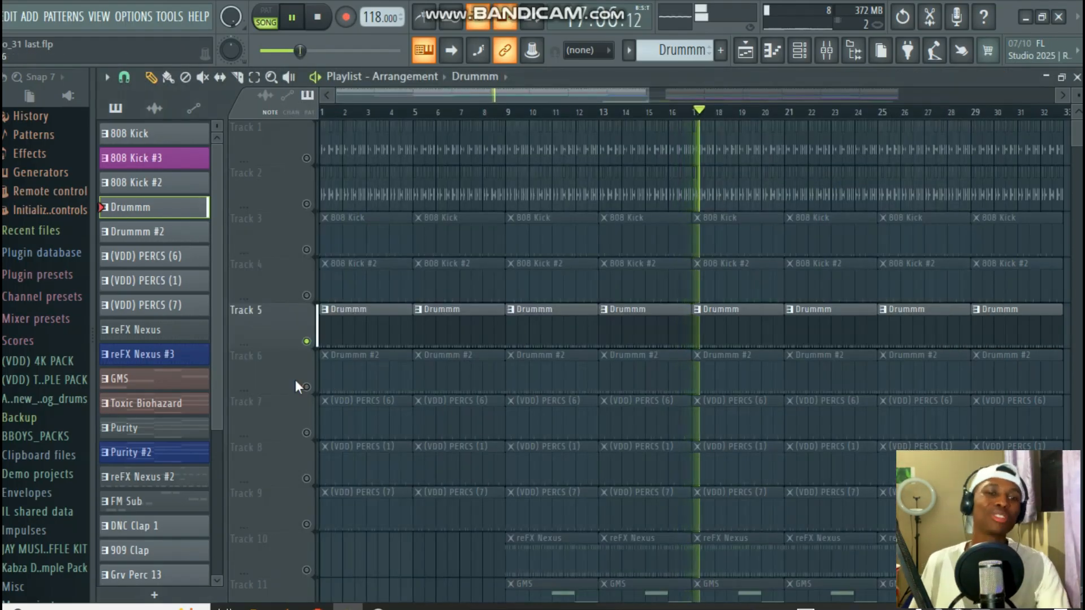
Step: Unmute Track 6 with the Drummm #2 clips and Tracks 4, 3, 2 and 1 during playback
{"action": "left_click", "coordinate": [307, 387]}
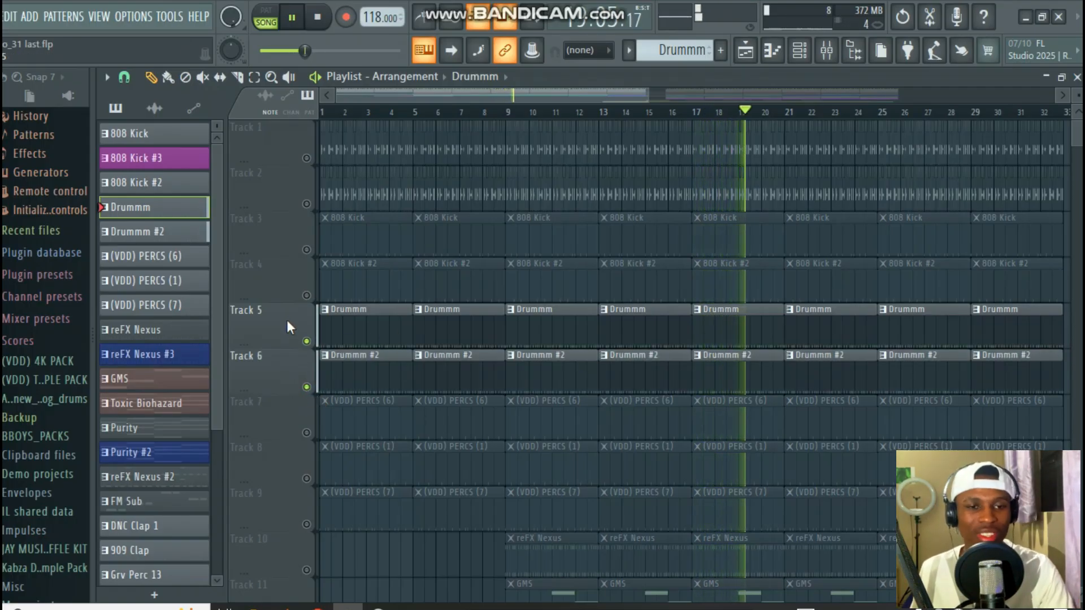
{"action": "left_click", "coordinate": [307, 295]}
{"action": "left_click", "coordinate": [307, 250]}
{"action": "left_click", "coordinate": [306, 204]}
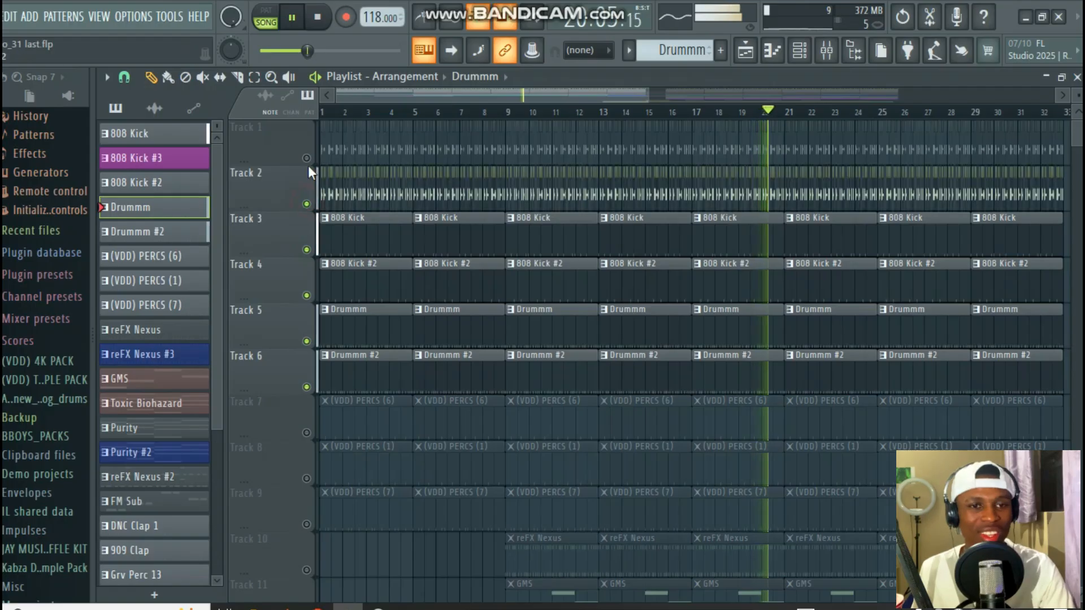
{"action": "left_click", "coordinate": [307, 158]}
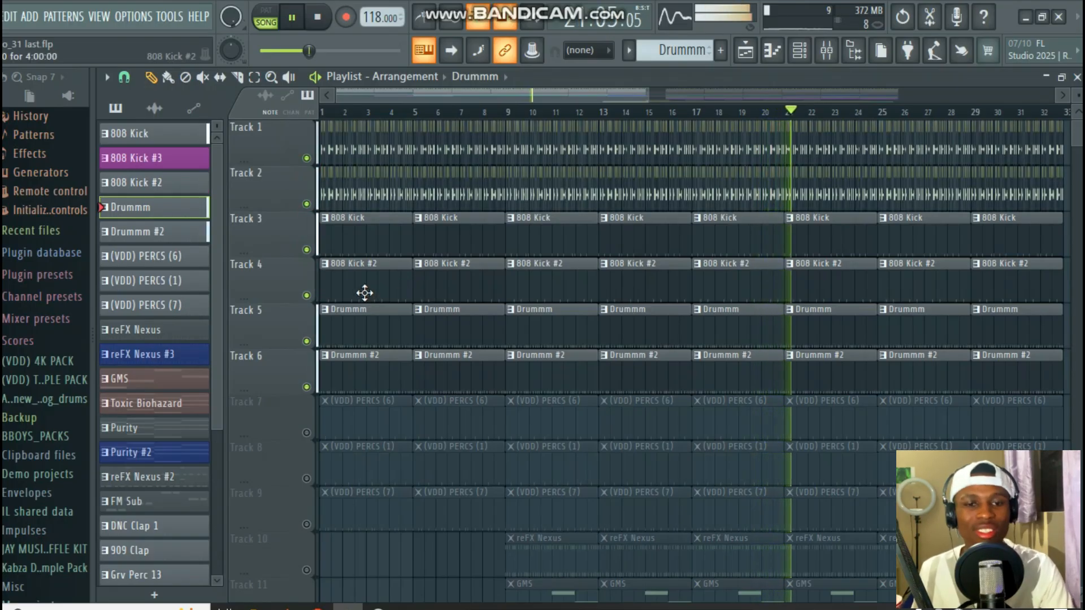
Step: Stop playback and solo Track 6 with the Drummm #2 clips
{"action": "scroll", "coordinate": [363, 295], "scroll_direction": "down", "scroll_amount": 2}
{"action": "scroll", "coordinate": [364, 293], "scroll_direction": "up", "scroll_amount": 1}
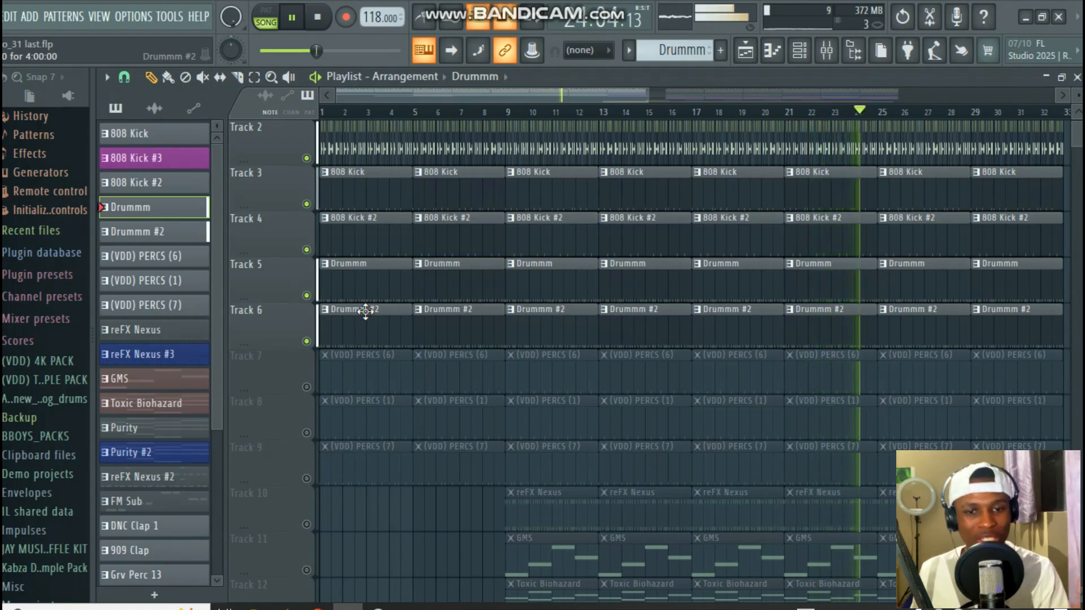
{"action": "scroll", "coordinate": [463, 343], "scroll_direction": "down", "scroll_amount": 1}
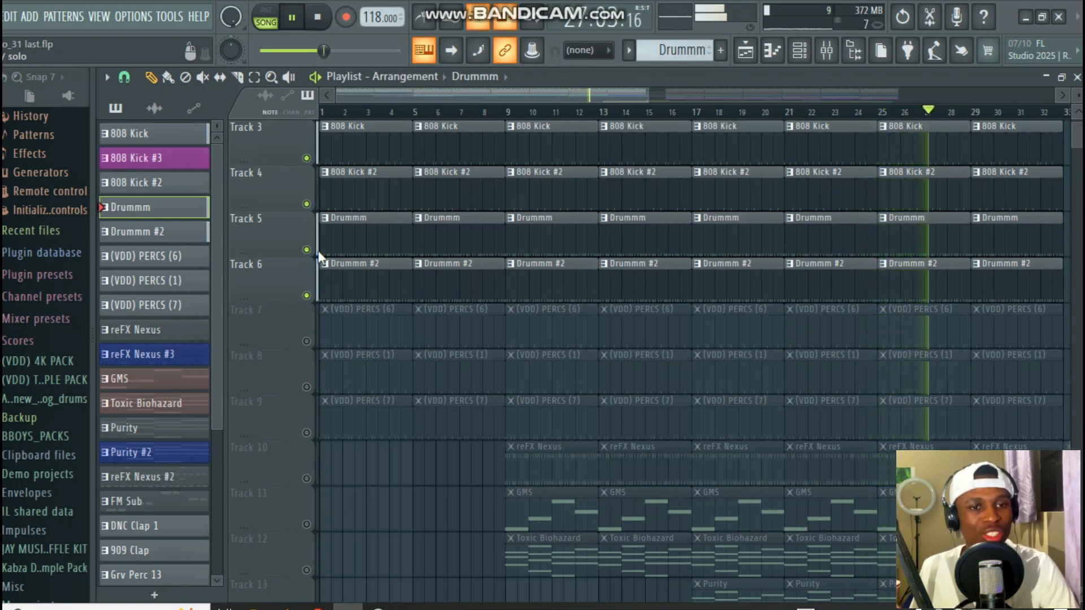
{"action": "key", "text": "space"}
{"action": "right_click", "coordinate": [307, 297]}
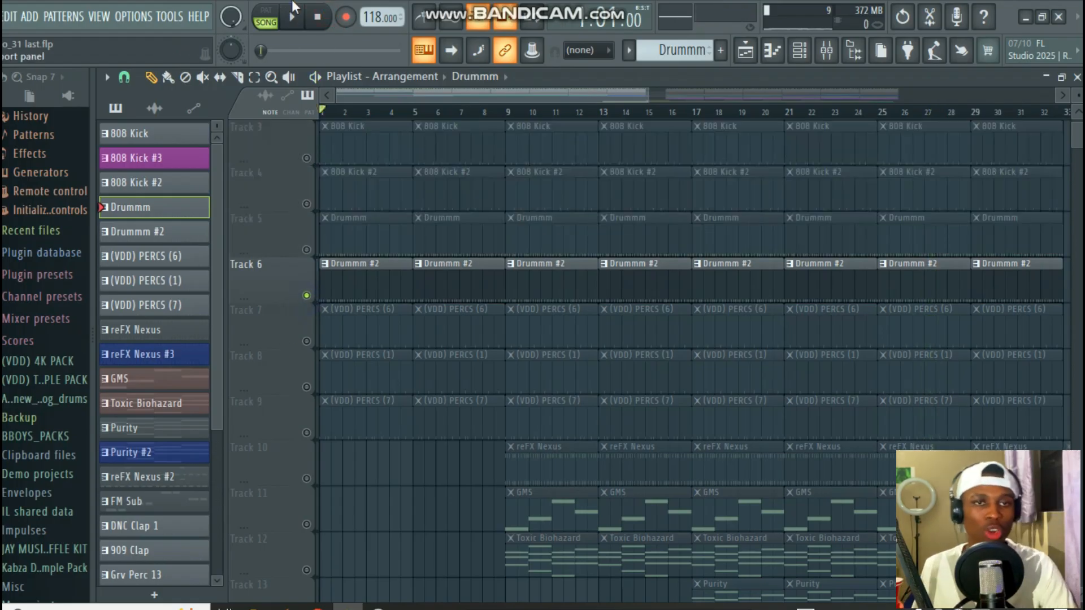
Step: Open the Drummm #2 channel settings, audition the sample at a 0-cent time-stretching pitch, and undo that pitch change
{"action": "left_click", "coordinate": [799, 51]}
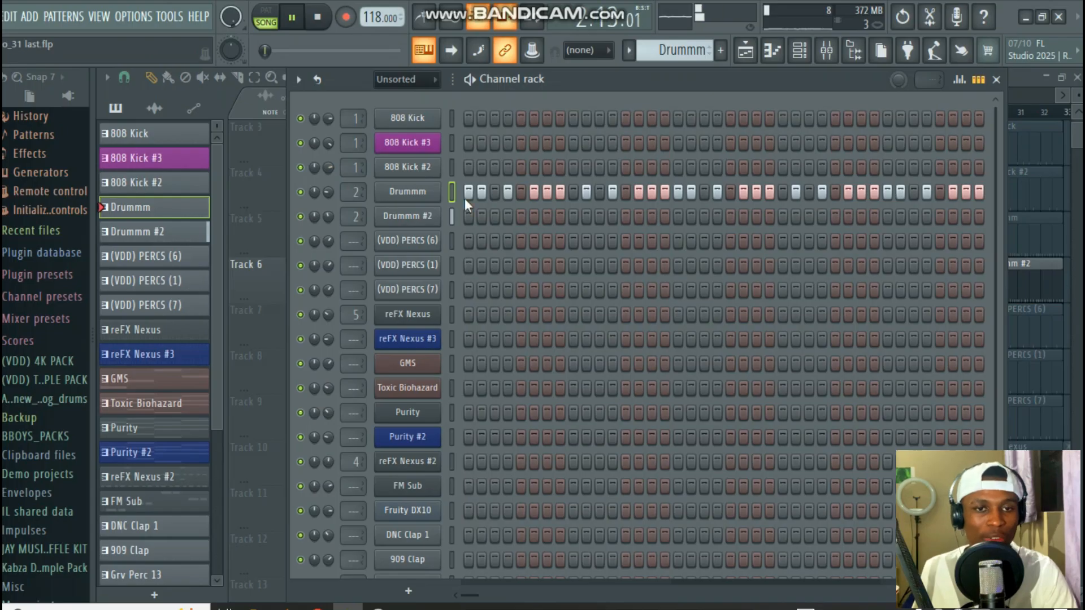
{"action": "left_click", "coordinate": [424, 218]}
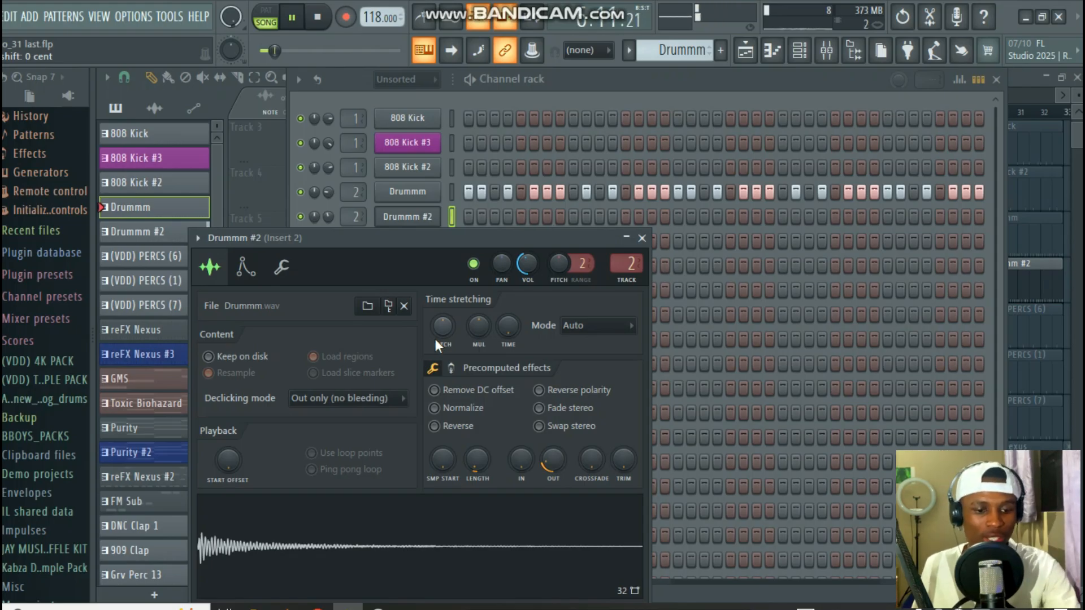
{"action": "key", "text": "ctrl+z"}
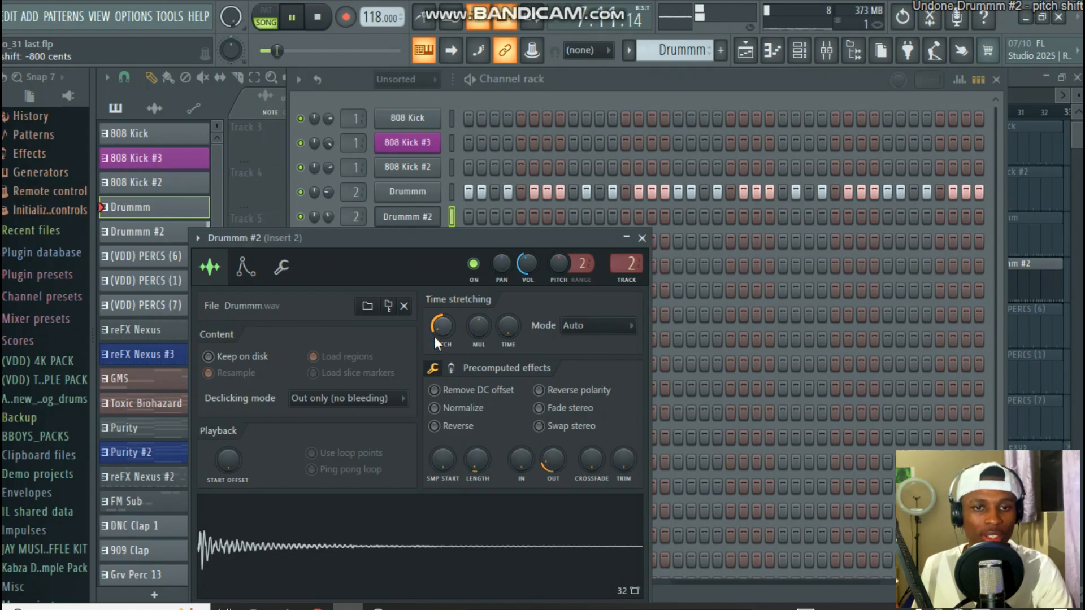
Step: Close the Drummm #2 channel settings and the channel rack to return to the playlist
{"action": "mouse_move", "coordinate": [435, 332]}
{"action": "left_mouse_down"}
{"action": "mouse_move", "coordinate": [435, 319]}
{"action": "mouse_move", "coordinate": [435, 332]}
{"action": "left_mouse_up"}
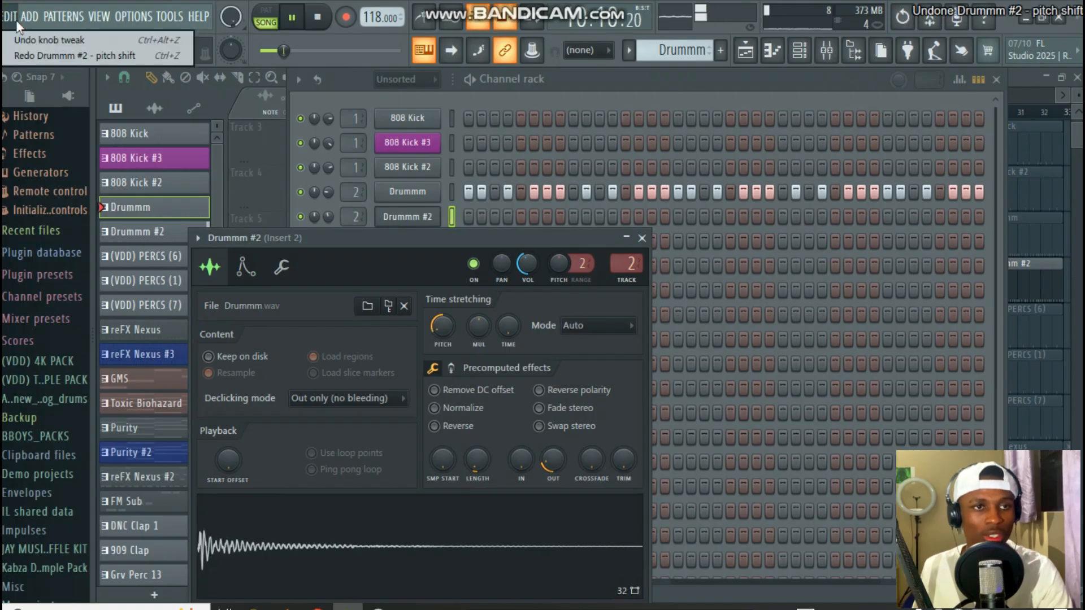
{"action": "left_click", "coordinate": [198, 16]}
{"action": "left_click", "coordinate": [499, 89]}
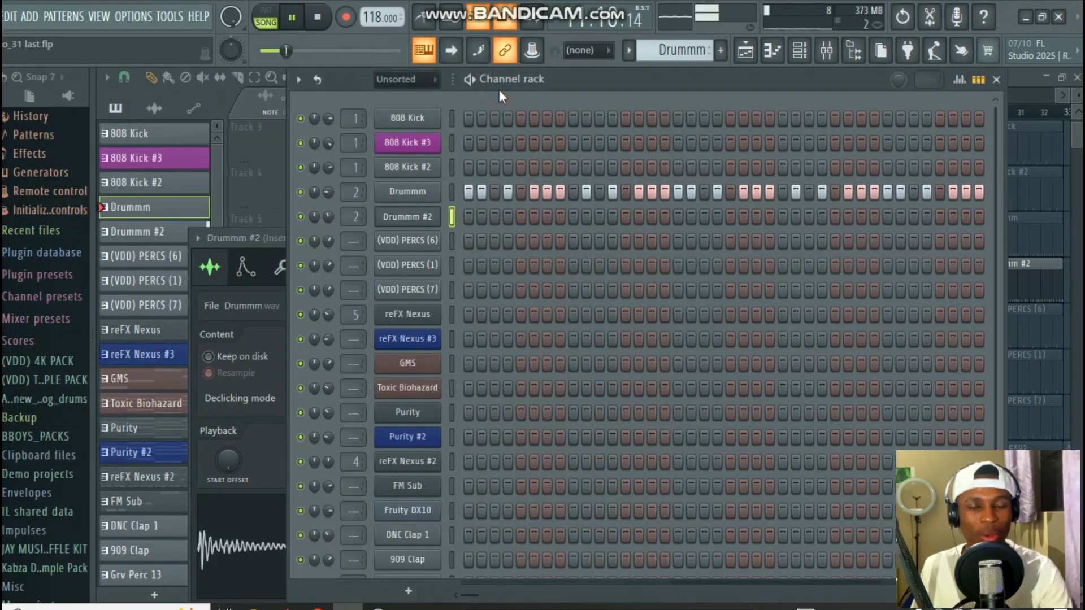
{"action": "left_click", "coordinate": [262, 234]}
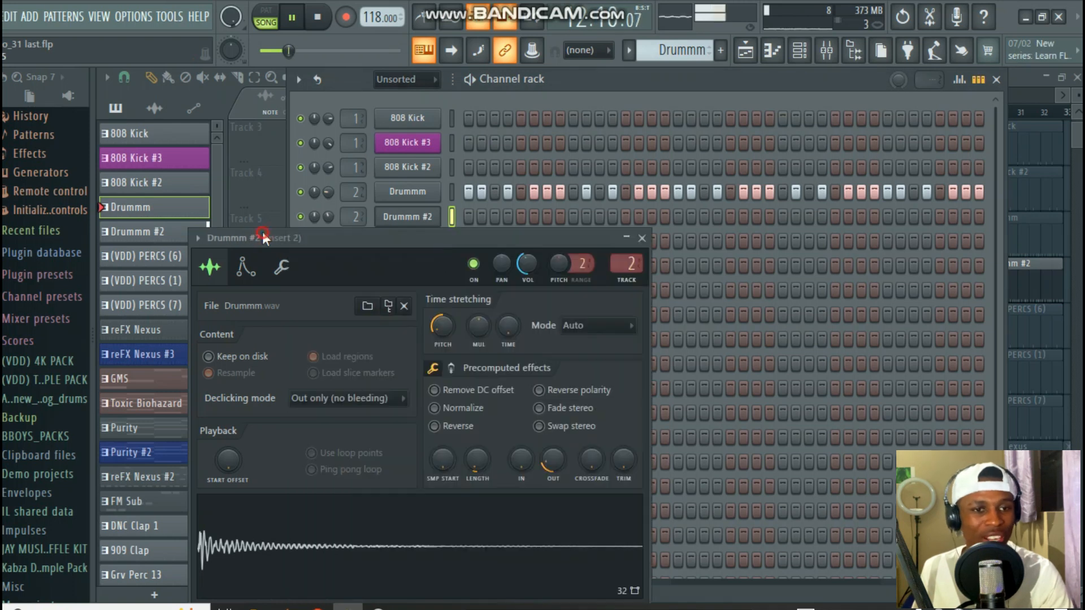
{"action": "left_click", "coordinate": [641, 239]}
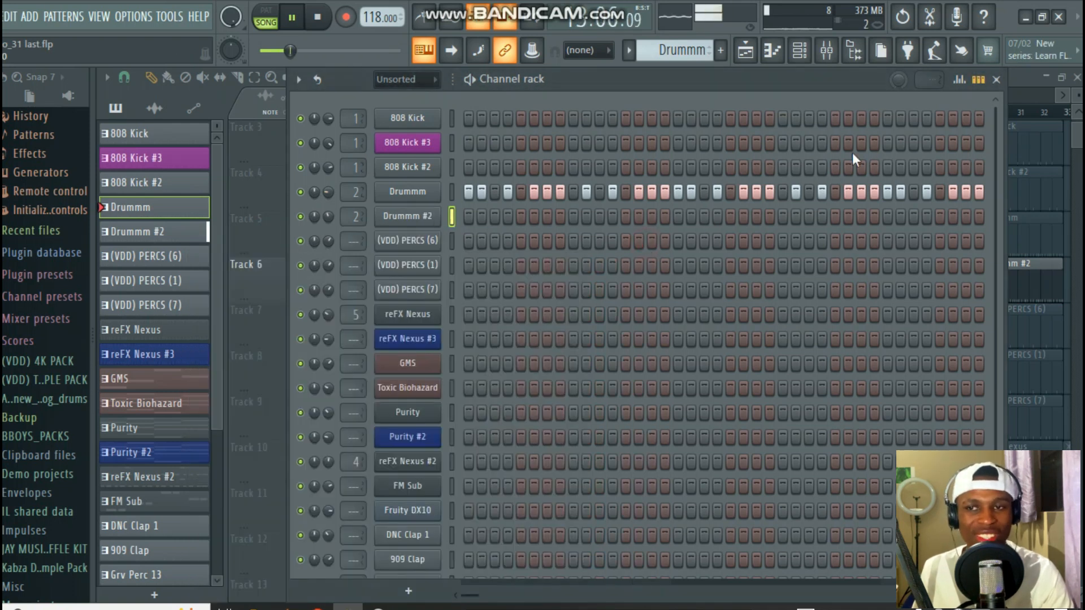
{"action": "left_click", "coordinate": [997, 80]}
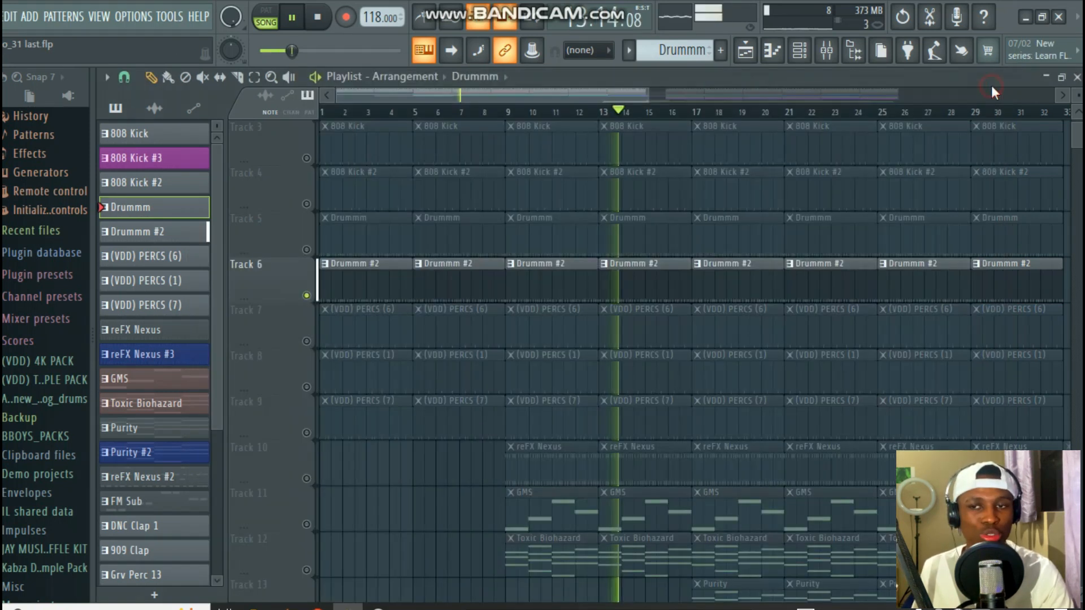
Step: Unmute Track 7 with the (VDD) PERCS (6) clips and Tracks 5, 4, 3, 2 and 1 during playback
{"action": "left_click", "coordinate": [306, 341]}
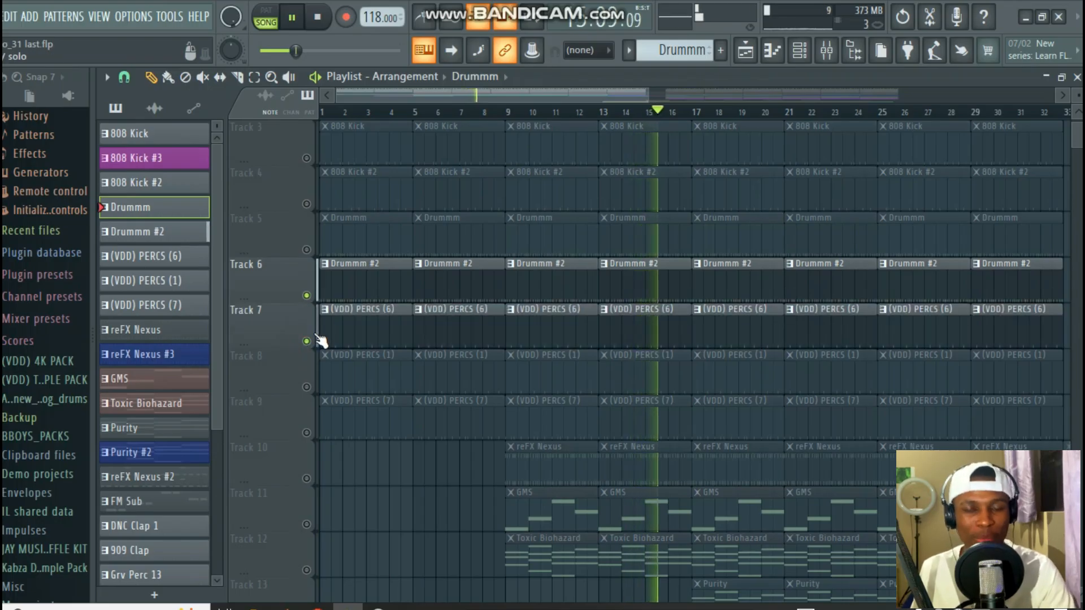
{"action": "scroll", "coordinate": [320, 340], "scroll_direction": "up", "scroll_amount": 2}
{"action": "left_click", "coordinate": [306, 341]}
{"action": "left_click", "coordinate": [306, 295]}
{"action": "left_click", "coordinate": [303, 230]}
{"action": "left_click", "coordinate": [306, 249]}
{"action": "left_click", "coordinate": [306, 204]}
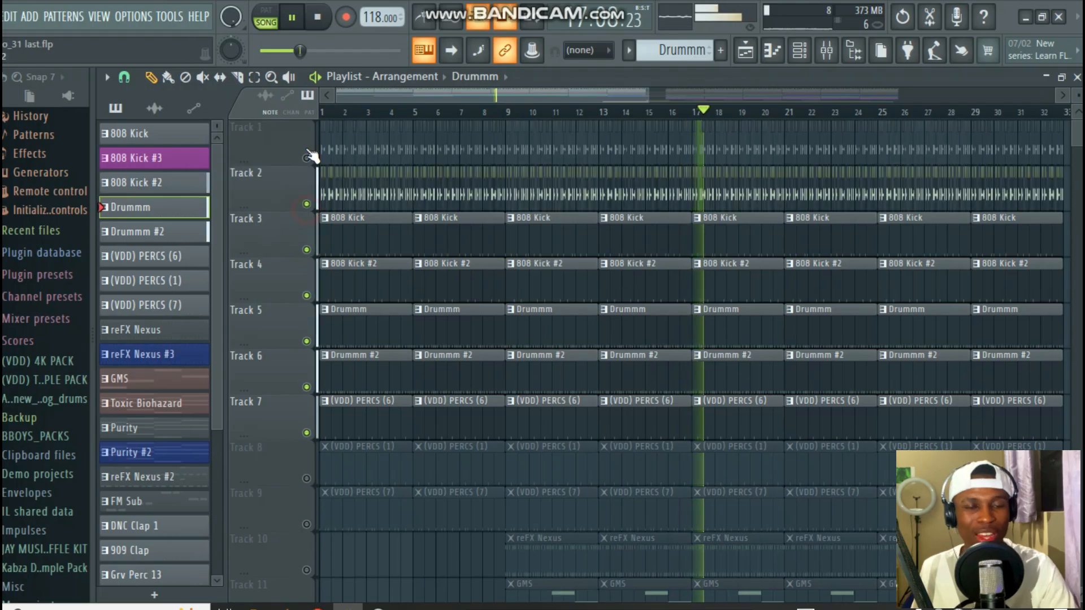
{"action": "left_click", "coordinate": [306, 158]}
Step: Inspect the (VDD) PERCS (6) pattern in the piano roll, audition its sample at C5, and close the piano roll
{"action": "scroll", "coordinate": [333, 226], "scroll_direction": "down", "scroll_amount": 4}
{"action": "double_click", "coordinate": [554, 244]}
{"action": "left_click_drag", "start_coordinate": [142, 254], "coordinate": [192, 246]}
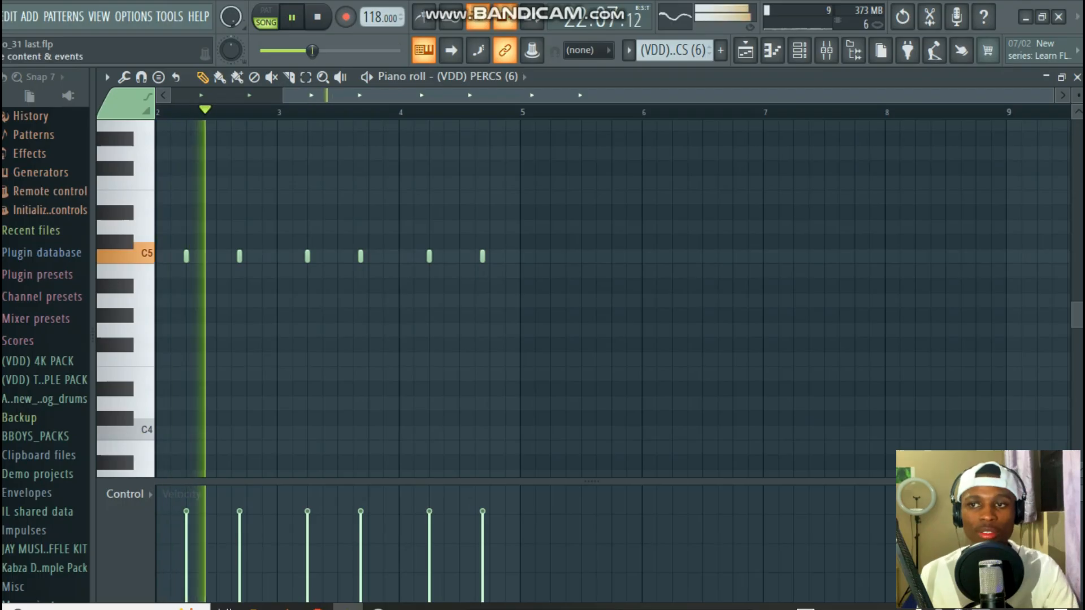
{"action": "left_click", "coordinate": [1076, 77]}
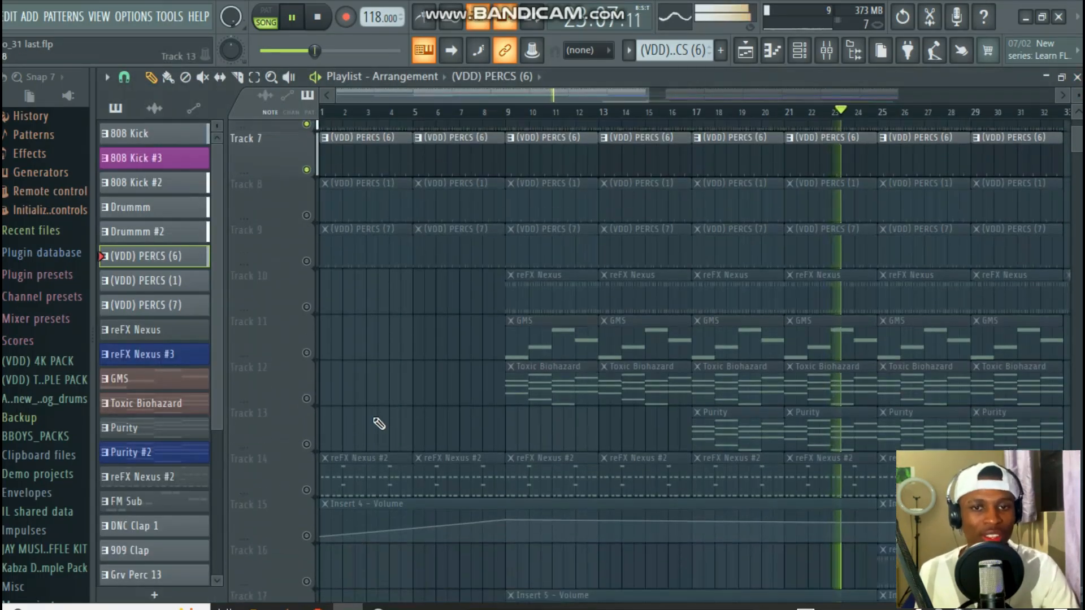
Step: Unmute Track 8 with the (VDD) PERCS (1) clips and restart playback from the beginning
{"action": "scroll", "coordinate": [339, 395], "scroll_direction": "up", "scroll_amount": 1}
{"action": "left_click", "coordinate": [306, 341]}
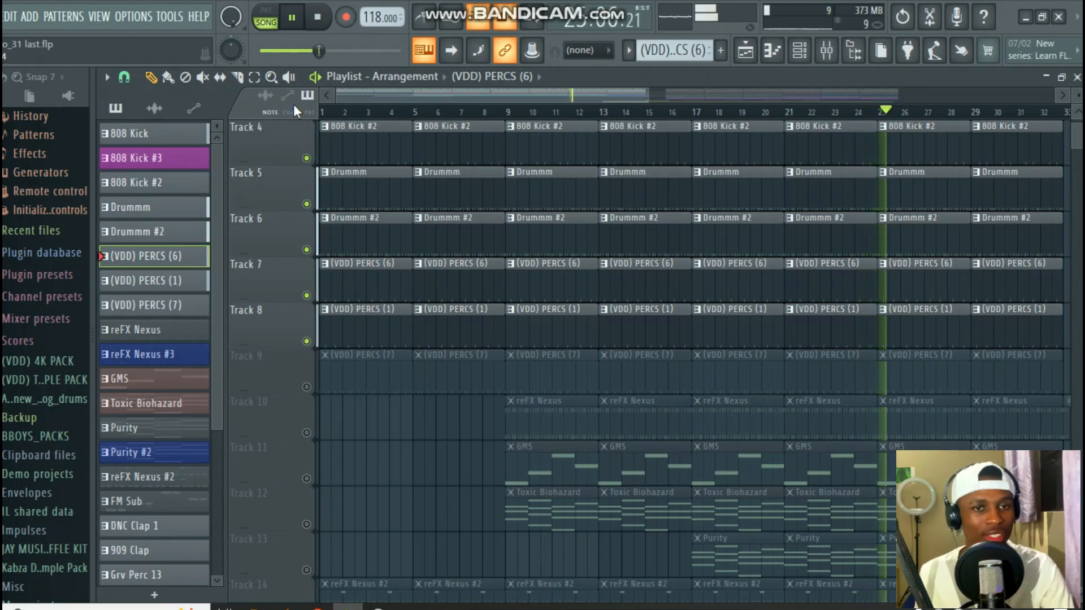
{"action": "left_click", "coordinate": [317, 17]}
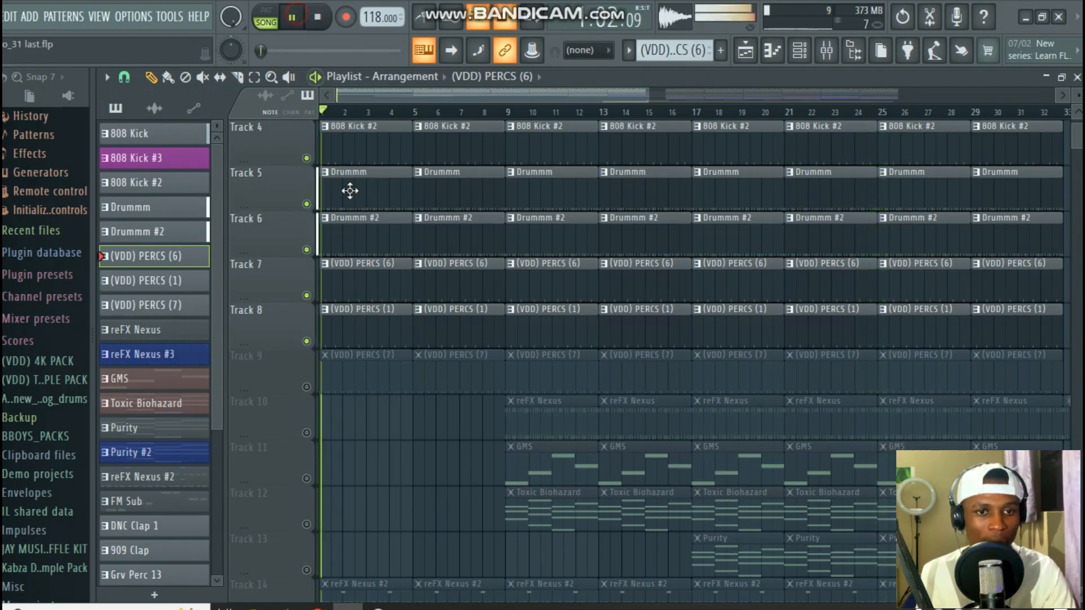
Step: Follow the (VDD) PERCS (6) notes in the piano roll during playback, return to the playlist and stop playback
{"action": "double_click", "coordinate": [368, 286]}
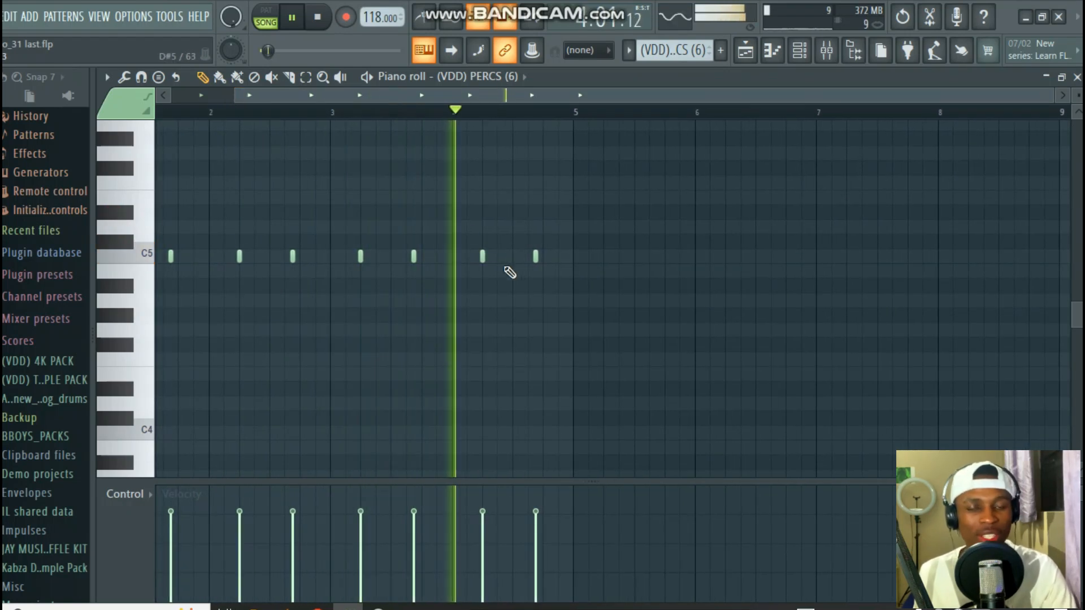
{"action": "left_click", "coordinate": [1077, 77]}
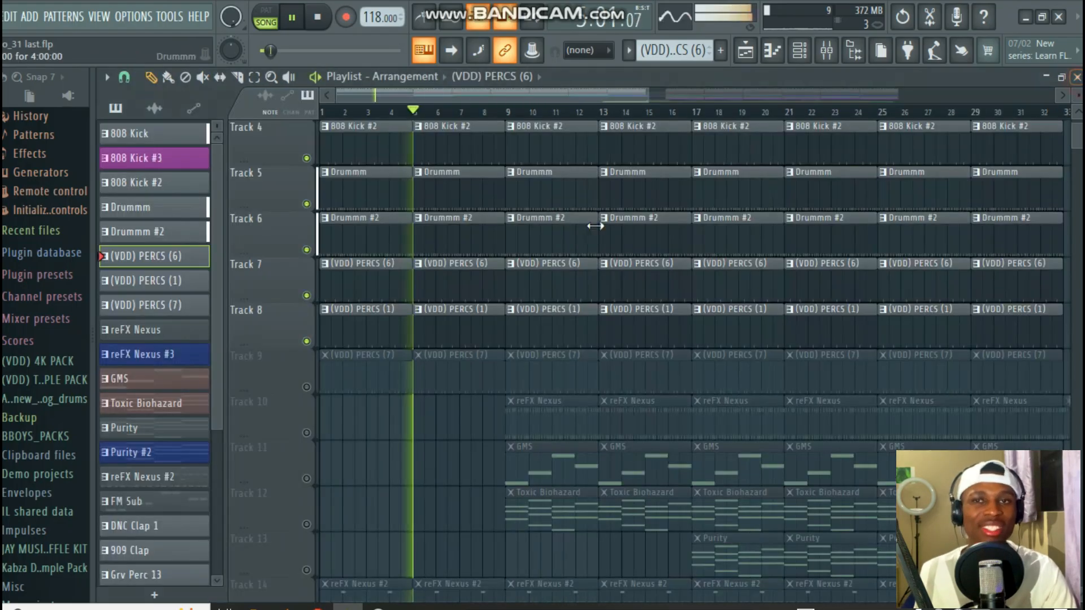
{"action": "left_click", "coordinate": [317, 17]}
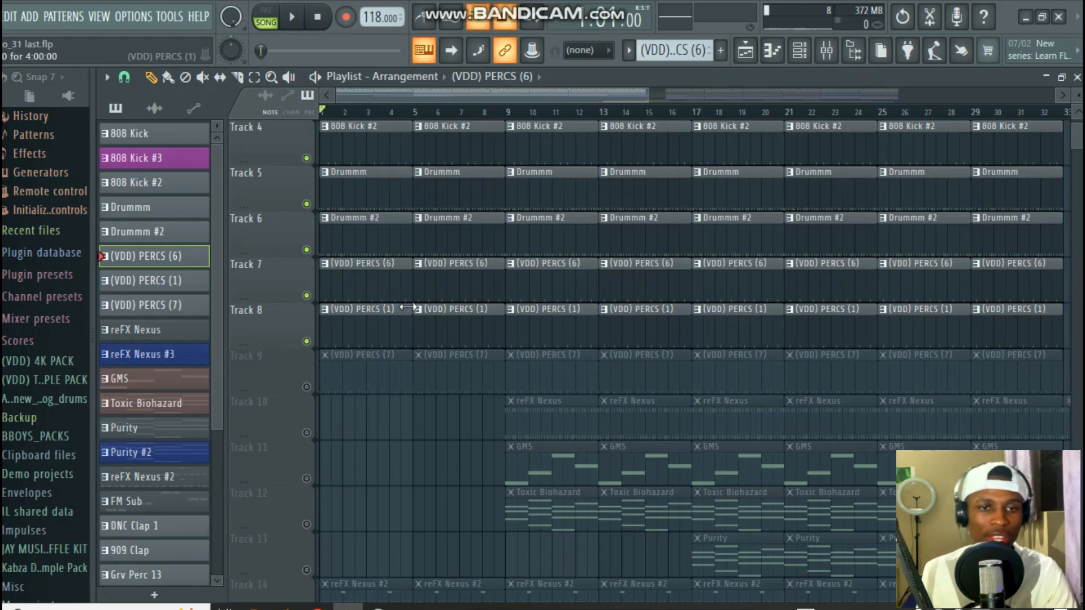
Step: Audition (VDD) PERCS (6) at C5 in its piano roll, and inspect the (VDD) PERCS (1) pattern in its own
{"action": "double_click", "coordinate": [397, 294]}
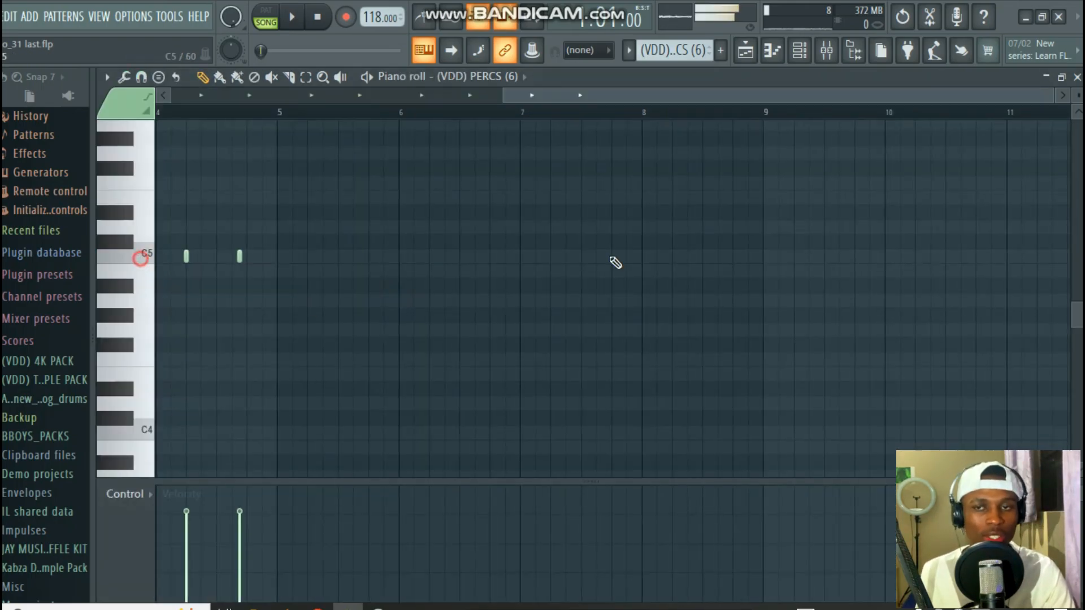
{"action": "left_click", "coordinate": [1077, 77]}
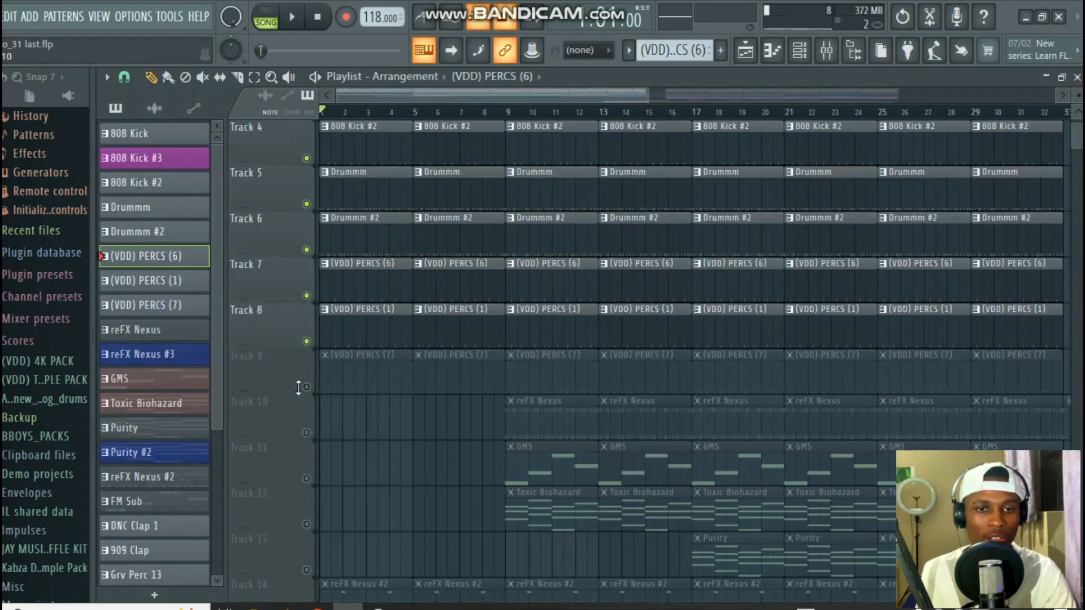
{"action": "double_click", "coordinate": [371, 307]}
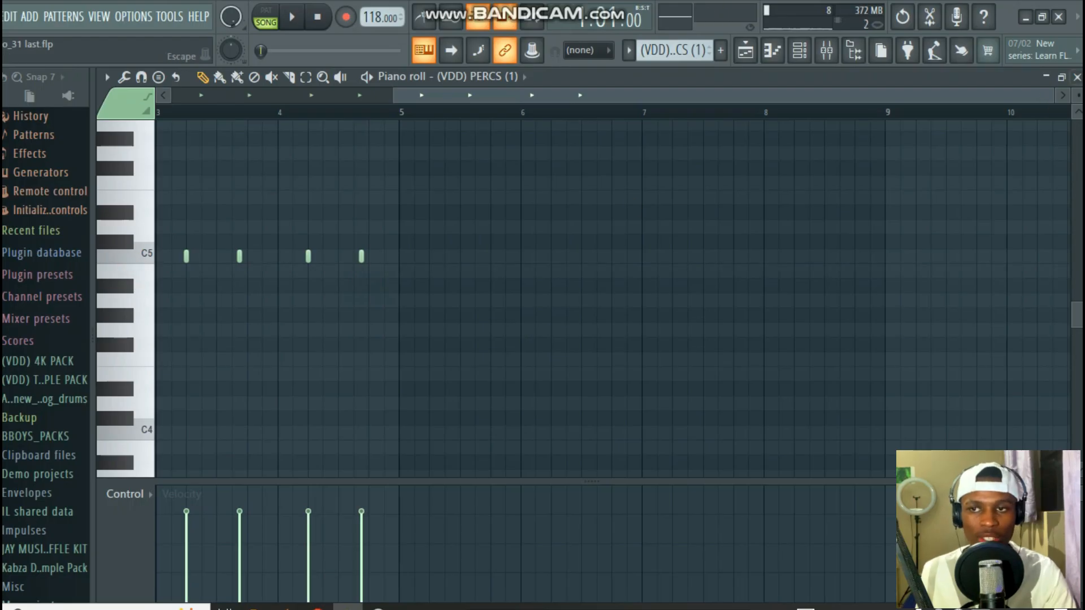
{"action": "left_click", "coordinate": [1077, 78]}
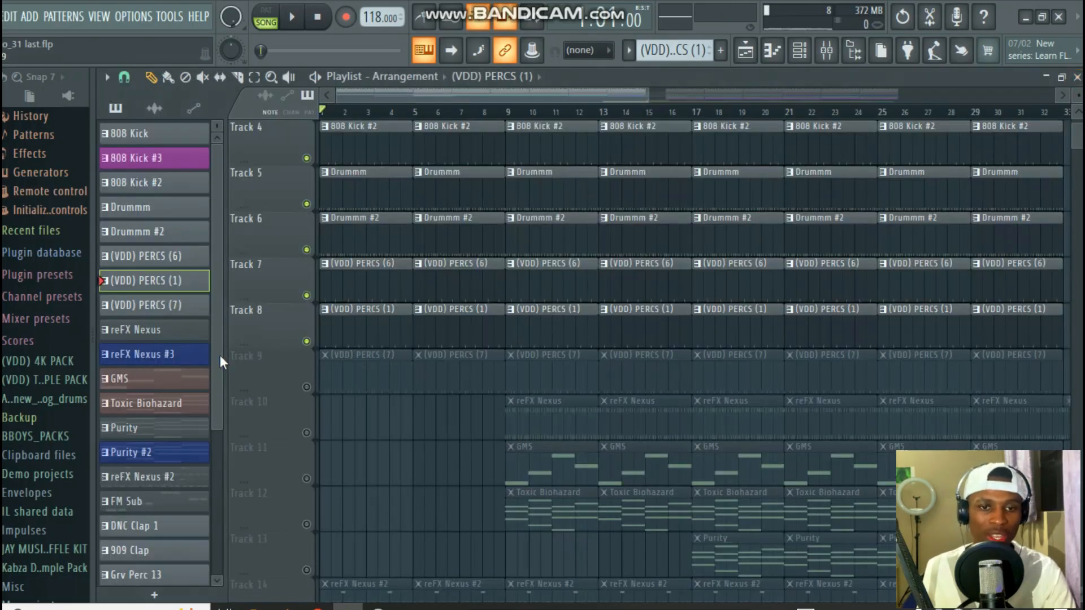
Step: Unmute Track 9 with the (VDD) PERCS (7) clips, and audition its sample at C5 in the piano roll
{"action": "left_click", "coordinate": [308, 388]}
{"action": "double_click", "coordinate": [357, 355]}
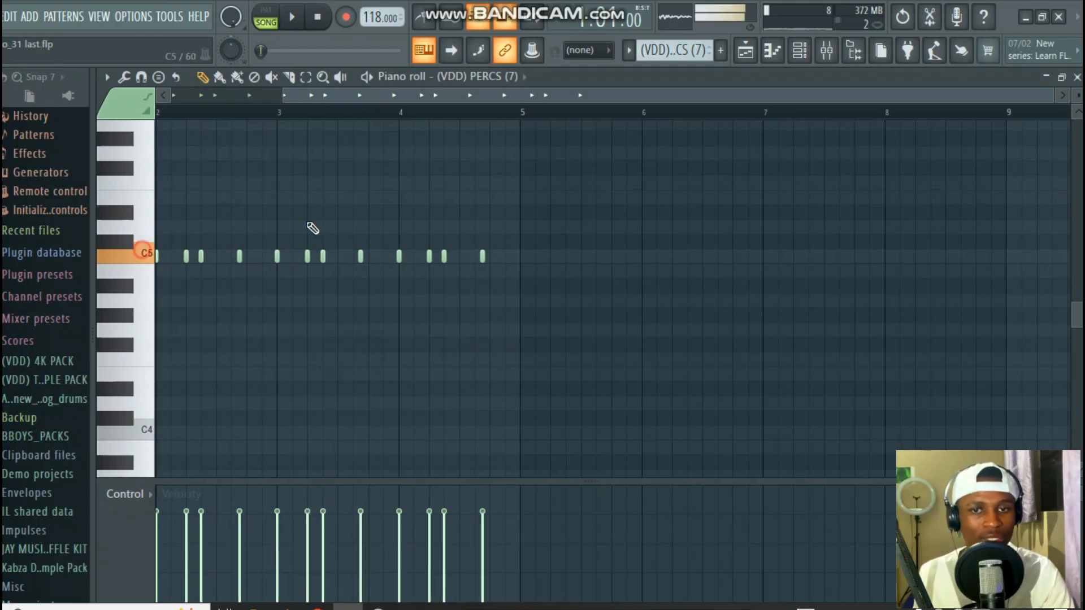
{"action": "left_click", "coordinate": [1077, 77]}
{"action": "scroll", "coordinate": [474, 101], "scroll_direction": "down", "scroll_amount": 4}
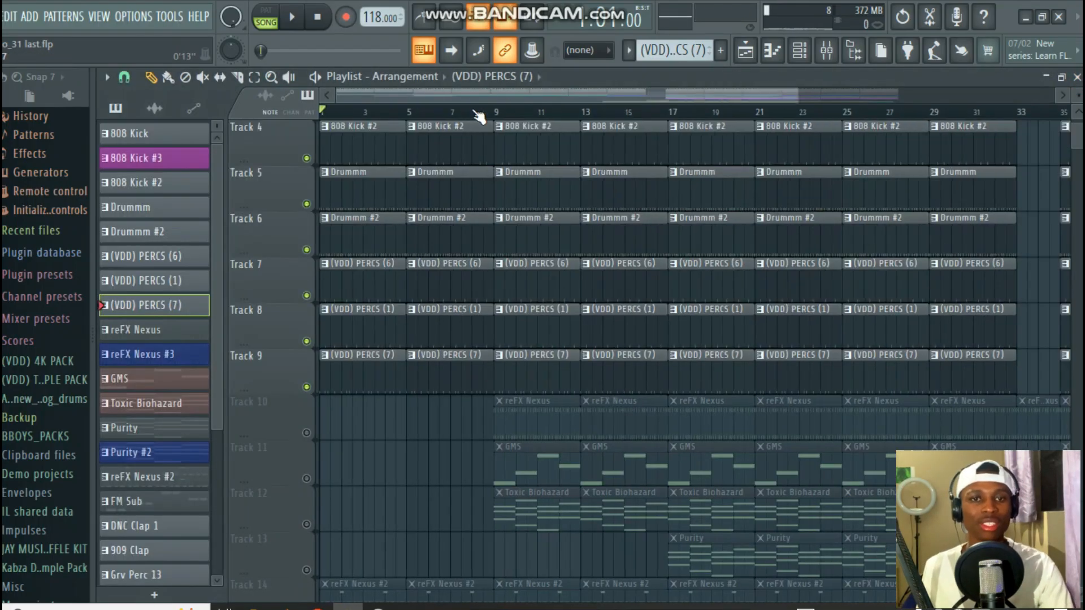
Step: Play the song, follow the full (VDD) PERCS (7) pattern in the piano roll, and stop playback from the playlist
{"action": "left_click", "coordinate": [294, 19]}
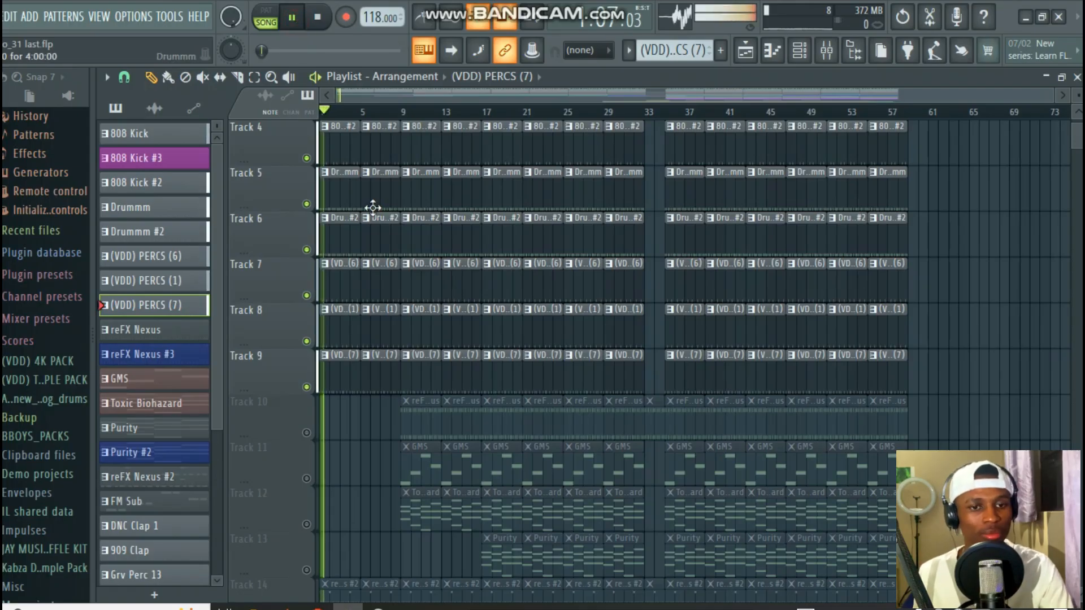
{"action": "double_click", "coordinate": [347, 365]}
{"action": "scroll", "coordinate": [381, 116], "scroll_direction": "down", "scroll_amount": 5}
{"action": "scroll", "coordinate": [384, 116], "scroll_direction": "up", "scroll_amount": 5}
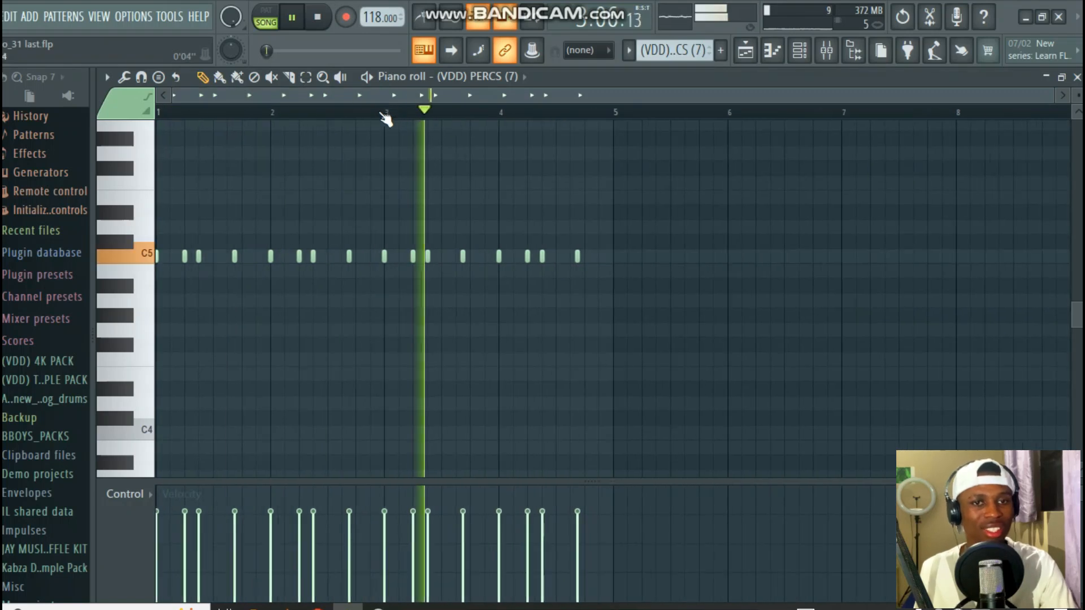
{"action": "scroll", "coordinate": [418, 114], "scroll_direction": "up", "scroll_amount": 2}
{"action": "scroll", "coordinate": [421, 117], "scroll_direction": "down", "scroll_amount": 1}
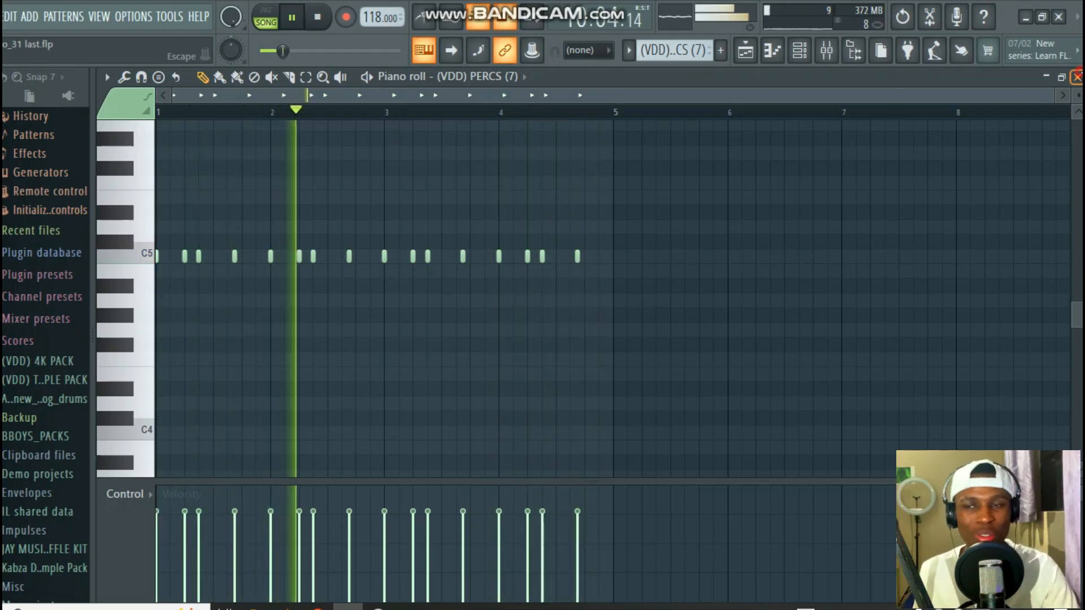
{"action": "left_click", "coordinate": [1077, 76]}
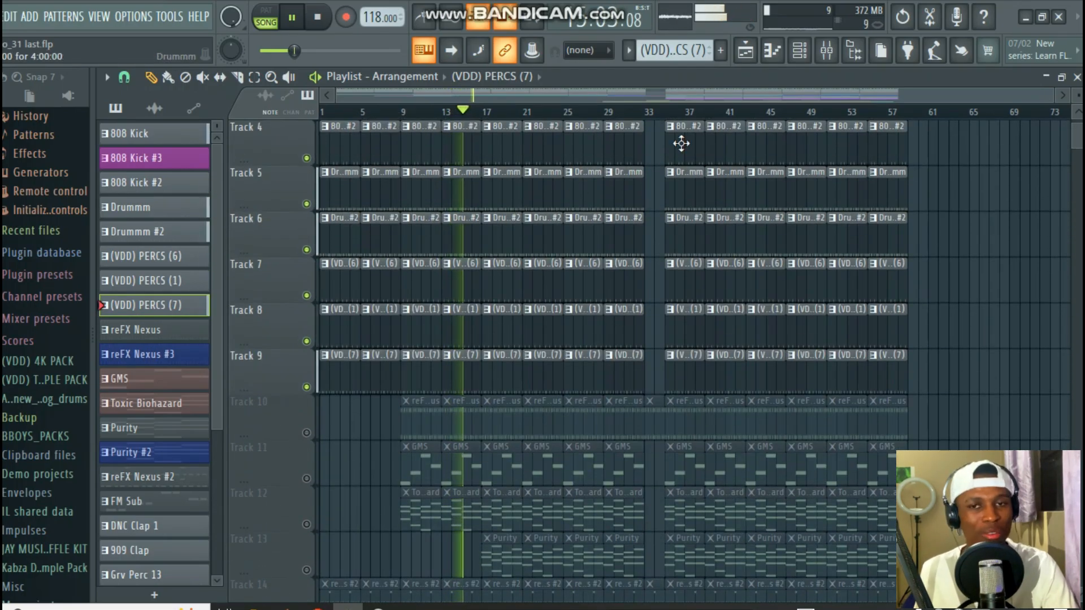
{"action": "left_click", "coordinate": [331, 19]}
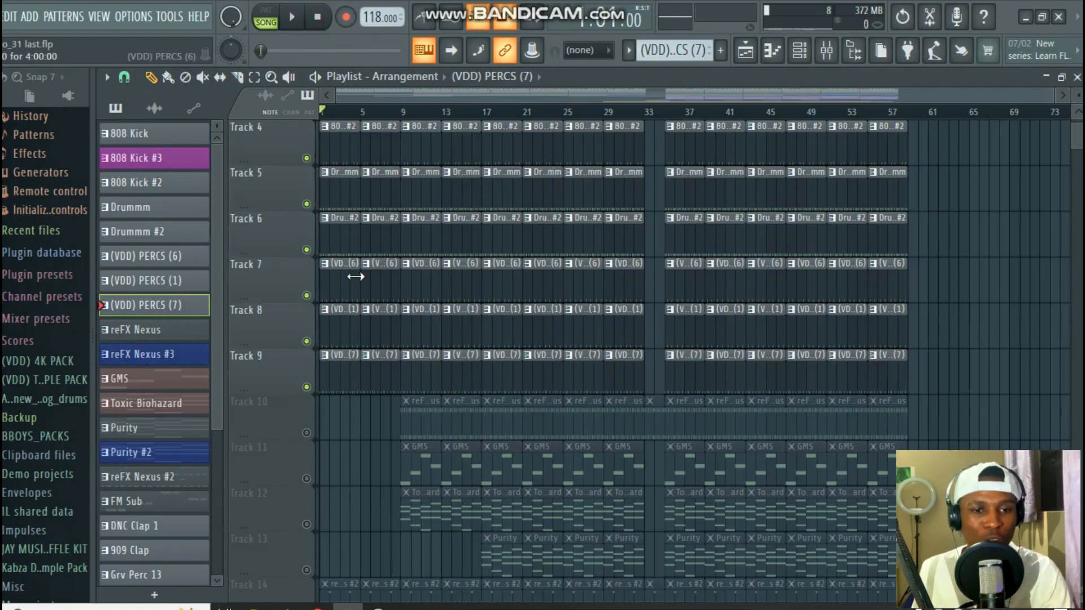
Step: Unmute Track 10 with the reFX Nexus clips, and review their notes in the piano roll and playlist during playback
{"action": "left_click", "coordinate": [307, 434]}
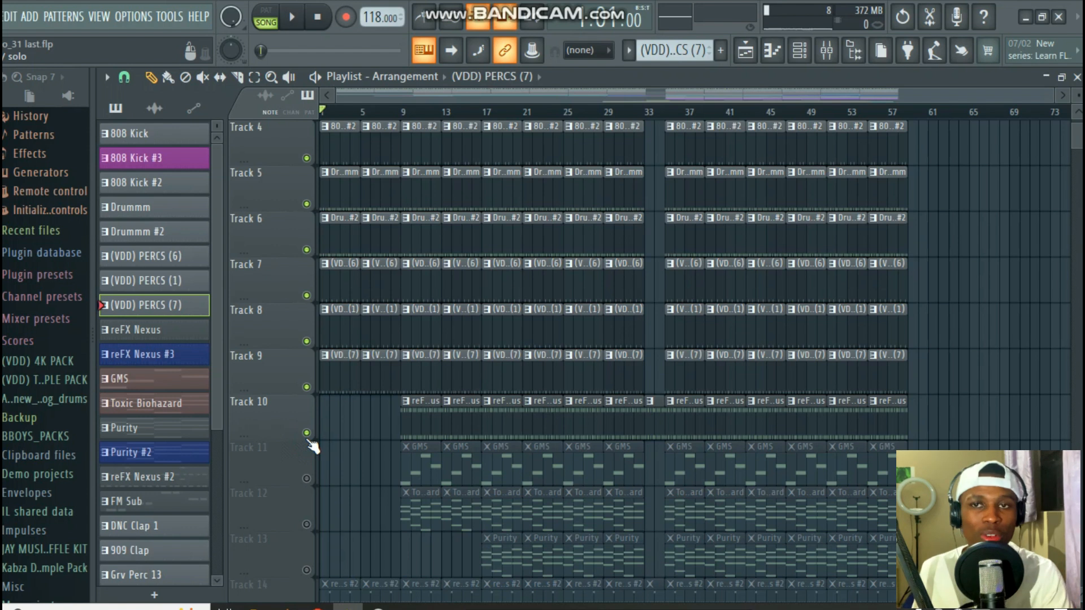
{"action": "double_click", "coordinate": [474, 420]}
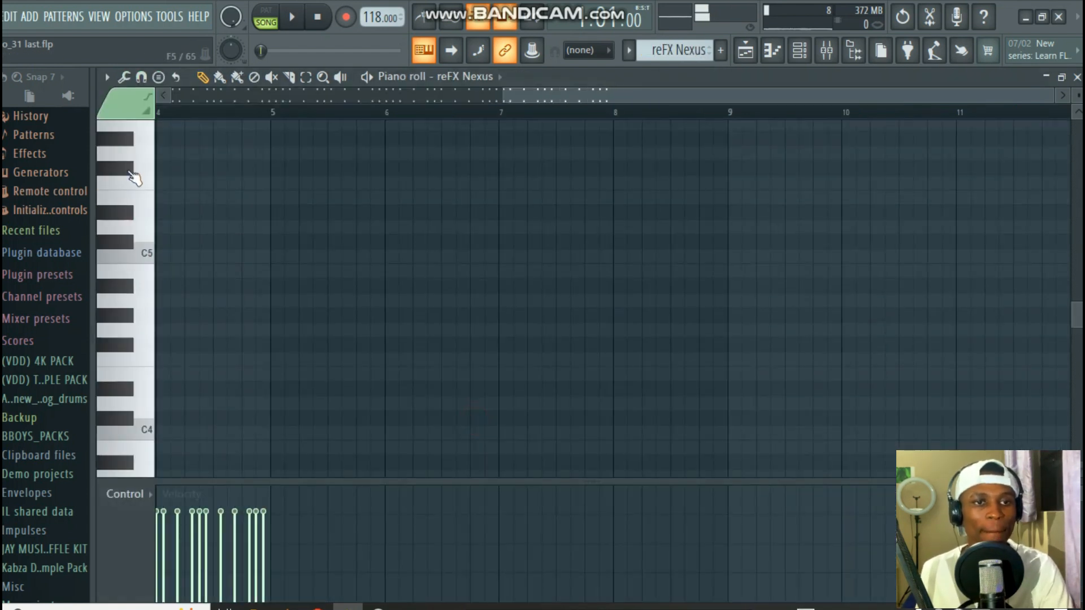
{"action": "scroll", "coordinate": [135, 187], "scroll_direction": "up", "scroll_amount": 4}
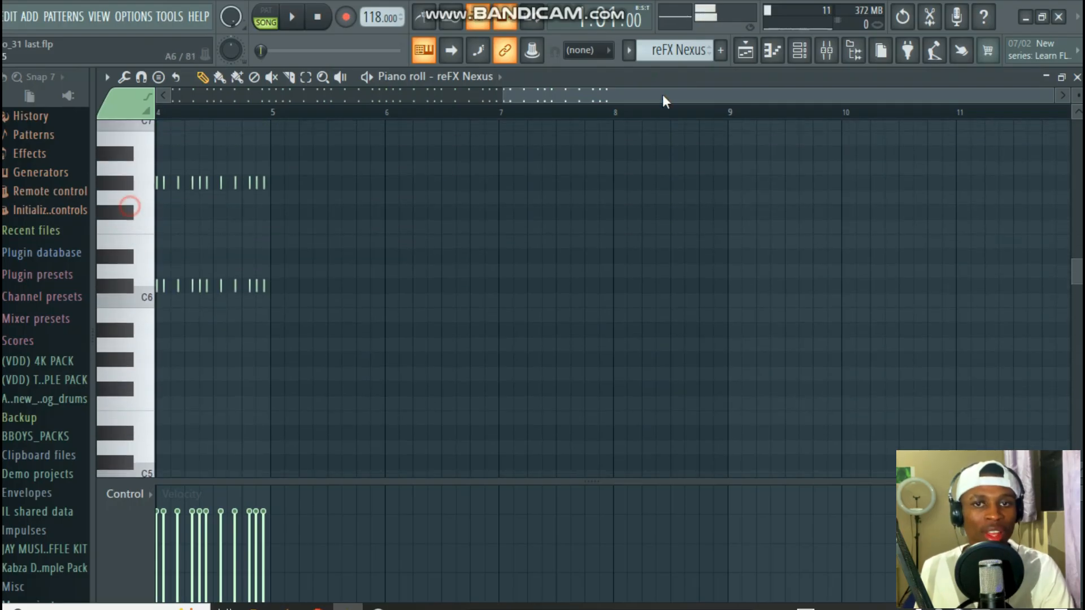
{"action": "left_click_drag", "start_coordinate": [666, 94], "coordinate": [259, 143]}
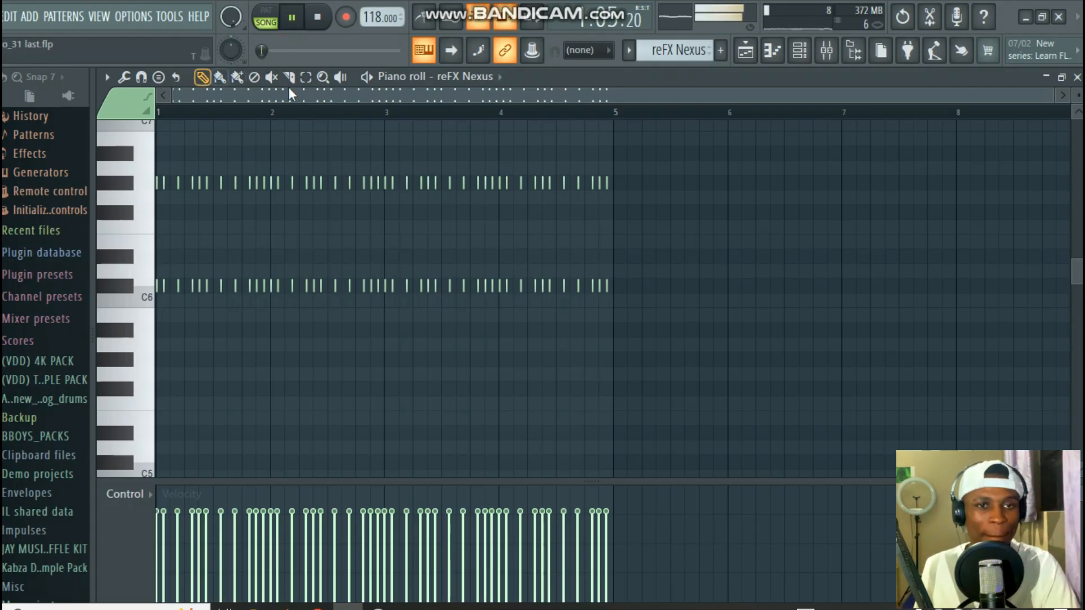
{"action": "left_click", "coordinate": [1077, 78]}
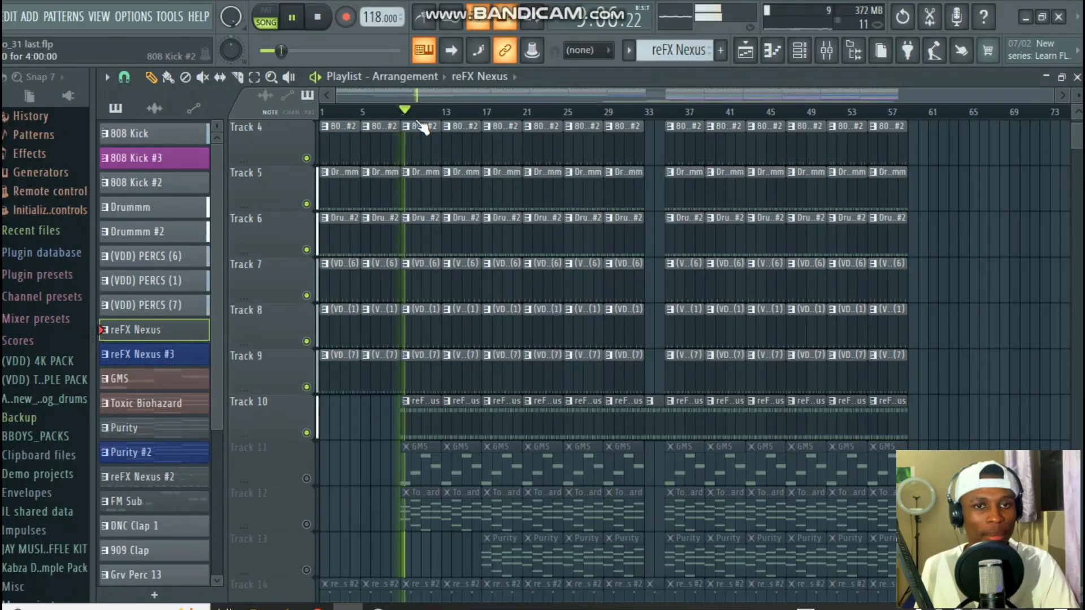
{"action": "scroll", "coordinate": [412, 130], "scroll_direction": "up", "scroll_amount": 4}
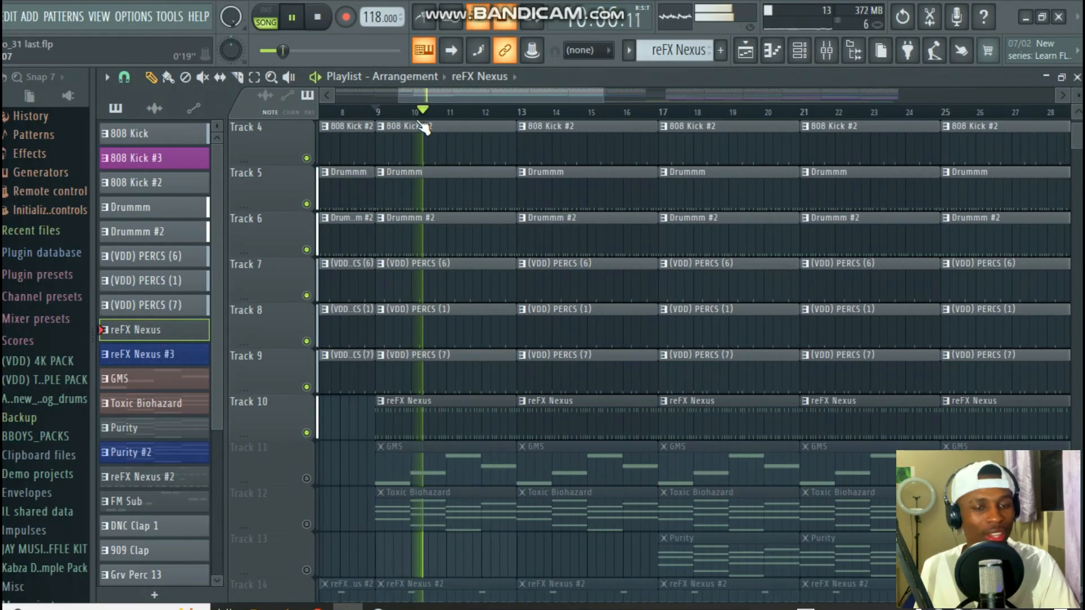
{"action": "scroll", "coordinate": [418, 121], "scroll_direction": "down", "scroll_amount": 4}
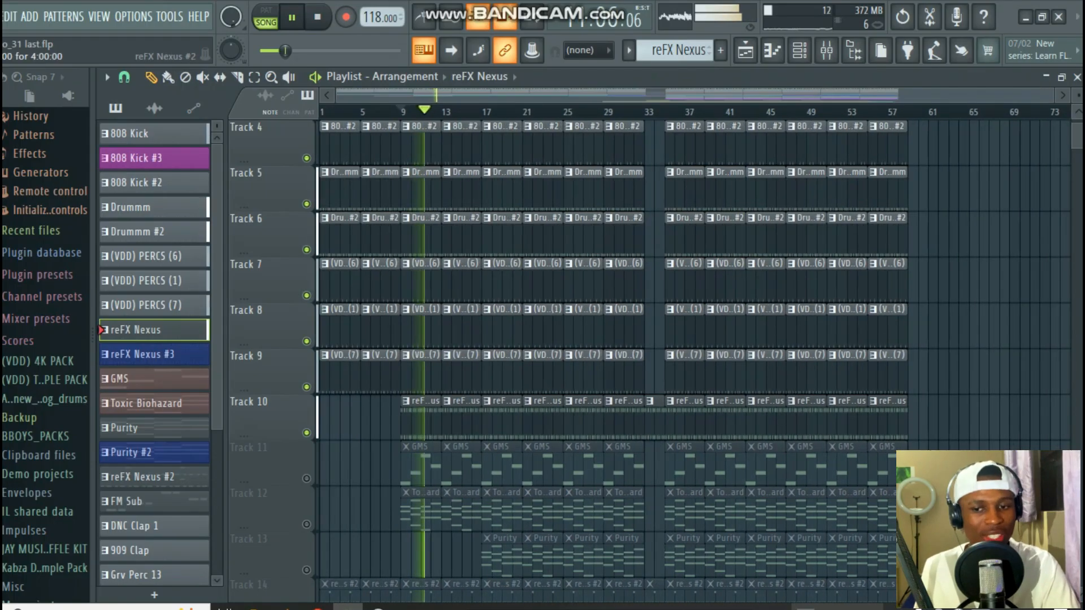
Step: Check the computer's speaker volume while the song plays, return to the playlist, and stop playback
{"action": "left_click", "coordinate": [891, 600]}
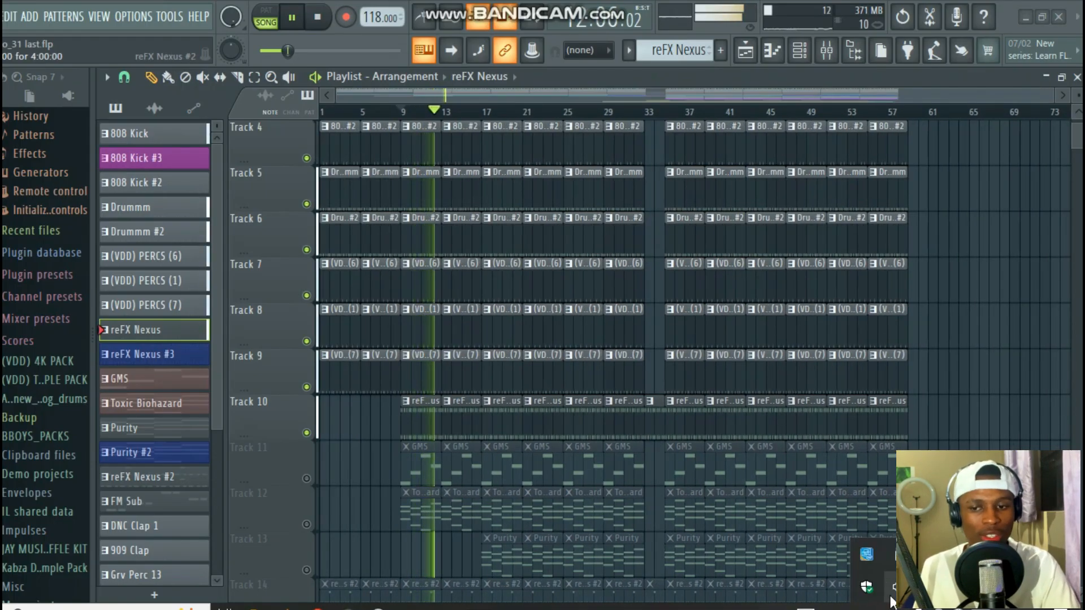
{"action": "left_click", "coordinate": [899, 587]}
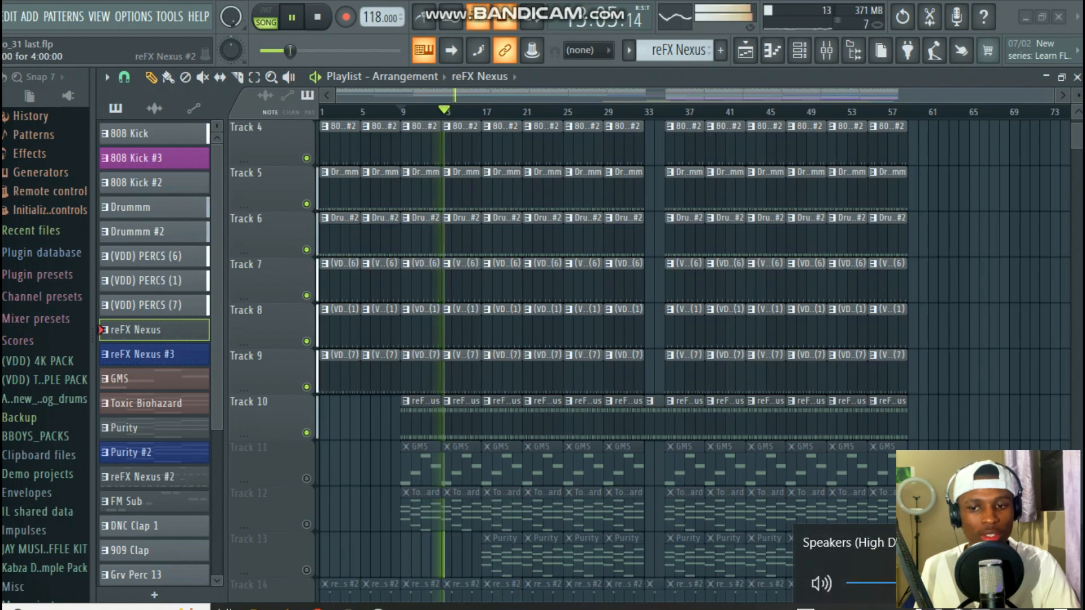
{"action": "left_click", "coordinate": [892, 603]}
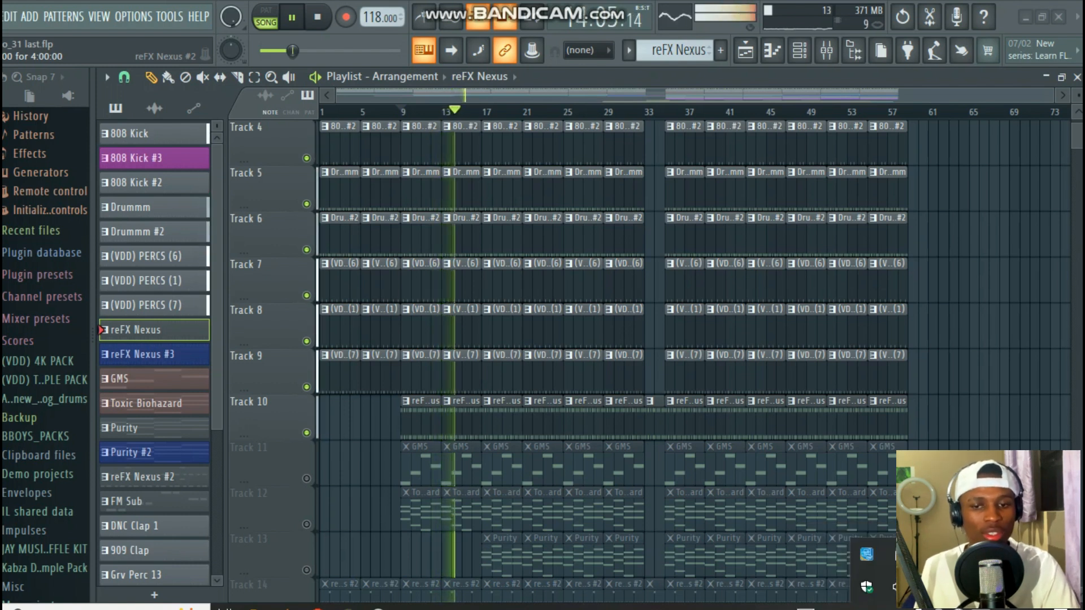
{"action": "left_click", "coordinate": [517, 604]}
{"action": "scroll", "coordinate": [310, 434], "scroll_direction": "down", "scroll_amount": 4}
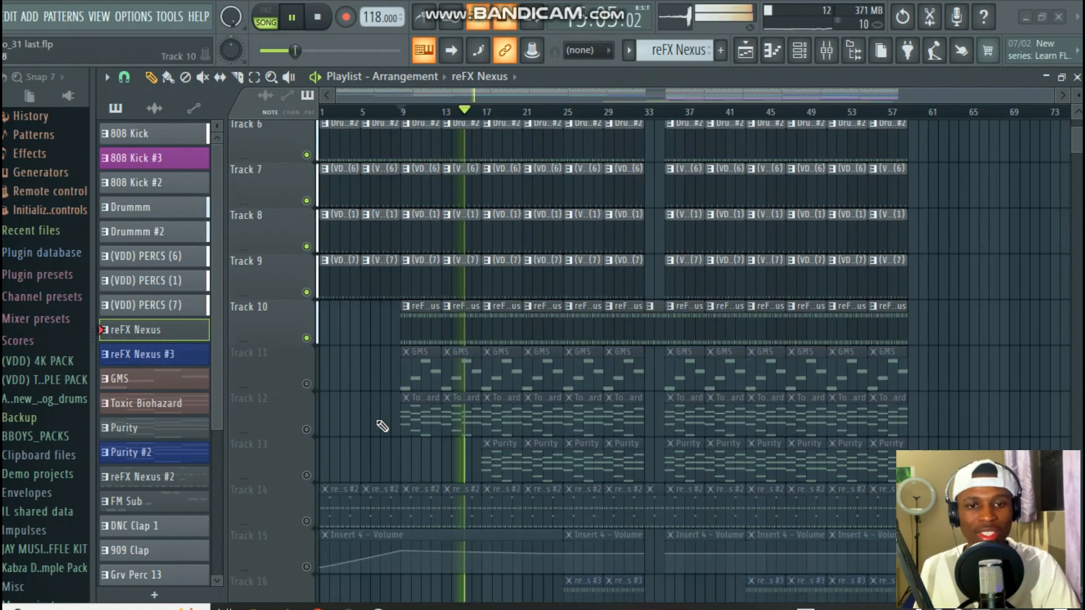
{"action": "left_click", "coordinate": [326, 16]}
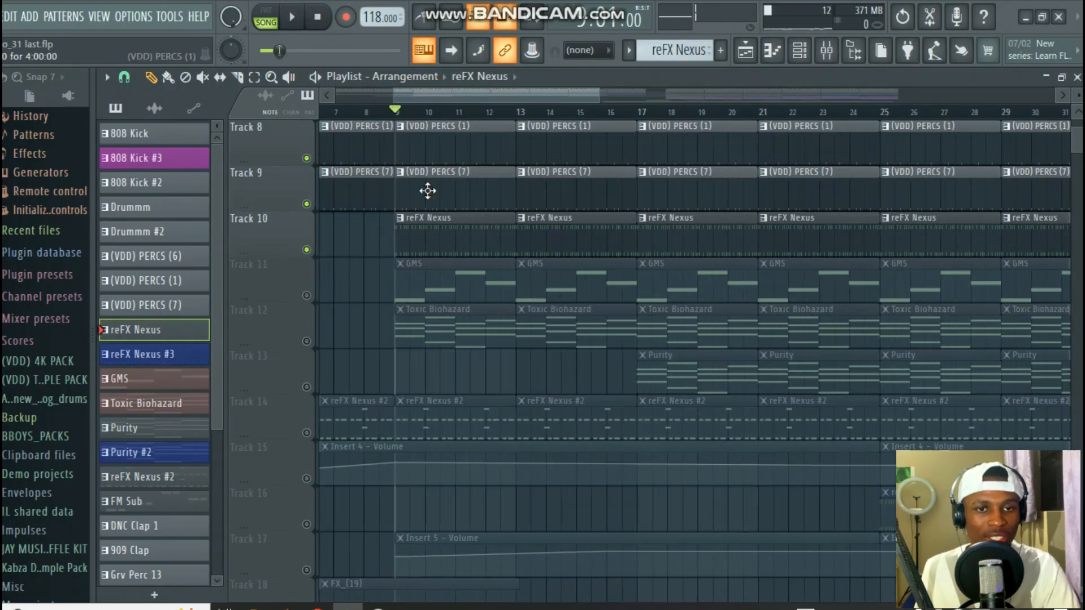
Step: Play the song from bar 9, follow the full reFX Nexus pattern in the piano roll, and return to the playlist
{"action": "double_click", "coordinate": [438, 237]}
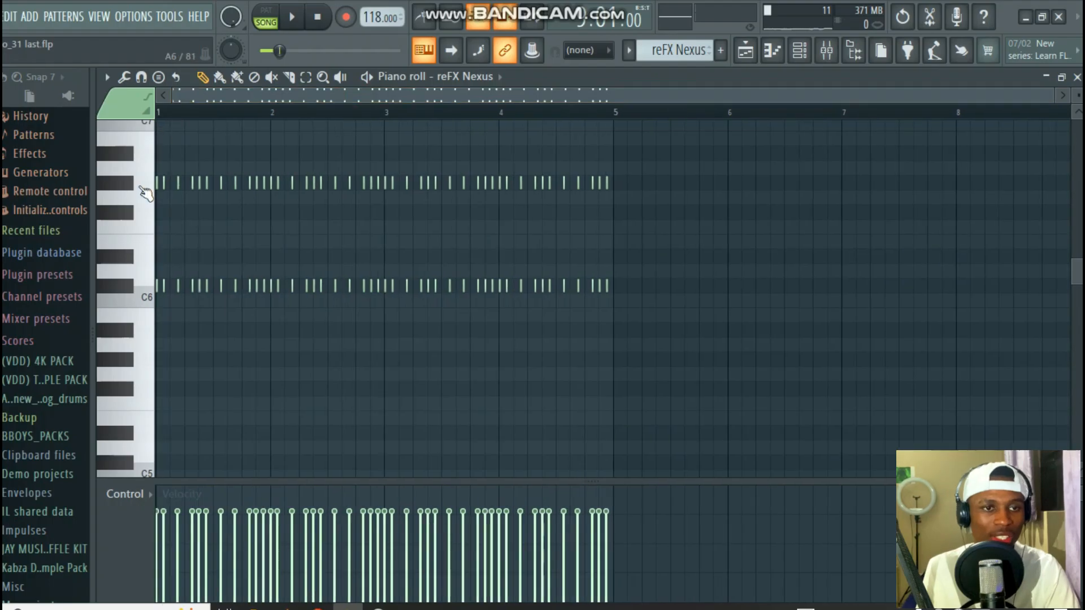
{"action": "scroll", "coordinate": [175, 113], "scroll_direction": "up", "scroll_amount": 5}
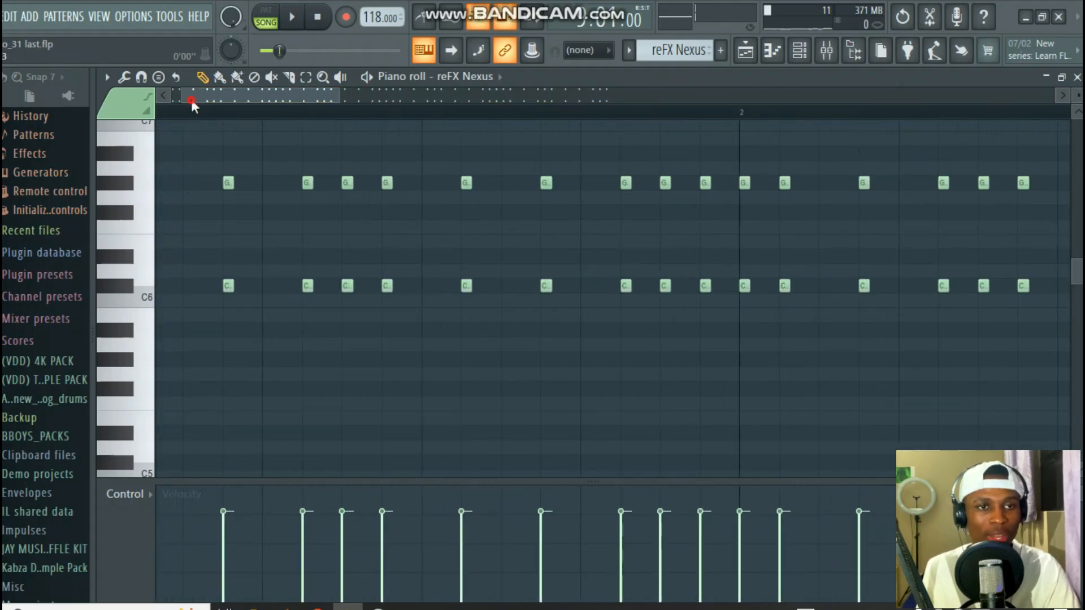
{"action": "key", "text": "space"}
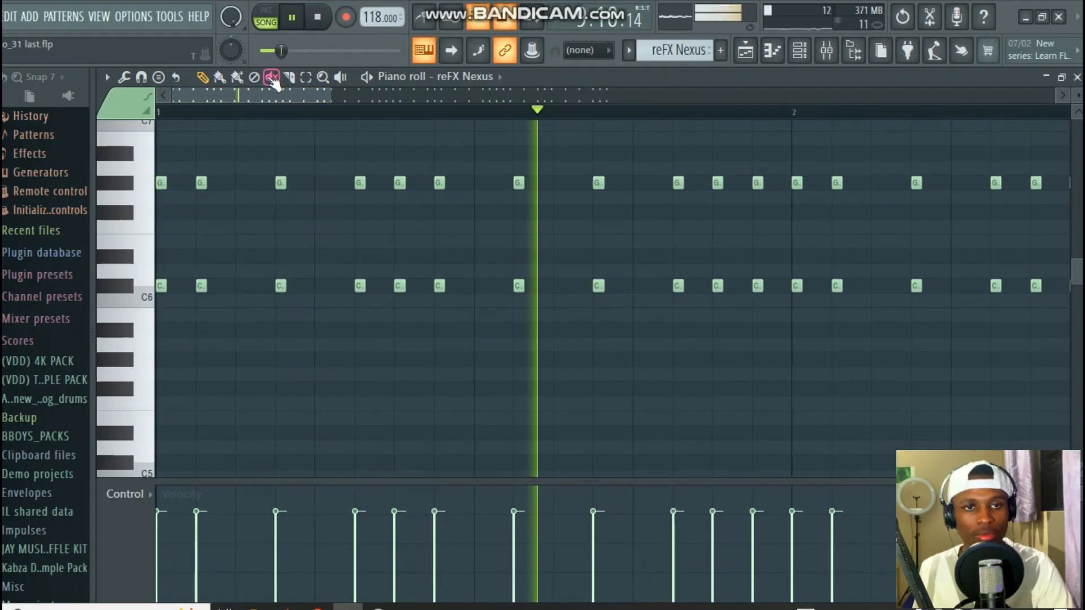
{"action": "mouse_move", "coordinate": [273, 97]}
{"action": "left_mouse_down"}
{"action": "mouse_move", "coordinate": [344, 125]}
{"action": "mouse_move", "coordinate": [429, 134]}
{"action": "mouse_move", "coordinate": [490, 120]}
{"action": "mouse_move", "coordinate": [568, 138]}
{"action": "left_mouse_up"}
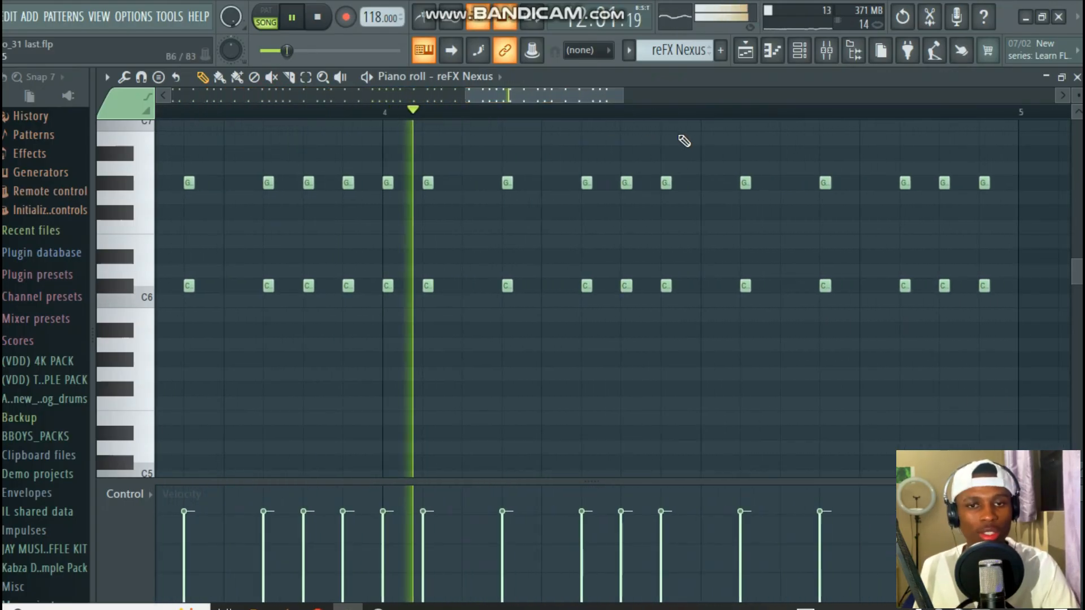
{"action": "left_click", "coordinate": [1077, 77]}
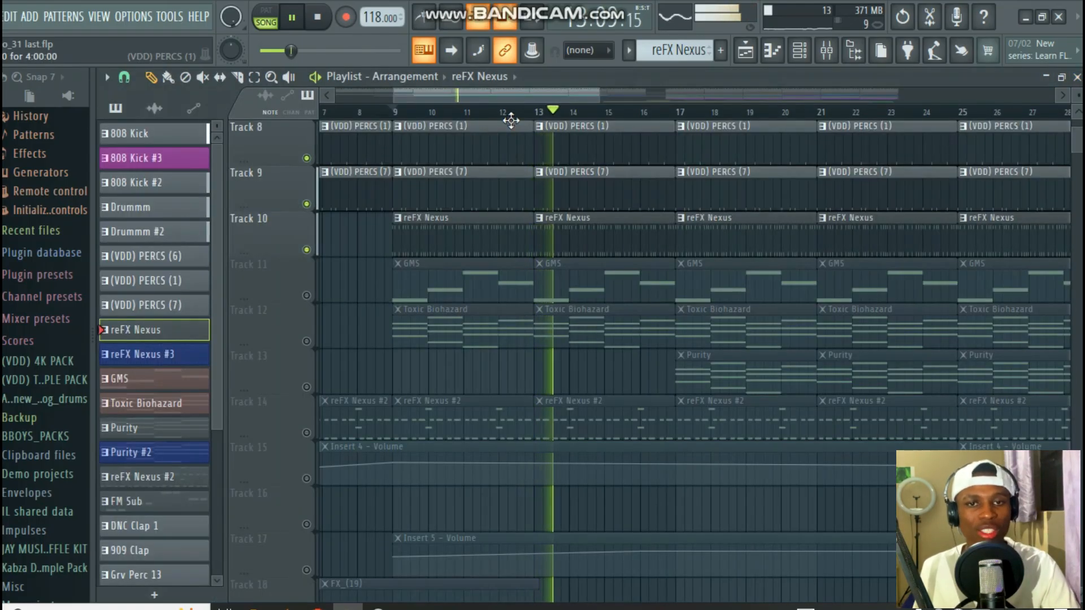
{"action": "scroll", "coordinate": [509, 115], "scroll_direction": "down", "scroll_amount": 5}
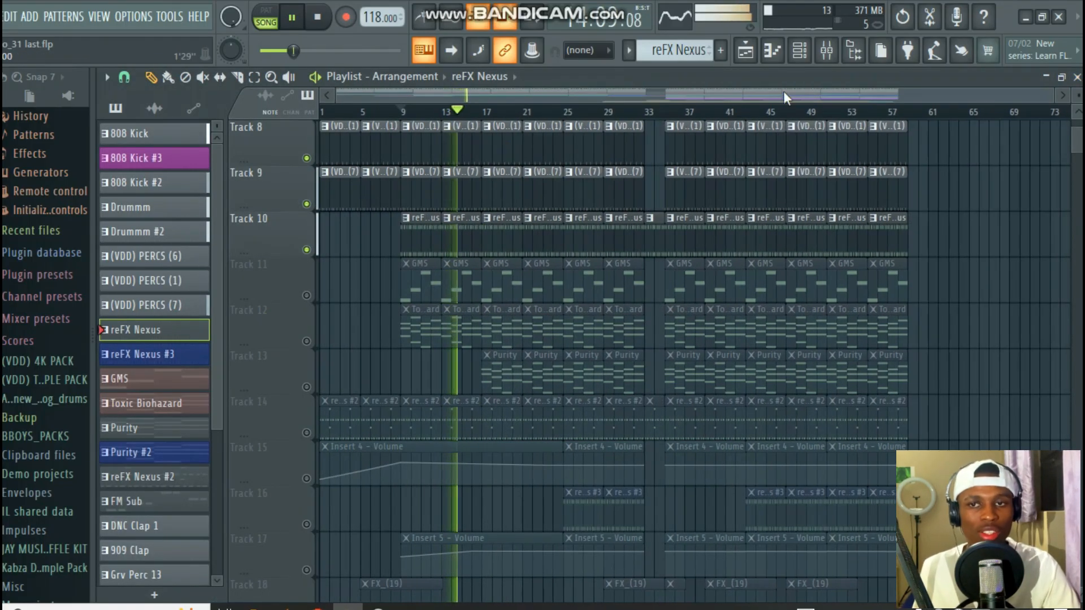
Step: Open the reFX Nexus instrument from the channel rack, dismiss its error message, and stop the song
{"action": "left_click", "coordinate": [808, 55]}
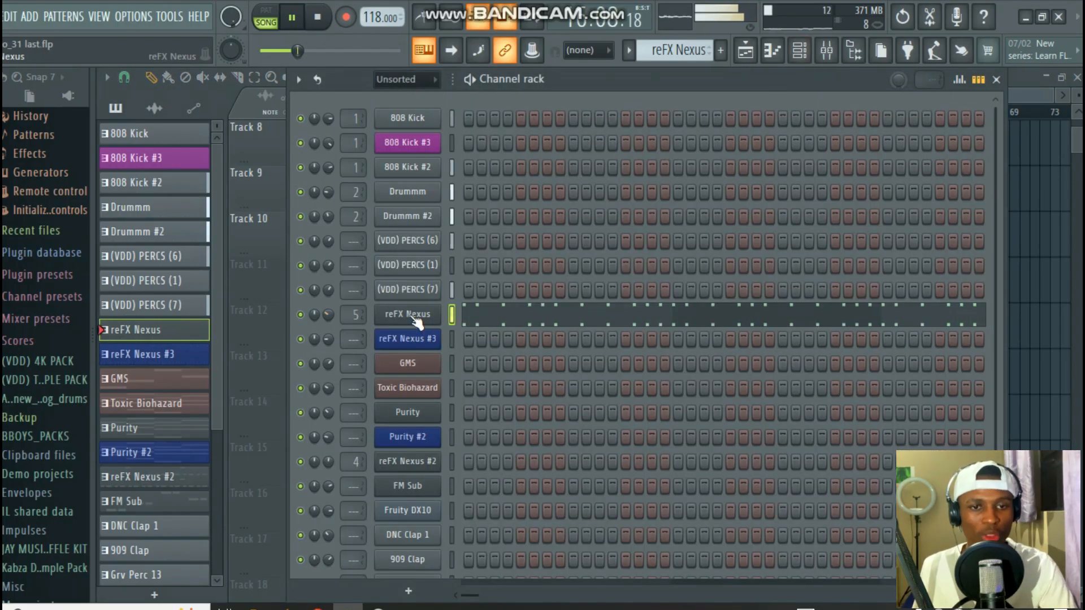
{"action": "left_click", "coordinate": [392, 314]}
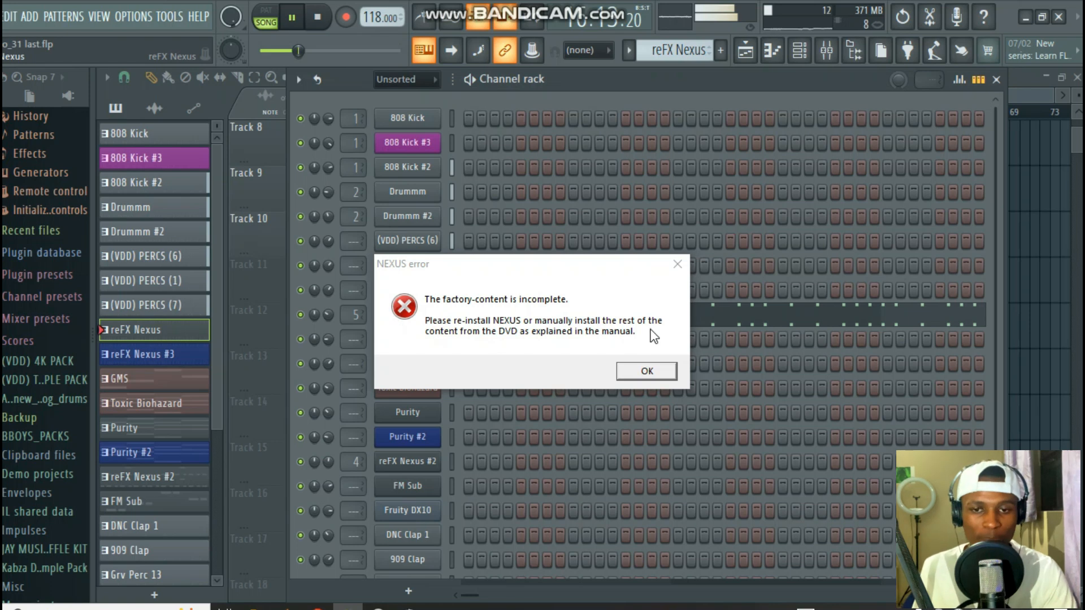
{"action": "left_click", "coordinate": [646, 371]}
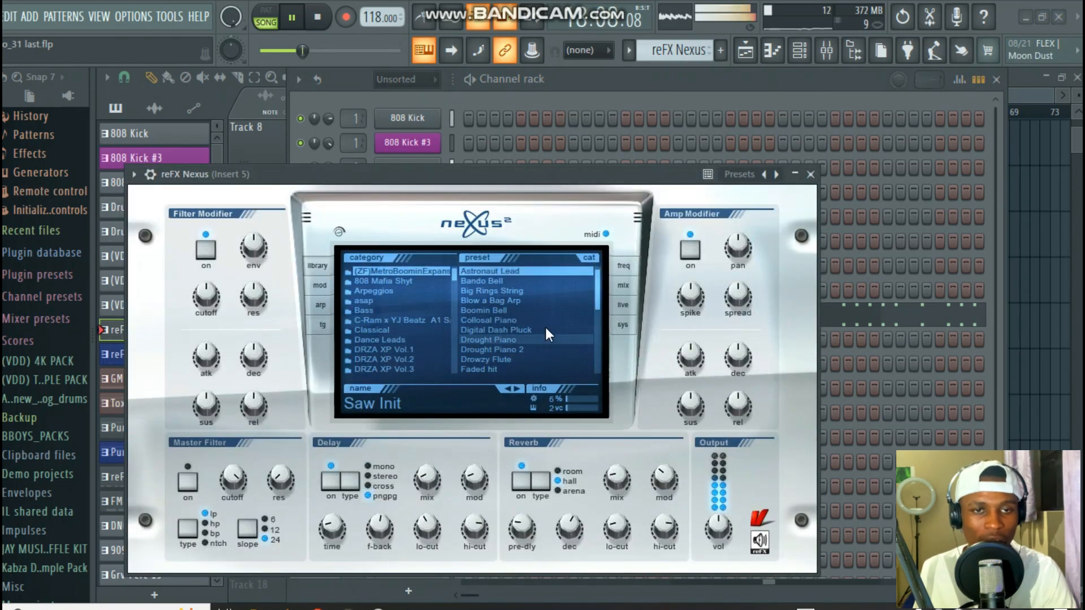
{"action": "left_click", "coordinate": [318, 17]}
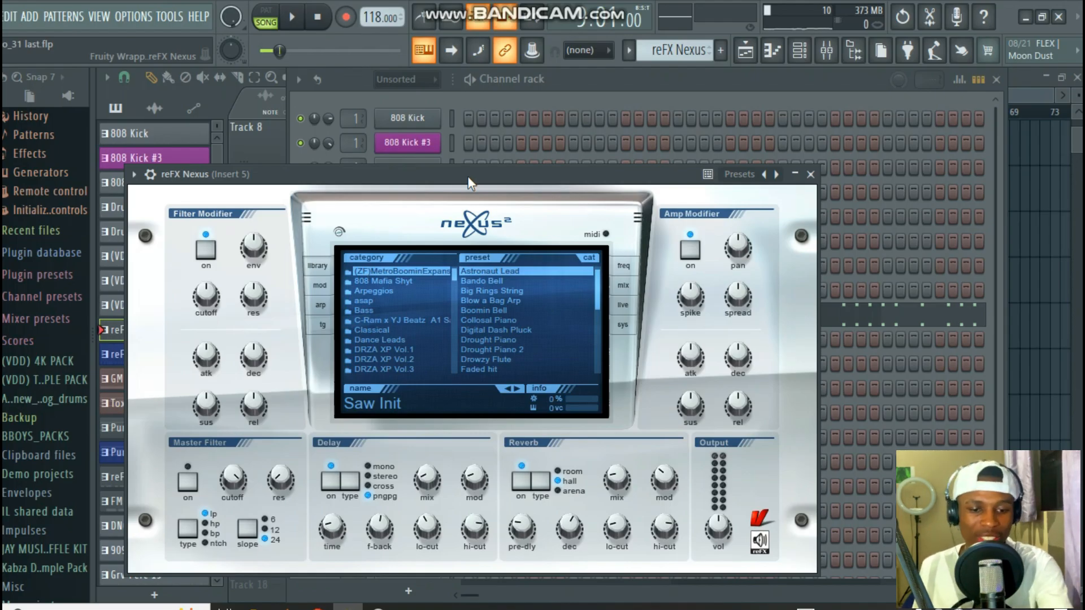
Step: Audition the reFX Nexus sound with single notes including C#6 and C6, and close the plugin
{"action": "key", "text": "n"}
{"action": "key", "text": "n"}
{"action": "key", "text": "h"}
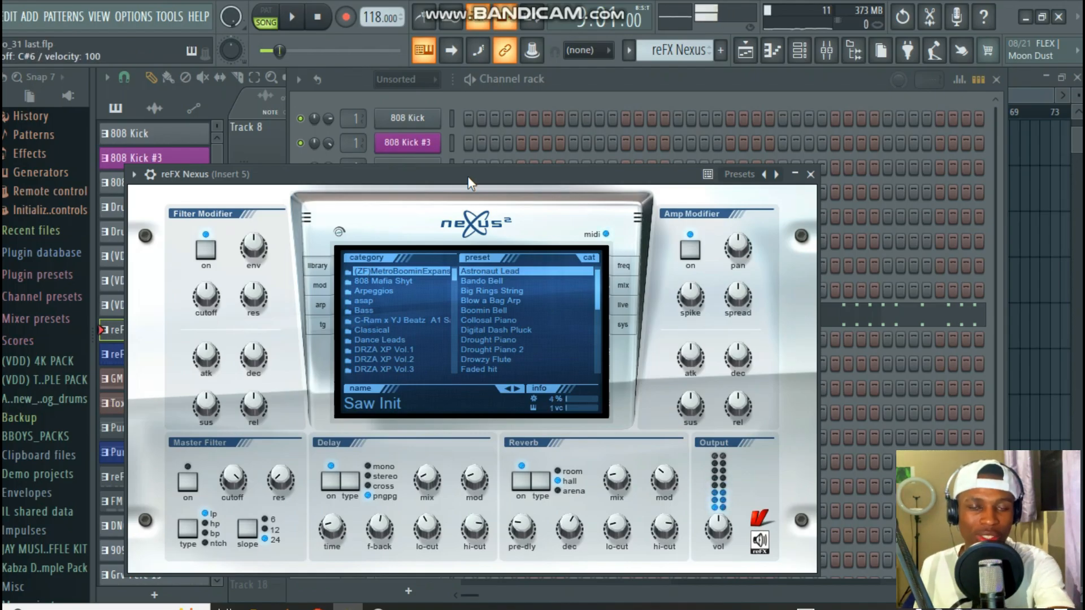
{"action": "key", "text": "q"}
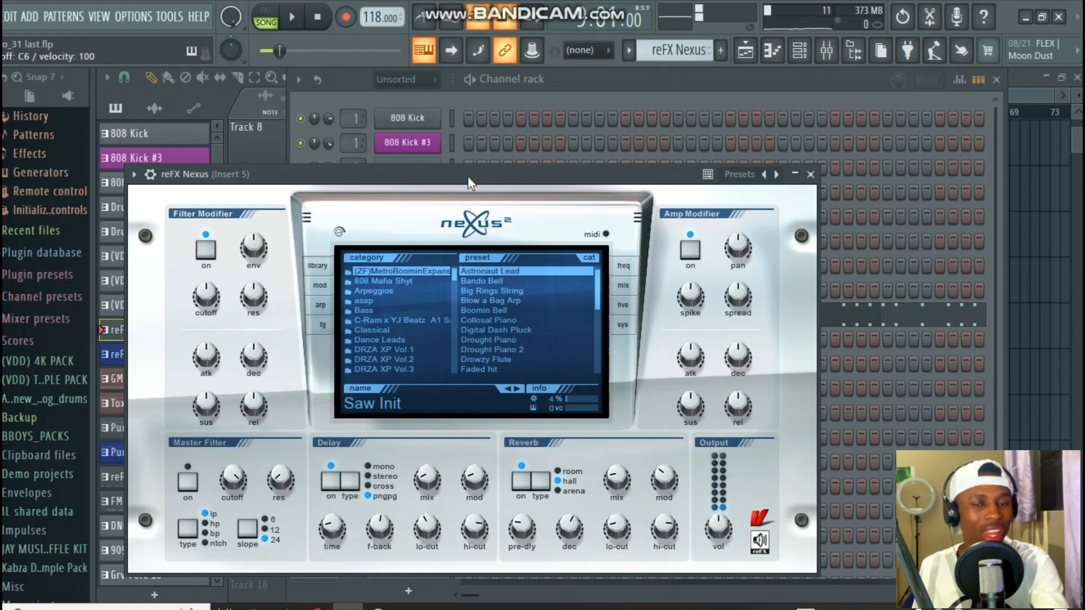
{"action": "left_click", "coordinate": [811, 175]}
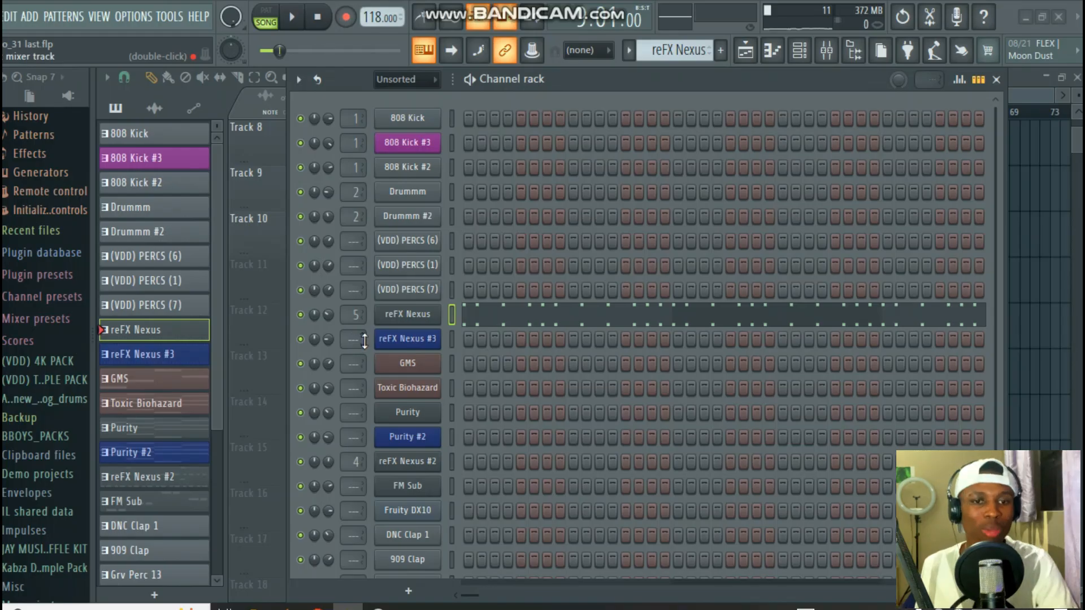
Step: Open the reFX Nexus #3 instrument, audition its sound with single notes including F#4, and close the plugin and channel rack
{"action": "left_click", "coordinate": [431, 339]}
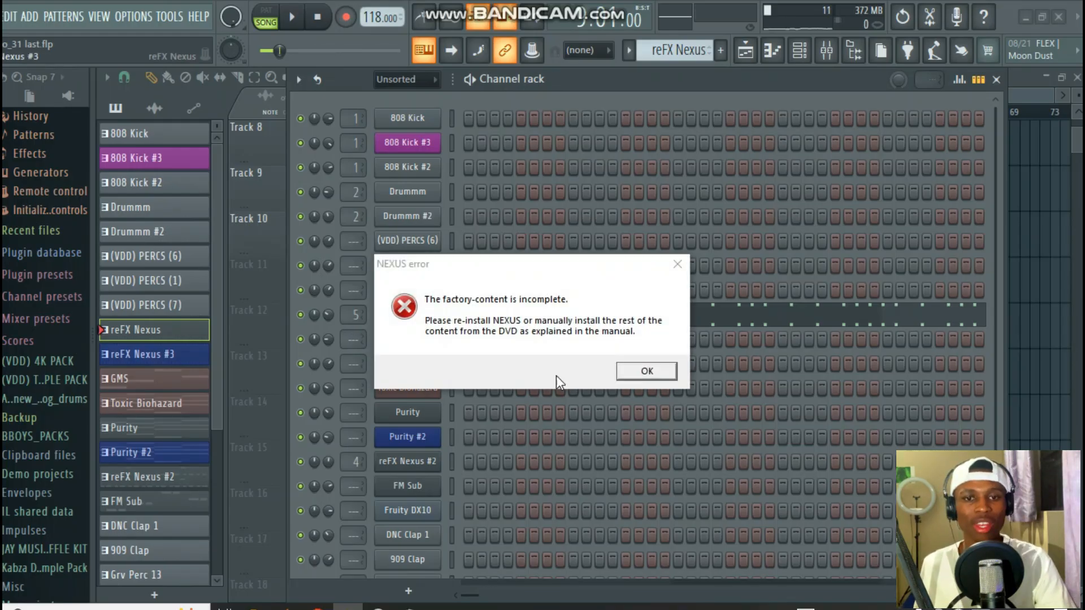
{"action": "left_click", "coordinate": [647, 375]}
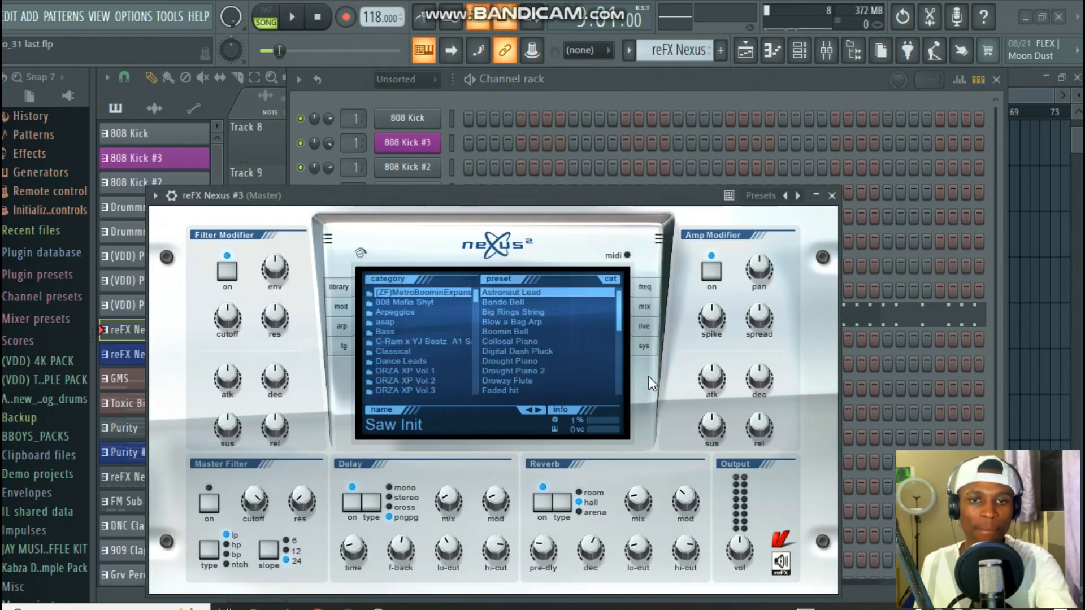
{"action": "key", "text": "2"}
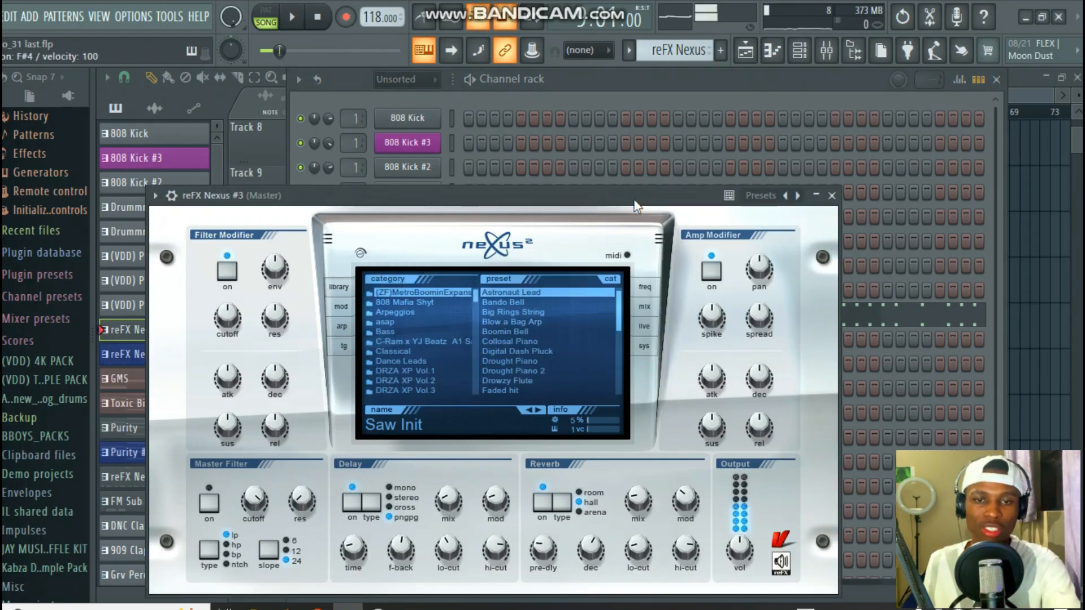
{"action": "key", "text": "2"}
{"action": "key", "text": "2"}
{"action": "key", "text": "j"}
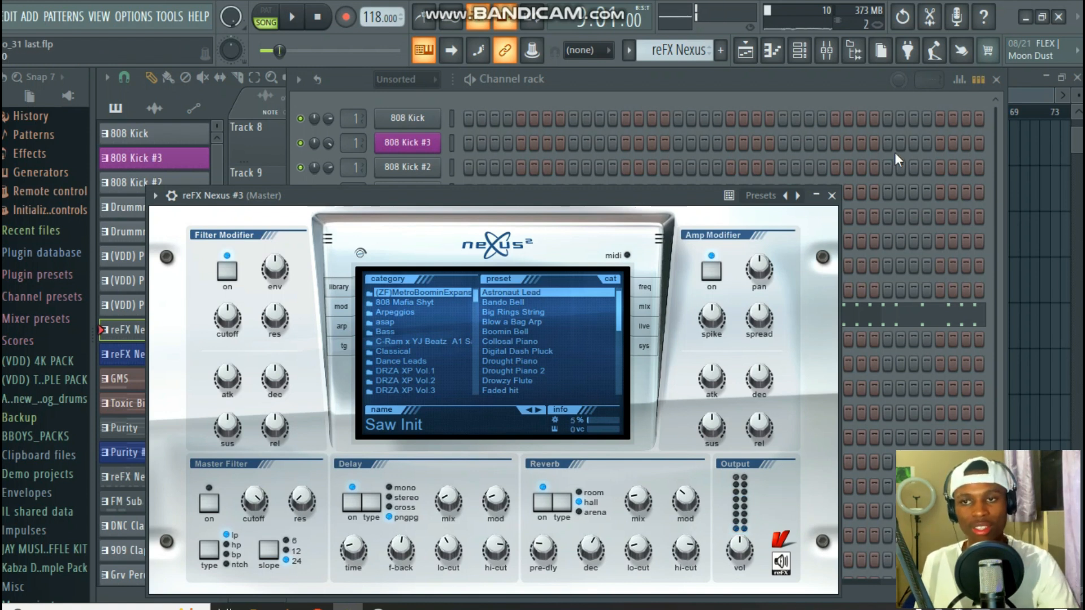
{"action": "left_click", "coordinate": [991, 76]}
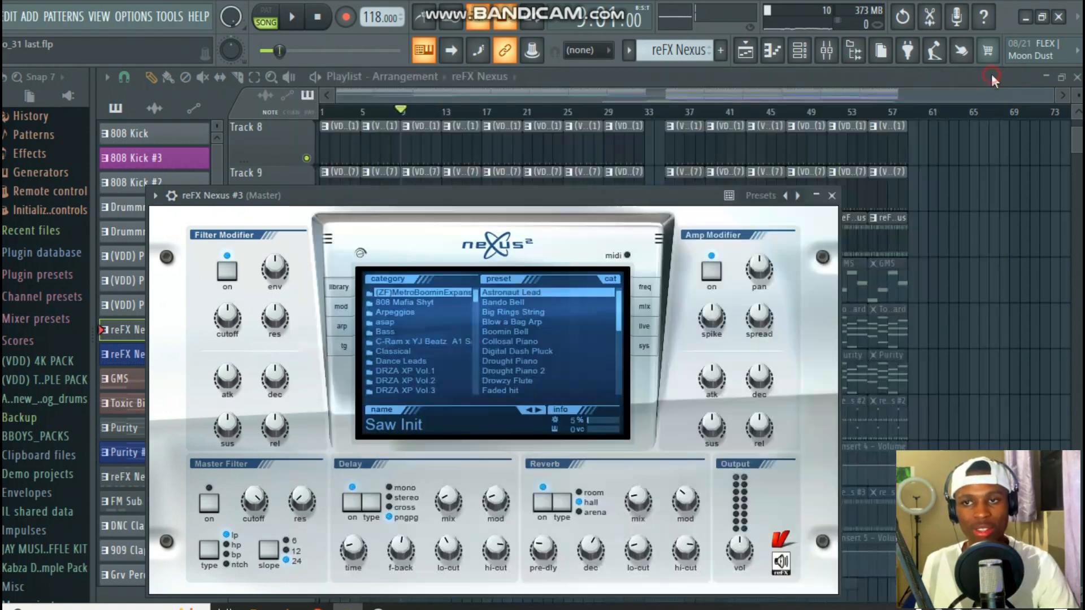
{"action": "left_click", "coordinate": [831, 196]}
Step: Unmute Track 11 with the GMS clips, and play the song from bar 9
{"action": "left_click", "coordinate": [307, 296]}
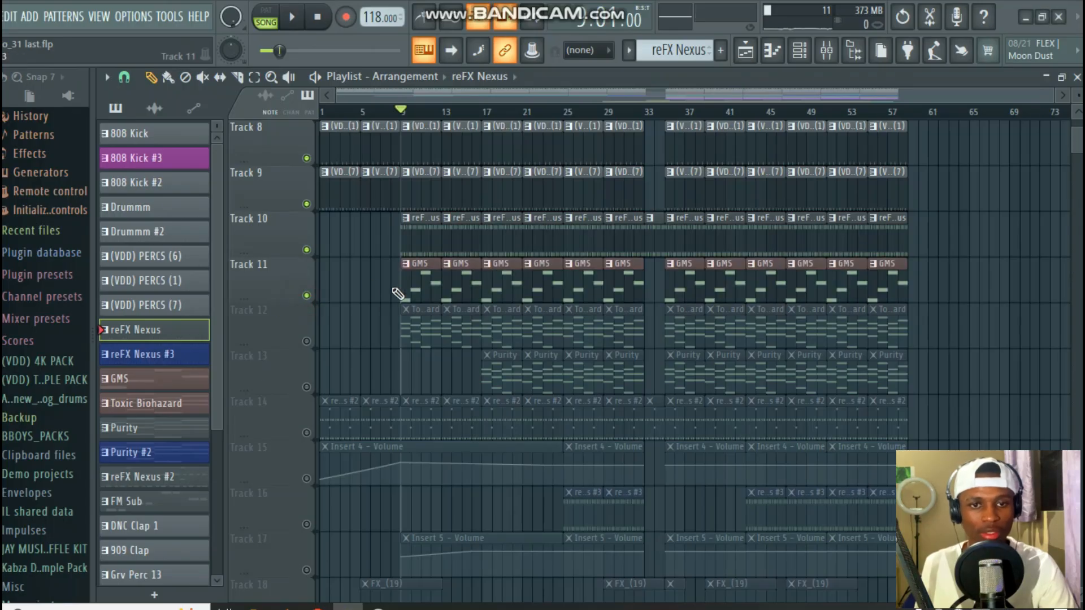
{"action": "left_click", "coordinate": [317, 20]}
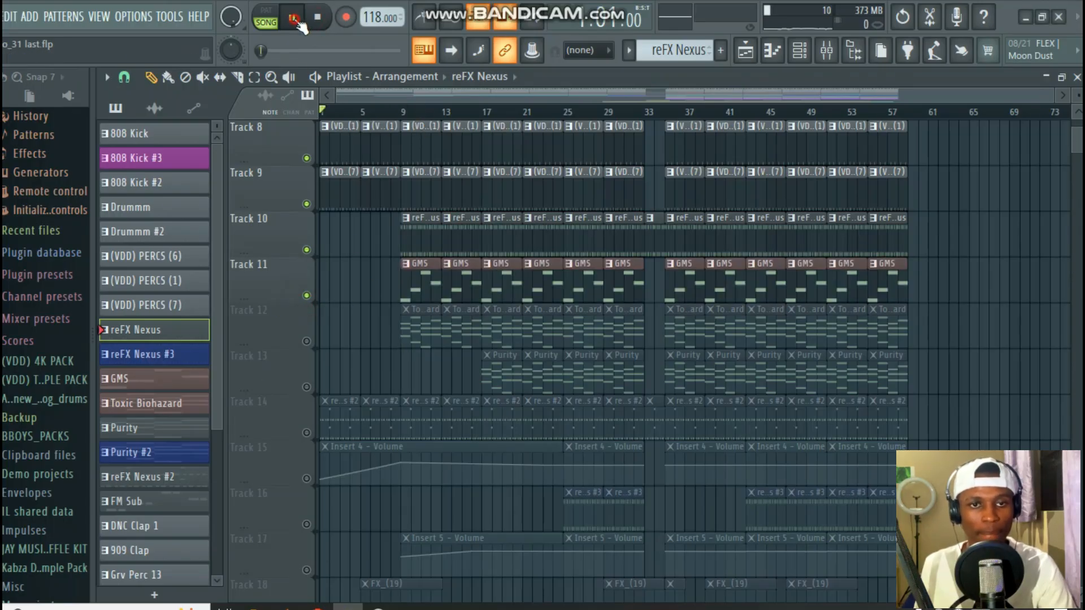
{"action": "key", "text": "space"}
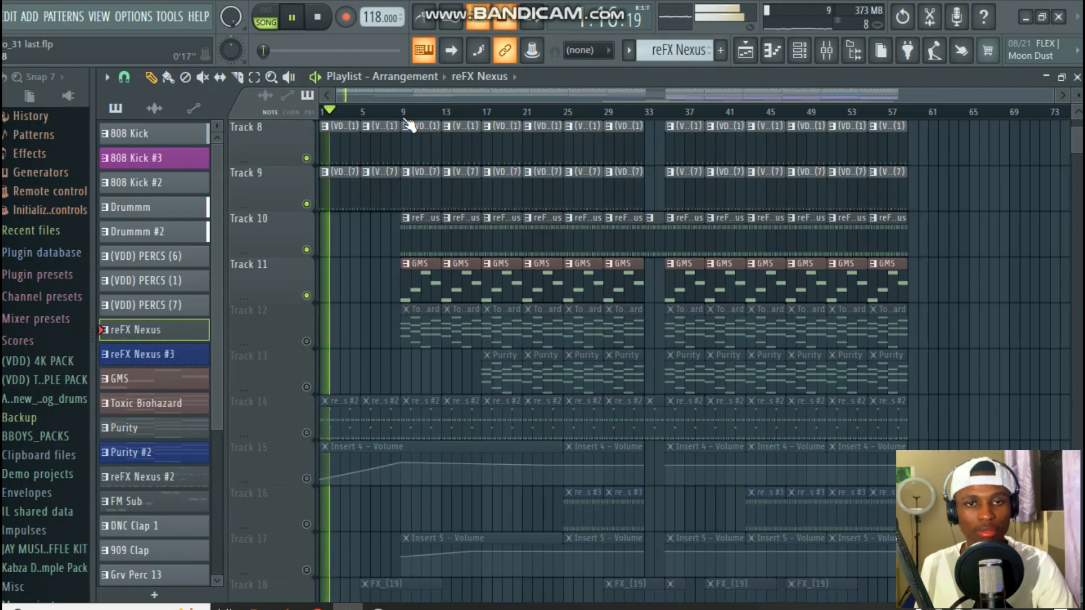
{"action": "left_click", "coordinate": [317, 18]}
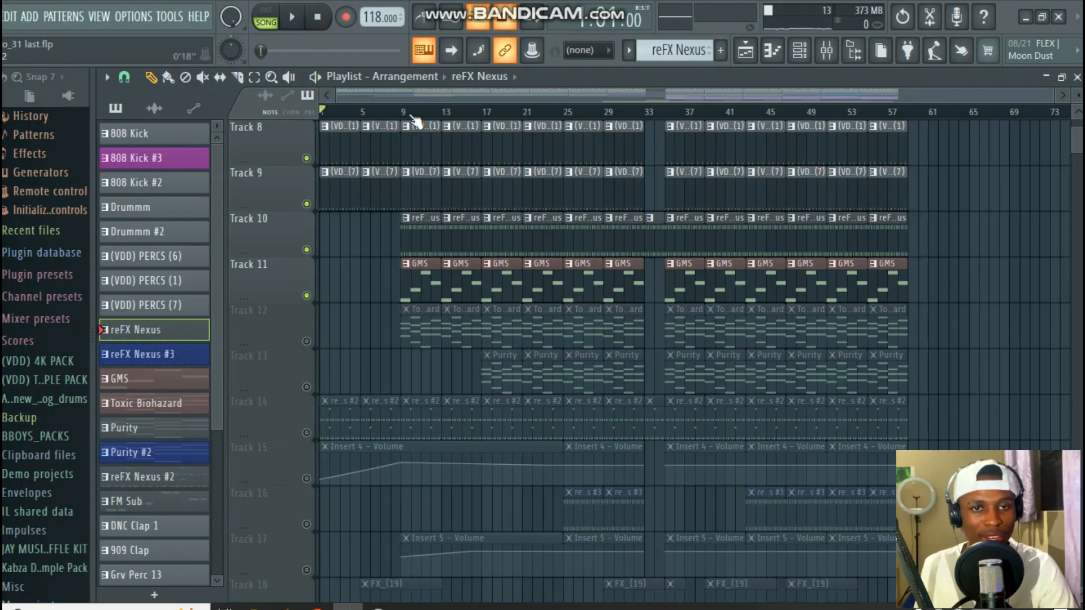
{"action": "scroll", "coordinate": [412, 114], "scroll_direction": "up", "scroll_amount": 4}
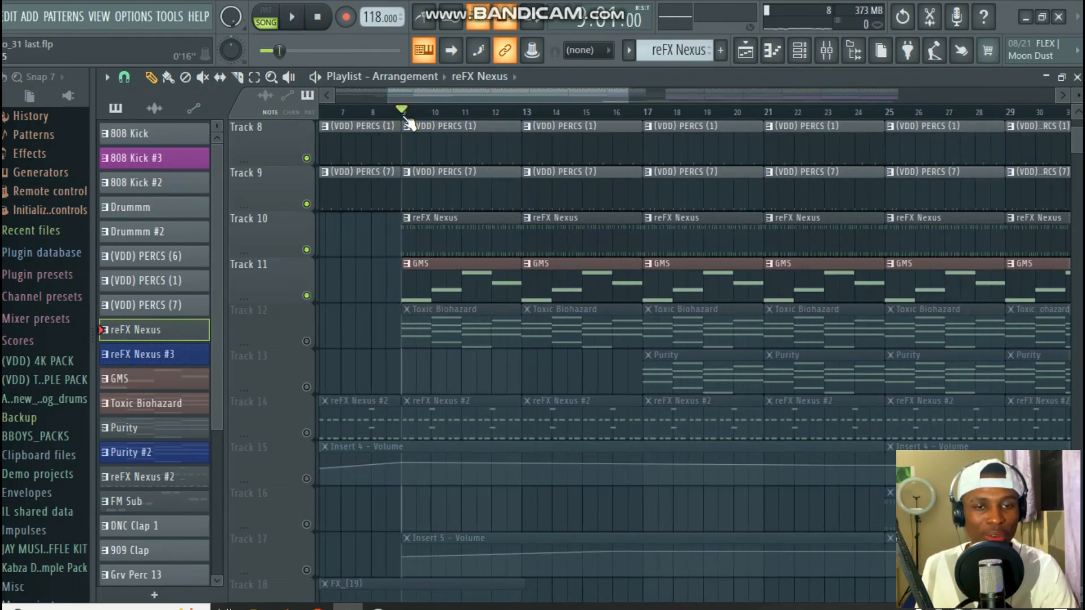
{"action": "left_click", "coordinate": [294, 18]}
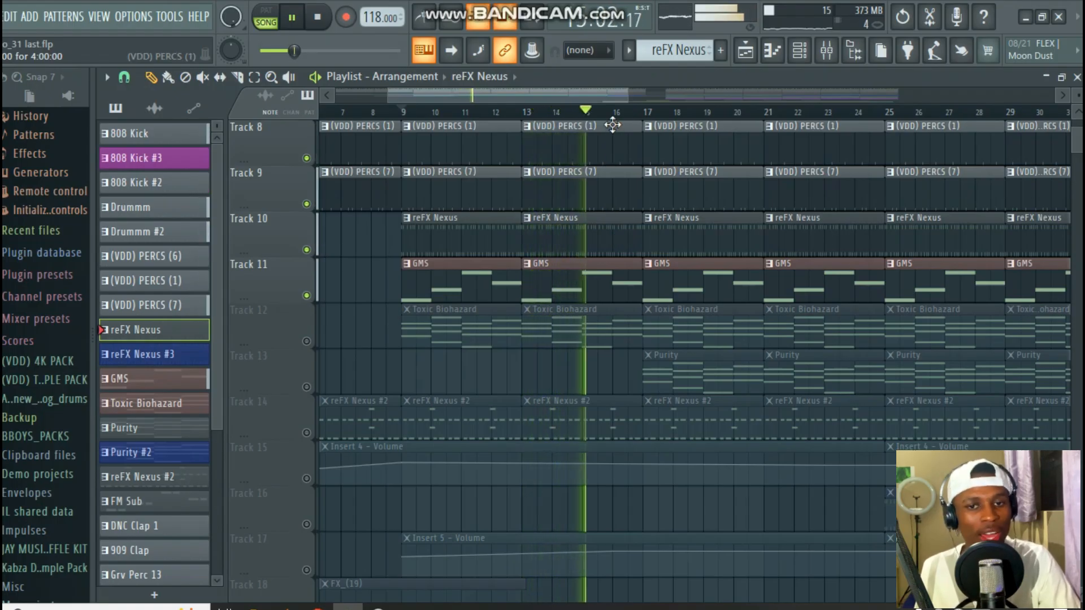
Step: Review the GMS notes in the piano roll, replay the song to follow them, and return to the playlist
{"action": "scroll", "coordinate": [619, 111], "scroll_direction": "down", "scroll_amount": 3}
{"action": "double_click", "coordinate": [618, 271]}
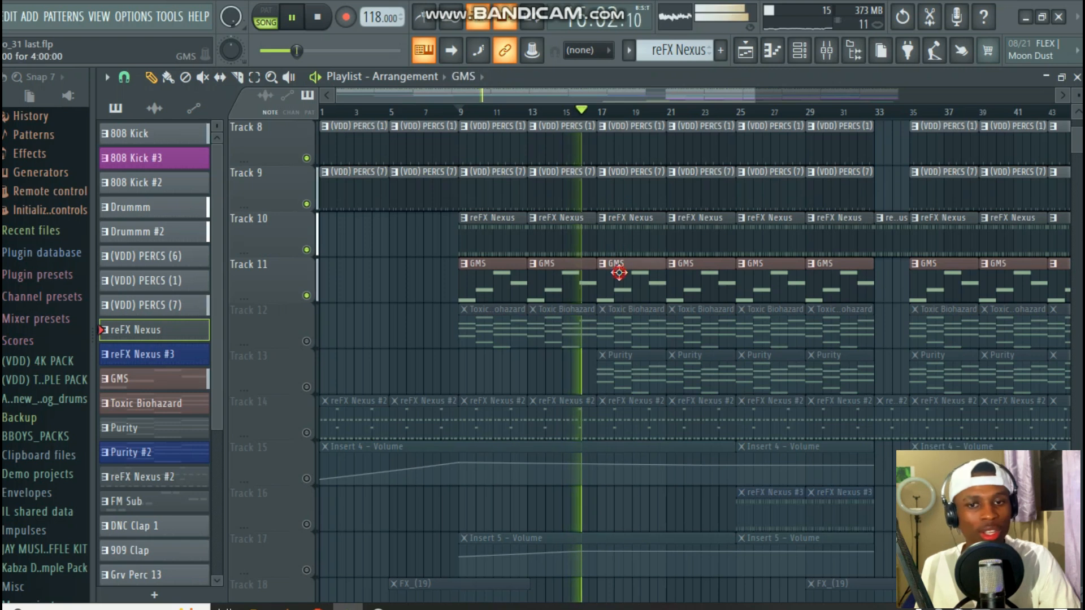
{"action": "scroll", "coordinate": [492, 115], "scroll_direction": "down", "scroll_amount": 4}
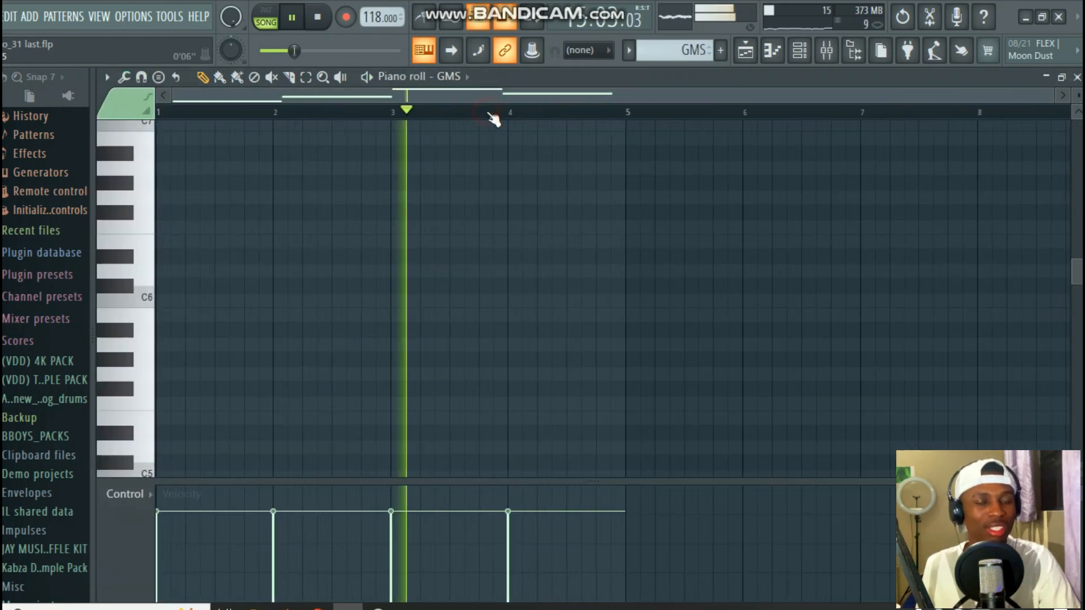
{"action": "left_click", "coordinate": [300, 21]}
{"action": "scroll", "coordinate": [261, 242], "scroll_direction": "up", "scroll_amount": 10}
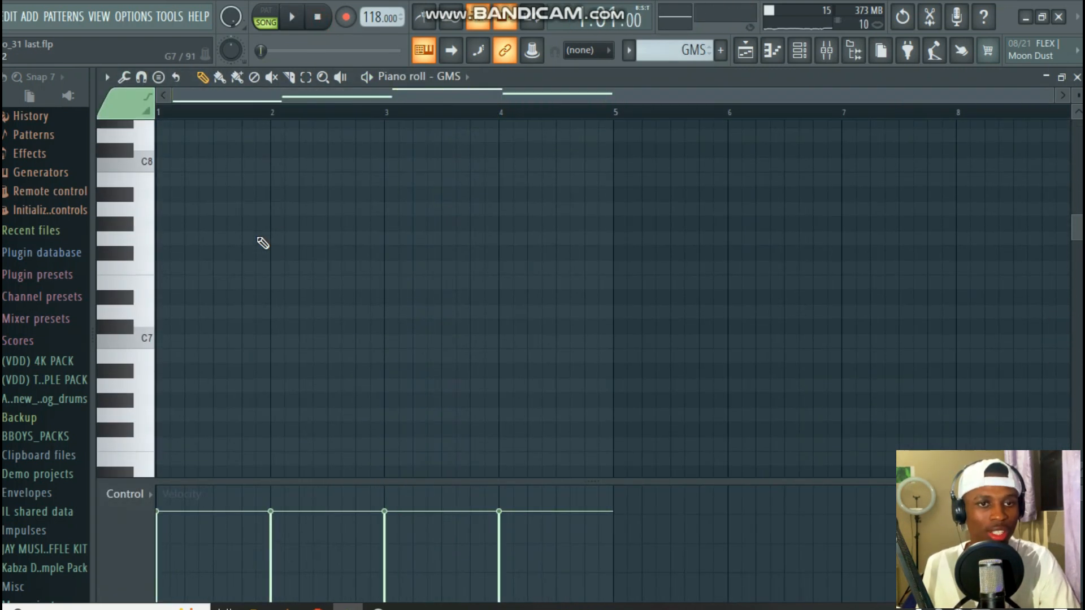
{"action": "scroll", "coordinate": [262, 243], "scroll_direction": "down", "scroll_amount": 15}
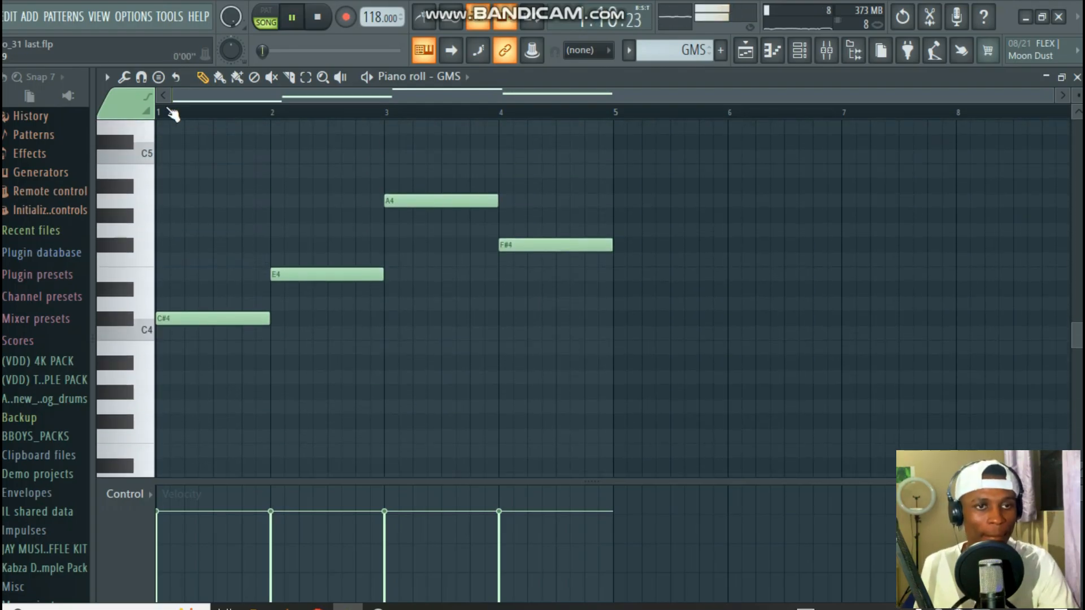
{"action": "key", "text": "space"}
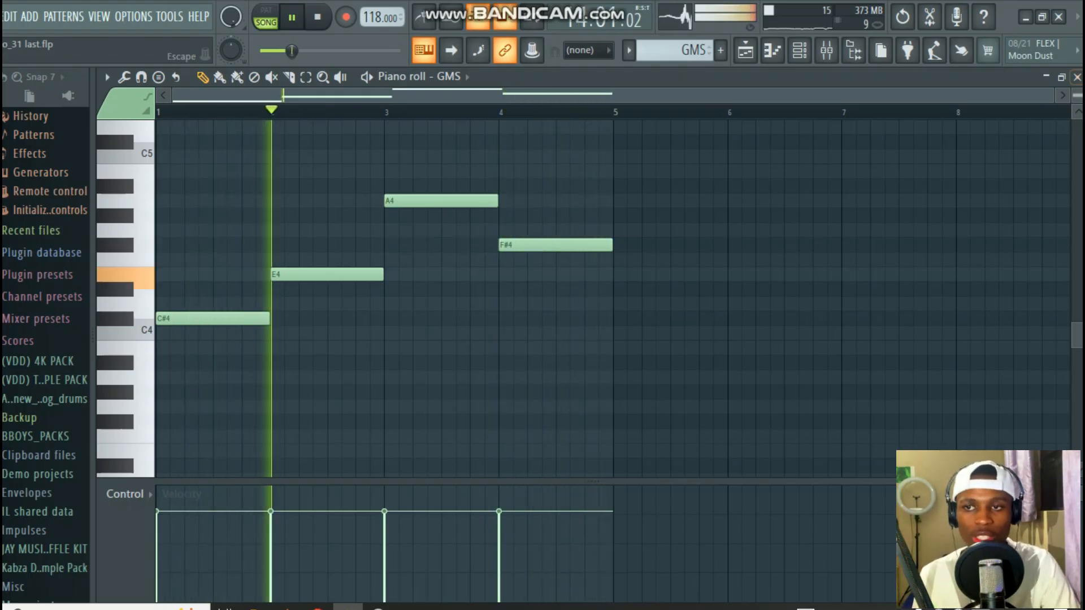
{"action": "key", "text": "F5"}
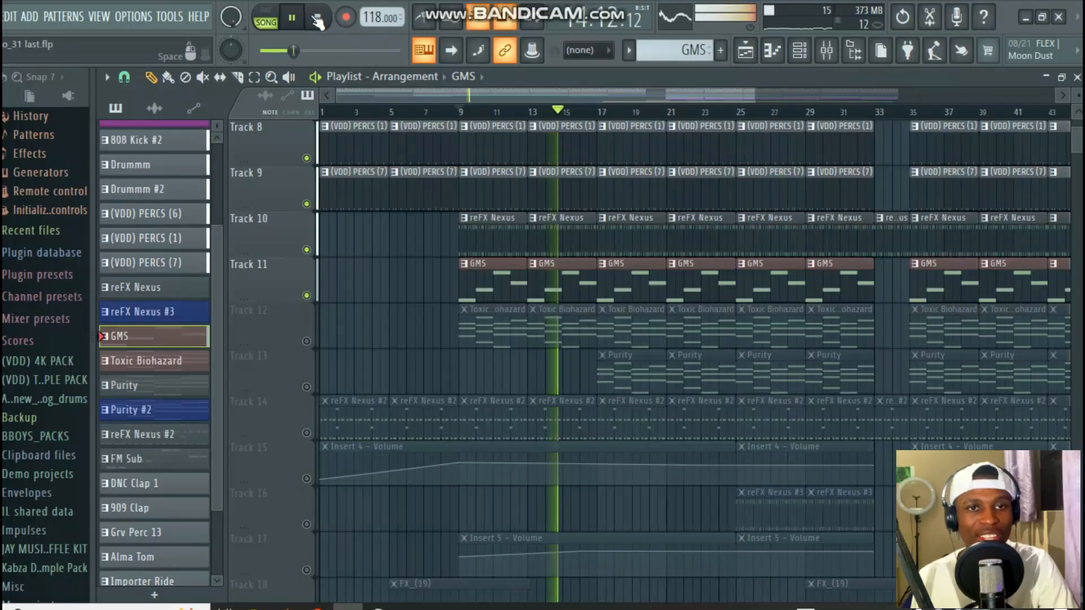
Step: Open the GMS instrument from the channel rack while replaying the song, and view the Basses bank in its presets library
{"action": "key", "text": "space"}
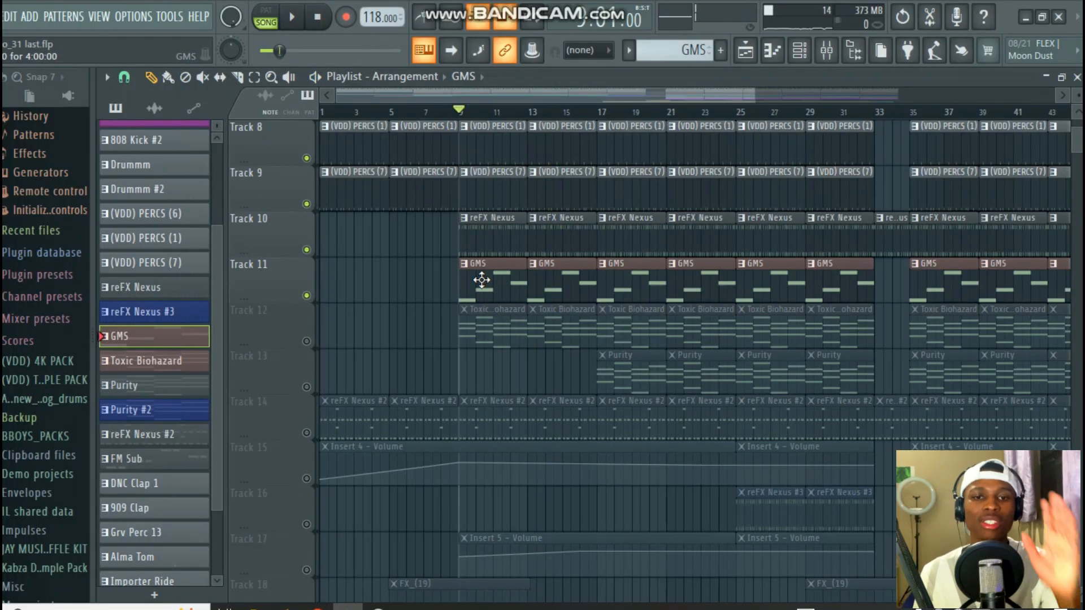
{"action": "left_click", "coordinate": [805, 61]}
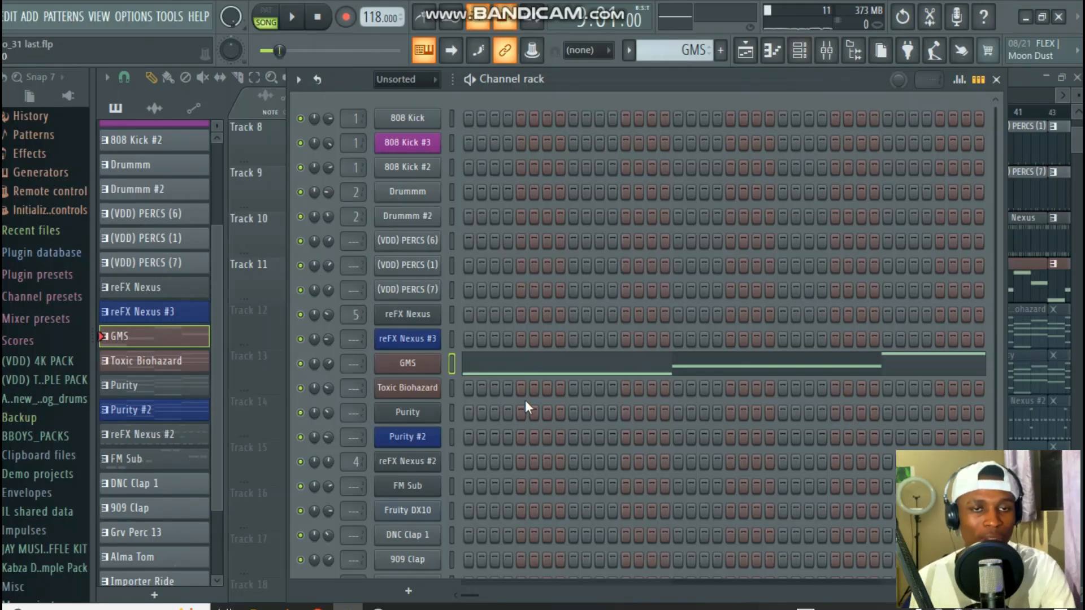
{"action": "key", "text": "space"}
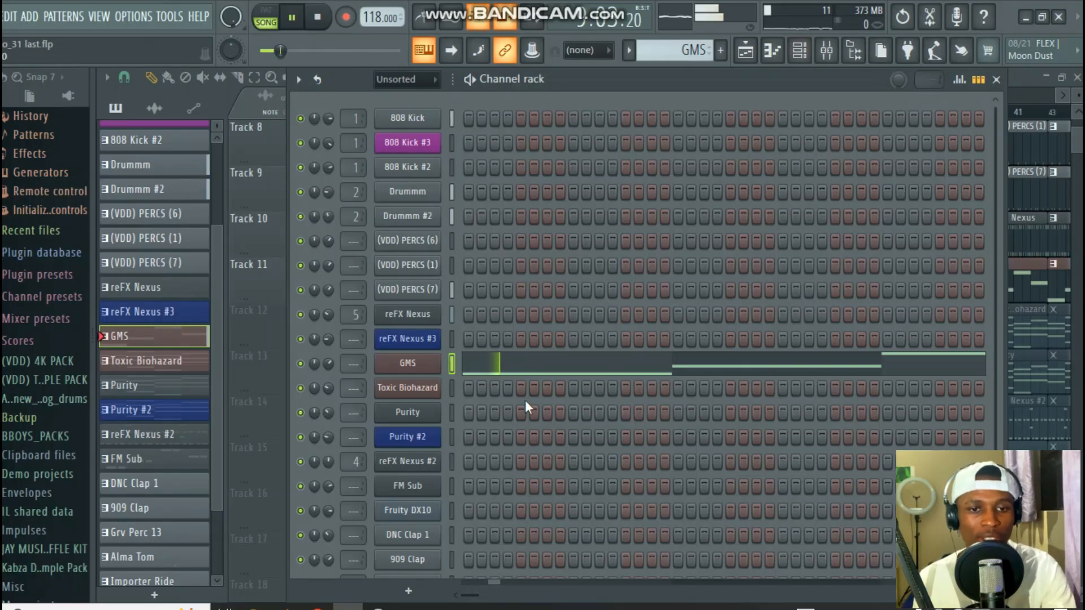
{"action": "left_click", "coordinate": [401, 367]}
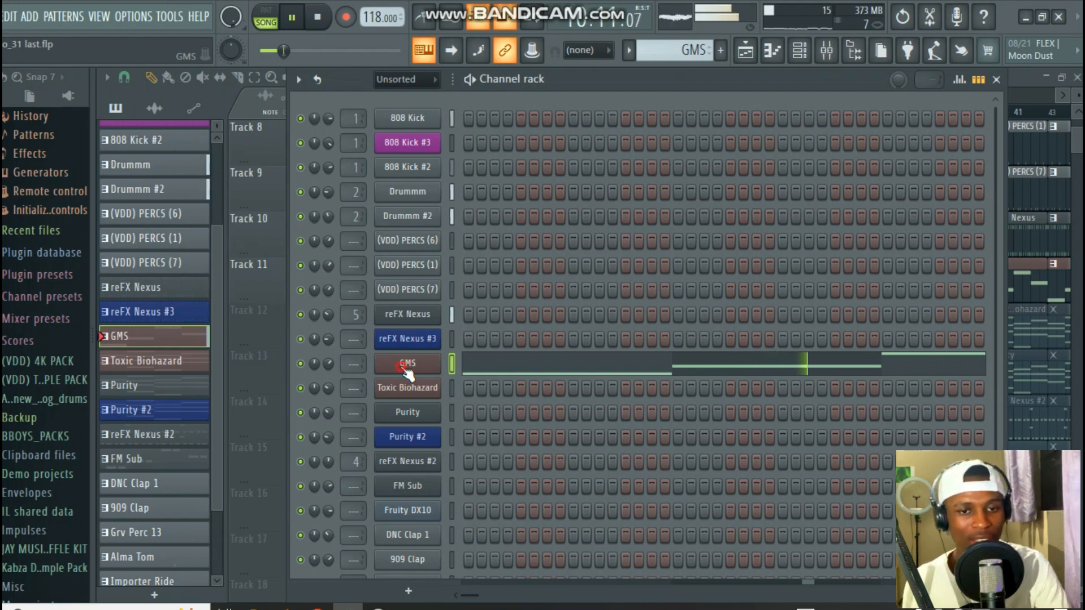
{"action": "key", "text": "space"}
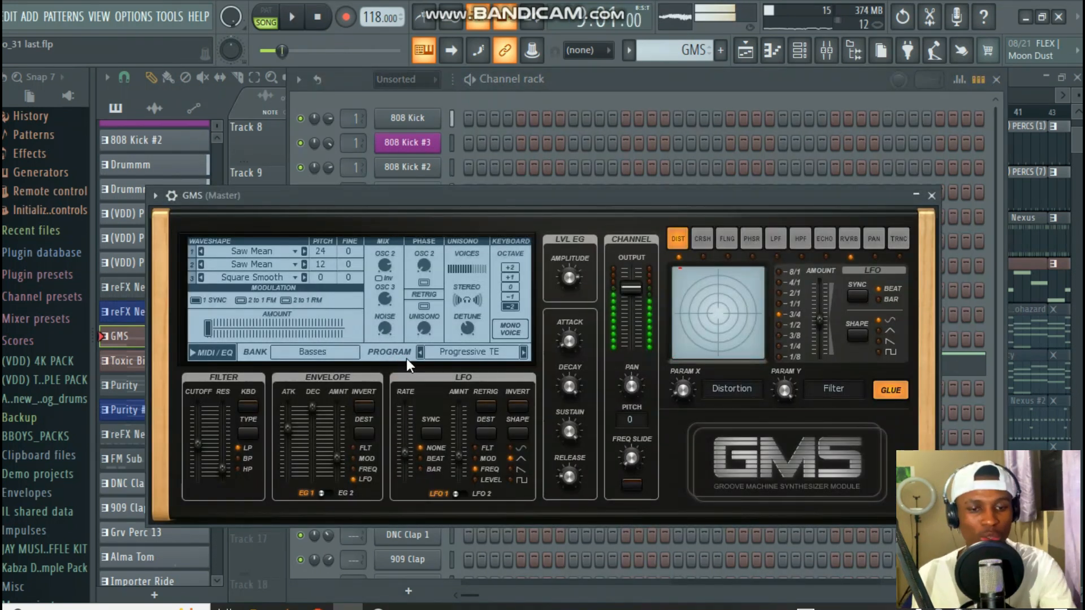
{"action": "left_click", "coordinate": [333, 356]}
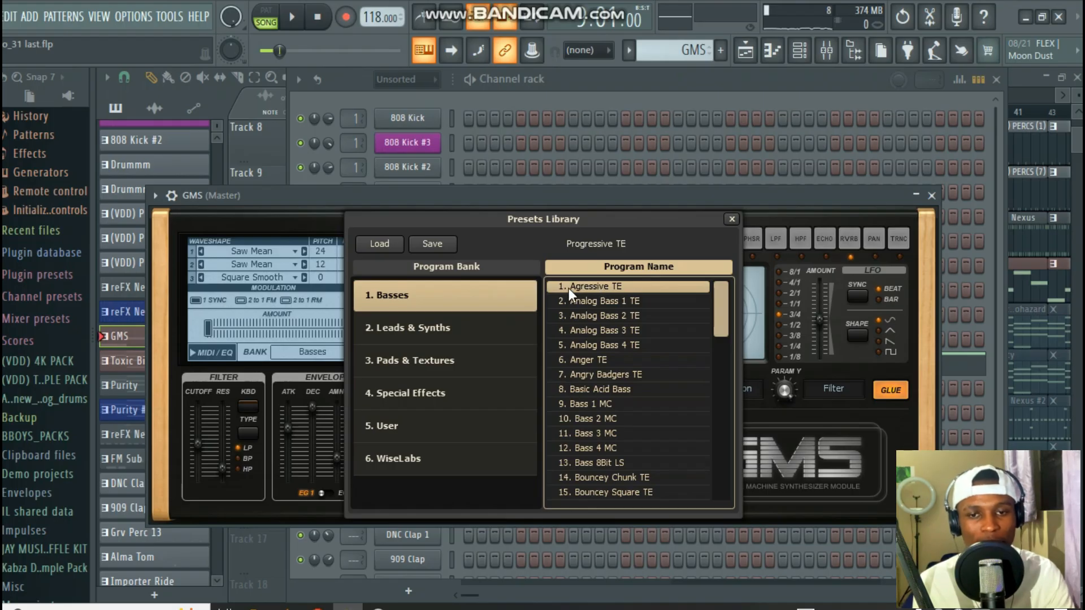
{"action": "double_click", "coordinate": [487, 201]}
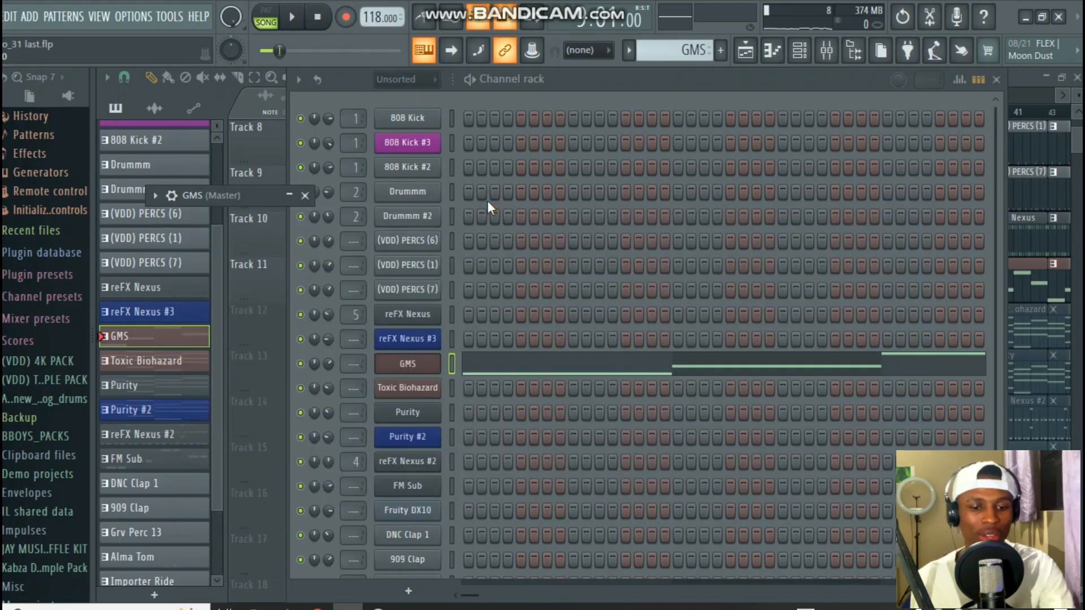
Step: Audition the GMS sound with single notes including C6, and close the channel rack
{"action": "key", "text": "q"}
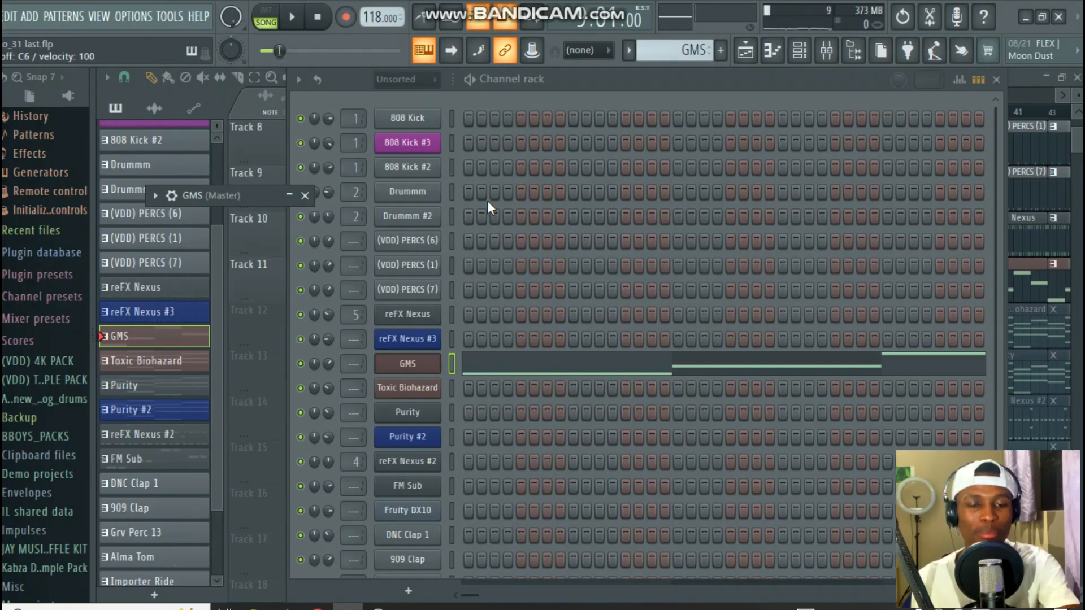
{"action": "key", "text": "v"}
{"action": "key", "text": "j"}
{"action": "key", "text": "h"}
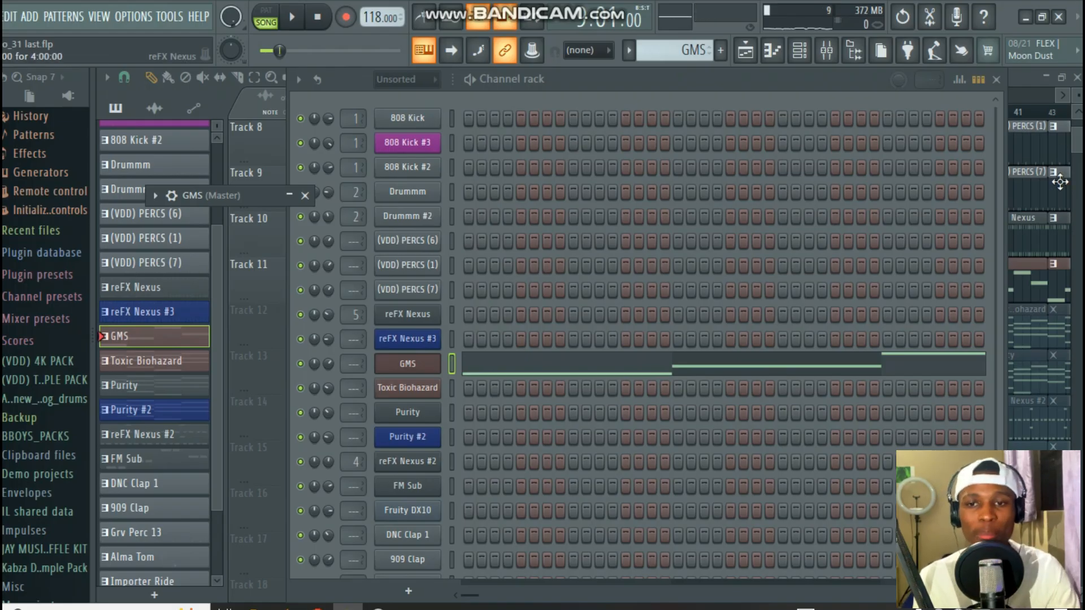
{"action": "left_click", "coordinate": [996, 78]}
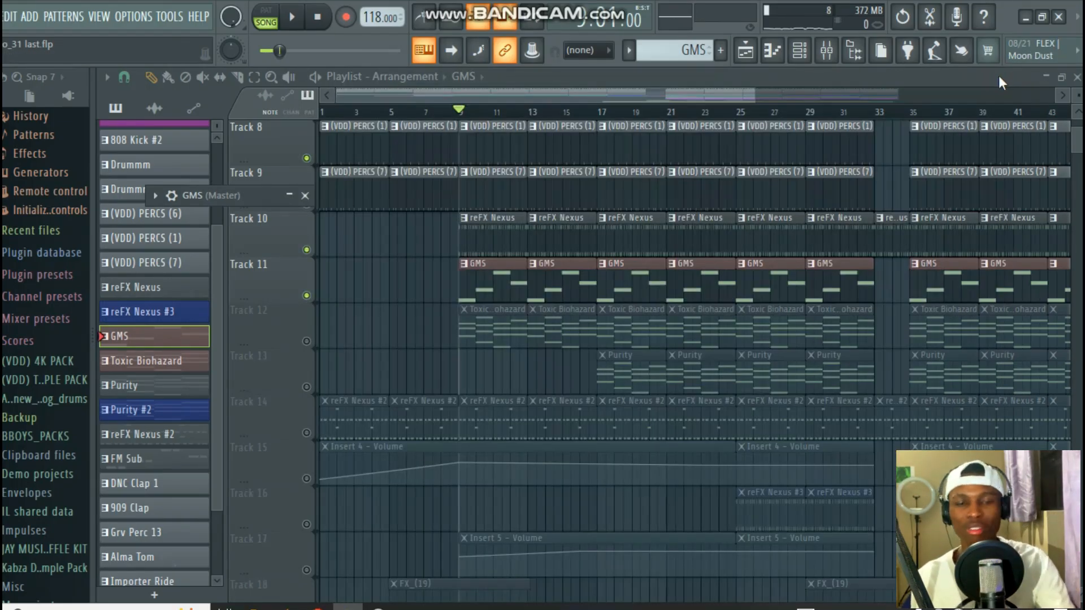
Step: Play the song from bar 9, and unmute Track 12 with the Toxic Biohazard clips
{"action": "left_click", "coordinate": [304, 18]}
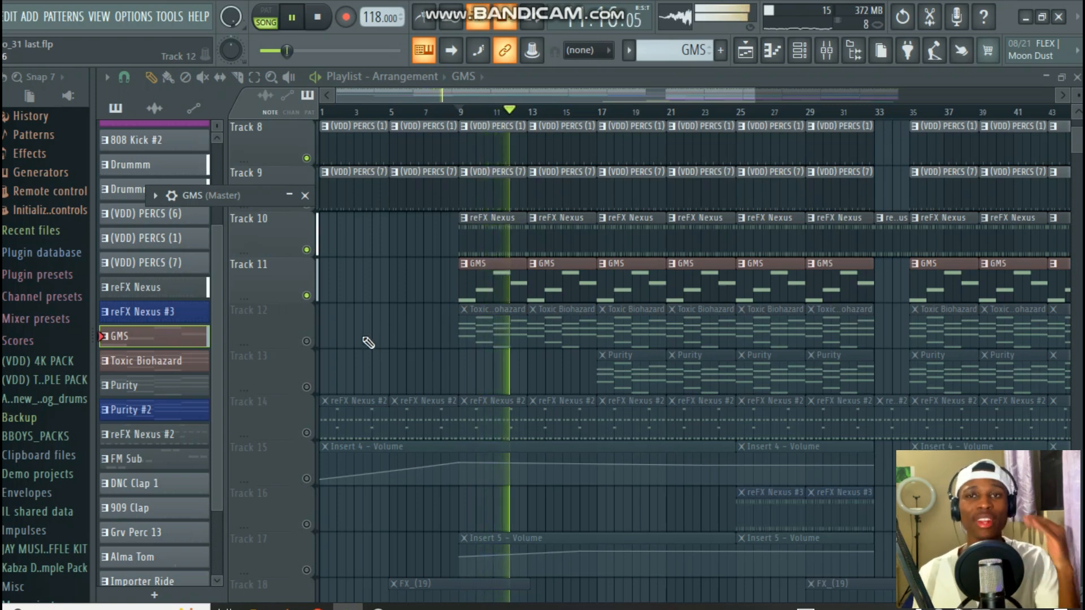
{"action": "left_click", "coordinate": [308, 341]}
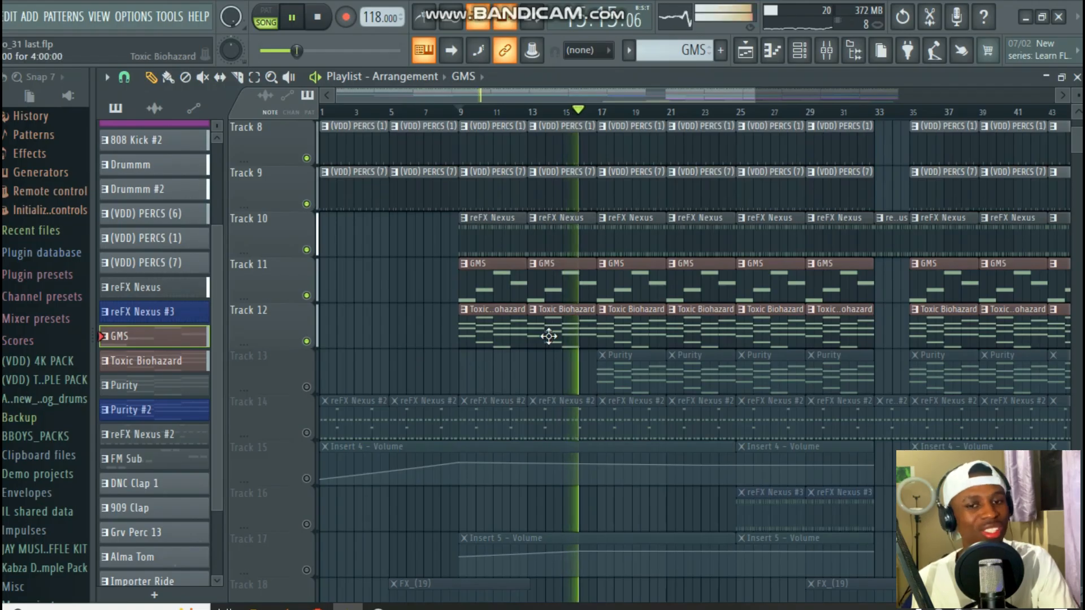
Step: Review the Toxic Biohazard chords in the piano roll while the song plays, and stop playback
{"action": "double_click", "coordinate": [606, 333]}
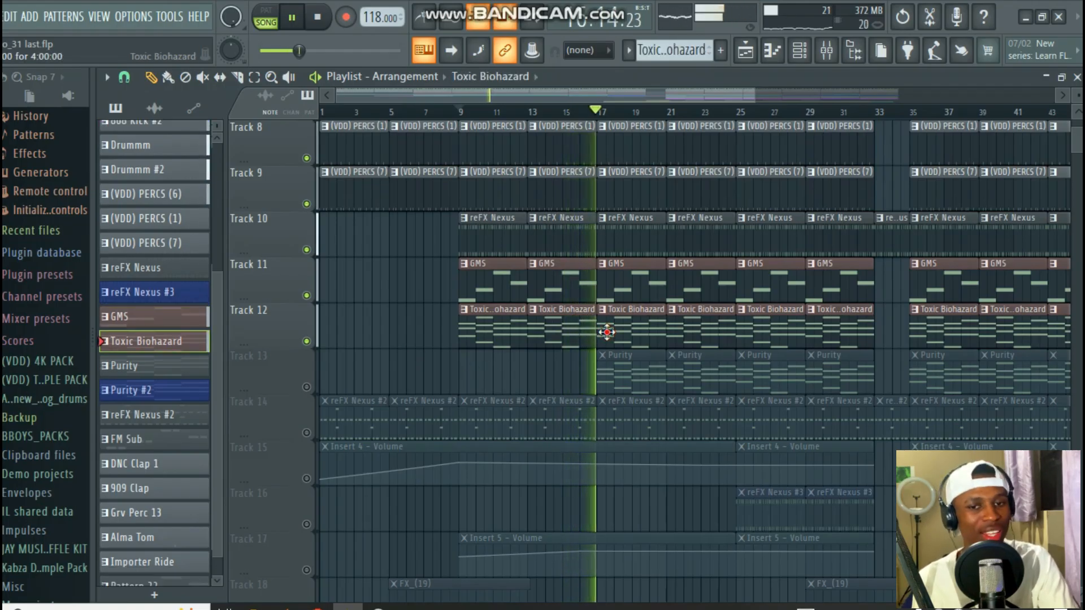
{"action": "scroll", "coordinate": [424, 274], "scroll_direction": "up", "scroll_amount": 5}
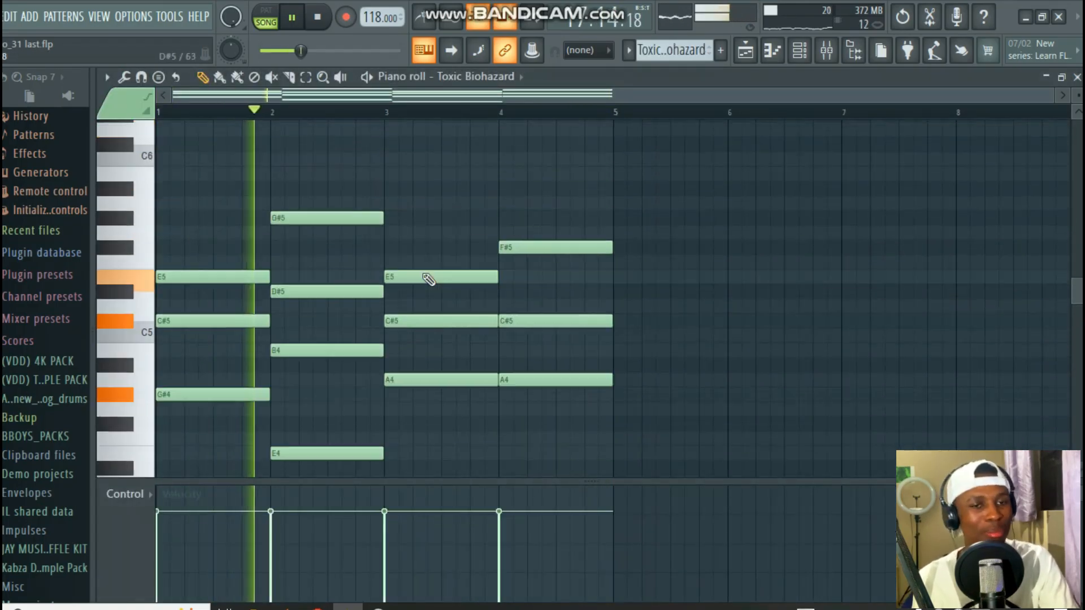
{"action": "scroll", "coordinate": [429, 279], "scroll_direction": "up", "scroll_amount": 3}
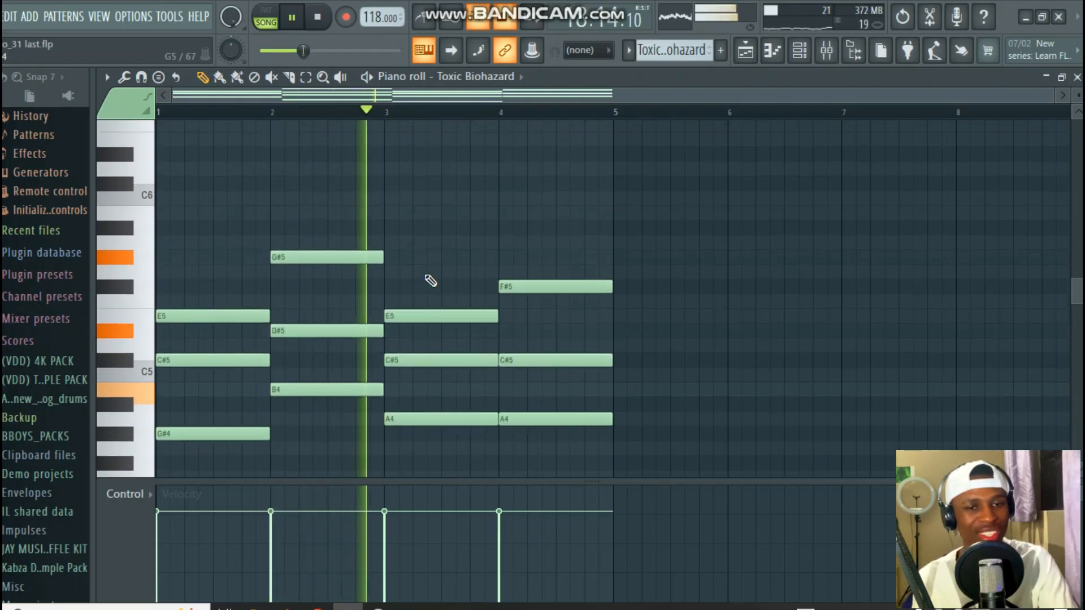
{"action": "scroll", "coordinate": [425, 274], "scroll_direction": "up", "scroll_amount": 2}
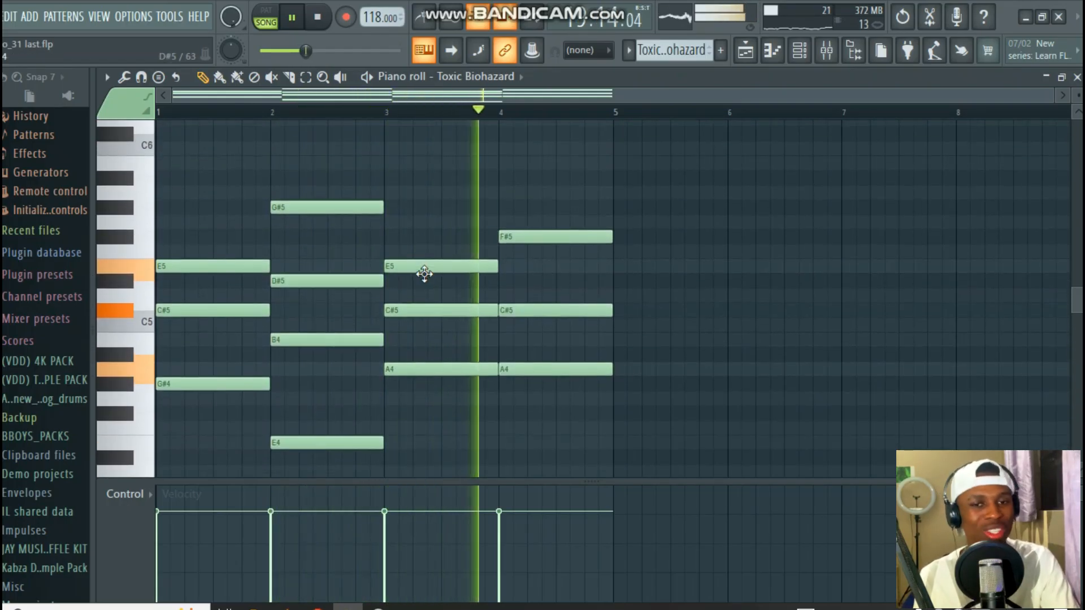
{"action": "scroll", "coordinate": [427, 265], "scroll_direction": "down", "scroll_amount": 8}
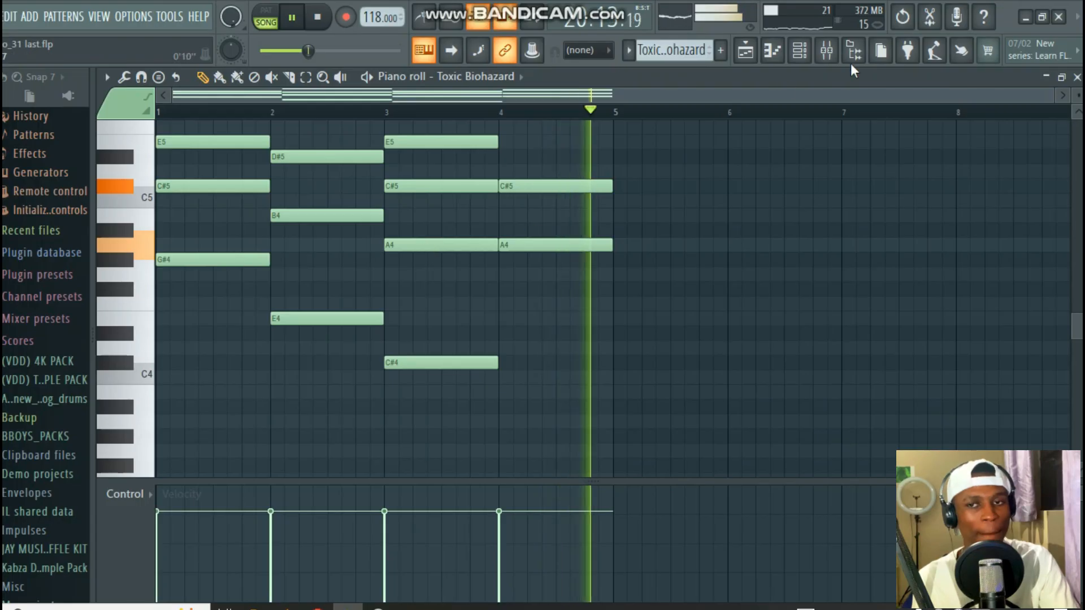
{"action": "left_click", "coordinate": [317, 16]}
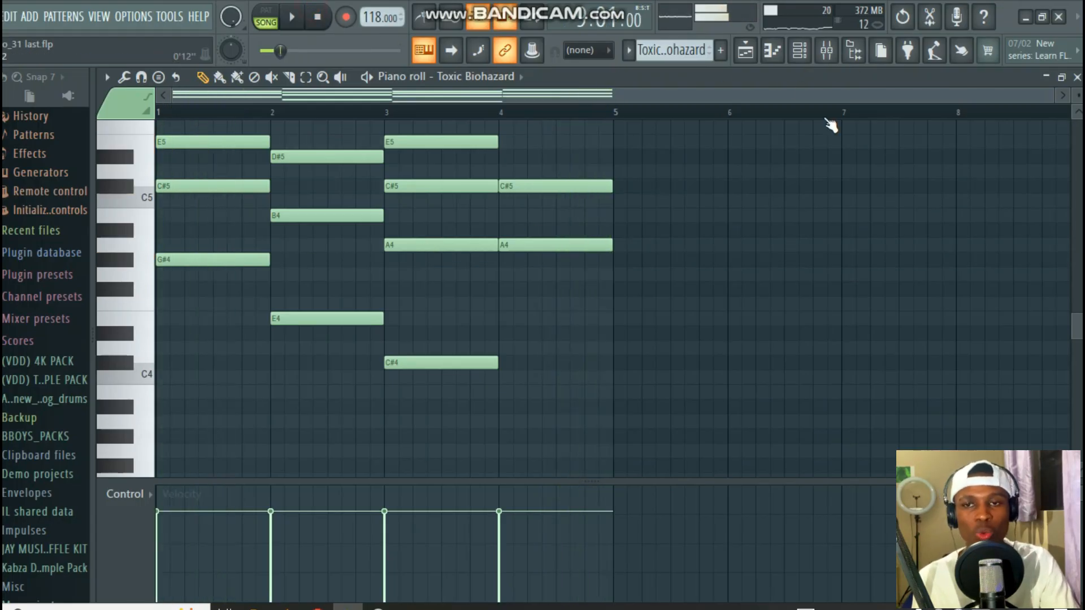
Step: Open the Toxic Biohazard instrument from the channel rack, and audition its sound with single notes including B5
{"action": "left_click", "coordinate": [800, 50]}
{"action": "left_click", "coordinate": [418, 390]}
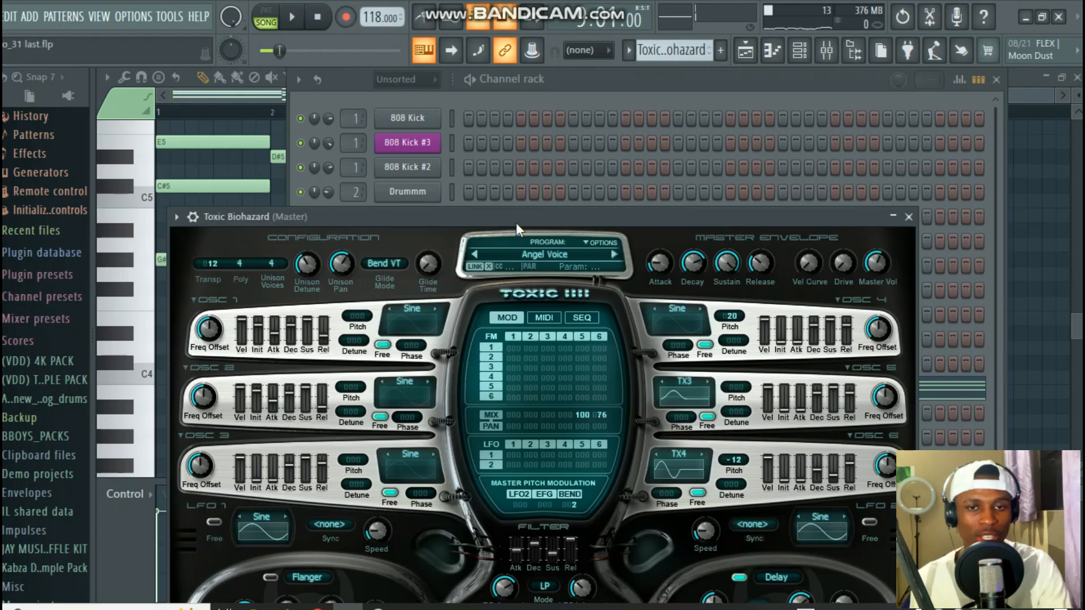
{"action": "key", "text": "g"}
{"action": "key", "text": "j"}
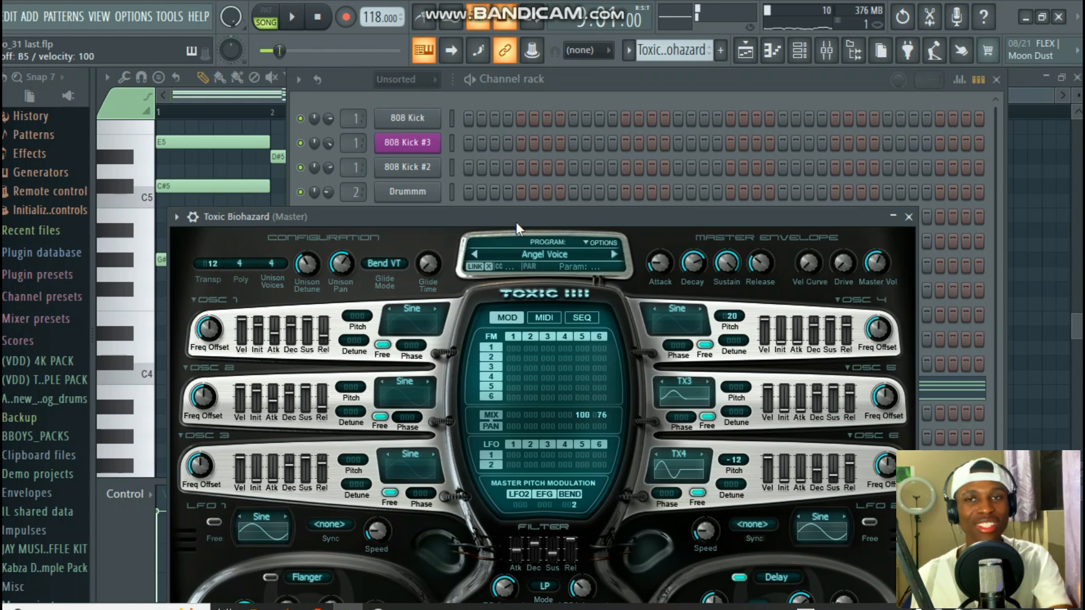
Step: Select the Angel Voice preset from the Pads bank in Toxic Biohazard's presets library, and close the library
{"action": "left_click", "coordinate": [551, 255]}
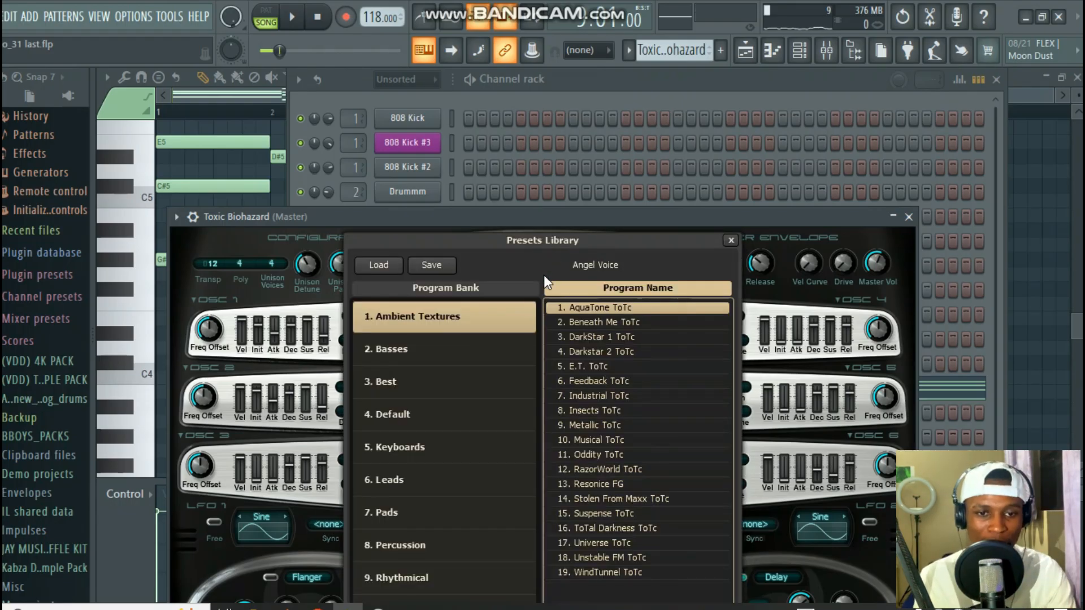
{"action": "left_click", "coordinate": [403, 520]}
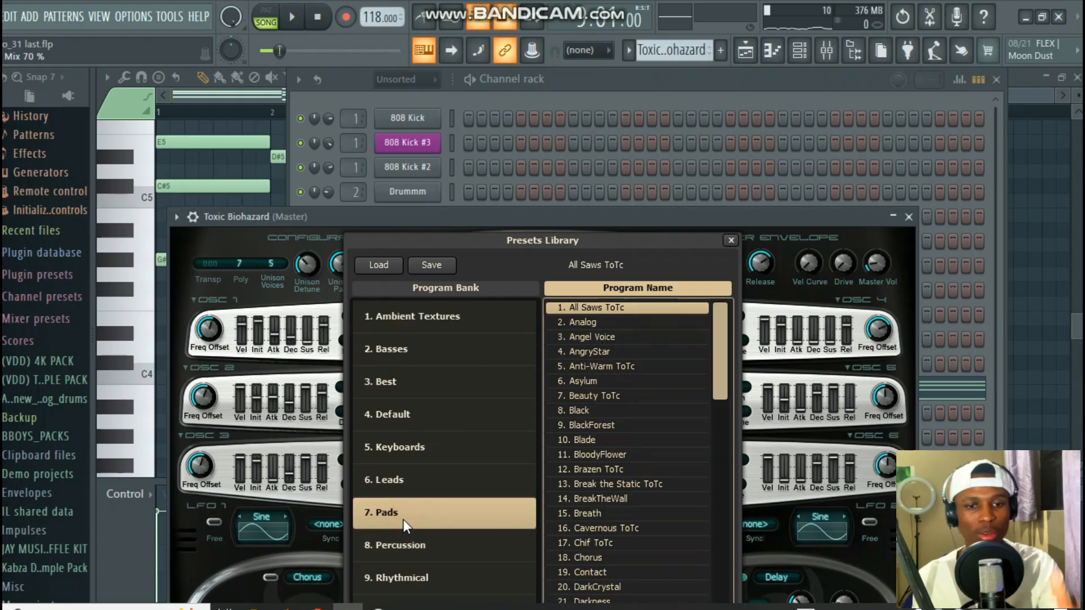
{"action": "left_click", "coordinate": [595, 338]}
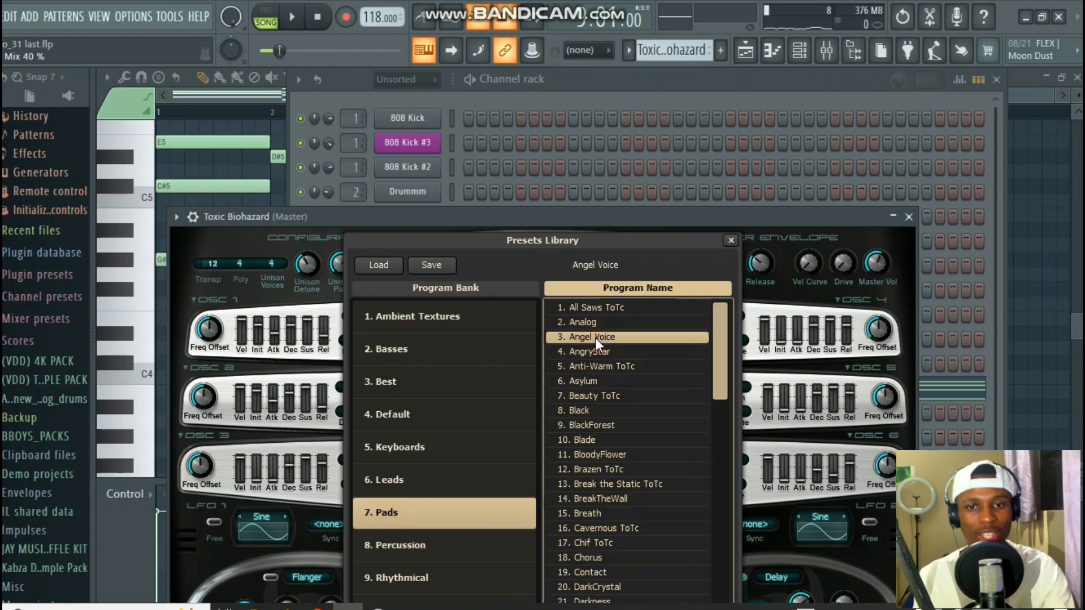
{"action": "left_click", "coordinate": [547, 215]}
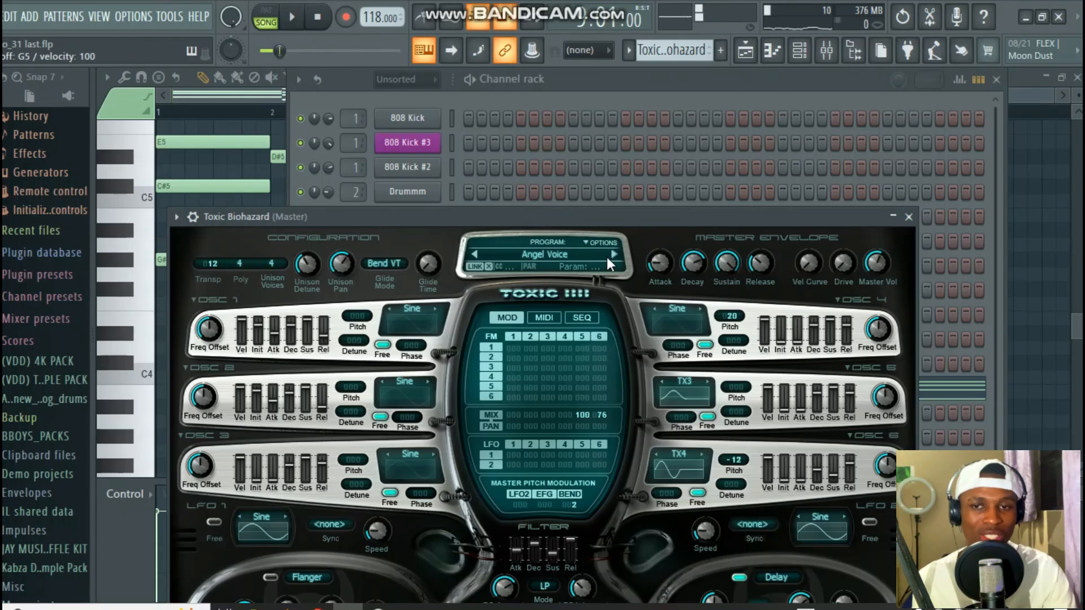
Step: Close the Toxic Biohazard plugin and the channel rack, and replay the song from bar 9
{"action": "left_click", "coordinate": [908, 216]}
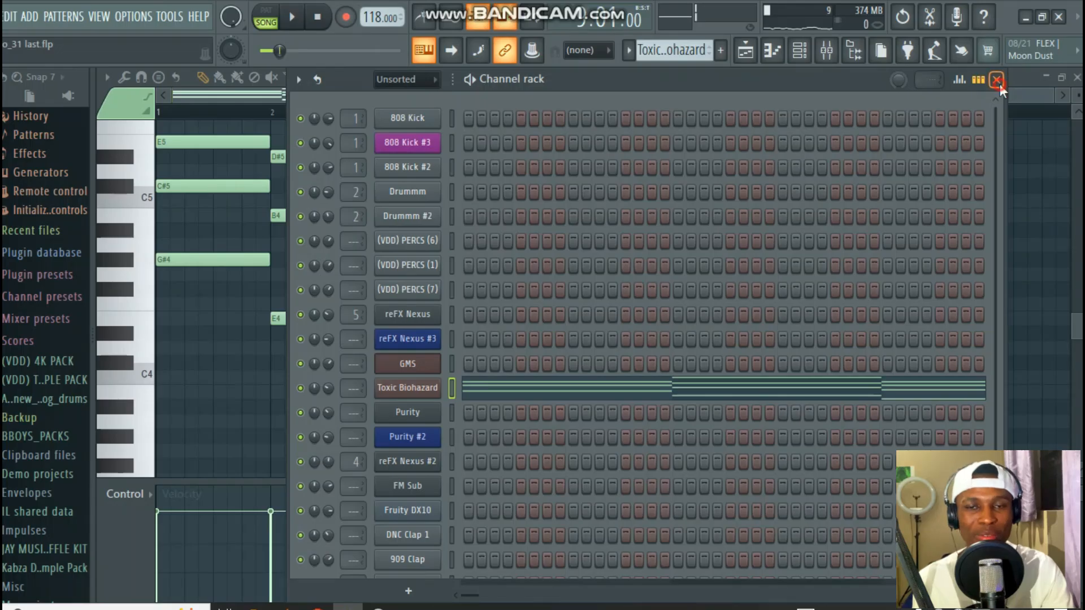
{"action": "left_click", "coordinate": [998, 80]}
{"action": "key", "text": "space"}
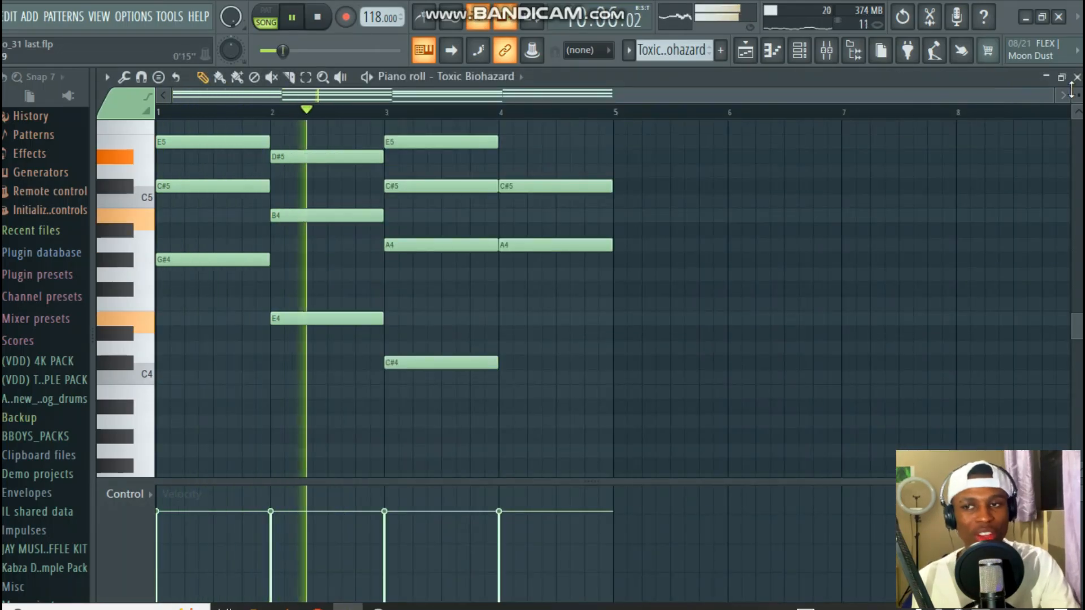
Step: Unmute Track 13 with the Purity clips in the playlist, and play the song from shortly before bar 17
{"action": "key", "text": "F5"}
{"action": "scroll", "coordinate": [600, 279], "scroll_direction": "down", "scroll_amount": 2}
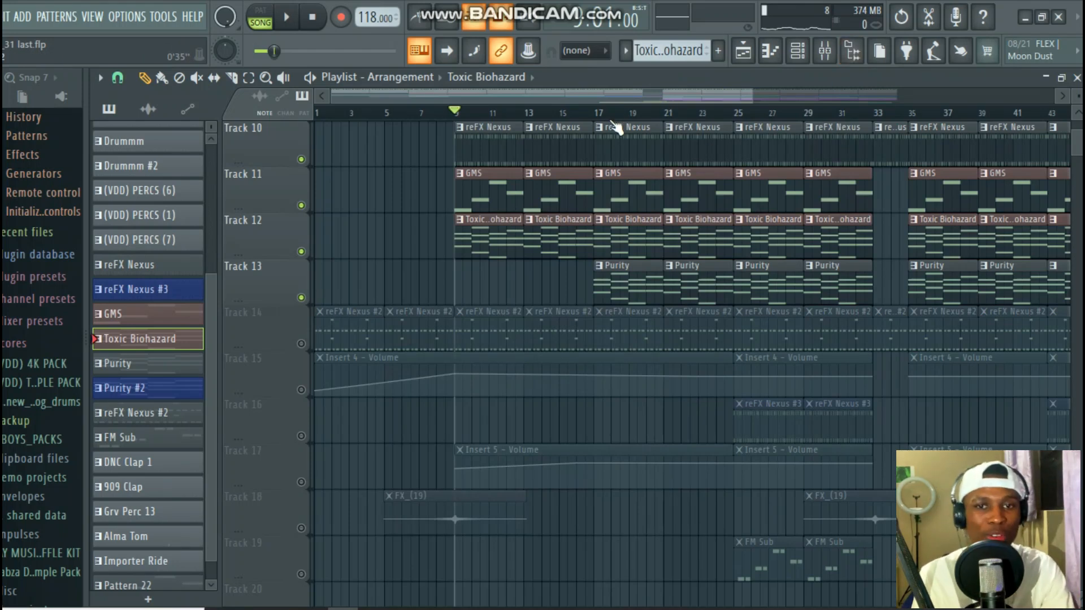
{"action": "left_click", "coordinate": [588, 116]}
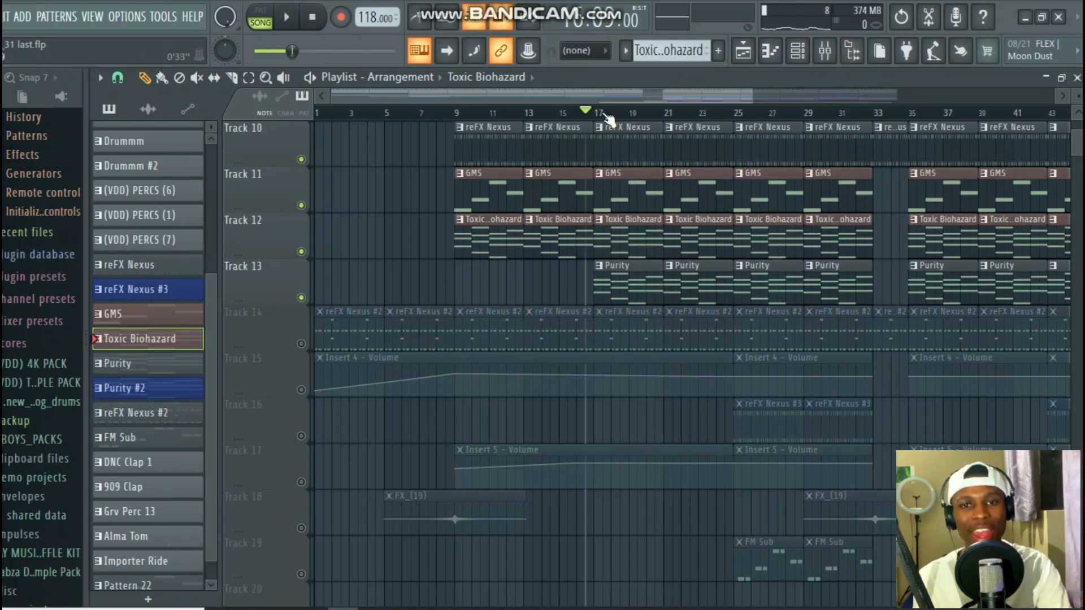
{"action": "left_click", "coordinate": [598, 113]}
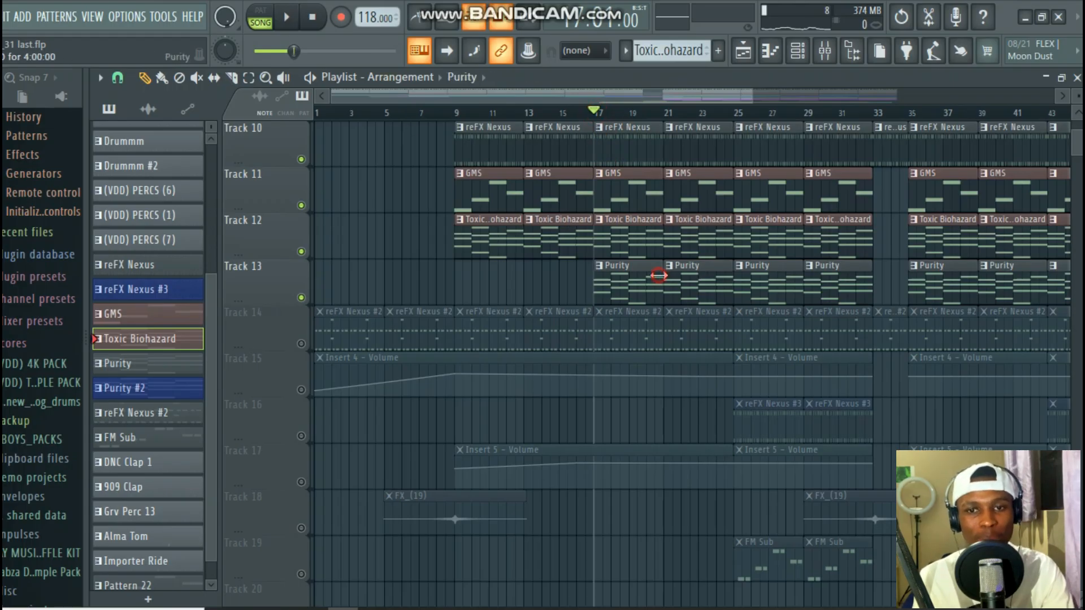
{"action": "double_click", "coordinate": [658, 276]}
{"action": "left_click", "coordinate": [113, 136]}
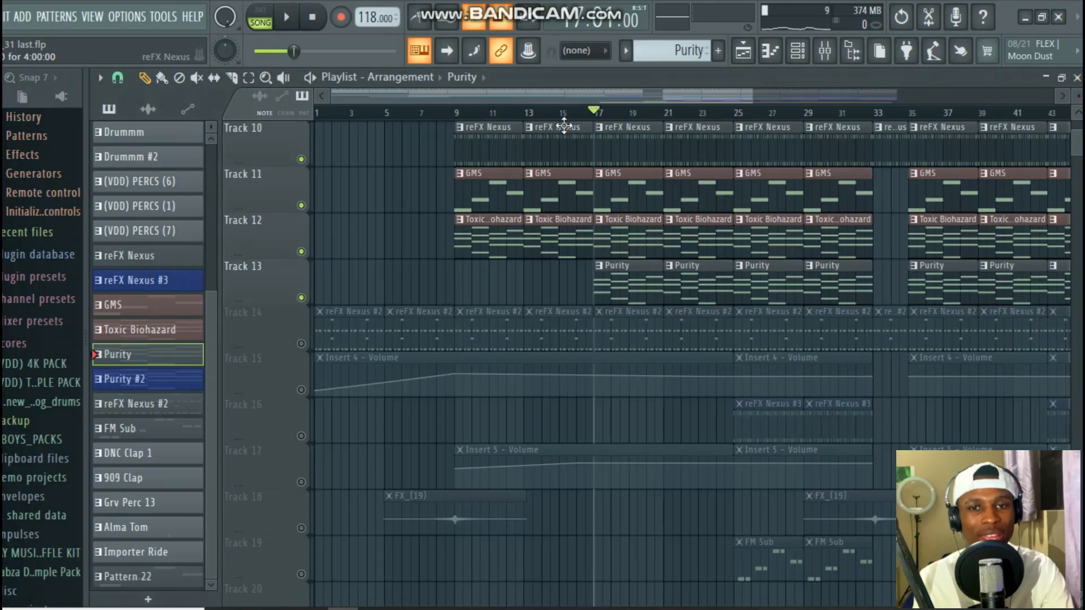
{"action": "key", "text": "space"}
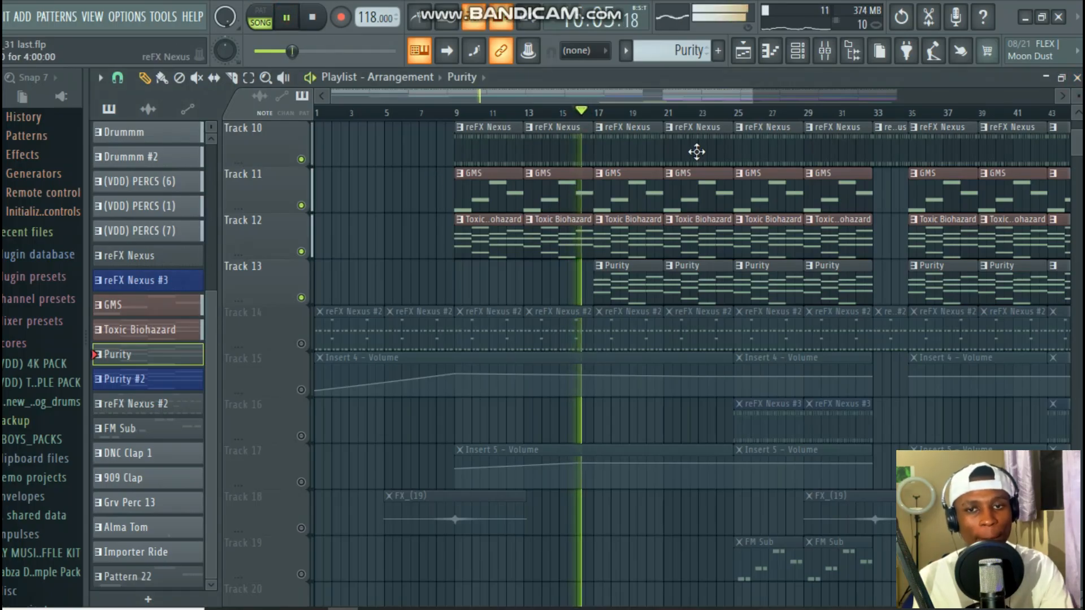
Step: Review how the Purity clips and the muted tracks below them are arranged while the song plays
{"action": "scroll", "coordinate": [624, 117], "scroll_direction": "up", "scroll_amount": 3}
{"action": "scroll", "coordinate": [624, 117], "scroll_direction": "down", "scroll_amount": 4}
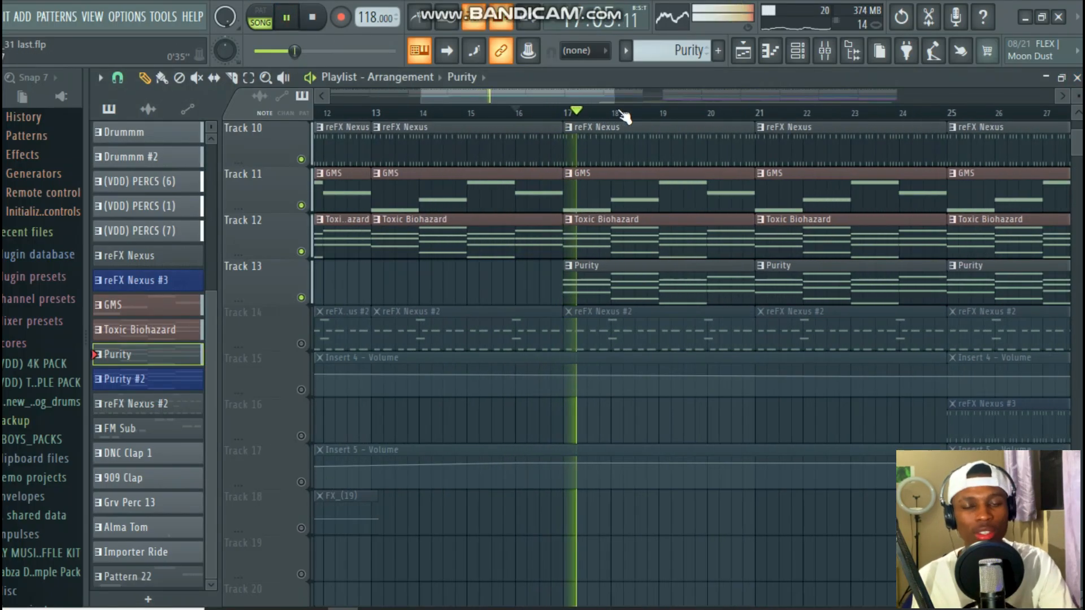
{"action": "scroll", "coordinate": [625, 117], "scroll_direction": "down", "scroll_amount": 3}
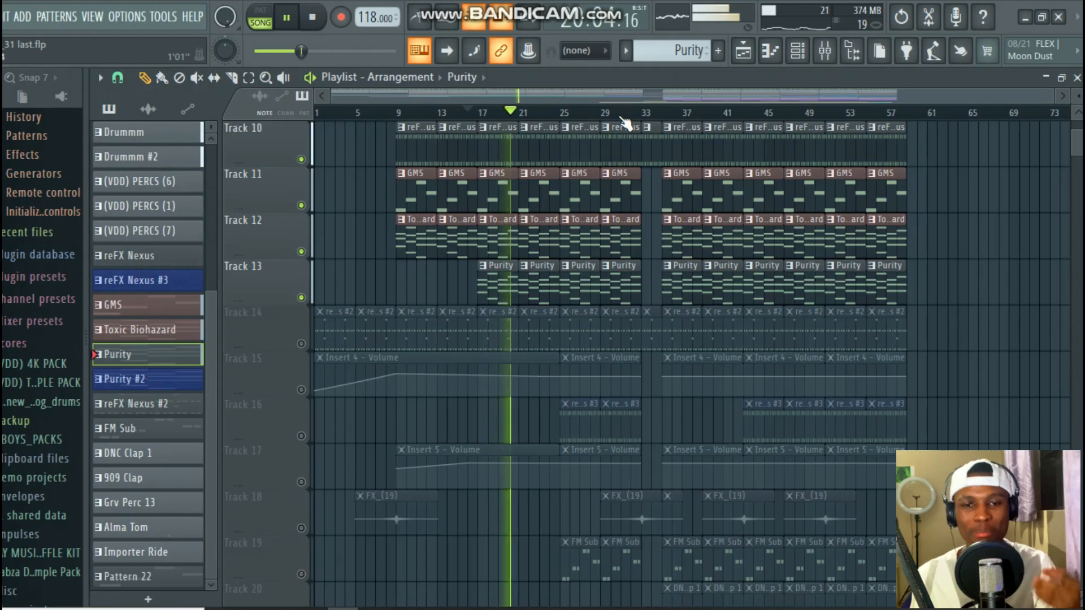
{"action": "scroll", "coordinate": [517, 184], "scroll_direction": "down", "scroll_amount": 2}
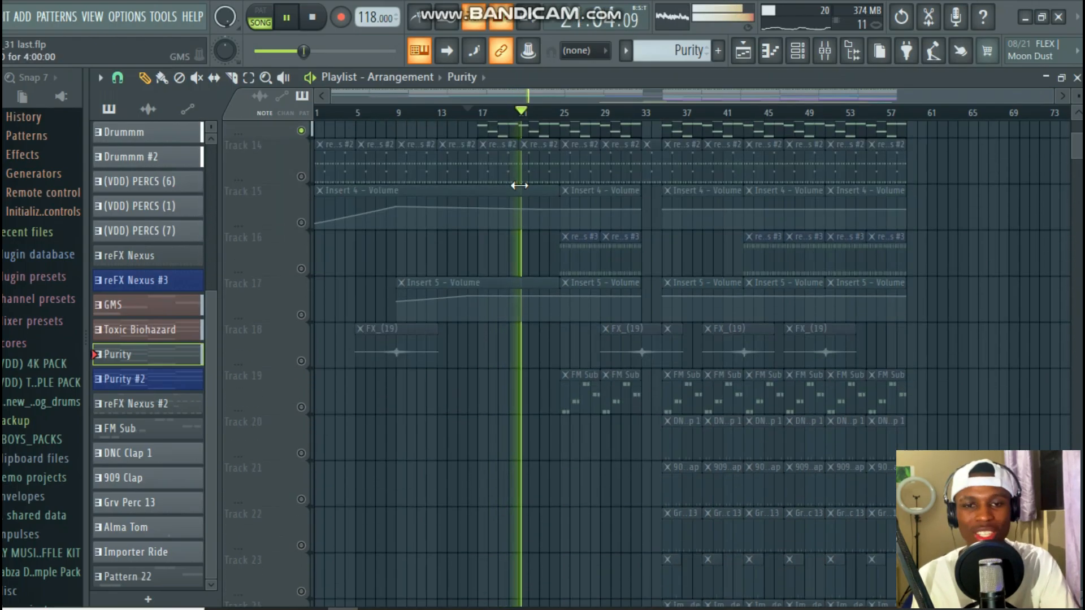
{"action": "scroll", "coordinate": [518, 185], "scroll_direction": "up", "scroll_amount": 1}
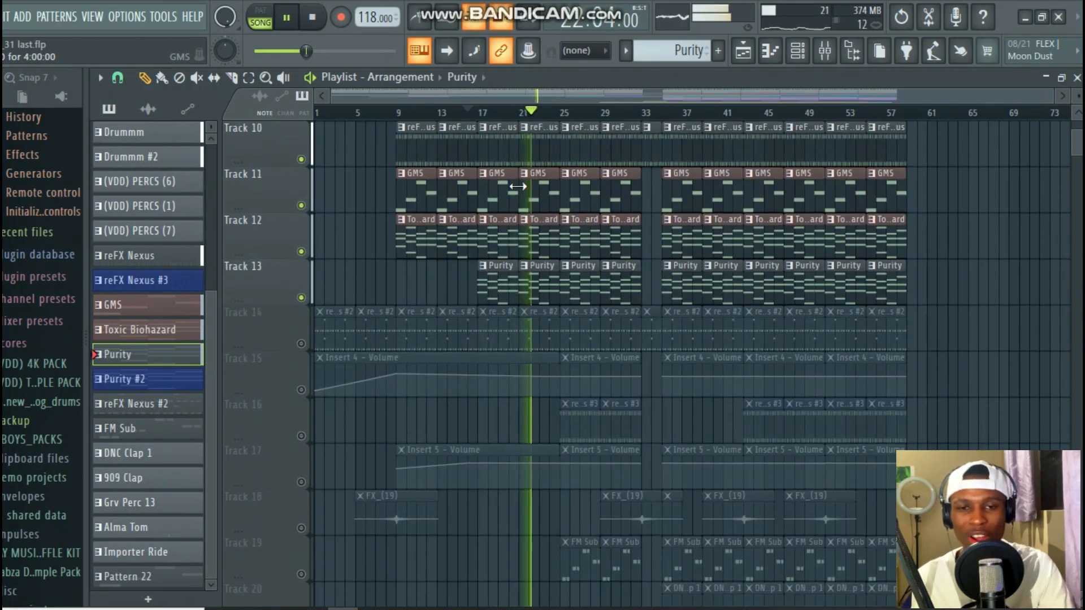
Step: Open the Purity instrument from the channel rack to show the SynthString 1 preset in the Strings category, and audition it on the keyboard
{"action": "left_click", "coordinate": [796, 55]}
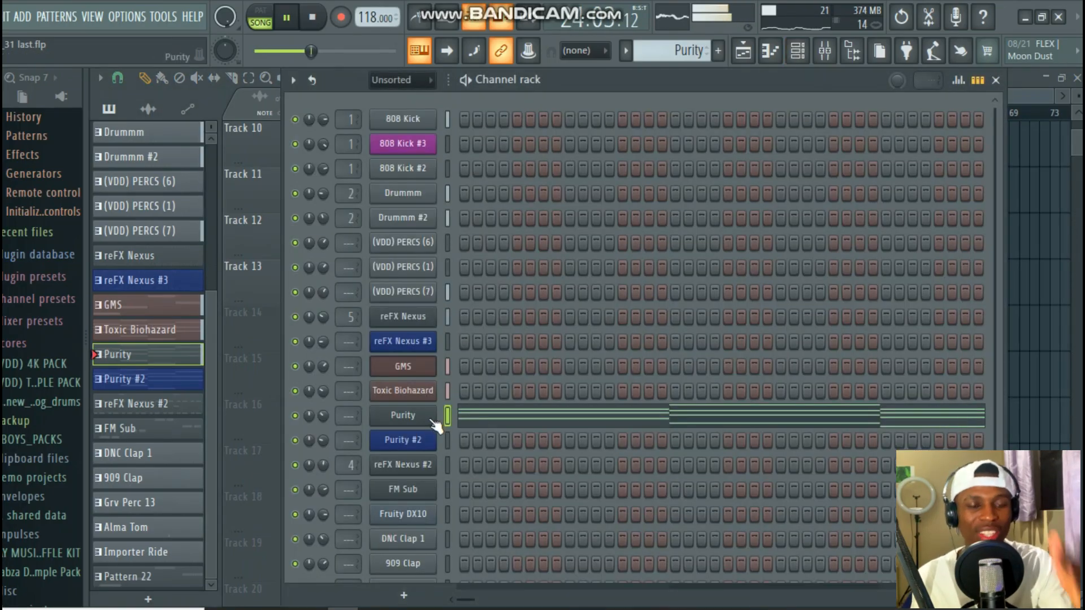
{"action": "key", "text": "space"}
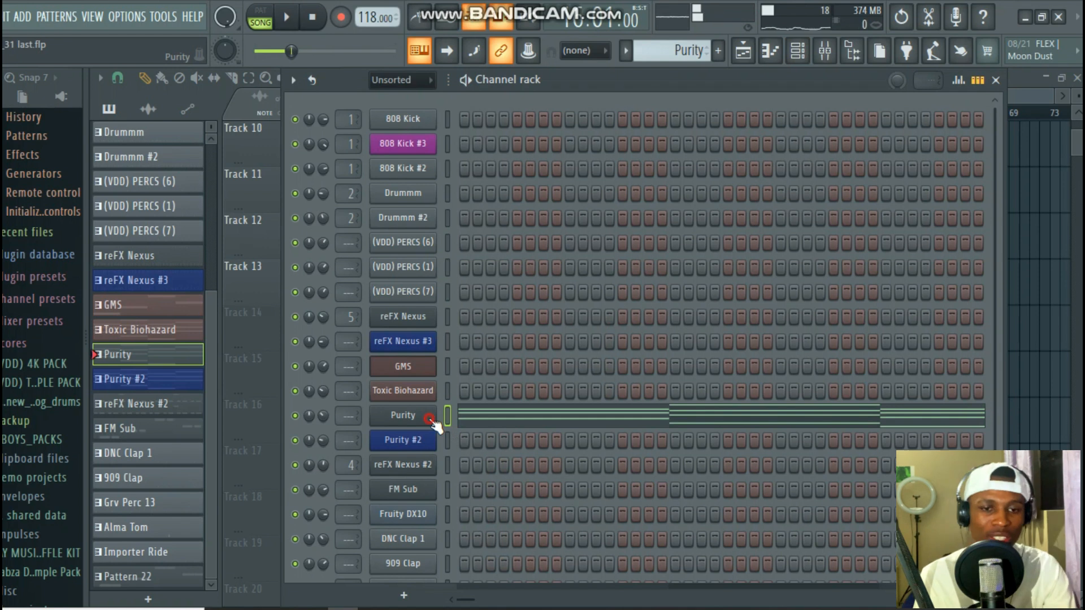
{"action": "left_click", "coordinate": [429, 419]}
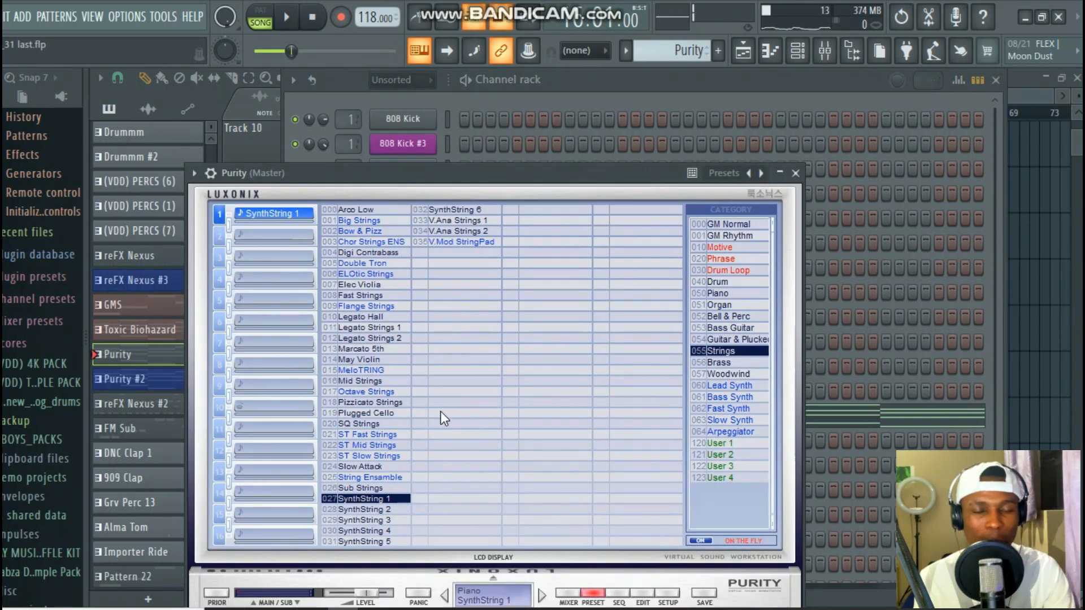
{"action": "left_click_drag", "start_coordinate": [476, 173], "coordinate": [494, 89]}
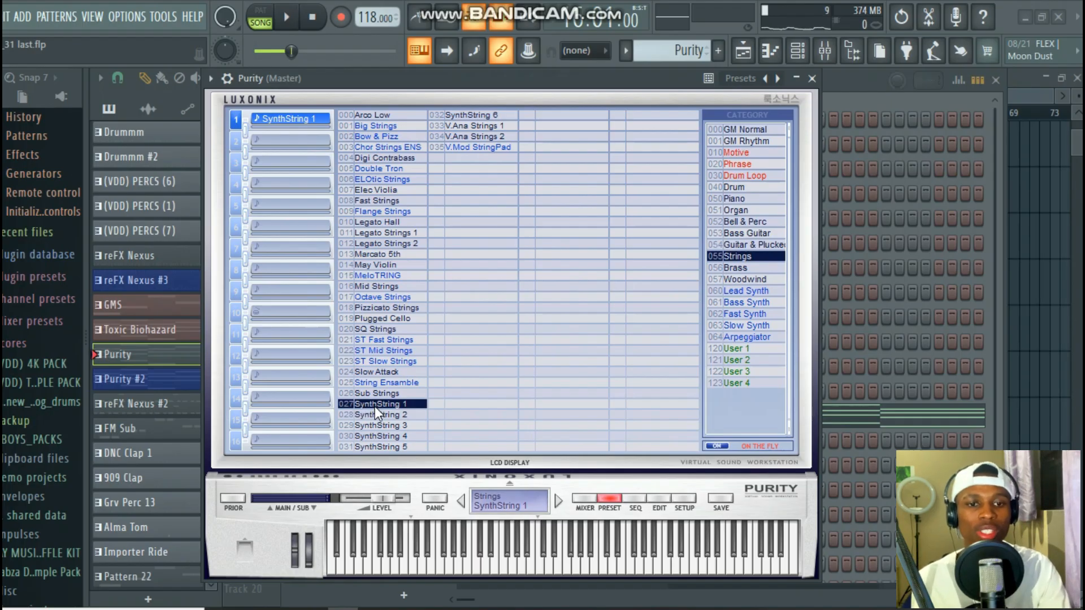
{"action": "left_click", "coordinate": [521, 545]}
{"action": "left_click_drag", "start_coordinate": [520, 545], "coordinate": [472, 571]}
Step: Close the Purity plugin and the channel rack, and replay the song from bar 17
{"action": "left_click", "coordinate": [811, 80]}
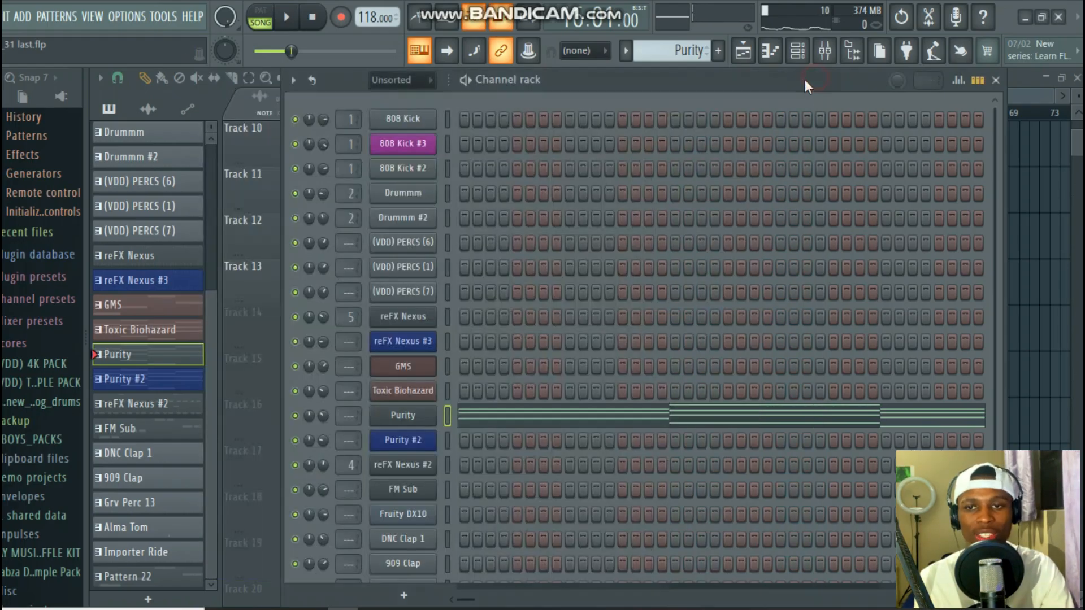
{"action": "left_click", "coordinate": [995, 79]}
{"action": "left_click", "coordinate": [480, 113]}
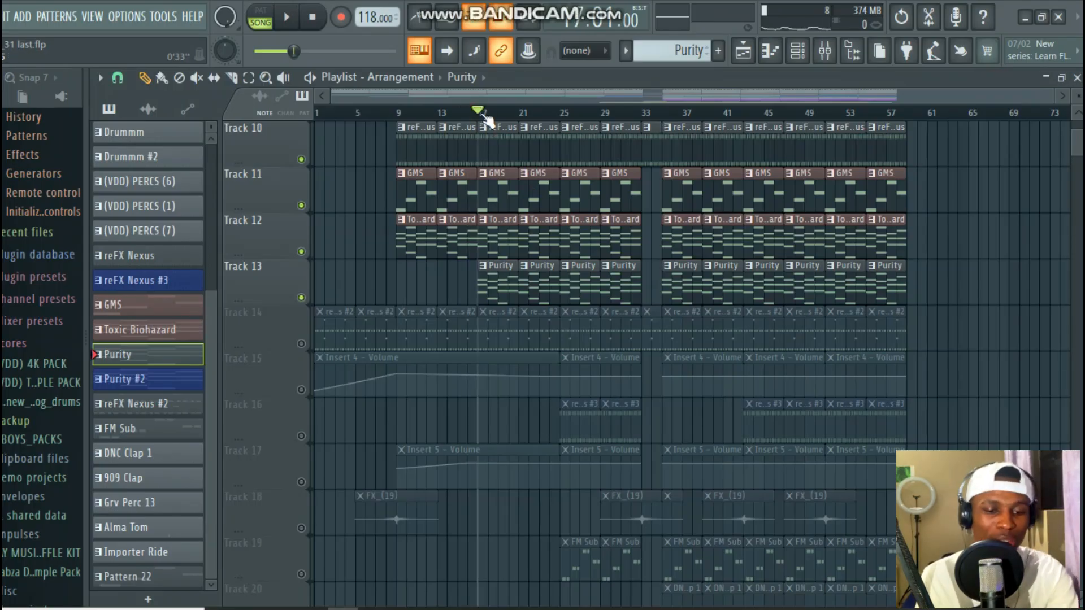
{"action": "key", "text": "space"}
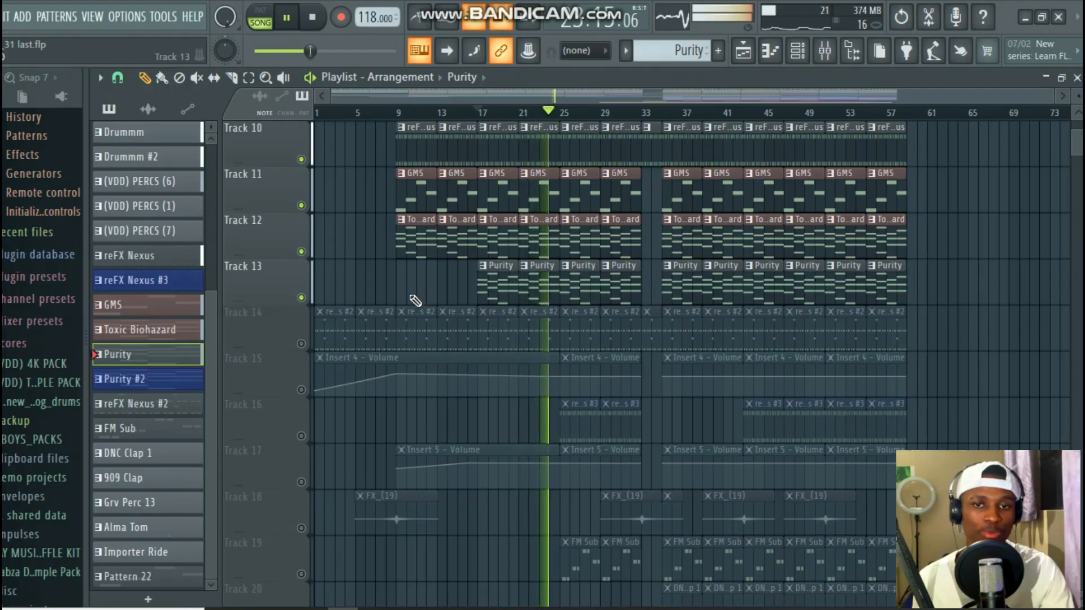
{"action": "key", "text": "space"}
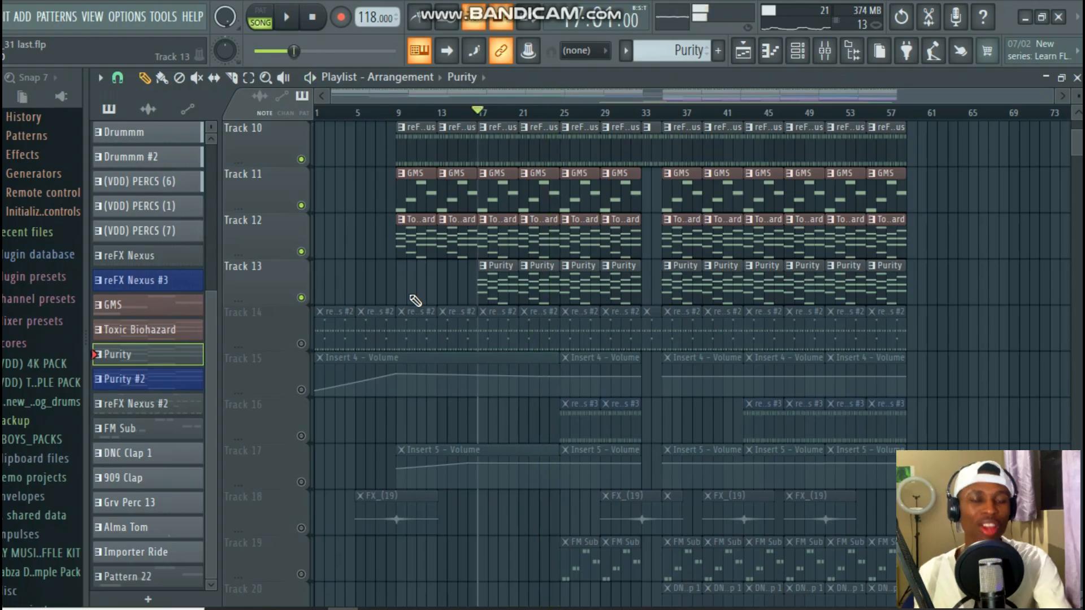
Step: Unmute Track 14 with the reFX Nexus #2 clips, and view the pattern's notes in the piano roll
{"action": "left_click", "coordinate": [301, 344]}
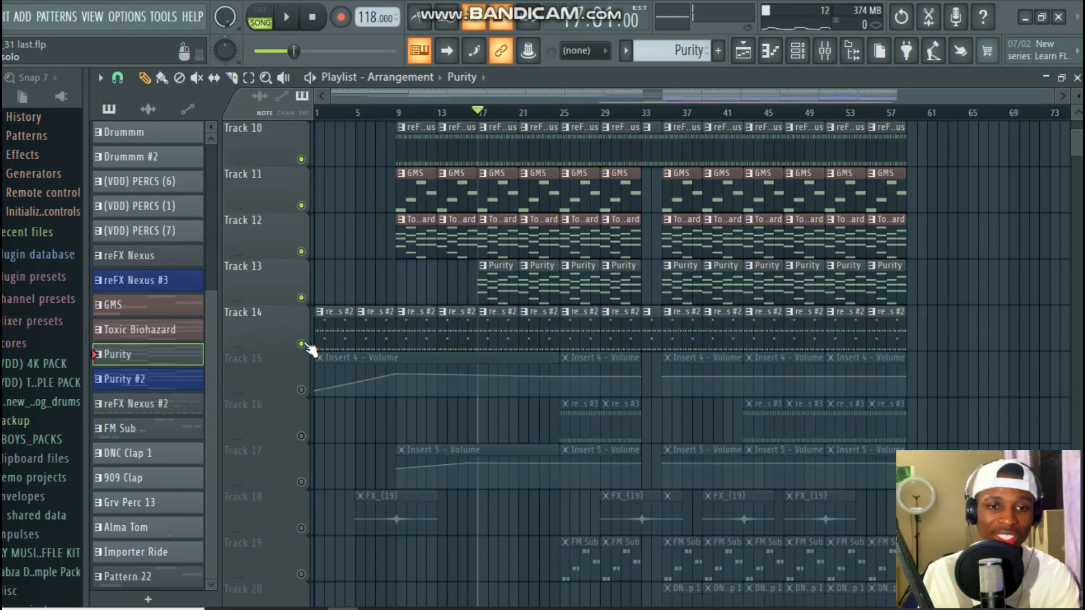
{"action": "double_click", "coordinate": [457, 323]}
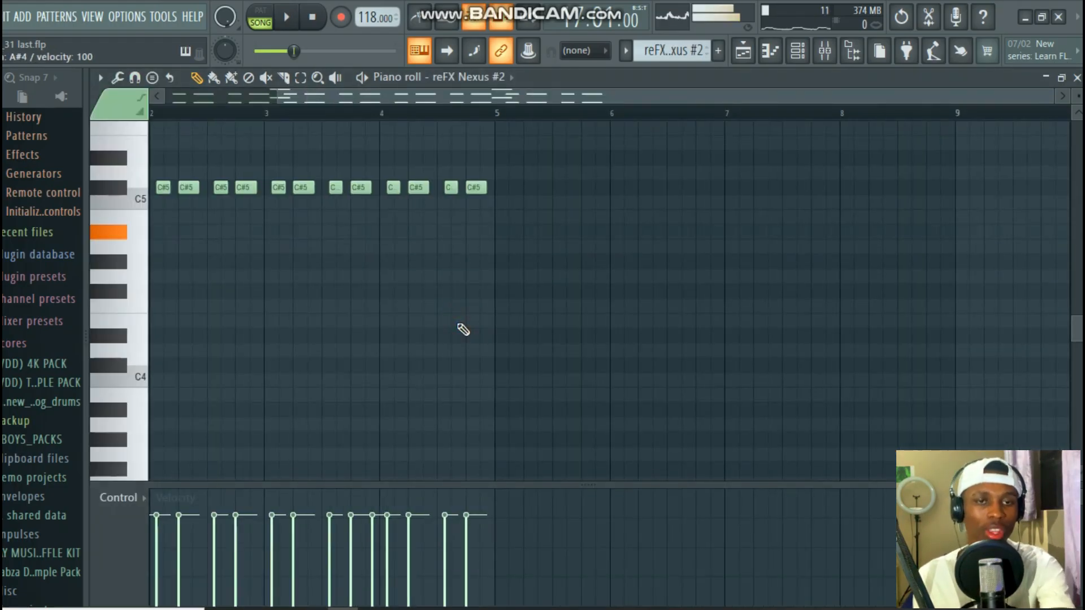
{"action": "left_click", "coordinate": [1076, 78]}
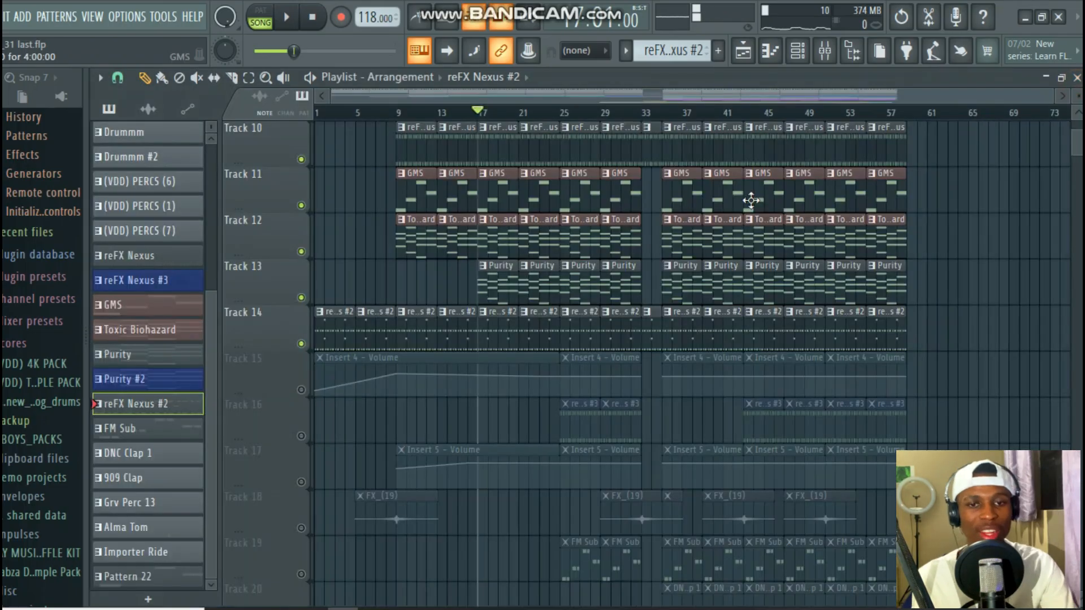
Step: Play the song from bar 15 to hear the reFX Nexus #2 part with the other layers, and stop playback
{"action": "left_click", "coordinate": [467, 118]}
{"action": "left_click", "coordinate": [470, 117]}
{"action": "left_click", "coordinate": [466, 119]}
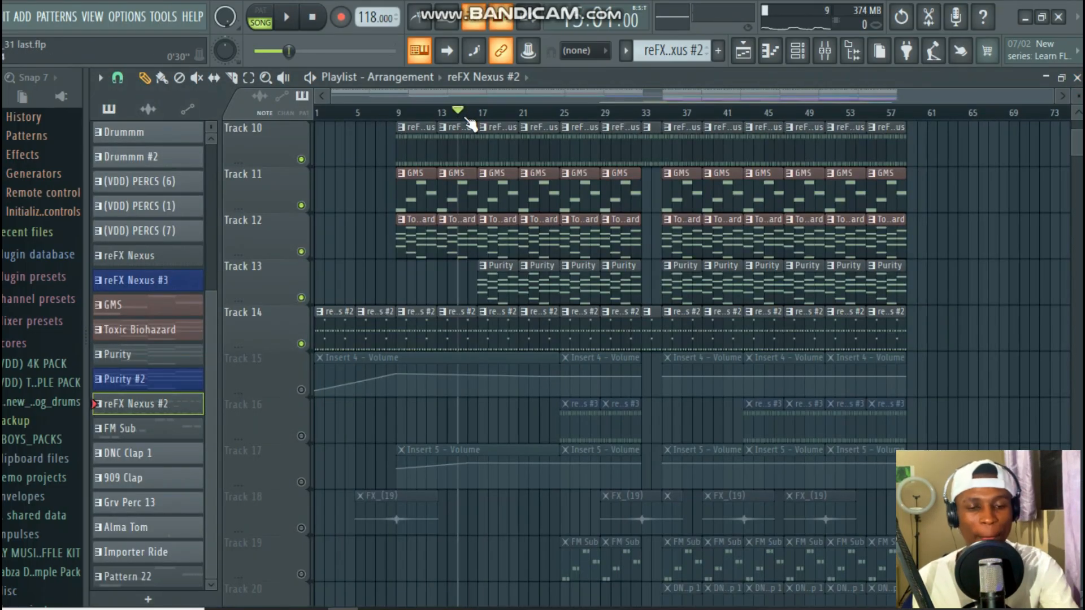
{"action": "key", "text": "space"}
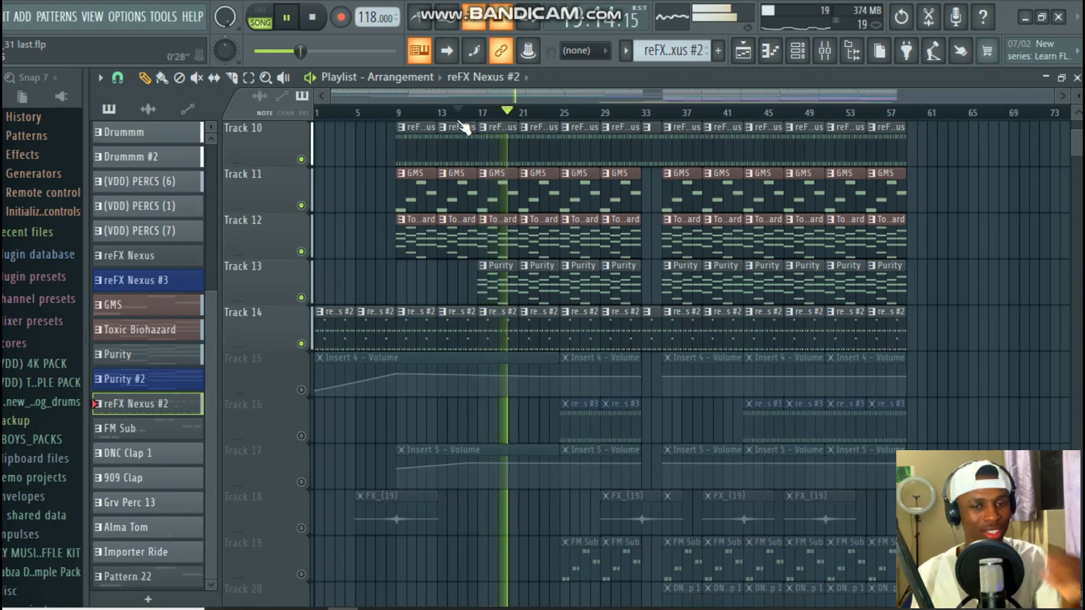
{"action": "scroll", "coordinate": [469, 141], "scroll_direction": "down", "scroll_amount": 2}
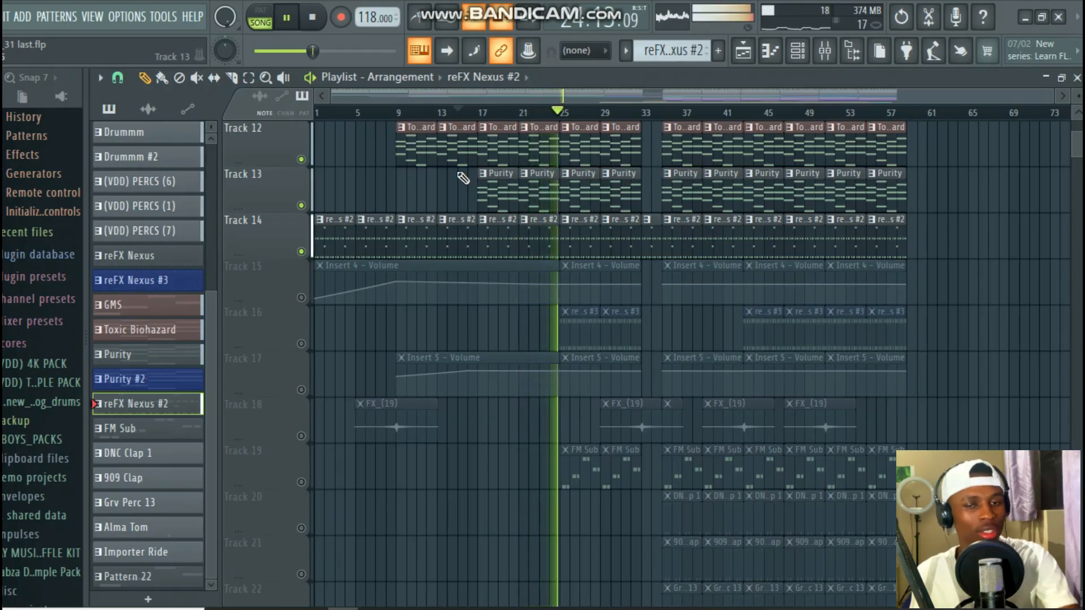
{"action": "key", "text": "space"}
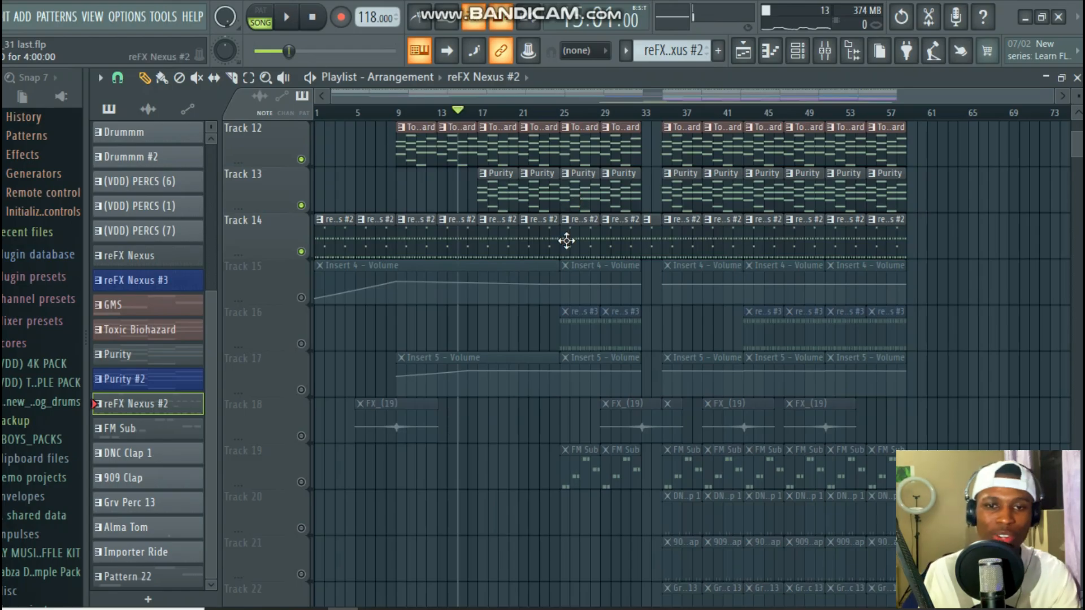
Step: Open the reFX Nexus #2 instrument from the channel rack and examine where PL Dance Seq sits in the Plucked category's presets
{"action": "left_click", "coordinate": [825, 51]}
{"action": "left_click", "coordinate": [824, 50]}
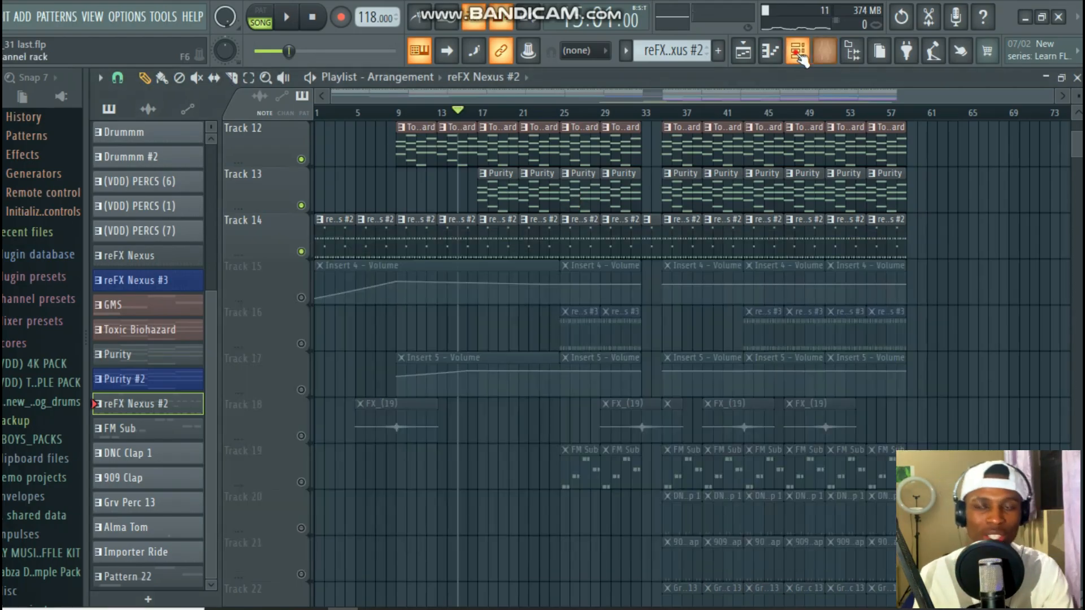
{"action": "left_click", "coordinate": [798, 50]}
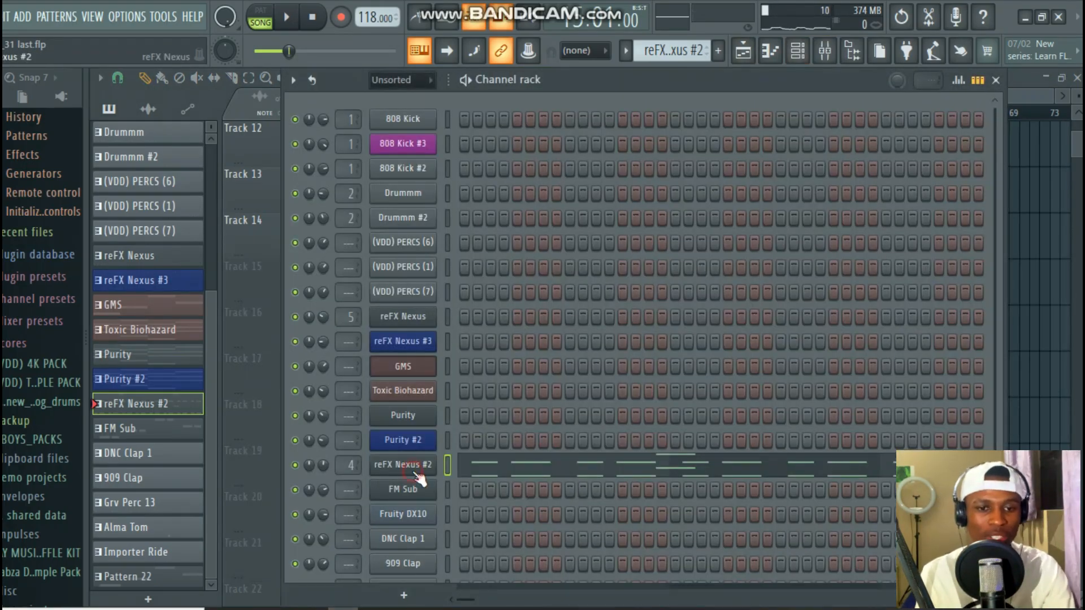
{"action": "left_click", "coordinate": [415, 473]}
{"action": "left_click", "coordinate": [644, 374]}
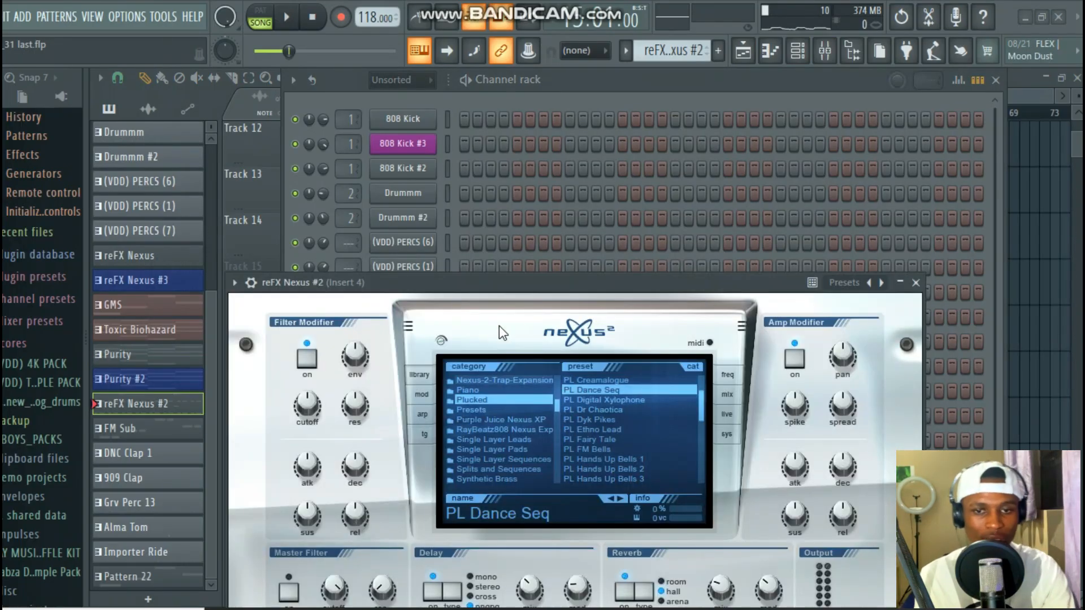
{"action": "left_click_drag", "start_coordinate": [544, 290], "coordinate": [483, 148]}
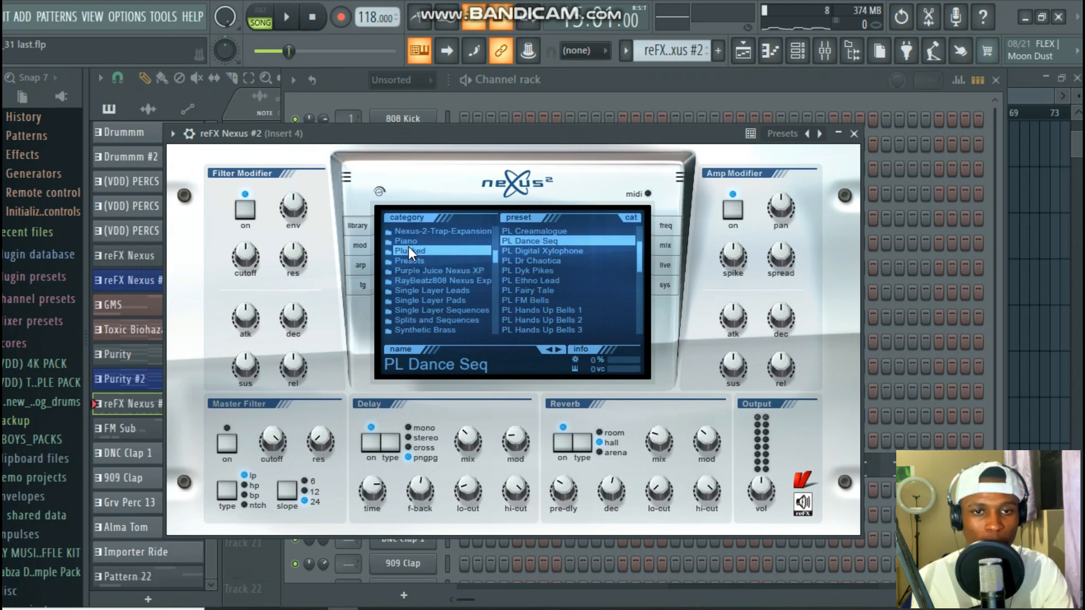
{"action": "mouse_move", "coordinate": [496, 259]}
{"action": "left_mouse_down"}
{"action": "mouse_move", "coordinate": [500, 222]}
{"action": "mouse_move", "coordinate": [500, 252]}
{"action": "left_mouse_up"}
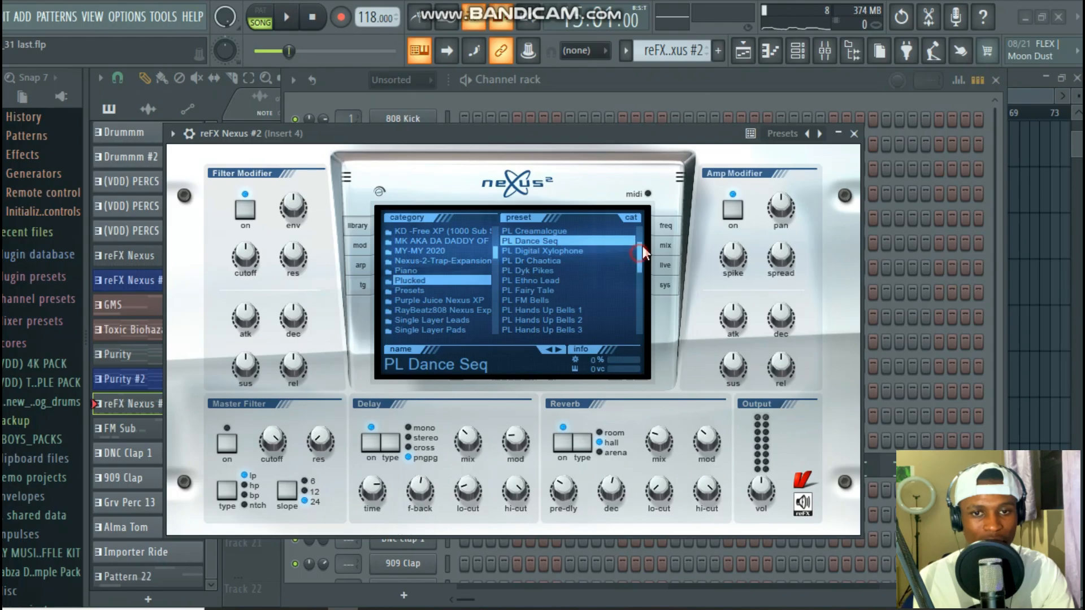
{"action": "left_click_drag", "start_coordinate": [642, 246], "coordinate": [642, 219]}
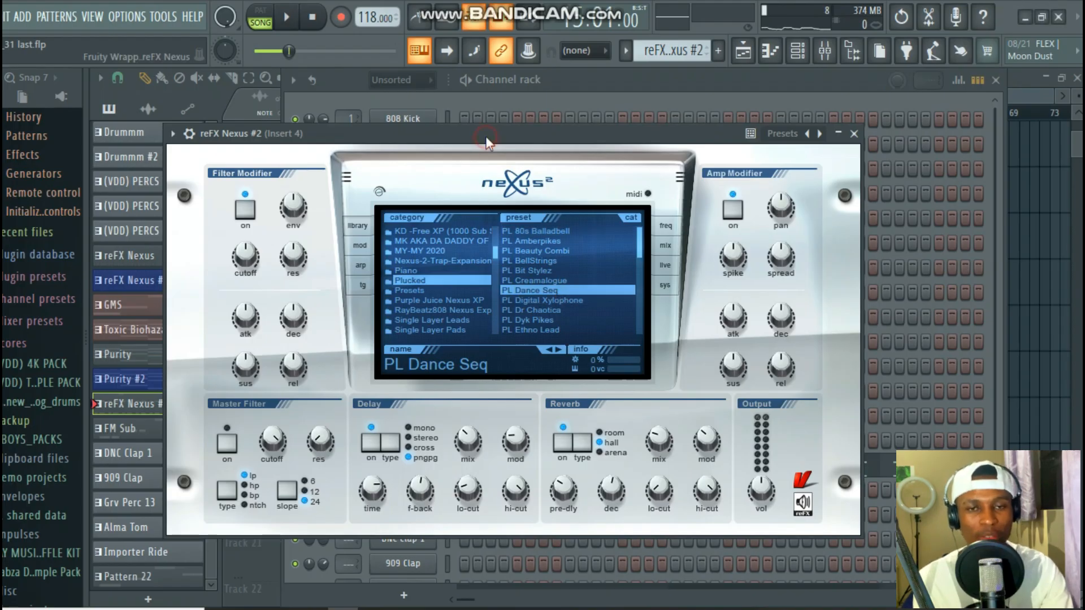
Step: Audition the PL Dance Seq preset by playing several single notes, including F#5 and G#5
{"action": "key", "text": "2"}
{"action": "key", "text": "h"}
{"action": "key", "text": "2"}
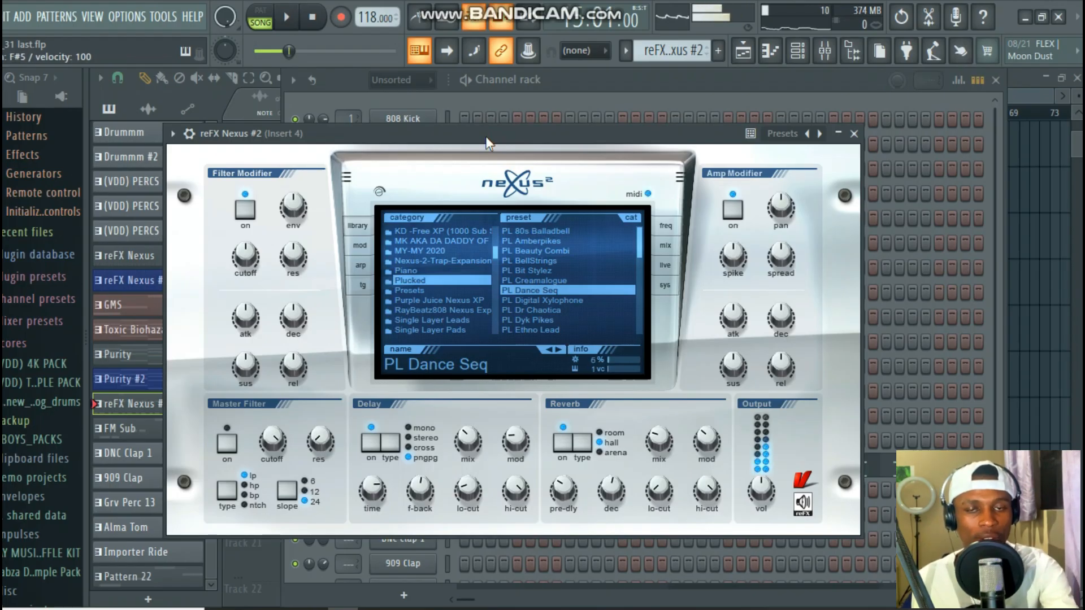
{"action": "key", "text": "3"}
{"action": "key", "text": "h"}
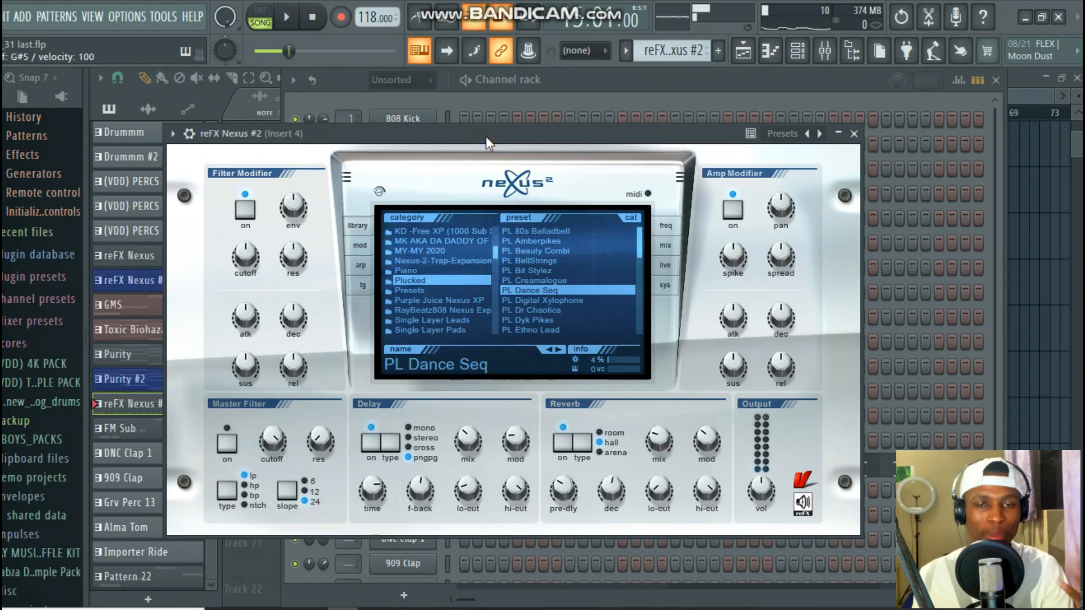
{"action": "mouse_move", "coordinate": [788, 273]}
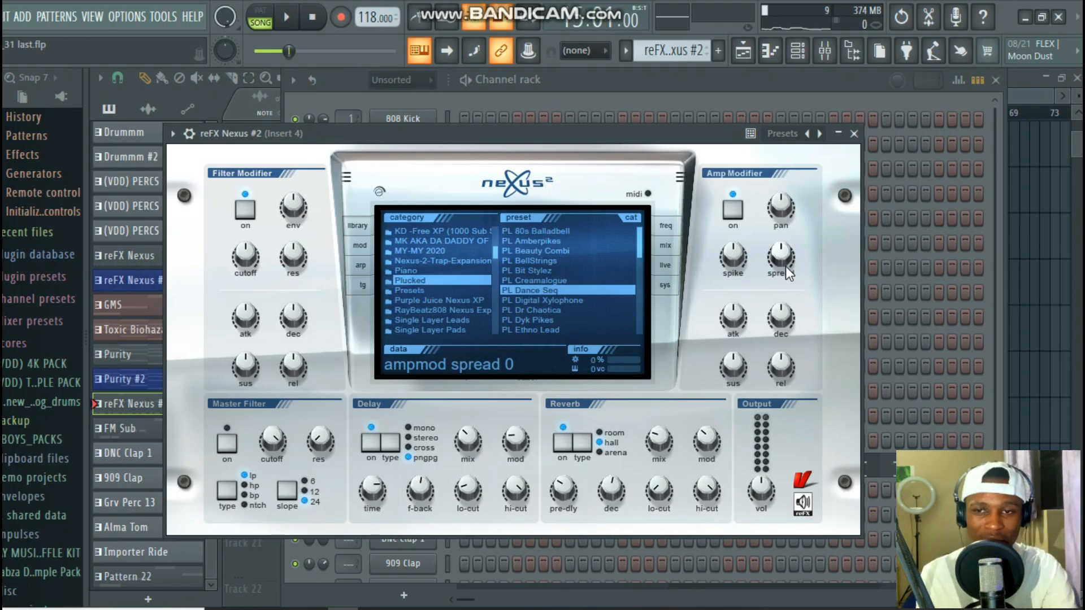
Step: Close the reFX Nexus #2 plugin and the channel rack, replay the song from bar 15, and stop it
{"action": "left_click", "coordinate": [854, 133]}
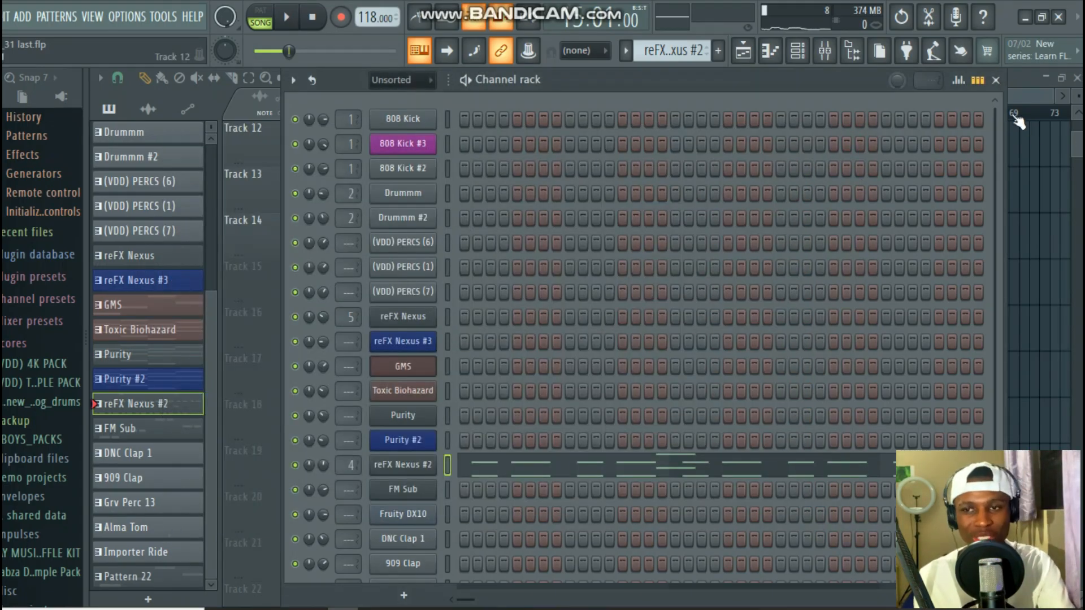
{"action": "left_click", "coordinate": [997, 81]}
{"action": "key", "text": "space"}
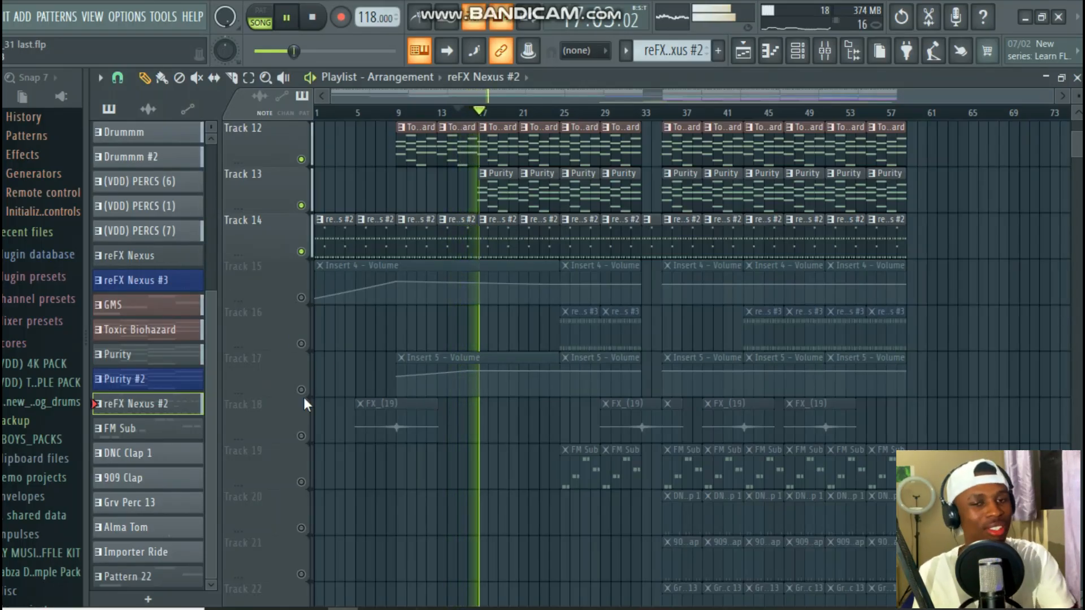
{"action": "scroll", "coordinate": [503, 336], "scroll_direction": "up", "scroll_amount": 1}
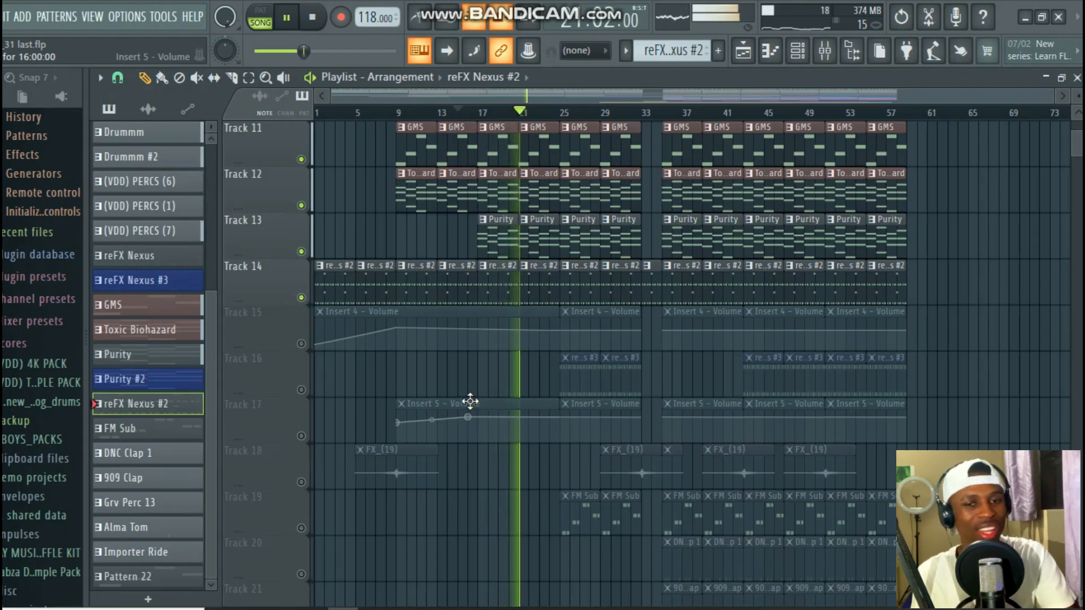
{"action": "left_click", "coordinate": [316, 28]}
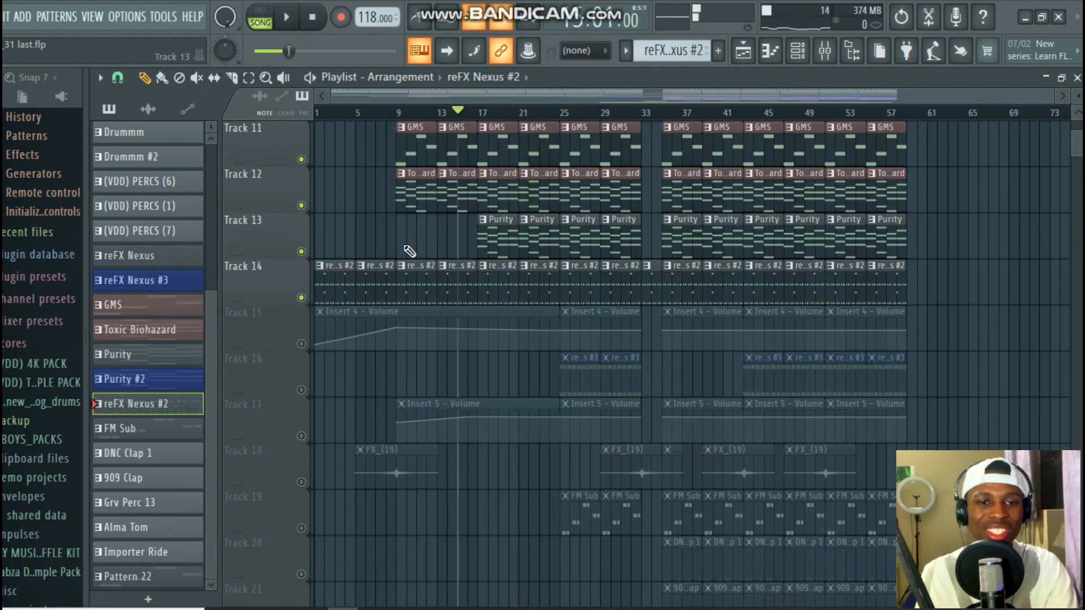
Step: Unmute Track 15 with the Insert 4 - Volume automation, and play the song from bar 1 to hear the volume rise
{"action": "left_click", "coordinate": [302, 343]}
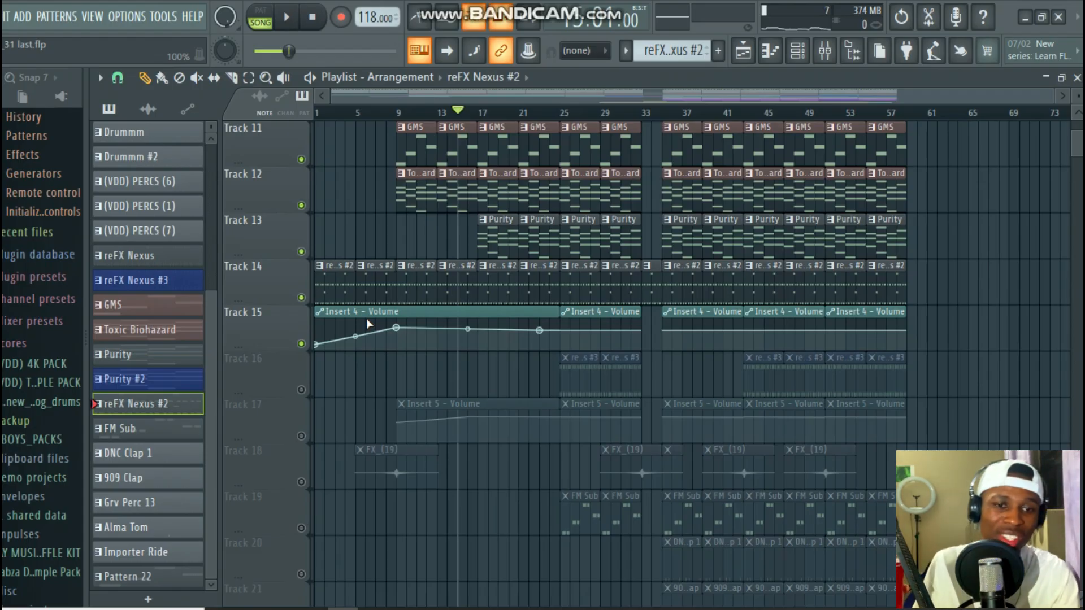
{"action": "left_click_drag", "start_coordinate": [361, 115], "coordinate": [330, 134]}
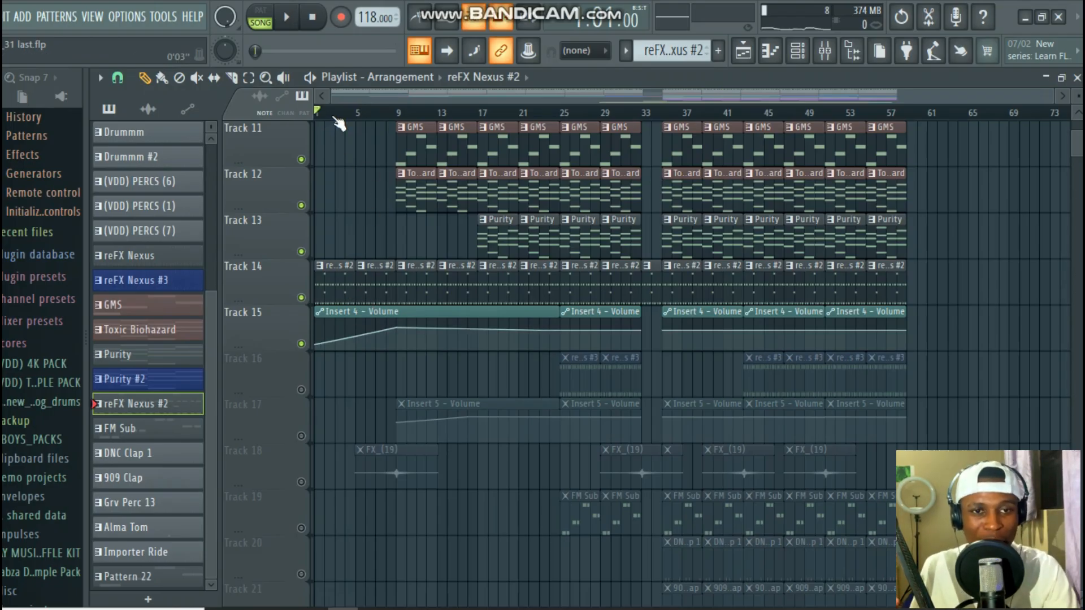
{"action": "scroll", "coordinate": [339, 110], "scroll_direction": "up", "scroll_amount": 5}
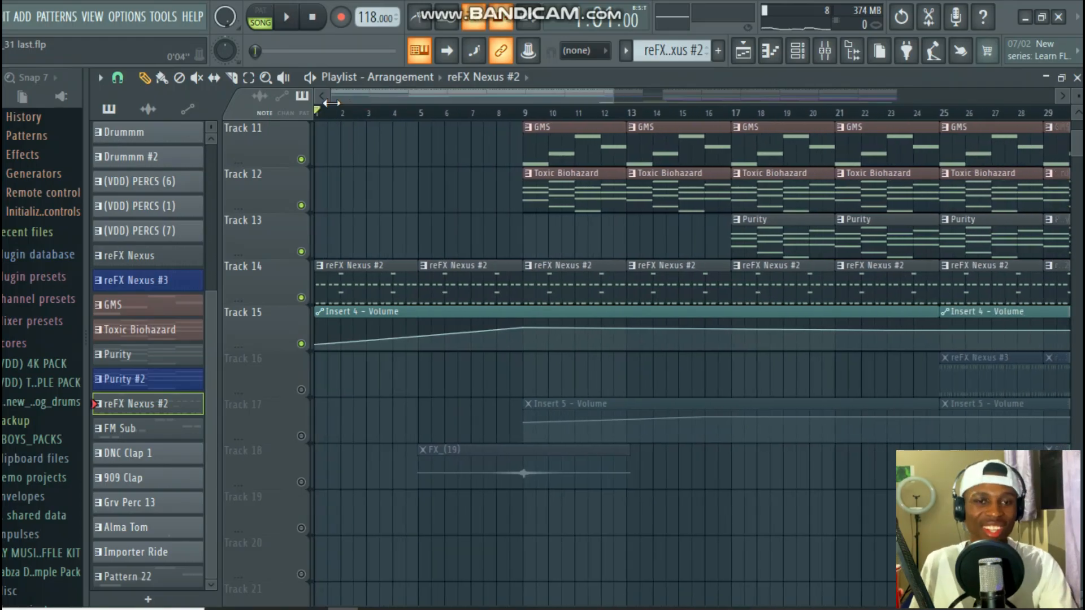
{"action": "key", "text": "space"}
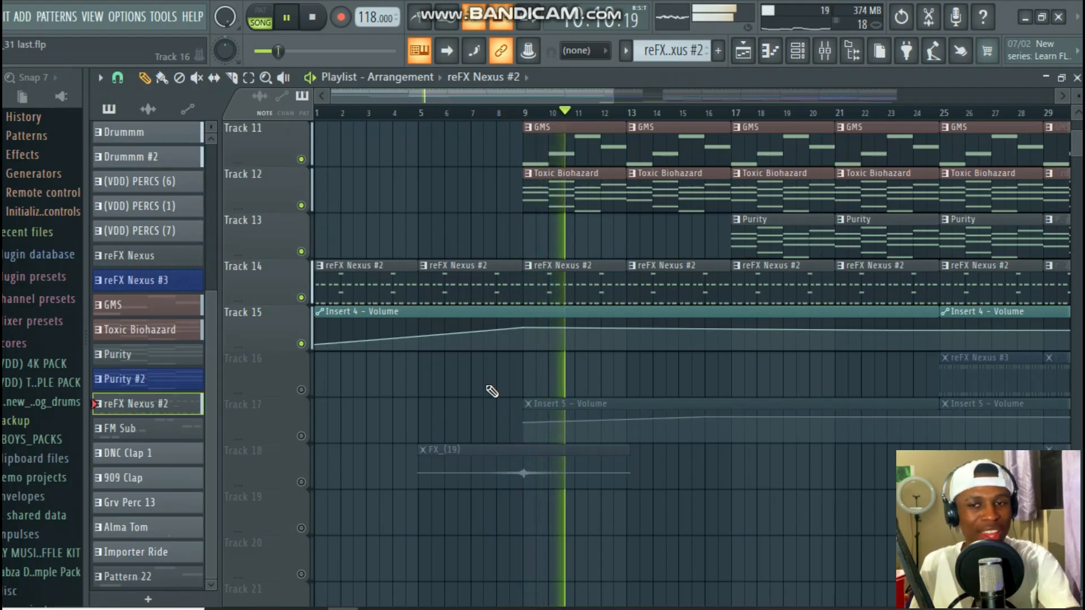
{"action": "key", "text": "space"}
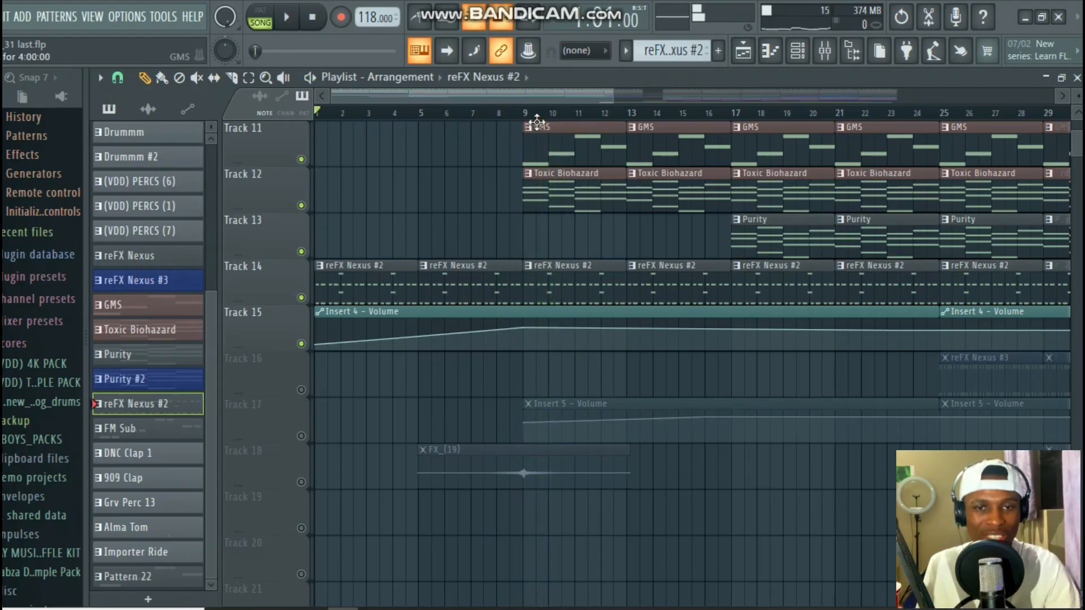
Step: Examine how the Insert 4 - Volume automation on Track 15 lines up with the drum, percussion and melody layers from bar 1
{"action": "scroll", "coordinate": [538, 116], "scroll_direction": "down", "scroll_amount": 3}
{"action": "scroll", "coordinate": [438, 120], "scroll_direction": "up", "scroll_amount": 3}
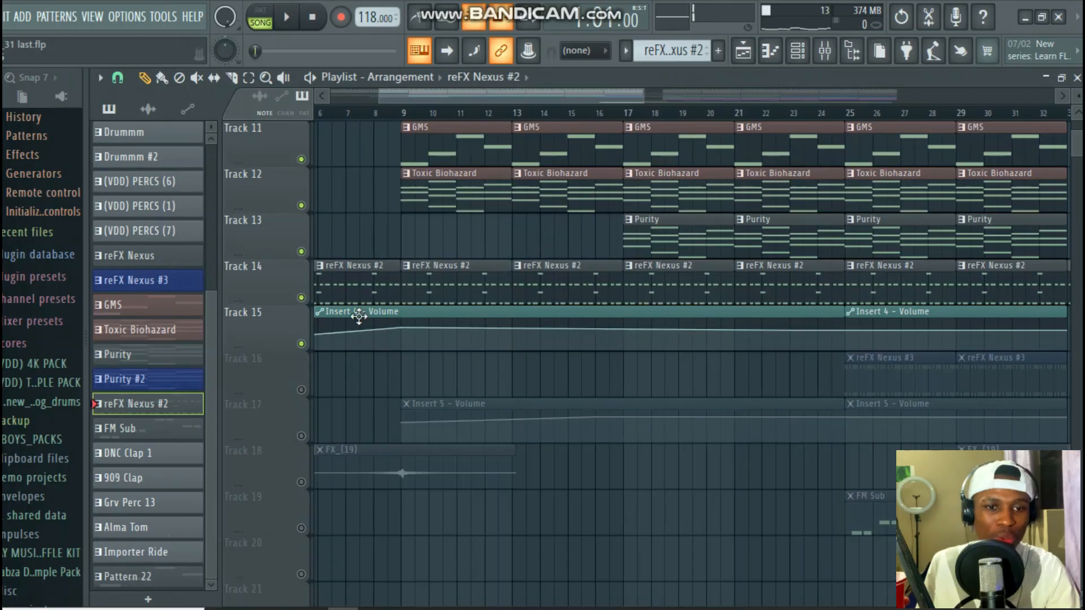
{"action": "scroll", "coordinate": [431, 388], "scroll_direction": "down", "scroll_amount": 1}
{"action": "scroll", "coordinate": [431, 388], "scroll_direction": "up", "scroll_amount": 2}
{"action": "scroll", "coordinate": [432, 387], "scroll_direction": "up", "scroll_amount": 6}
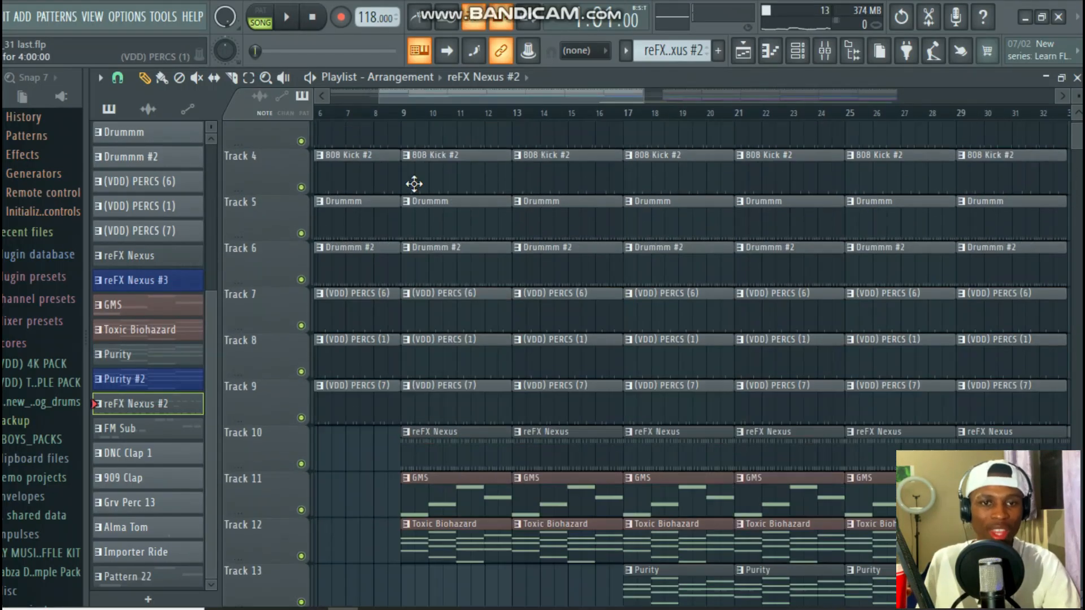
{"action": "left_click_drag", "start_coordinate": [428, 95], "coordinate": [310, 134]}
{"action": "scroll", "coordinate": [427, 282], "scroll_direction": "down", "scroll_amount": 3}
{"action": "scroll", "coordinate": [524, 303], "scroll_direction": "down", "scroll_amount": 4}
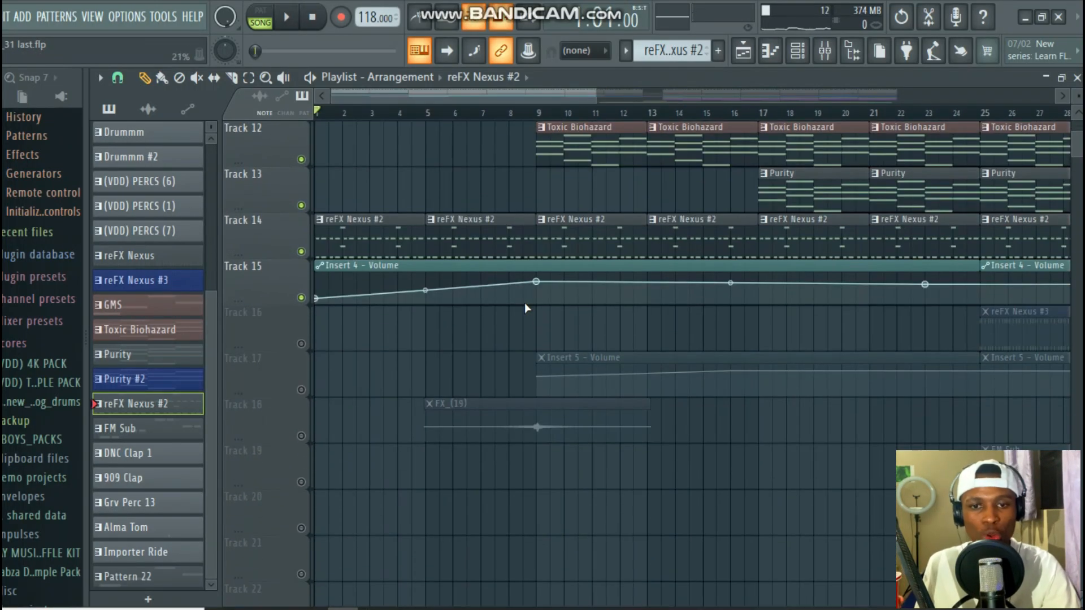
{"action": "scroll", "coordinate": [525, 303], "scroll_direction": "up", "scroll_amount": 4}
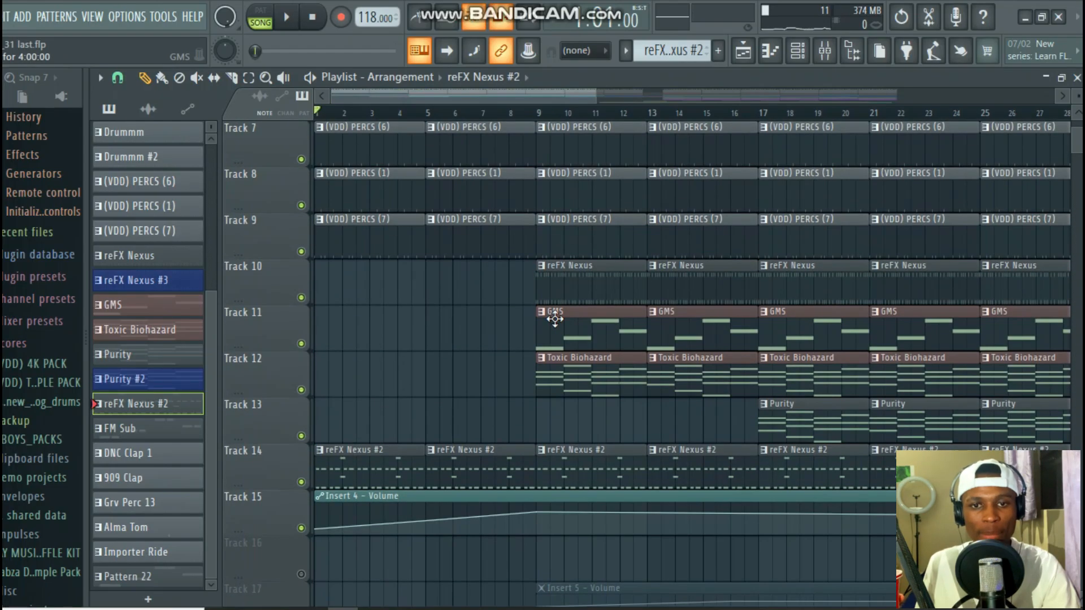
Step: Place a reFX Nexus pattern at bar 1 on Track 10, audition it with the track soloed, and unsolo the track
{"action": "left_click", "coordinate": [553, 295]}
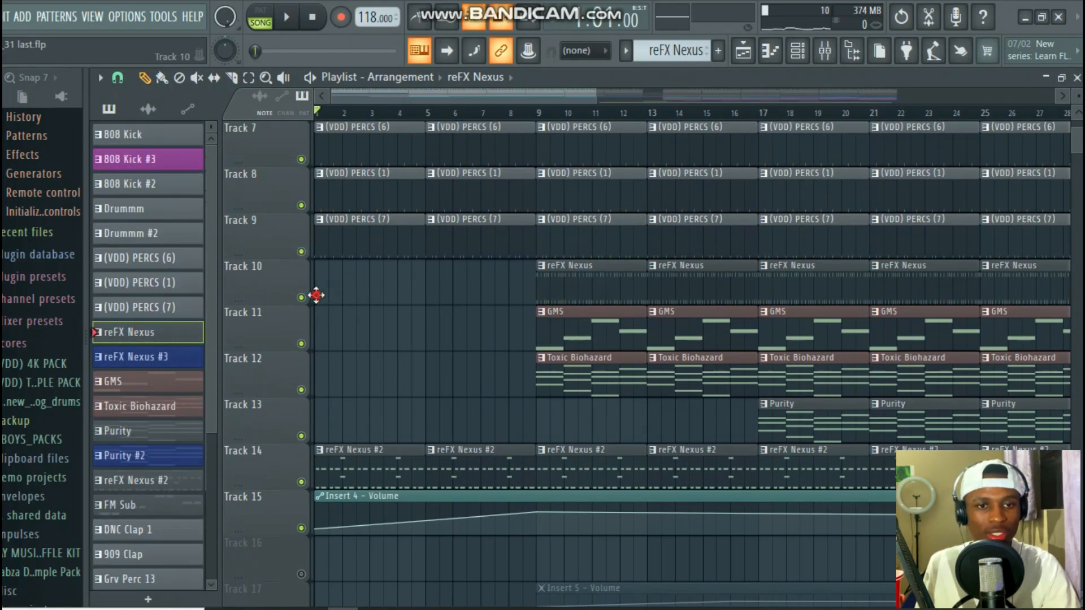
{"action": "left_click", "coordinate": [316, 295]}
{"action": "left_click", "coordinate": [301, 298], "text": "ctrl"}
{"action": "key", "text": "space"}
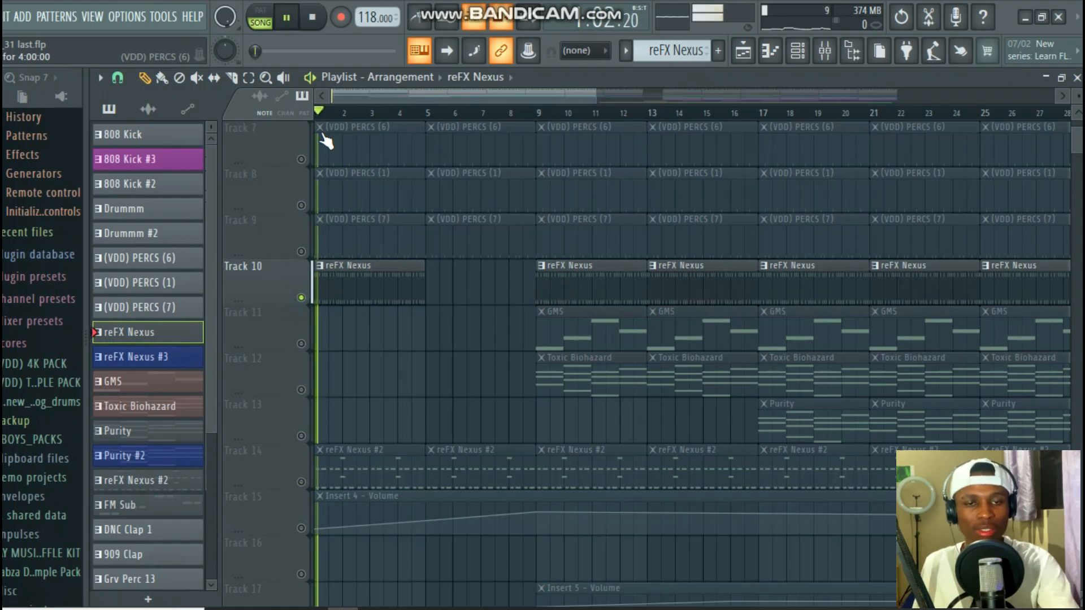
{"action": "left_click", "coordinate": [301, 297], "text": "ctrl"}
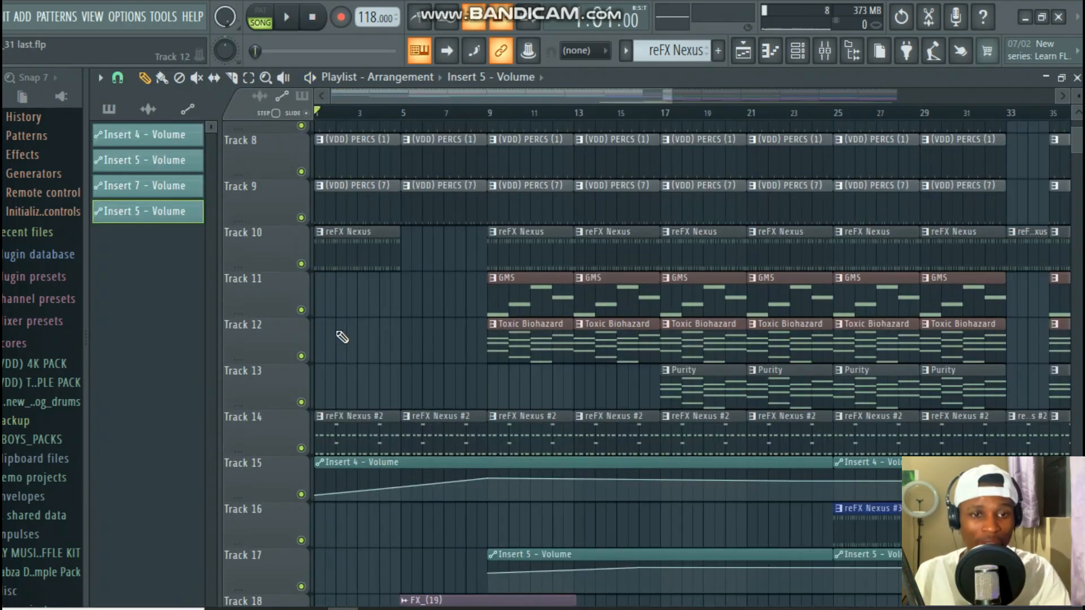
Step: Pick the reFX Nexus pattern and show all channels in the channel rack to check which mixer insert it uses
{"action": "left_click", "coordinate": [365, 261]}
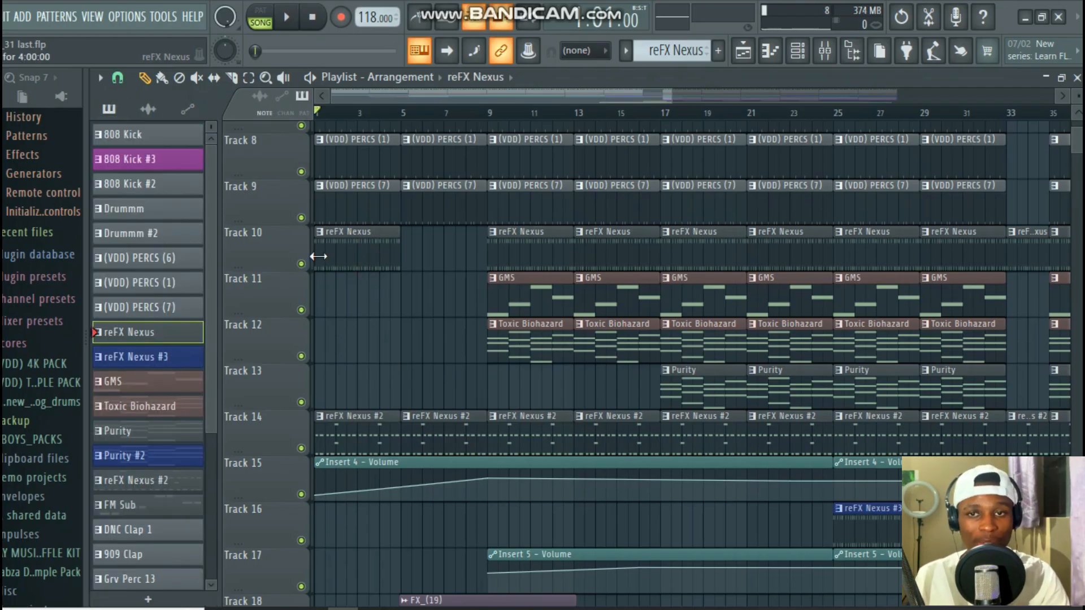
{"action": "left_click", "coordinate": [798, 52]}
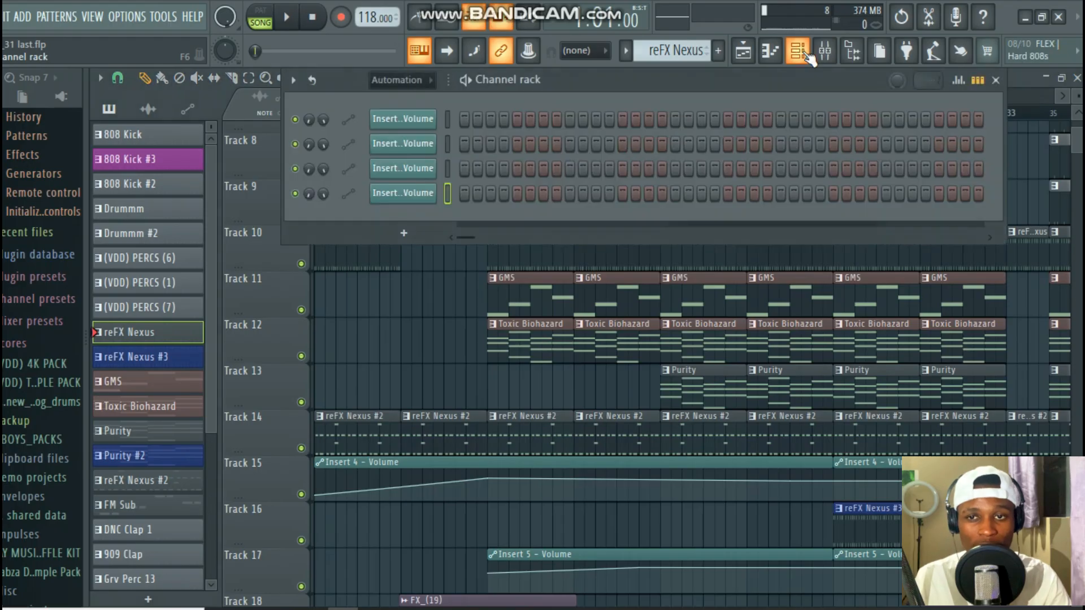
{"action": "left_click", "coordinate": [431, 85]}
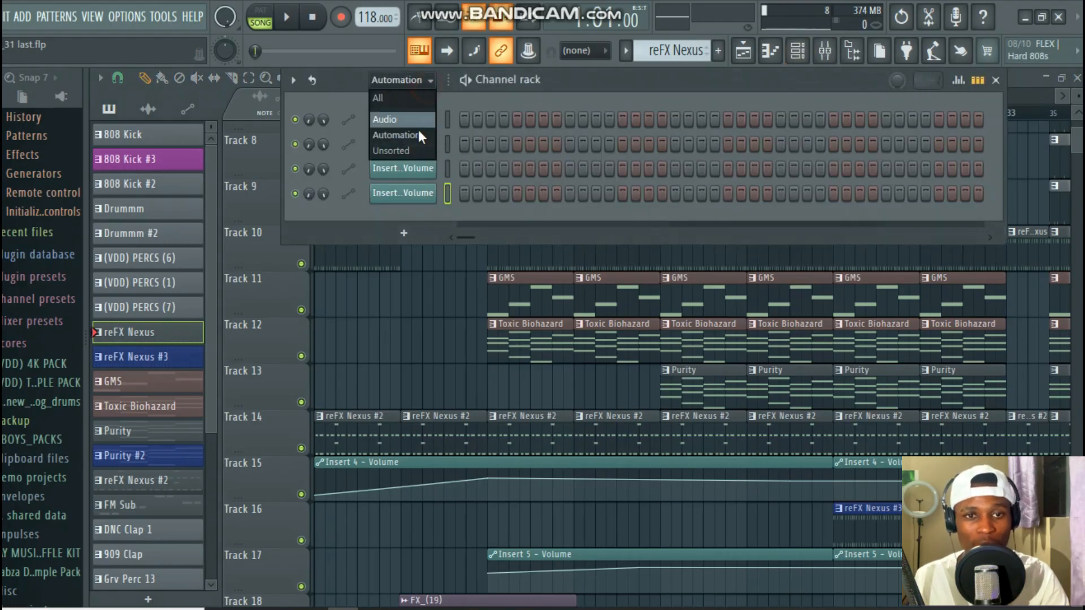
{"action": "left_click", "coordinate": [407, 101]}
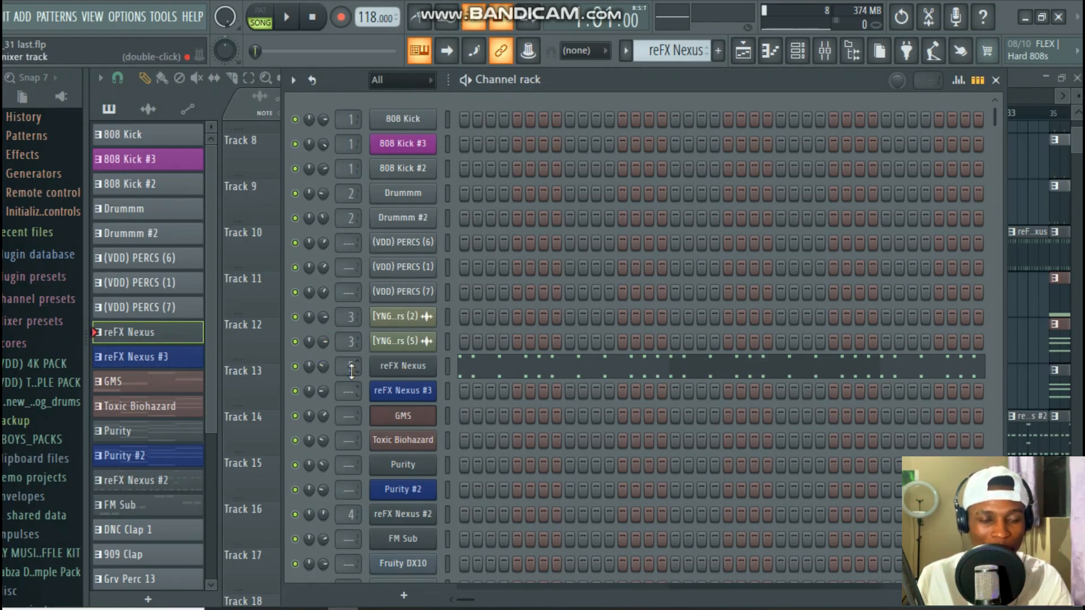
Step: Open the mixer, play the song from bar 1 while watching the Insert 5 level, and stop playback
{"action": "left_click", "coordinate": [830, 56]}
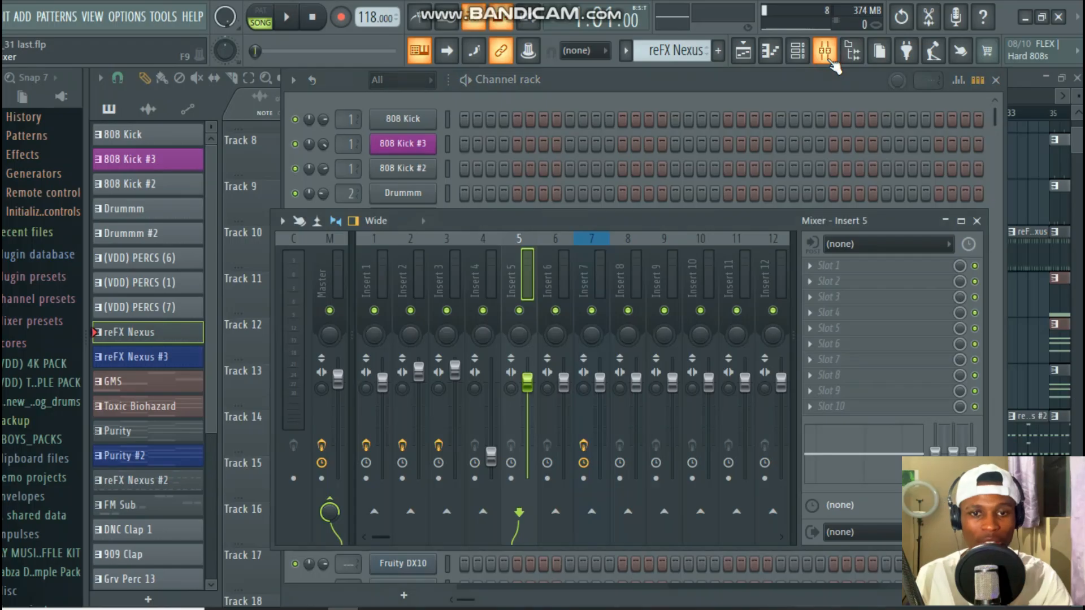
{"action": "left_click_drag", "start_coordinate": [532, 228], "coordinate": [620, 210]}
{"action": "key", "text": "space"}
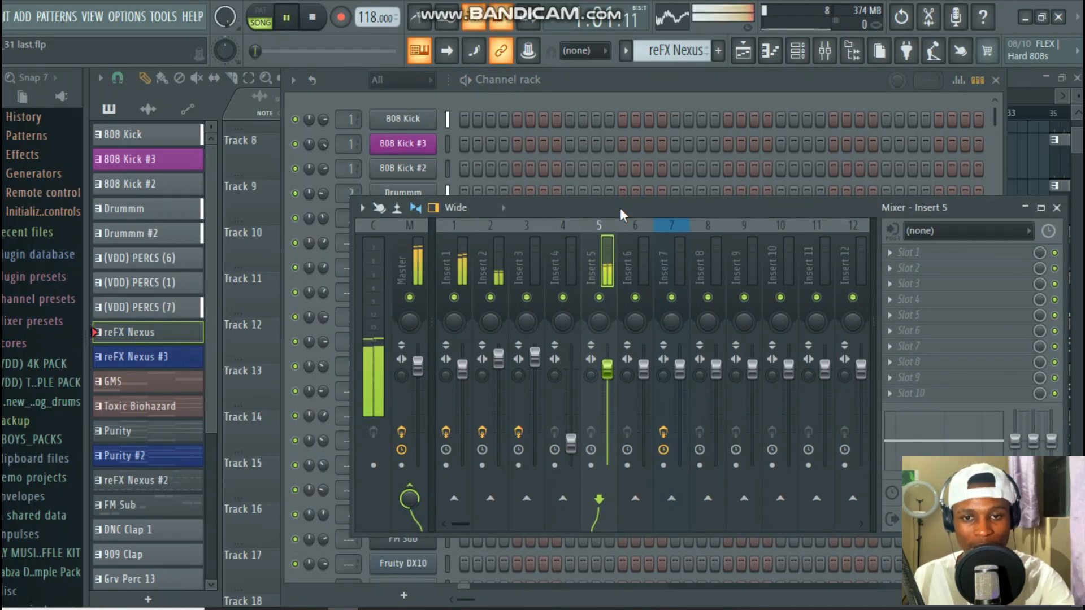
{"action": "key", "text": "space"}
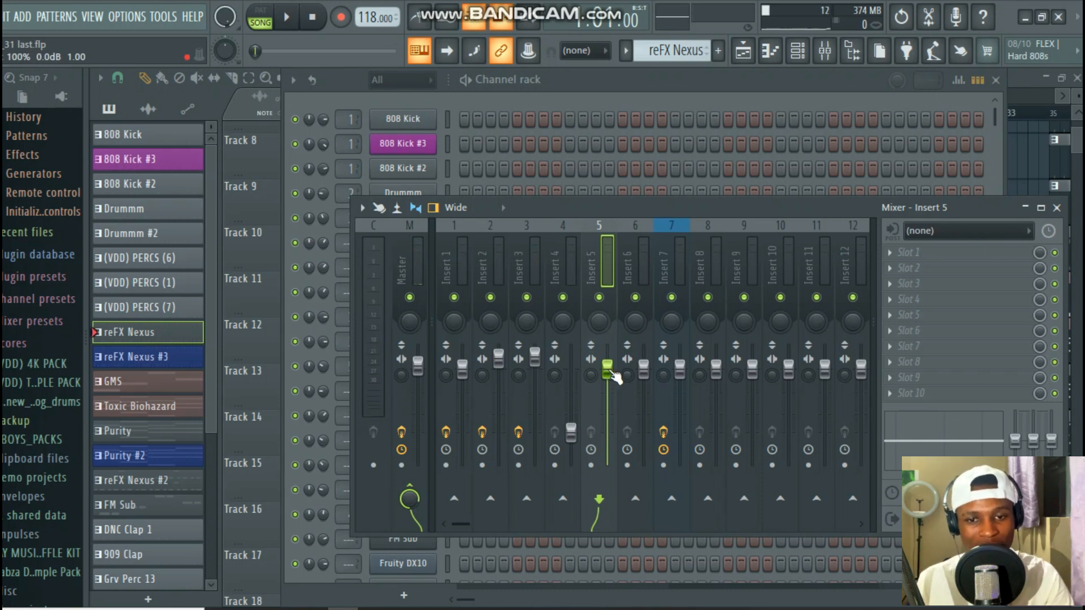
Step: Create an automation clip for the Insert 5 volume fader and close the mixer and channel rack
{"action": "right_click", "coordinate": [609, 370]}
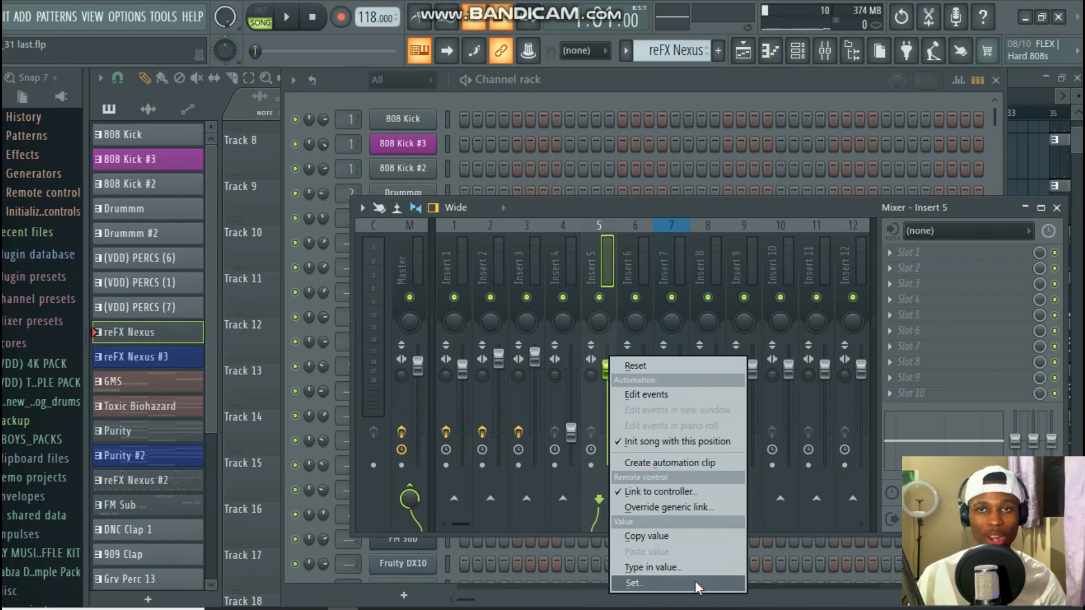
{"action": "left_click", "coordinate": [690, 462]}
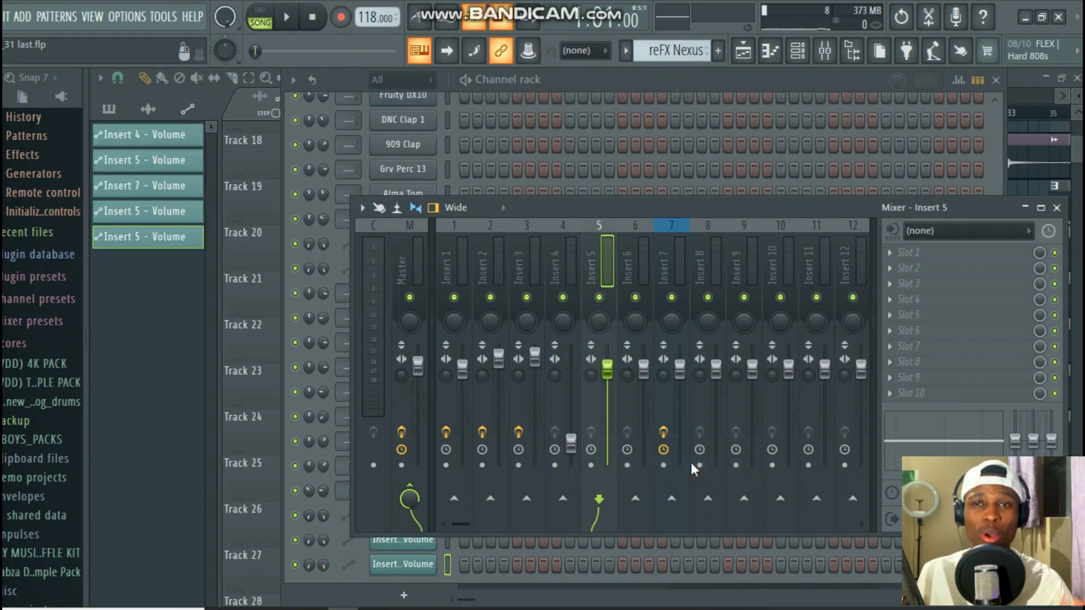
{"action": "left_click", "coordinate": [1056, 208]}
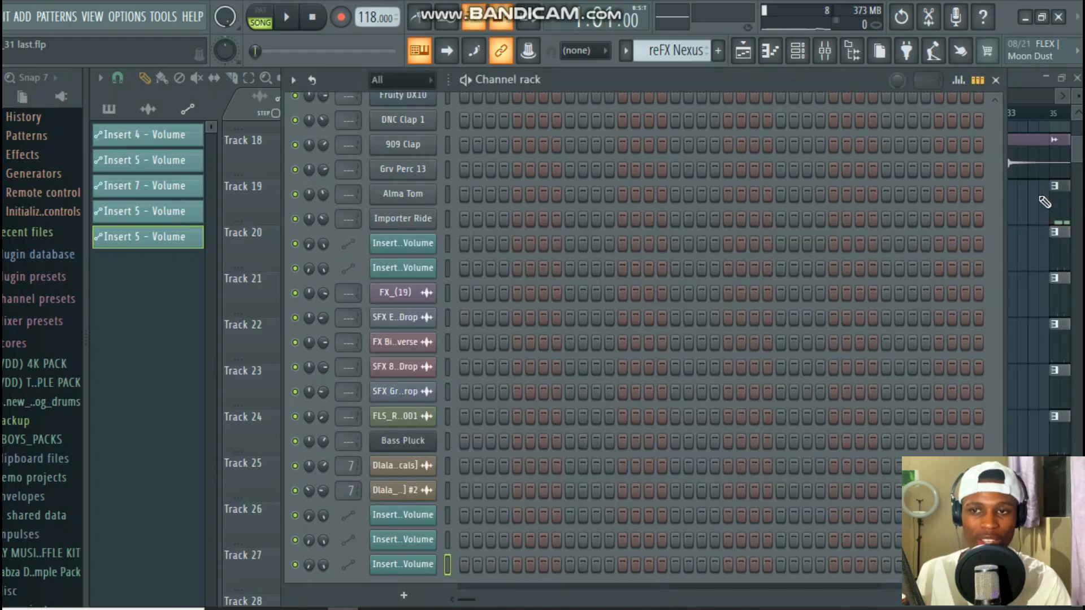
{"action": "left_click", "coordinate": [996, 79]}
Step: Slice the new Insert 5 - Volume clip on Track 27 at bar 9 and delete the part after the cut
{"action": "scroll", "coordinate": [474, 324], "scroll_direction": "down", "scroll_amount": 5}
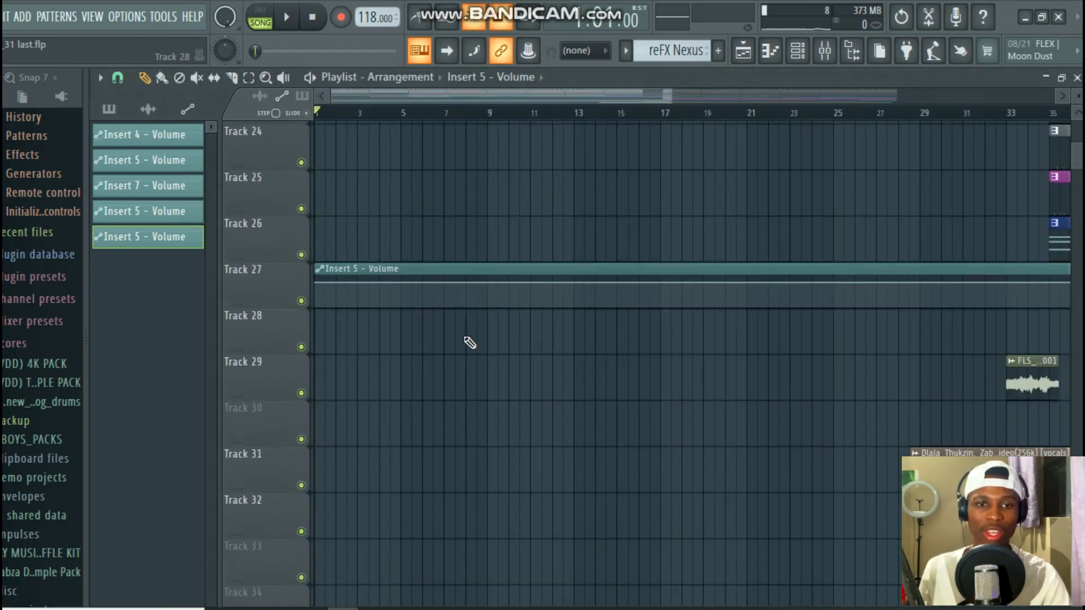
{"action": "scroll", "coordinate": [470, 342], "scroll_direction": "up", "scroll_amount": 3}
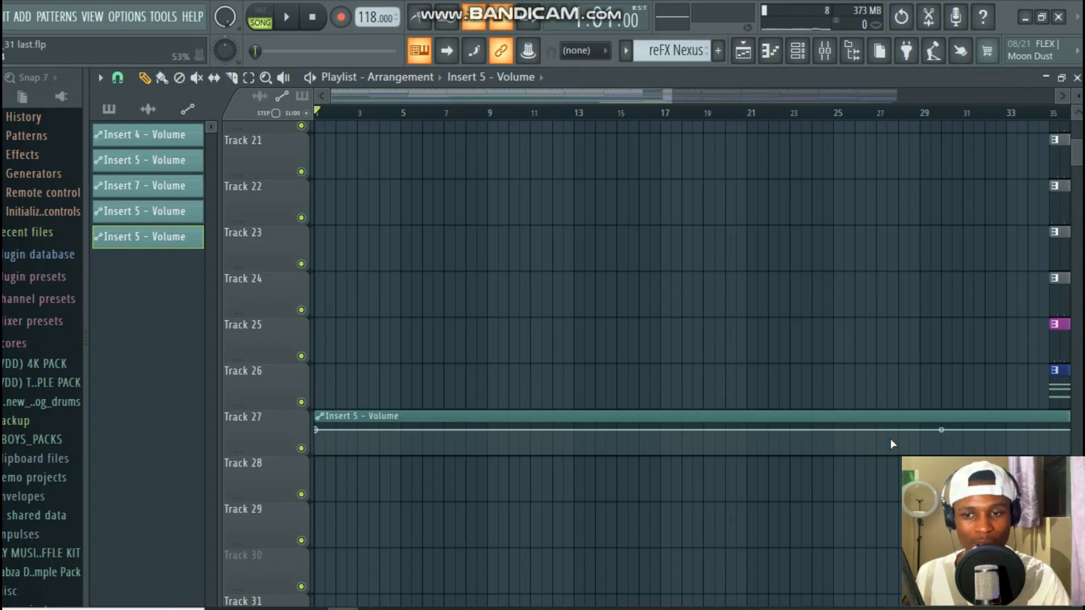
{"action": "scroll", "coordinate": [562, 283], "scroll_direction": "up", "scroll_amount": 2}
{"action": "scroll", "coordinate": [537, 116], "scroll_direction": "down", "scroll_amount": 4}
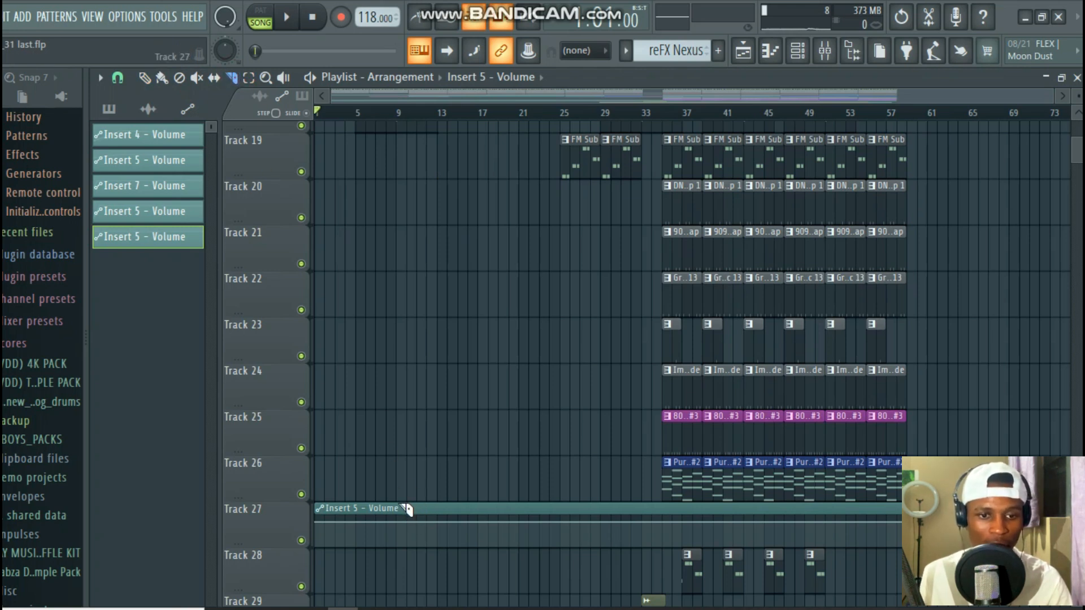
{"action": "left_click_drag", "start_coordinate": [404, 546], "coordinate": [402, 543]}
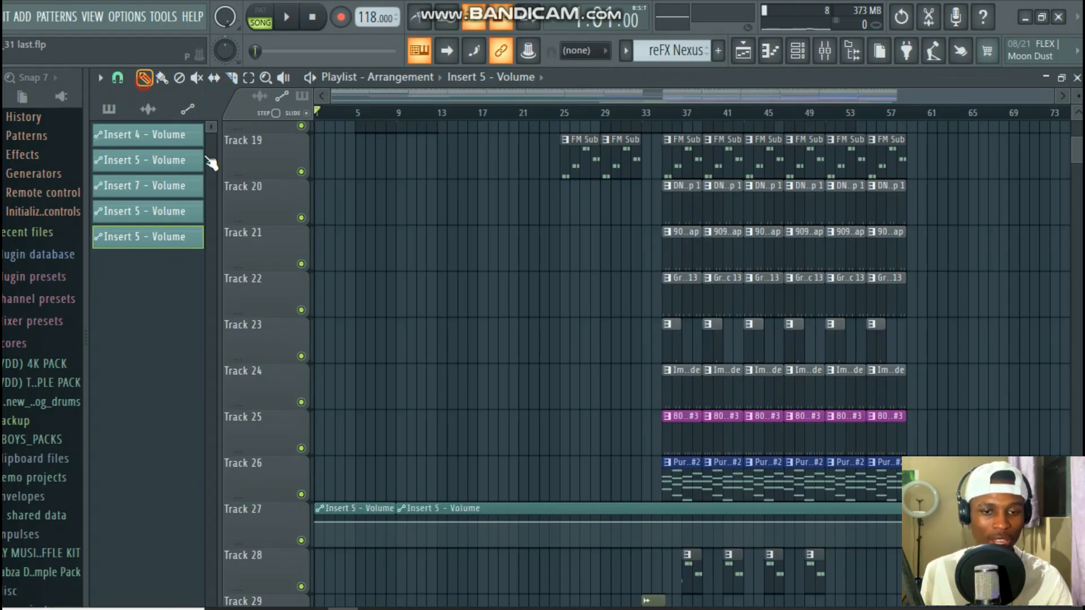
{"action": "right_click", "coordinate": [421, 526]}
Step: Move the shortened Insert 5 - Volume clip from Track 27 up to Track 13, starting at bar 1
{"action": "scroll", "coordinate": [419, 570], "scroll_direction": "up", "scroll_amount": 3}
{"action": "left_click_drag", "start_coordinate": [358, 577], "coordinate": [351, 299]}
{"action": "scroll", "coordinate": [341, 122], "scroll_direction": "up", "scroll_amount": 5}
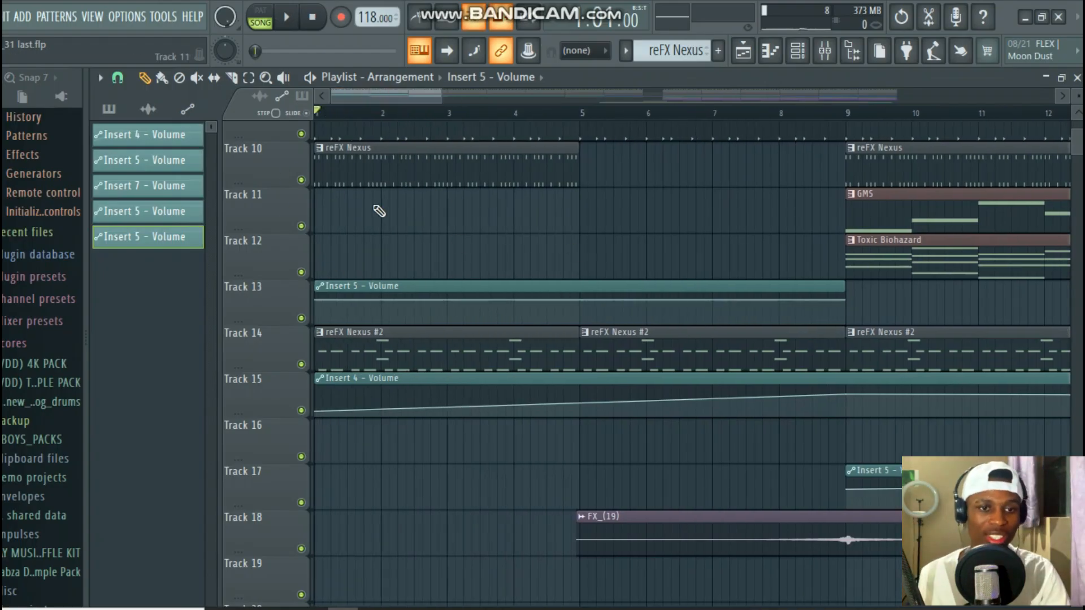
Step: Add a control point near bar 5 in the Track 13 volume clip and lower its starting point, making a fade-in for reFX Nexus
{"action": "left_click", "coordinate": [375, 165]}
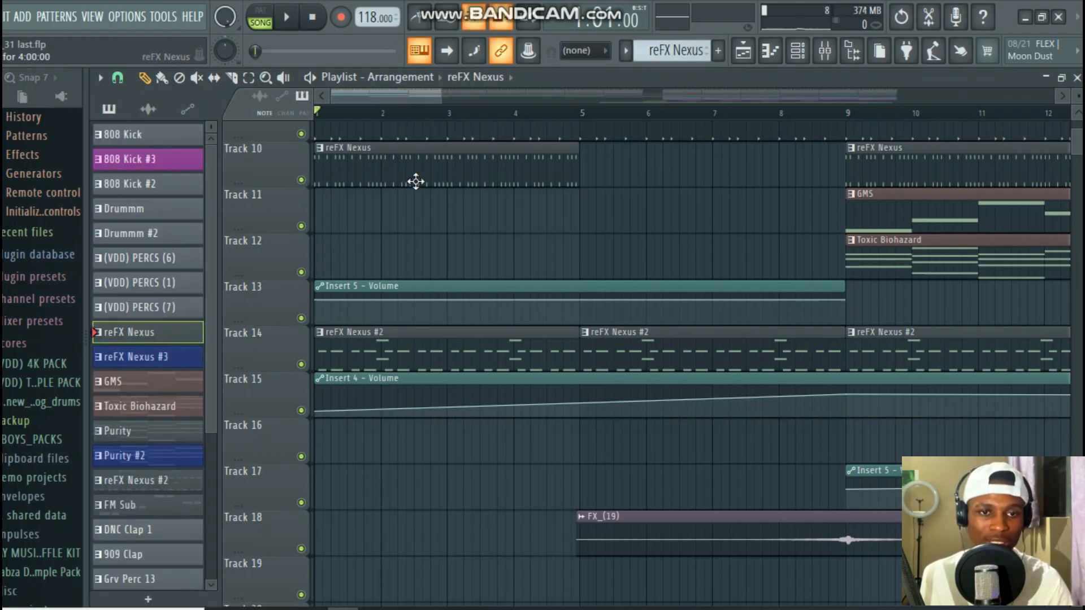
{"action": "right_click", "coordinate": [580, 300]}
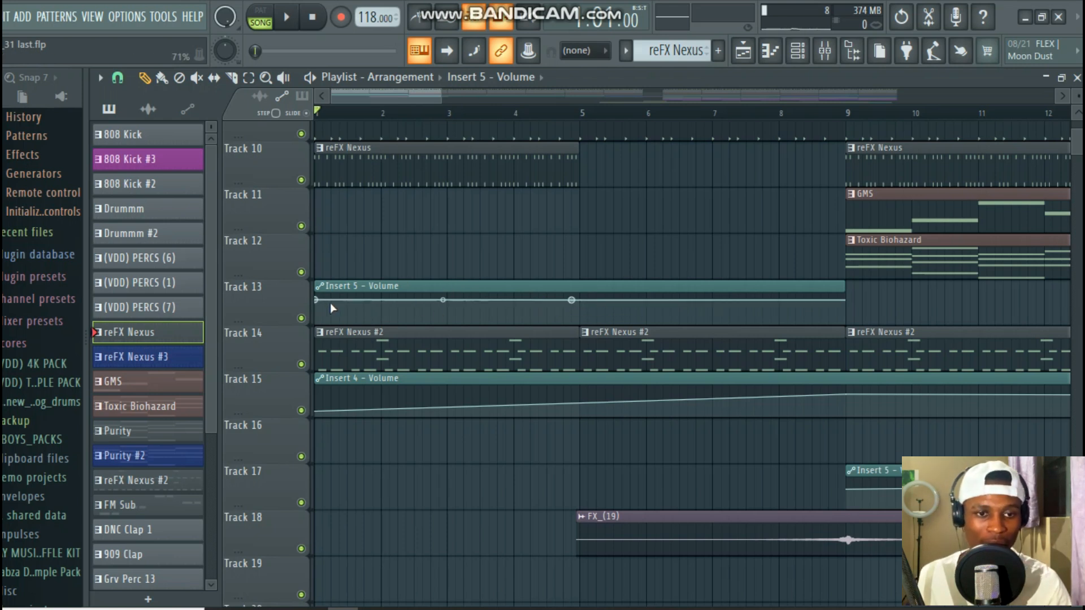
{"action": "left_click_drag", "start_coordinate": [318, 301], "coordinate": [314, 320]}
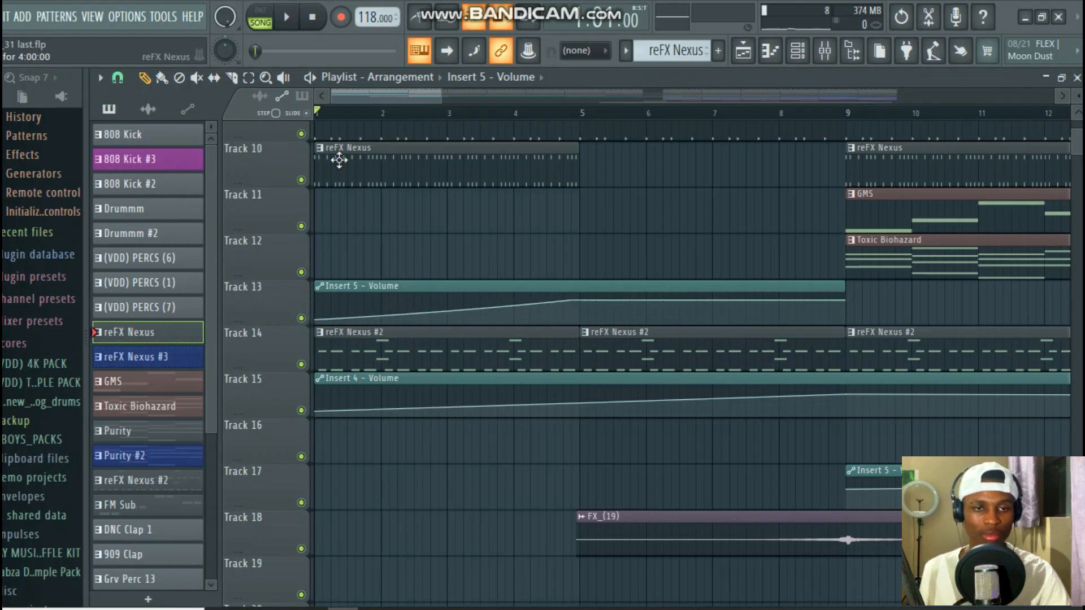
{"action": "scroll", "coordinate": [339, 120], "scroll_direction": "down", "scroll_amount": 4}
{"action": "scroll", "coordinate": [343, 122], "scroll_direction": "up", "scroll_amount": 3}
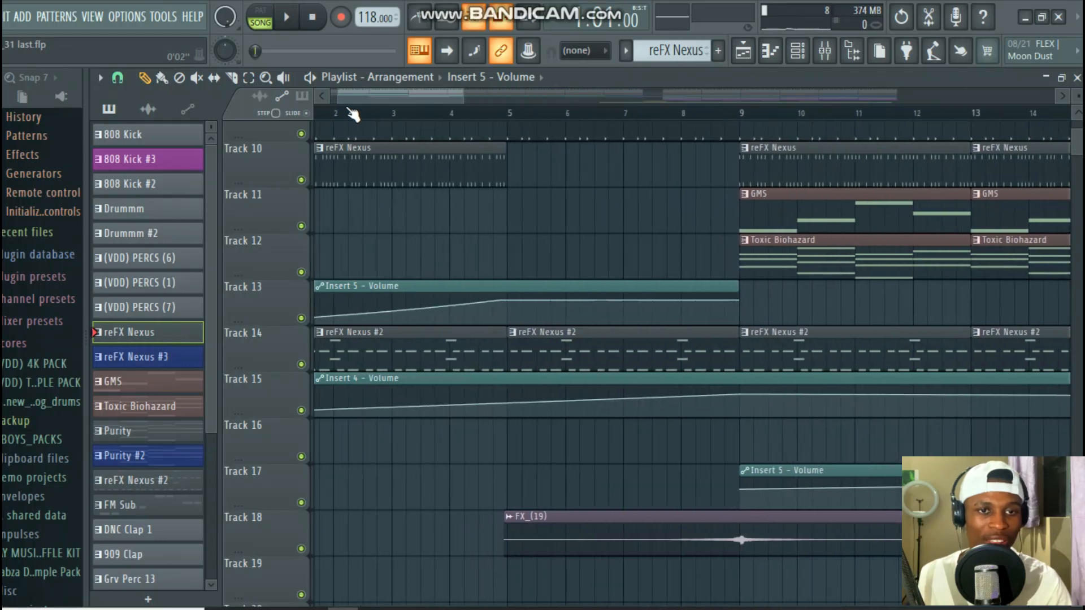
Step: Play the arrangement from bar 1
{"action": "scroll", "coordinate": [324, 104], "scroll_direction": "up", "scroll_amount": 1}
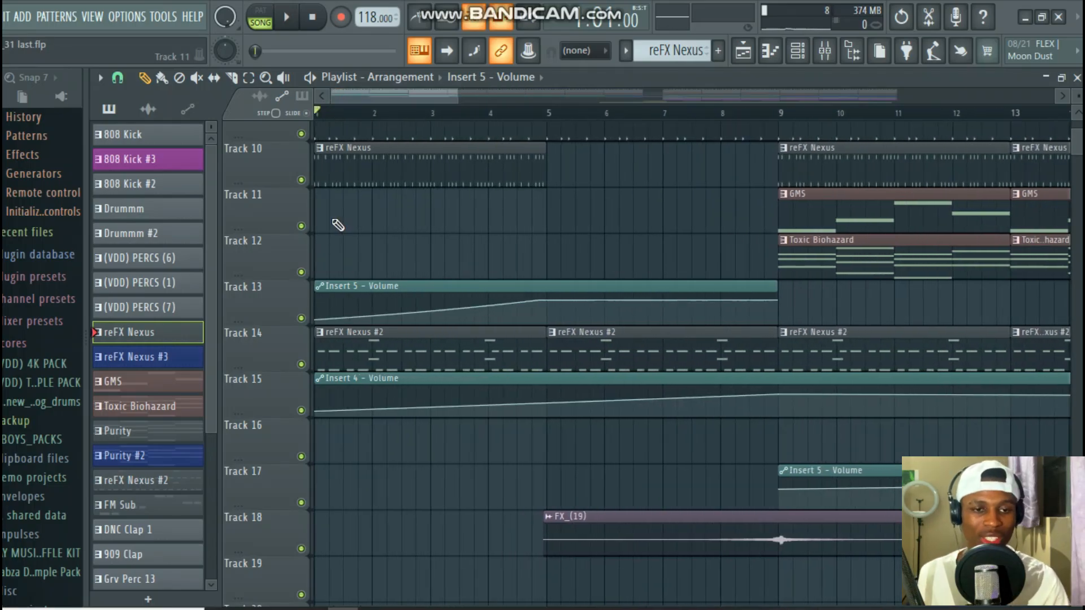
{"action": "mouse_move", "coordinate": [319, 324]}
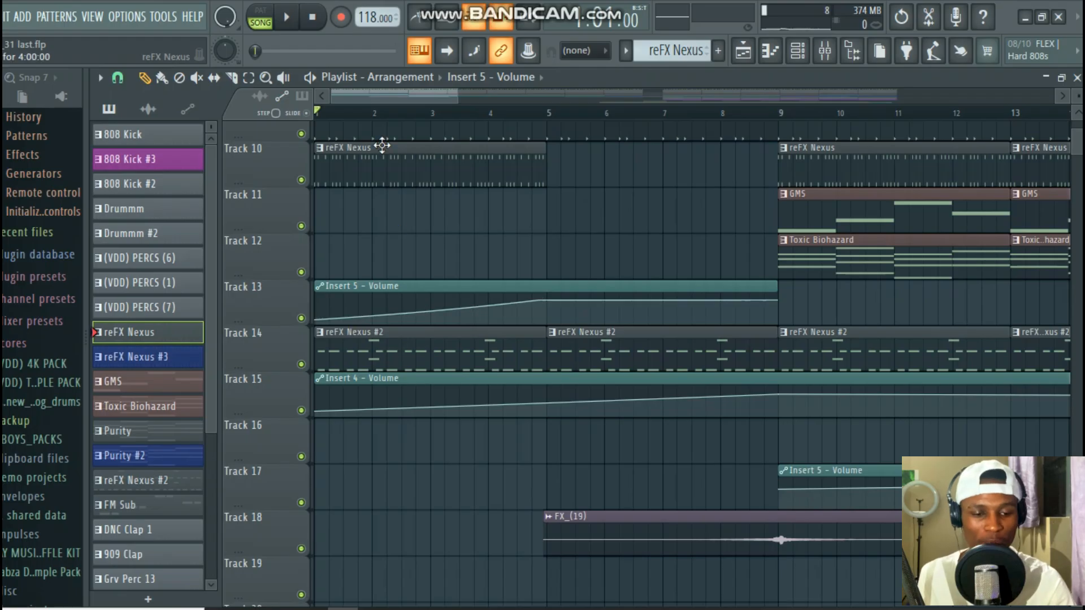
{"action": "key", "text": "space"}
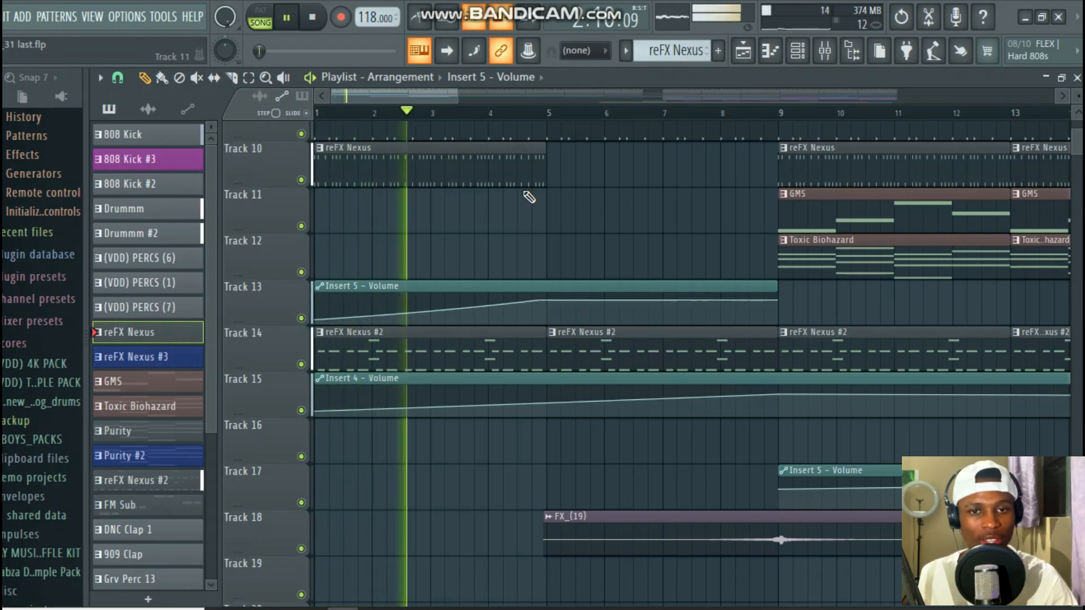
{"action": "left_click", "coordinate": [551, 170]}
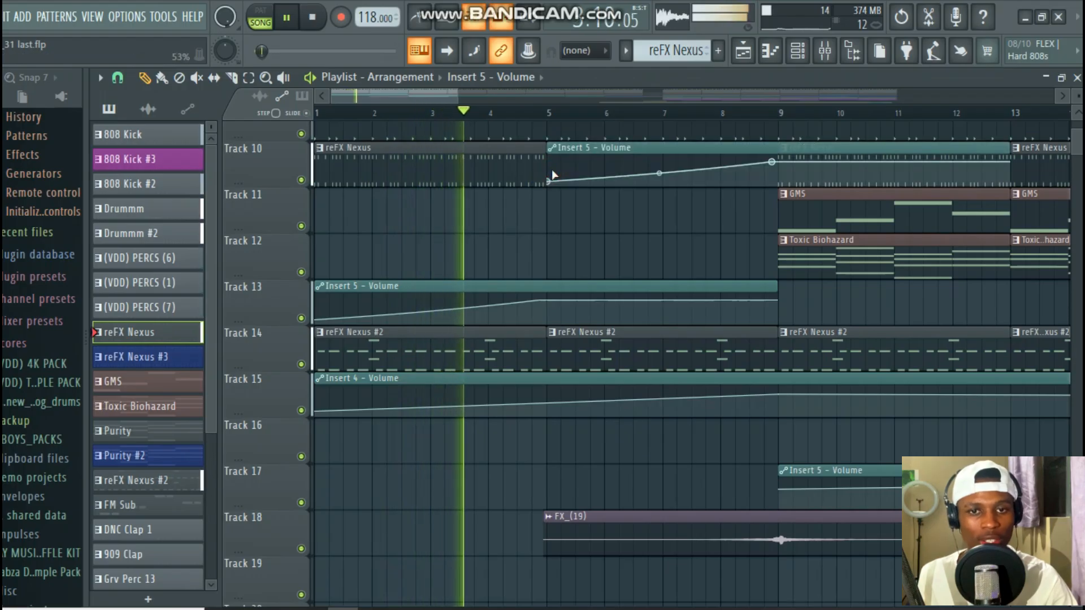
{"action": "right_click", "coordinate": [592, 183]}
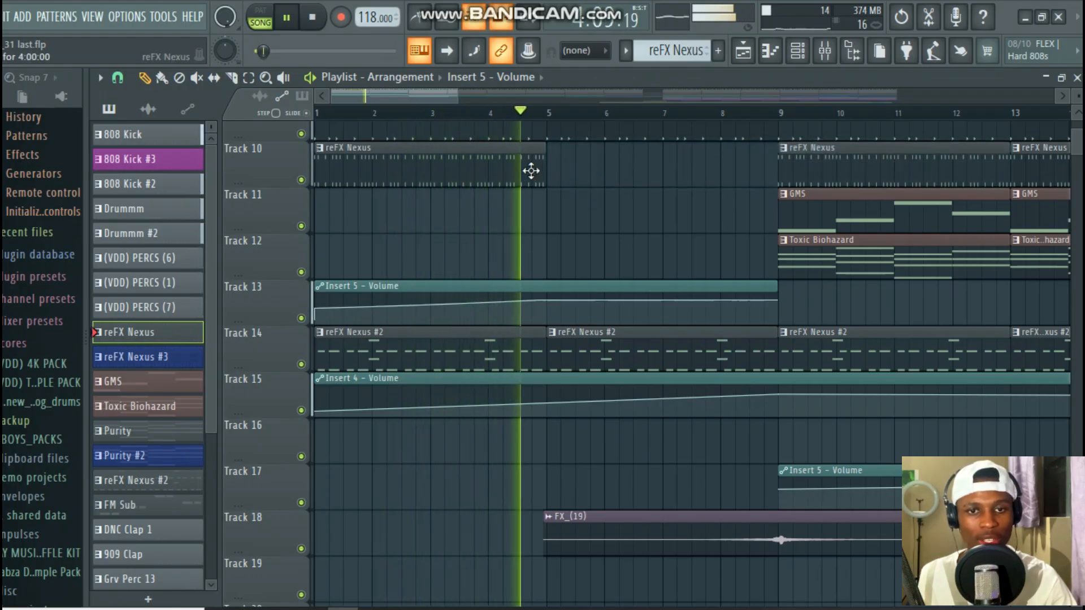
{"action": "key", "text": "space"}
{"action": "key", "text": "ctrl+z"}
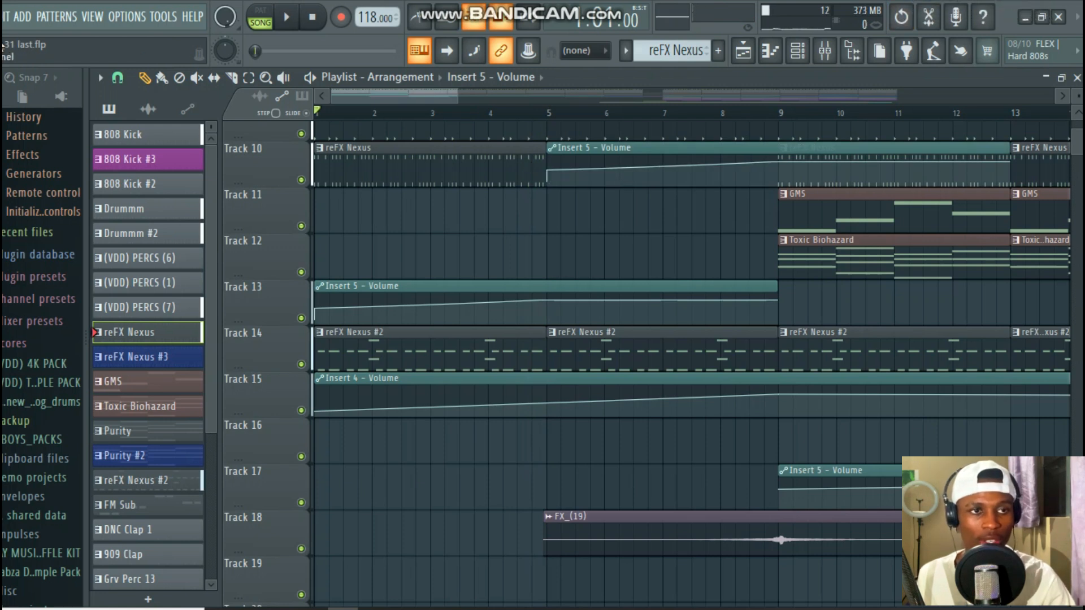
Step: Undo the last automation point addition and place a reFX Nexus pattern clip at bar 5 on Track 10
{"action": "left_click", "coordinate": [8, 16]}
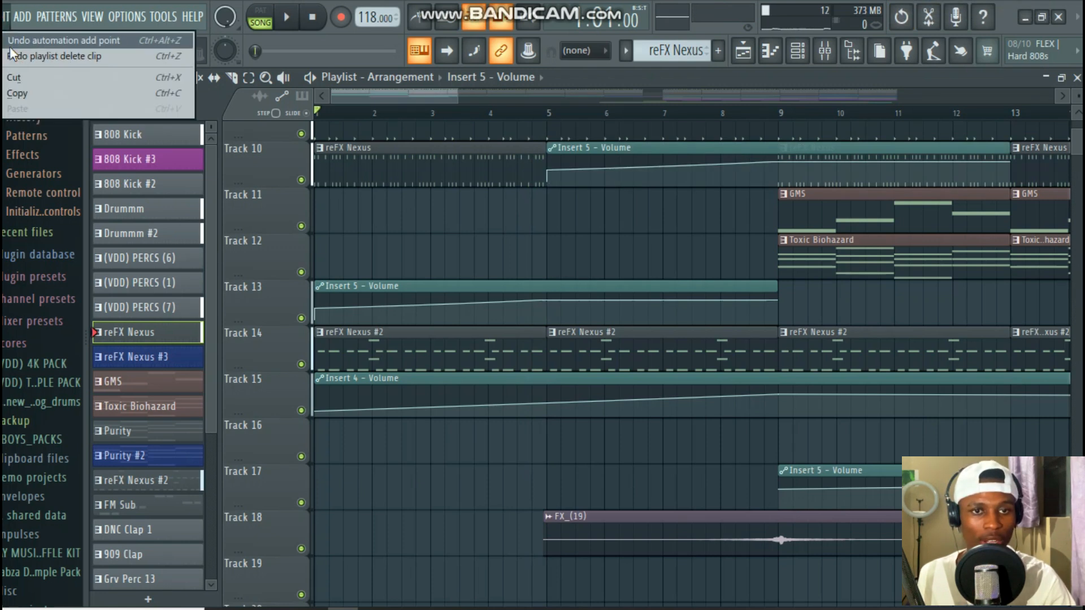
{"action": "left_click", "coordinate": [11, 40]}
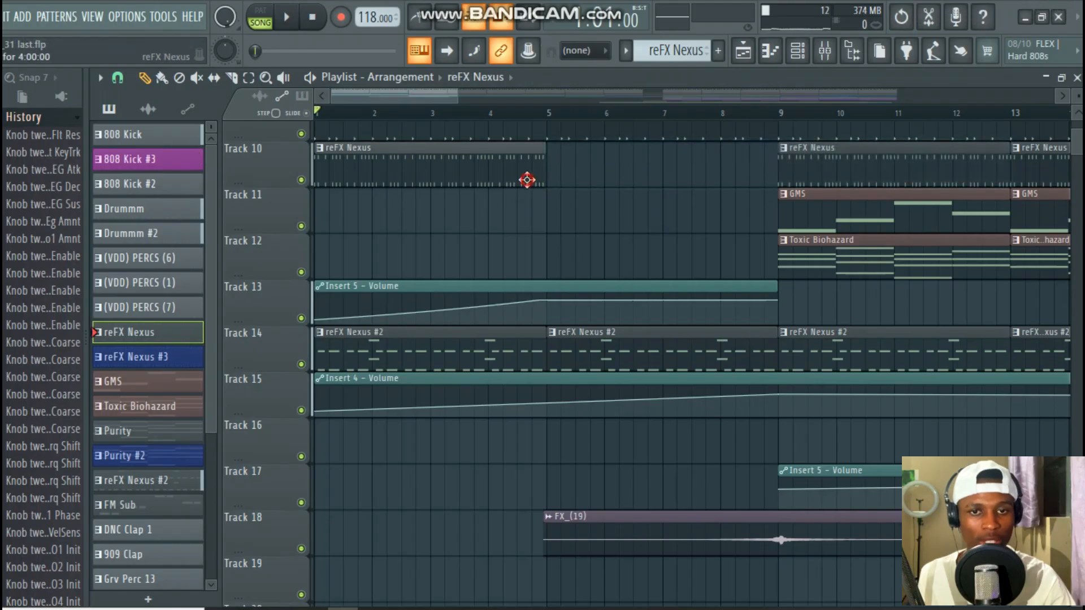
{"action": "left_click", "coordinate": [548, 172]}
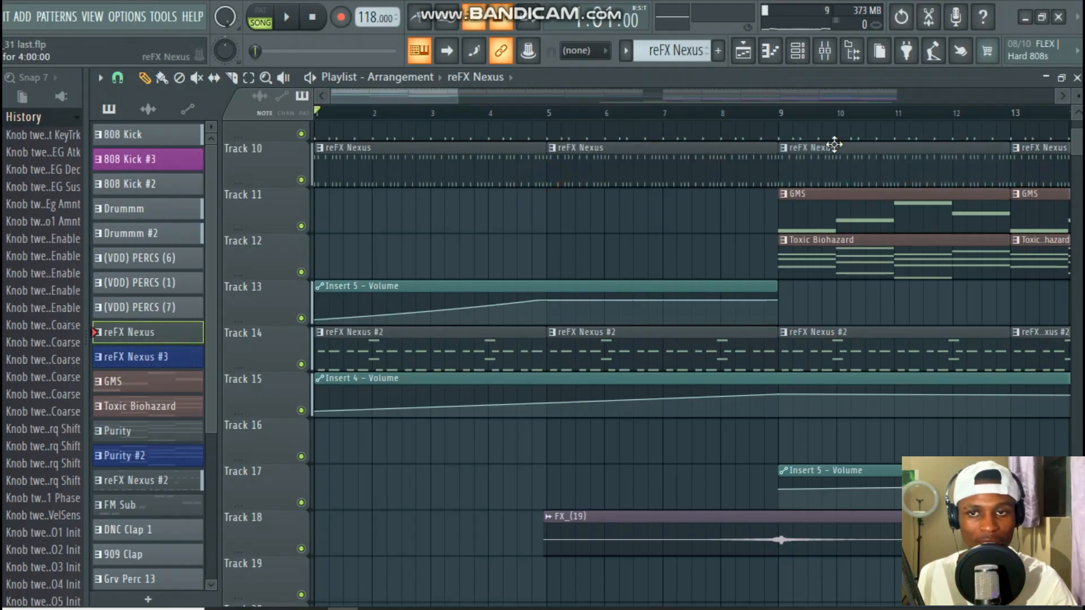
Step: Open the mixer beside the playlist and play from bar 1 to examine how the Insert 5 fader follows its volume automation
{"action": "left_click", "coordinate": [824, 50]}
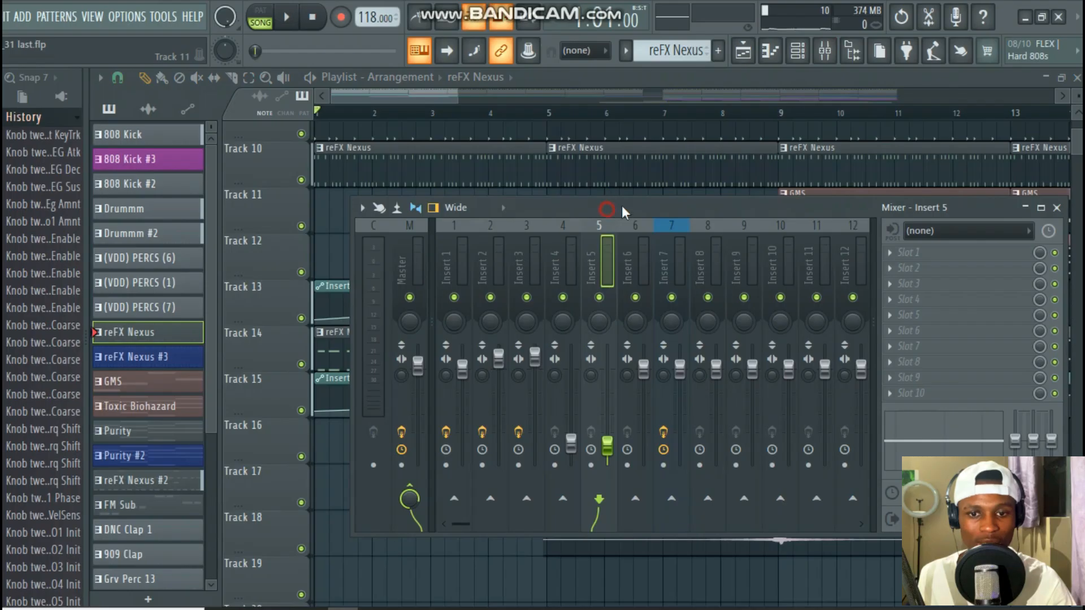
{"action": "left_click_drag", "start_coordinate": [622, 207], "coordinate": [691, 175]}
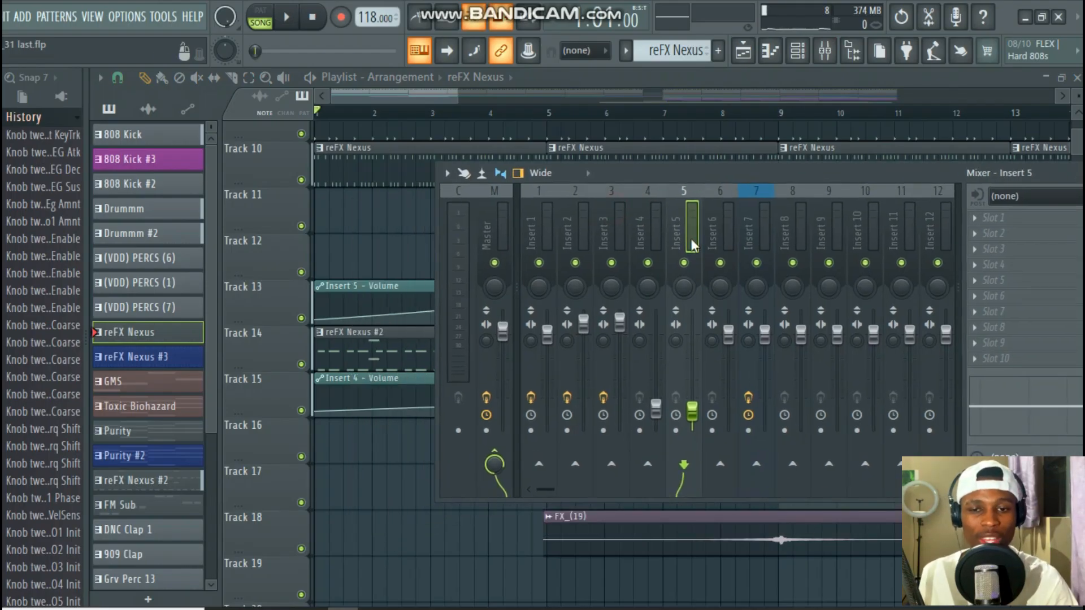
{"action": "left_click", "coordinate": [286, 17]}
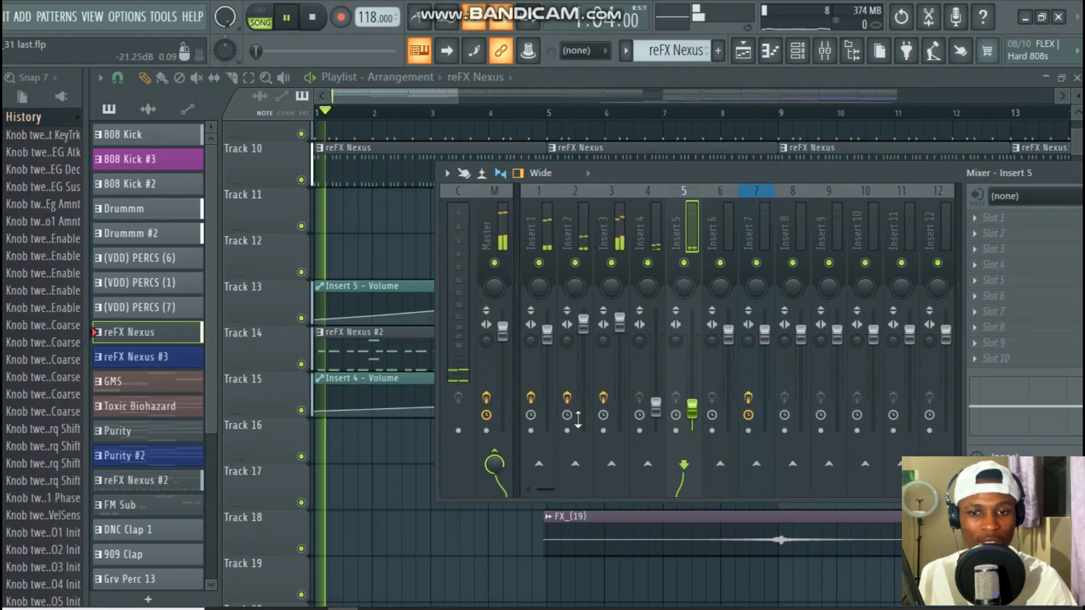
{"action": "left_click_drag", "start_coordinate": [692, 411], "coordinate": [700, 387]}
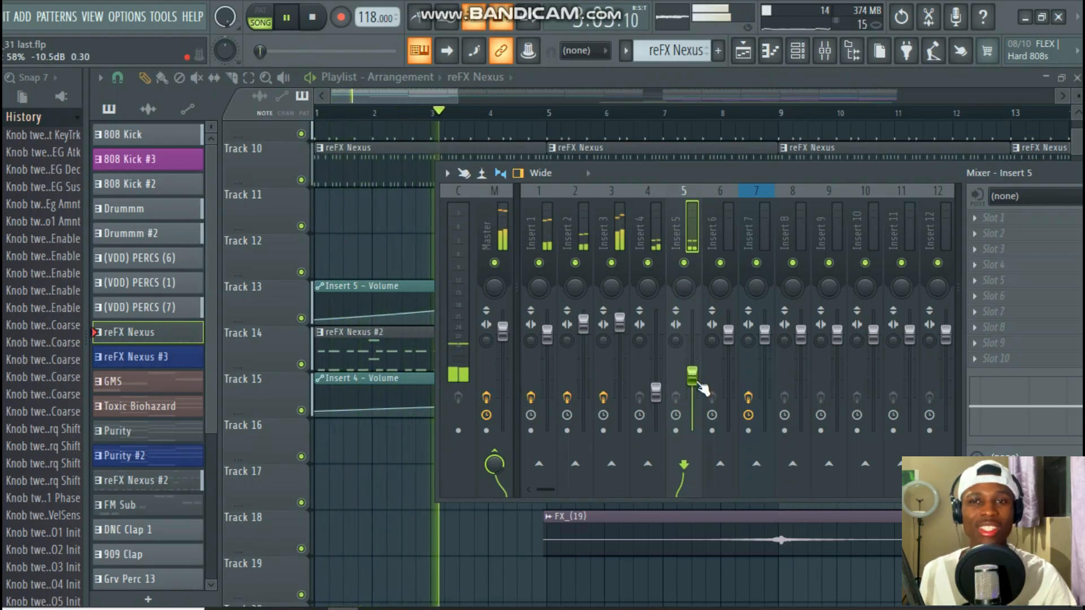
{"action": "left_click", "coordinate": [691, 175]}
{"action": "left_click_drag", "start_coordinate": [690, 174], "coordinate": [885, 185]}
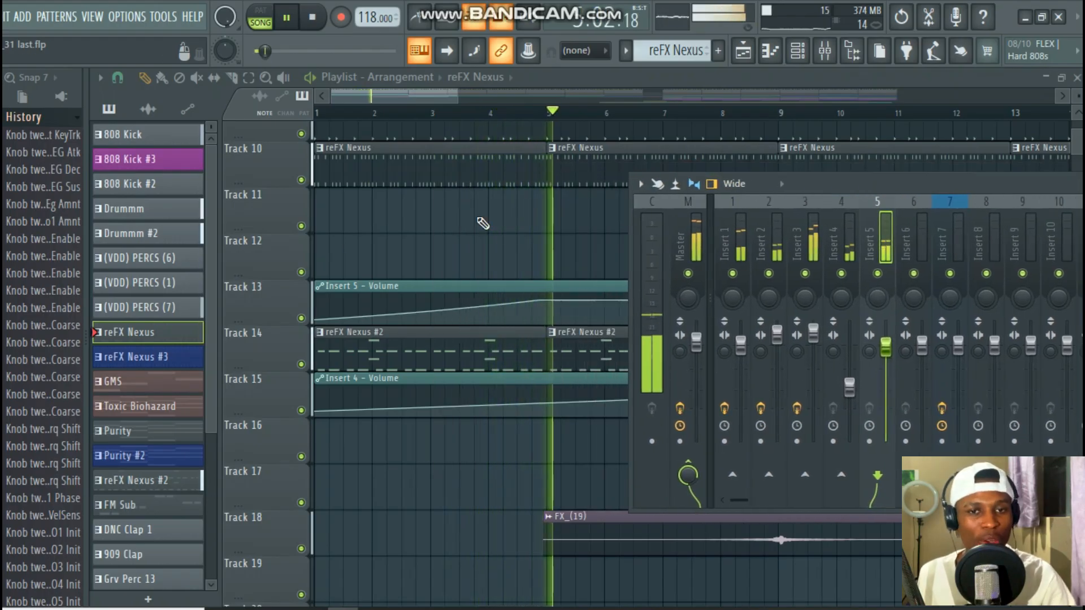
Step: Collapse the project's History list in the browser and close the mixer
{"action": "left_click", "coordinate": [62, 117]}
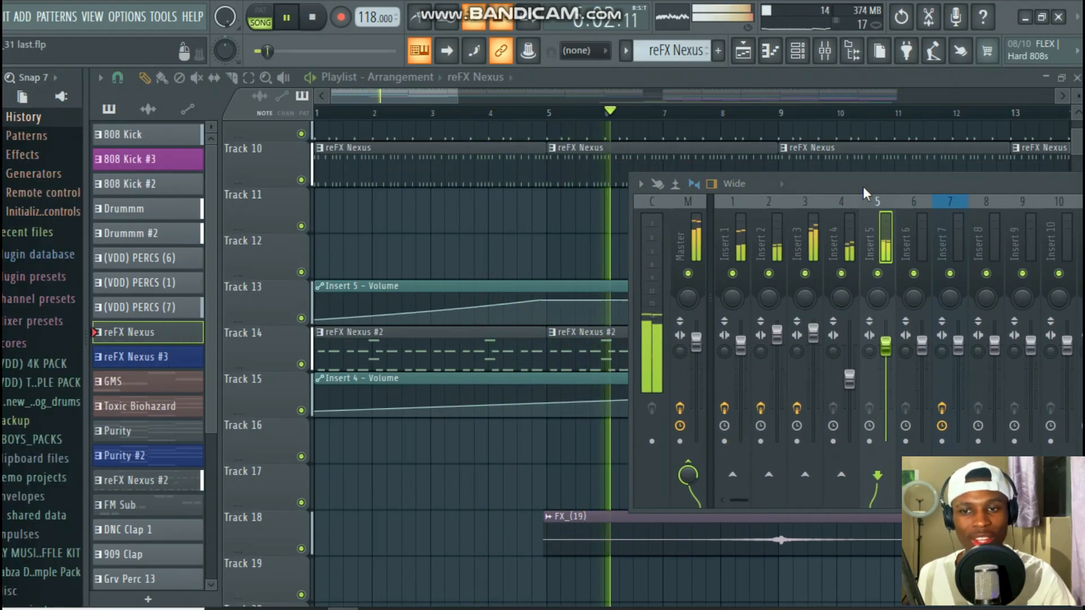
{"action": "left_click_drag", "start_coordinate": [865, 187], "coordinate": [395, 271]}
{"action": "left_click", "coordinate": [869, 275]}
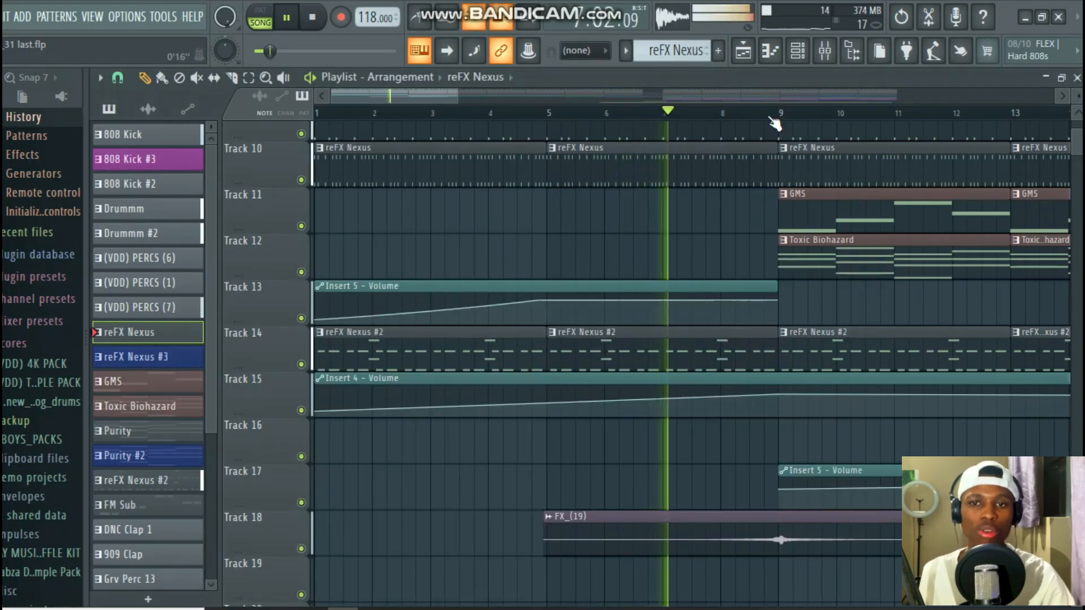
Step: Delete the Insert 5 - Volume automation clip at the start of Track 13 and stop playback
{"action": "scroll", "coordinate": [775, 122], "scroll_direction": "down", "scroll_amount": 5}
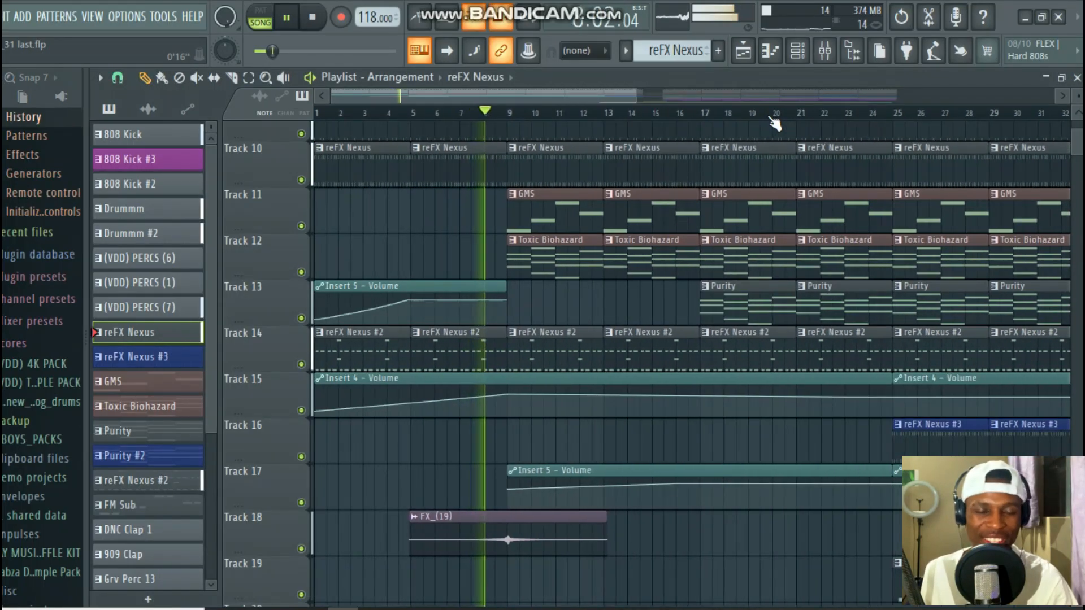
{"action": "right_click", "coordinate": [474, 285]}
{"action": "scroll", "coordinate": [579, 124], "scroll_direction": "down", "scroll_amount": 1}
{"action": "scroll", "coordinate": [582, 124], "scroll_direction": "down", "scroll_amount": 3}
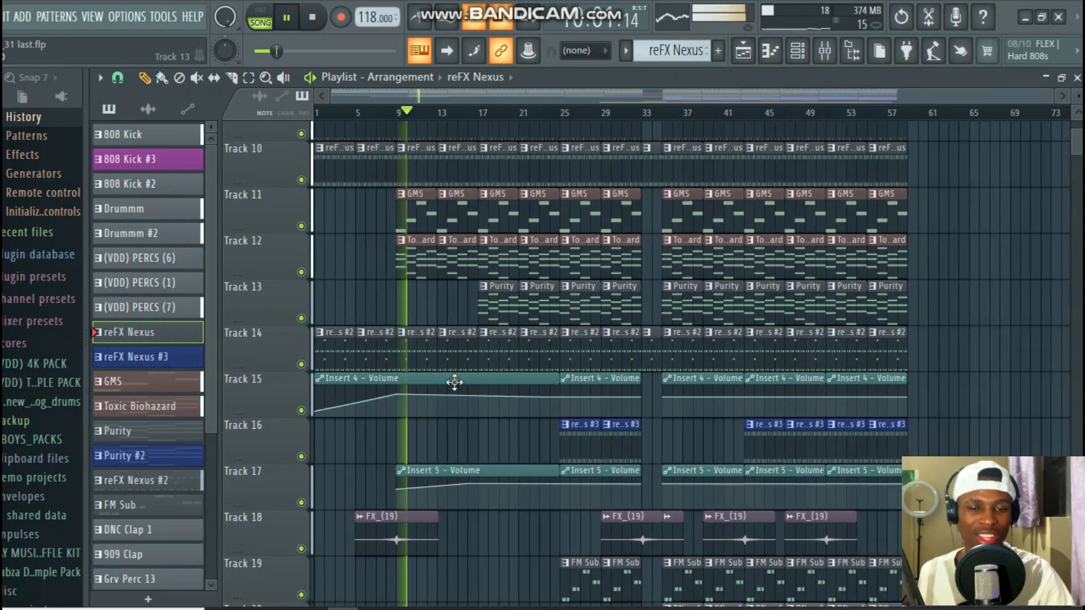
{"action": "scroll", "coordinate": [452, 380], "scroll_direction": "down", "scroll_amount": 2}
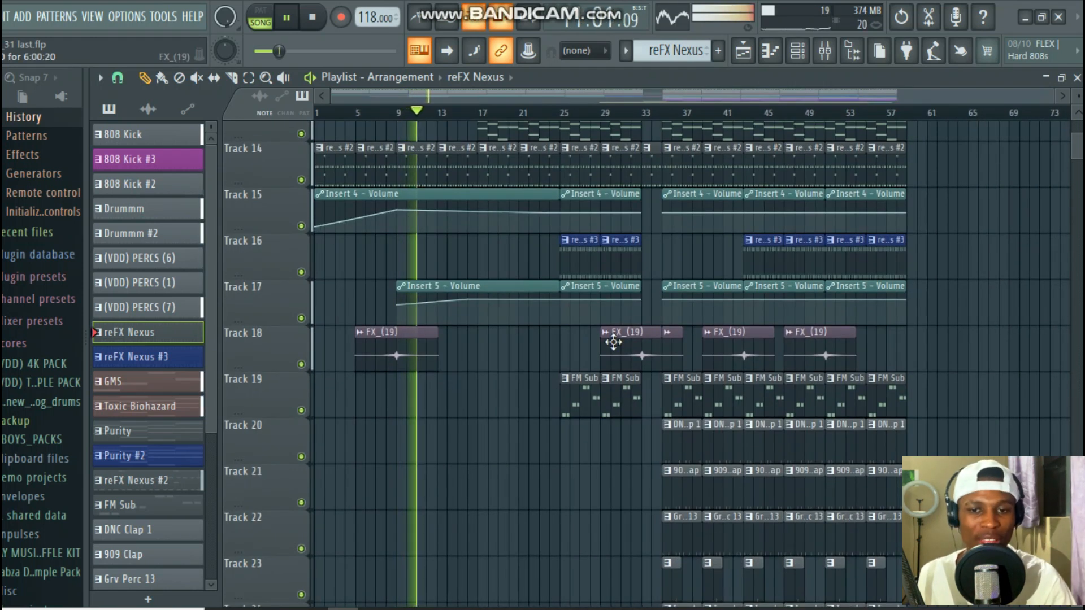
{"action": "key", "text": "space"}
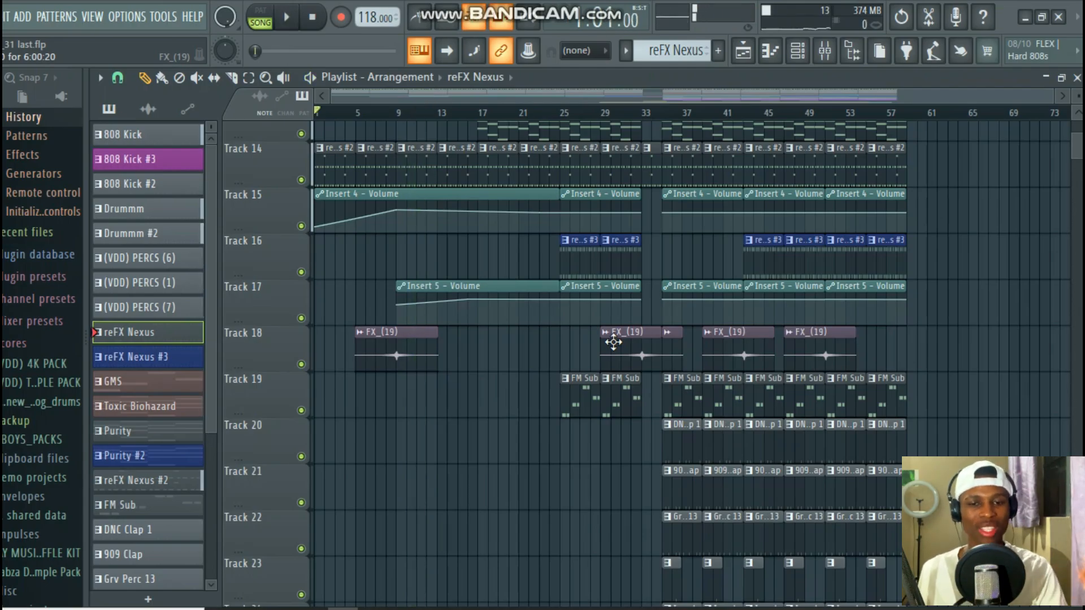
Step: Set the playback position to bar 25, play the section with the second reFX Nexus #3 layer, and stop
{"action": "scroll", "coordinate": [550, 302], "scroll_direction": "up", "scroll_amount": 5}
{"action": "scroll", "coordinate": [550, 301], "scroll_direction": "down", "scroll_amount": 6}
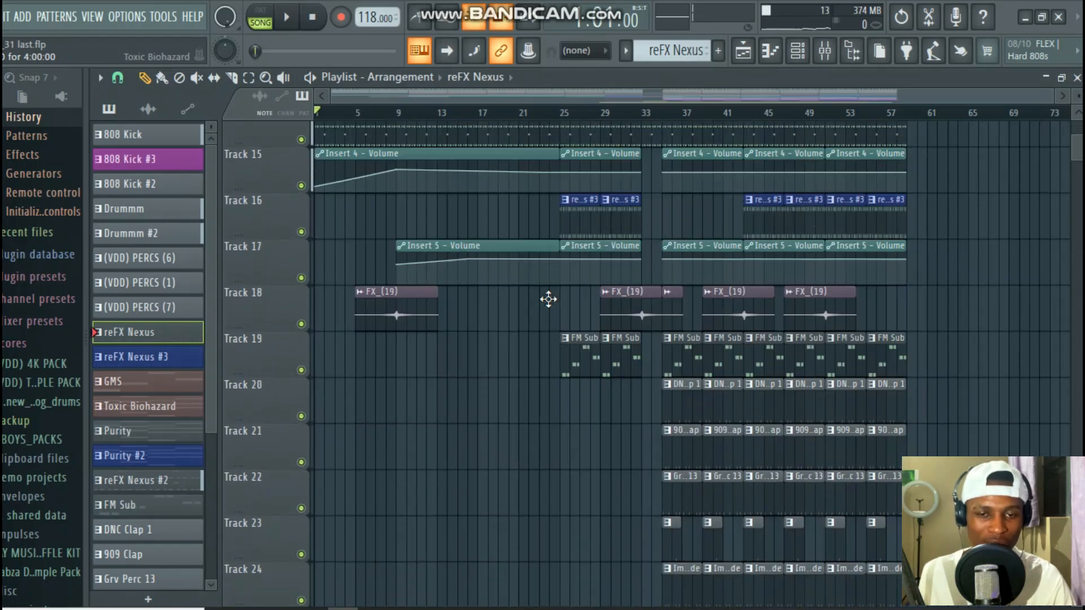
{"action": "scroll", "coordinate": [501, 164], "scroll_direction": "up", "scroll_amount": 2}
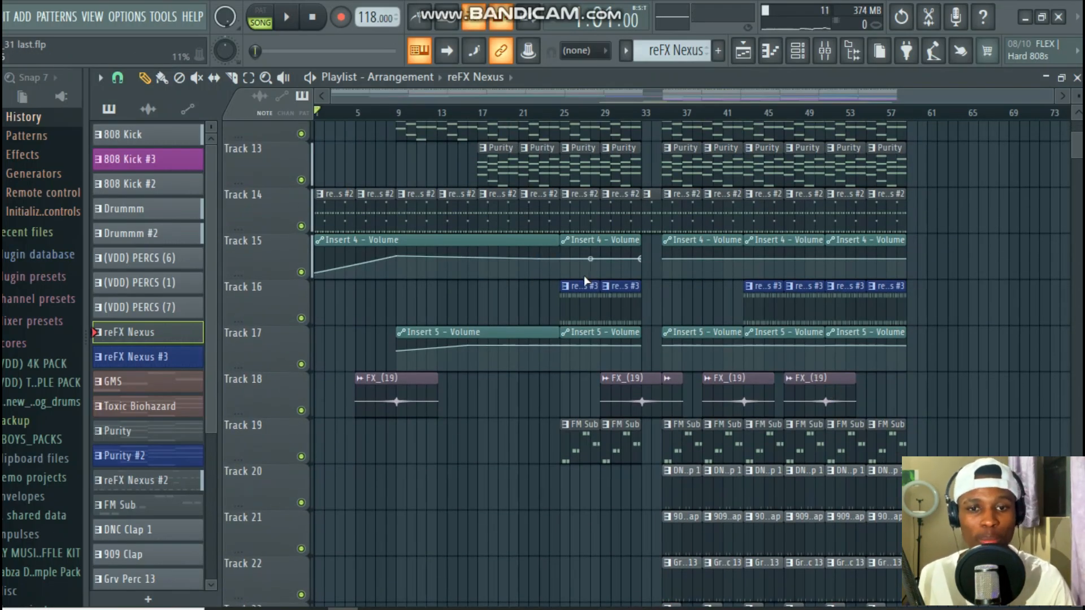
{"action": "scroll", "coordinate": [581, 285], "scroll_direction": "down", "scroll_amount": 2}
{"action": "scroll", "coordinate": [607, 114], "scroll_direction": "up", "scroll_amount": 5}
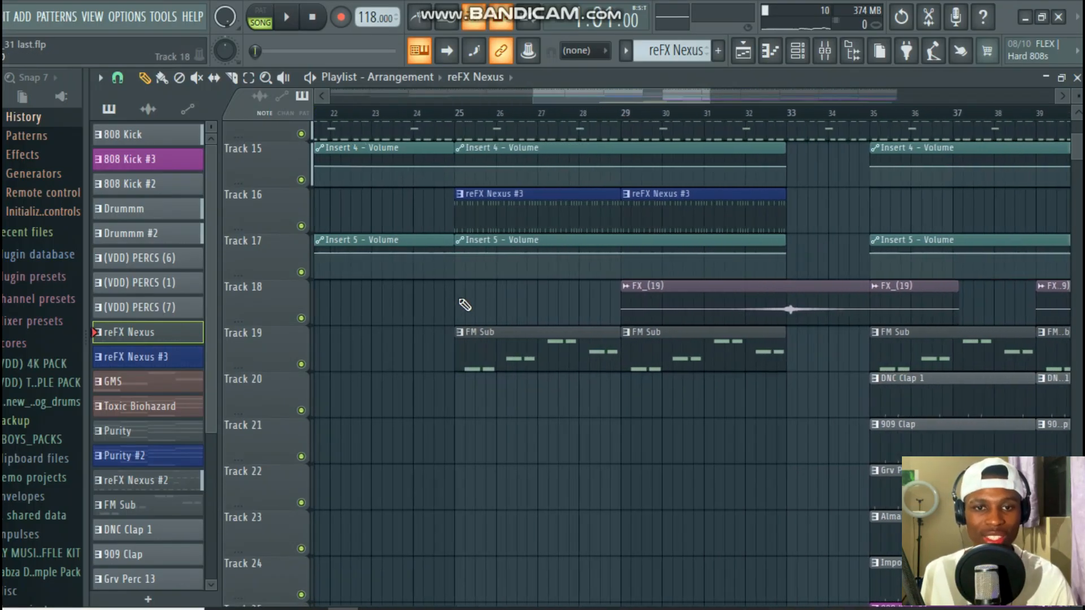
{"action": "scroll", "coordinate": [460, 307], "scroll_direction": "up", "scroll_amount": 3}
{"action": "left_click", "coordinate": [459, 117]}
{"action": "scroll", "coordinate": [460, 120], "scroll_direction": "down", "scroll_amount": 3}
{"action": "scroll", "coordinate": [388, 194], "scroll_direction": "up", "scroll_amount": 4}
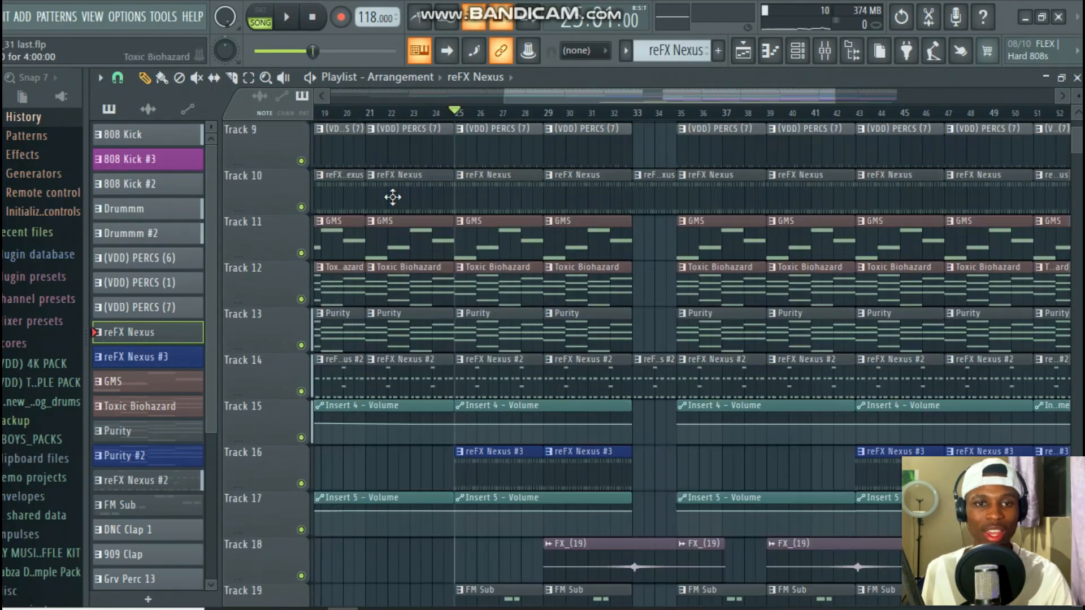
{"action": "key", "text": "space"}
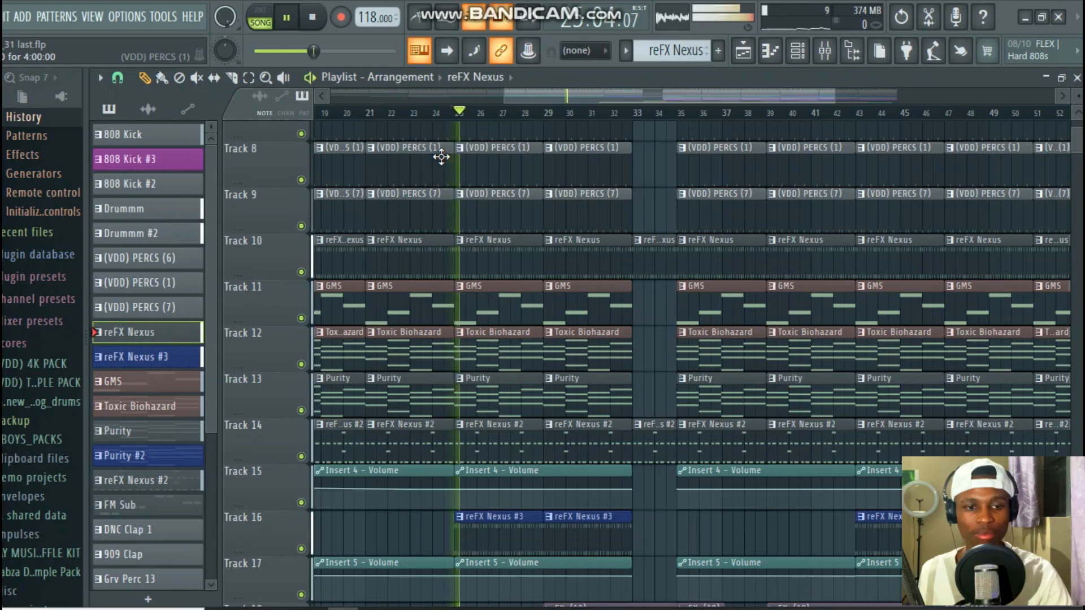
{"action": "scroll", "coordinate": [388, 333], "scroll_direction": "down", "scroll_amount": 2}
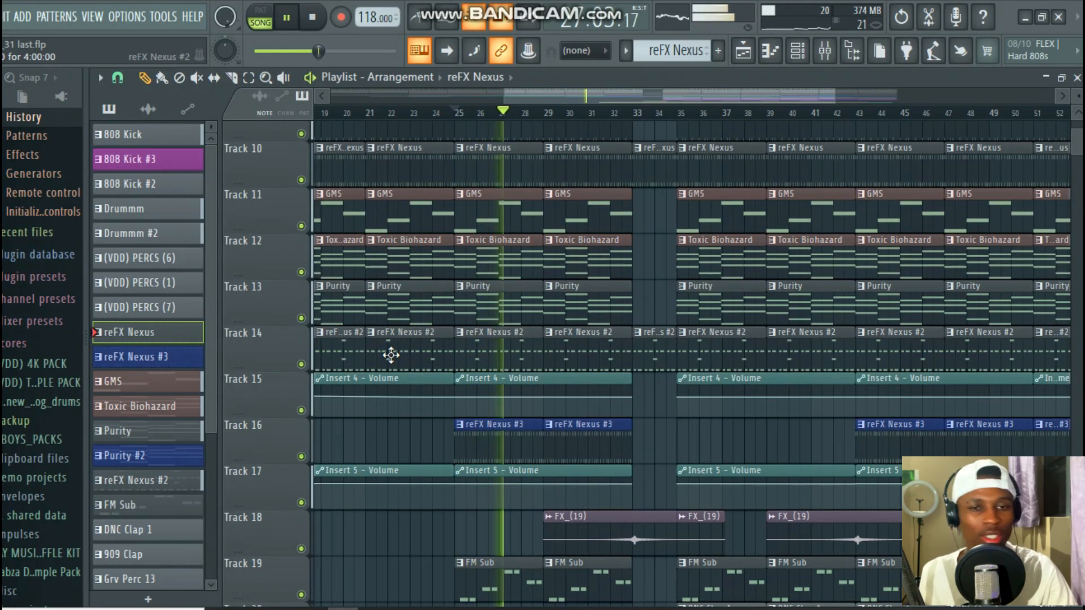
{"action": "key", "text": "space"}
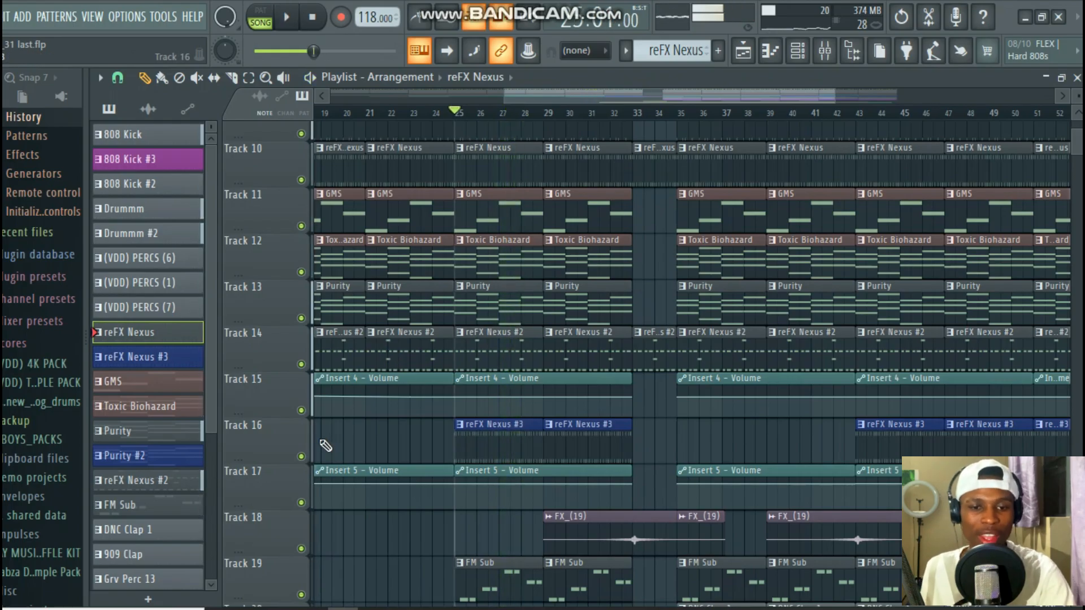
Step: Mute Tracks 16, 17, 18 and 19 in the playlist
{"action": "scroll", "coordinate": [304, 446], "scroll_direction": "down", "scroll_amount": 3}
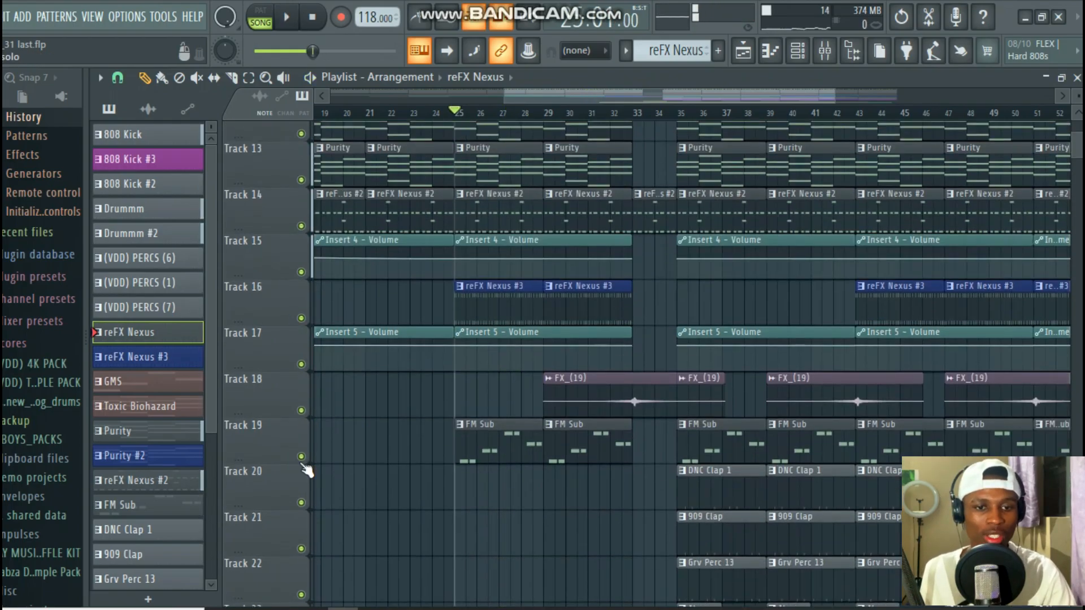
{"action": "left_click", "coordinate": [301, 456]}
{"action": "left_click", "coordinate": [302, 411]}
{"action": "left_click", "coordinate": [302, 365]}
{"action": "left_click", "coordinate": [302, 318]}
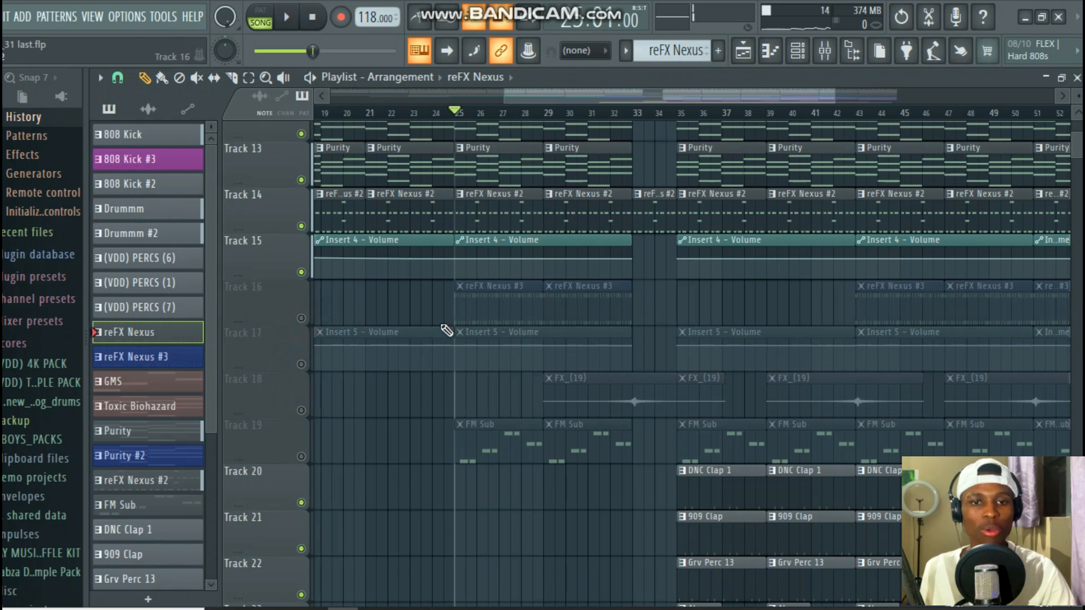
Step: Play from bar 25 with the muted tracks and unmute Track 16 during playback
{"action": "scroll", "coordinate": [446, 330], "scroll_direction": "up", "scroll_amount": 4}
{"action": "key", "text": "space"}
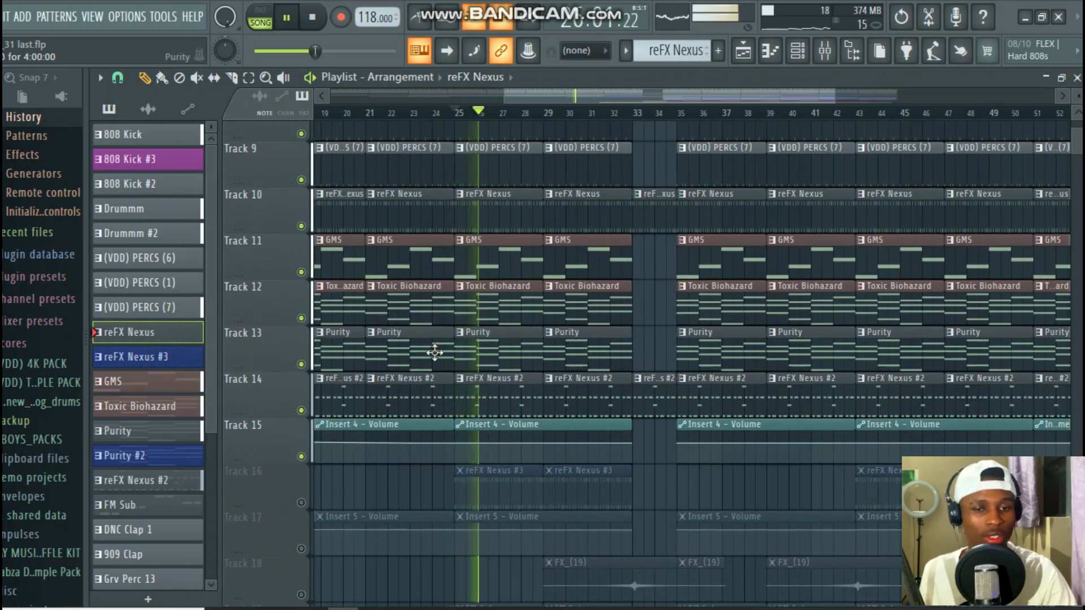
{"action": "scroll", "coordinate": [449, 446], "scroll_direction": "down", "scroll_amount": 1}
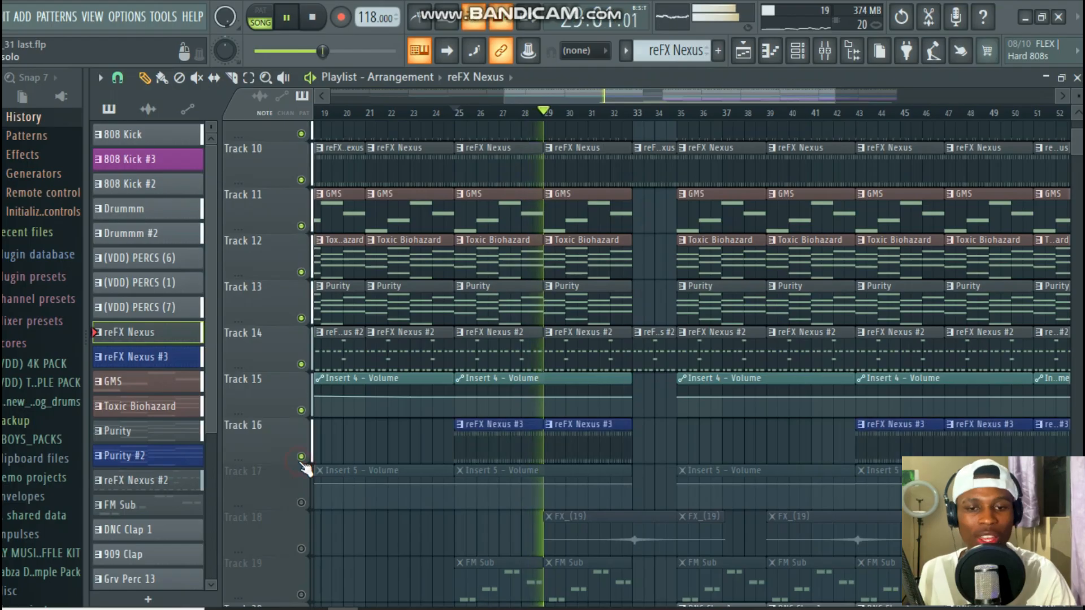
{"action": "scroll", "coordinate": [356, 509], "scroll_direction": "down", "scroll_amount": 13}
{"action": "scroll", "coordinate": [364, 532], "scroll_direction": "down", "scroll_amount": 1}
{"action": "left_click", "coordinate": [303, 502]}
{"action": "left_click", "coordinate": [303, 549]}
{"action": "scroll", "coordinate": [303, 509], "scroll_direction": "up", "scroll_amount": 1}
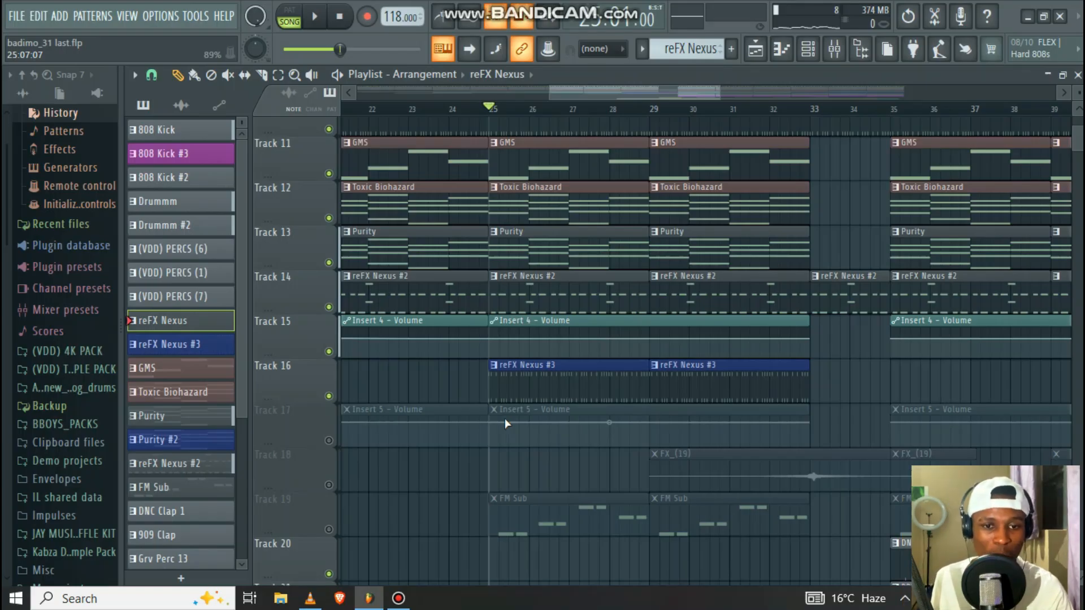
Step: Solo Track 16 for playback and open its reFX Nexus #3 pattern in the piano roll at the notes above C7
{"action": "left_click", "coordinate": [330, 395], "text": "ctrl"}
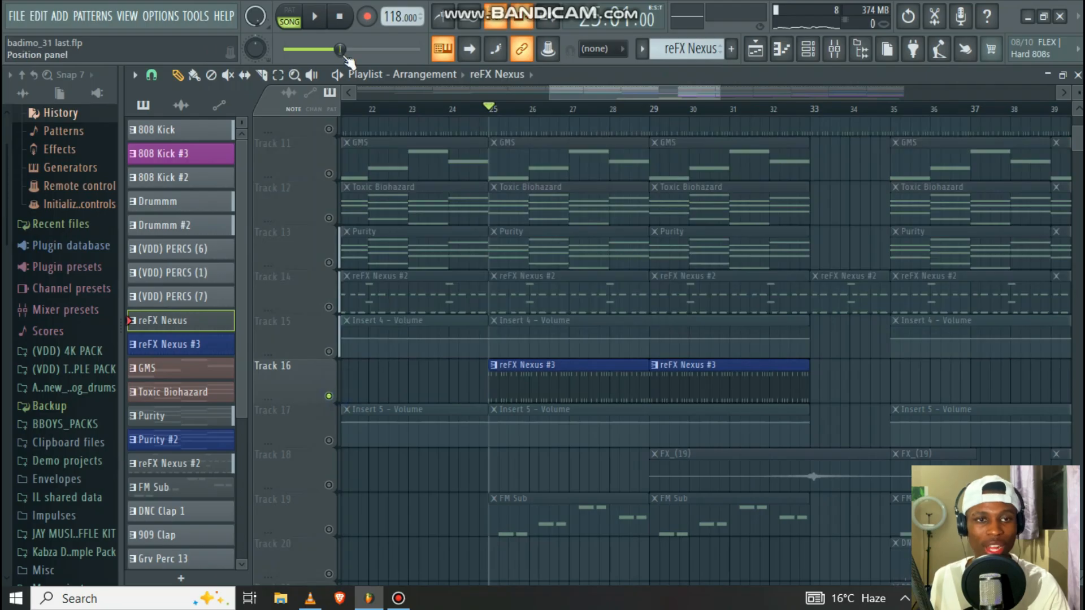
{"action": "left_click", "coordinate": [319, 21]}
{"action": "double_click", "coordinate": [561, 377]}
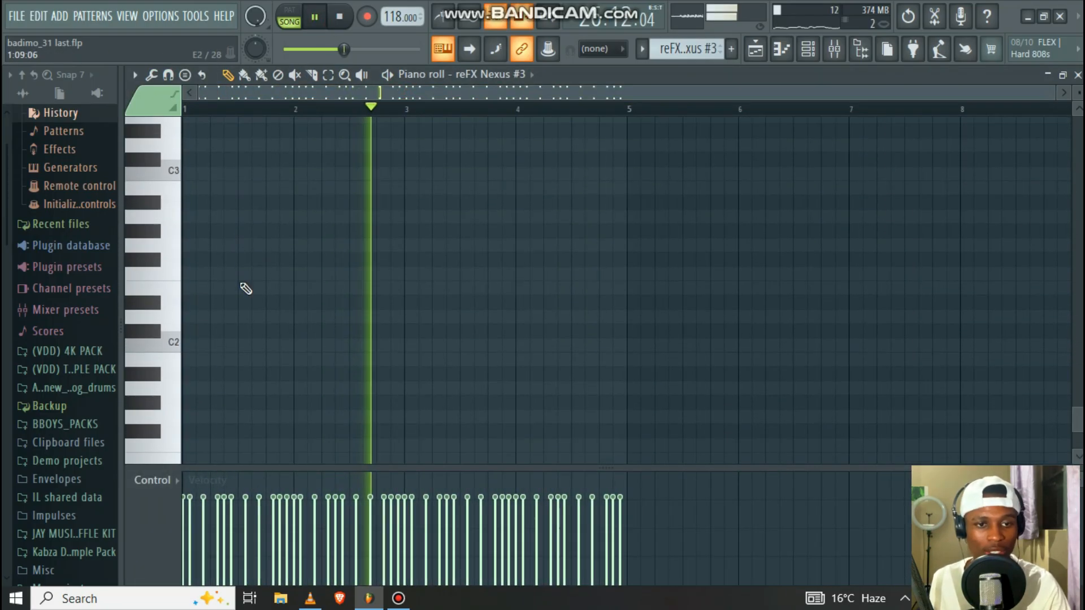
{"action": "scroll", "coordinate": [243, 289], "scroll_direction": "up", "scroll_amount": 15}
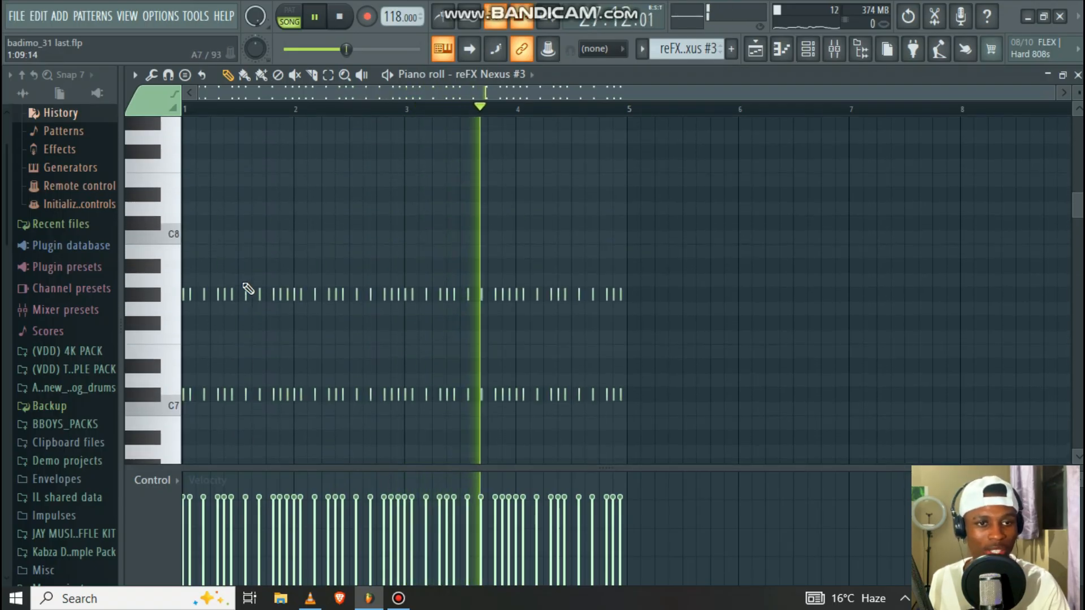
Step: Audition the G#7 and C#7 keys of the reFX Nexus #3 notes, stop playback and close the piano roll
{"action": "left_click", "coordinate": [150, 343]}
{"action": "left_click", "coordinate": [158, 443]}
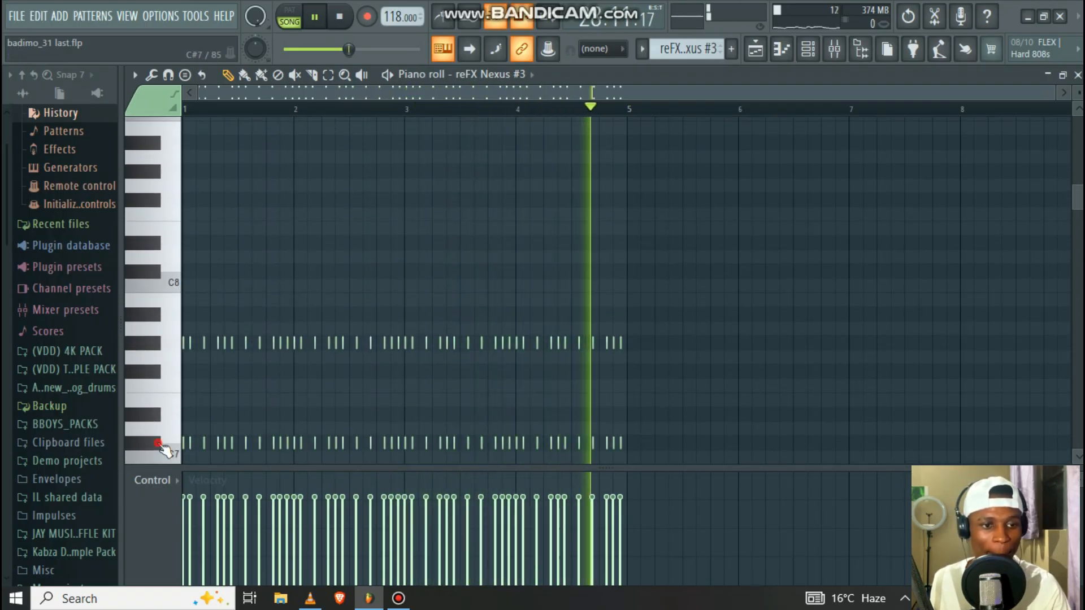
{"action": "key", "text": "space"}
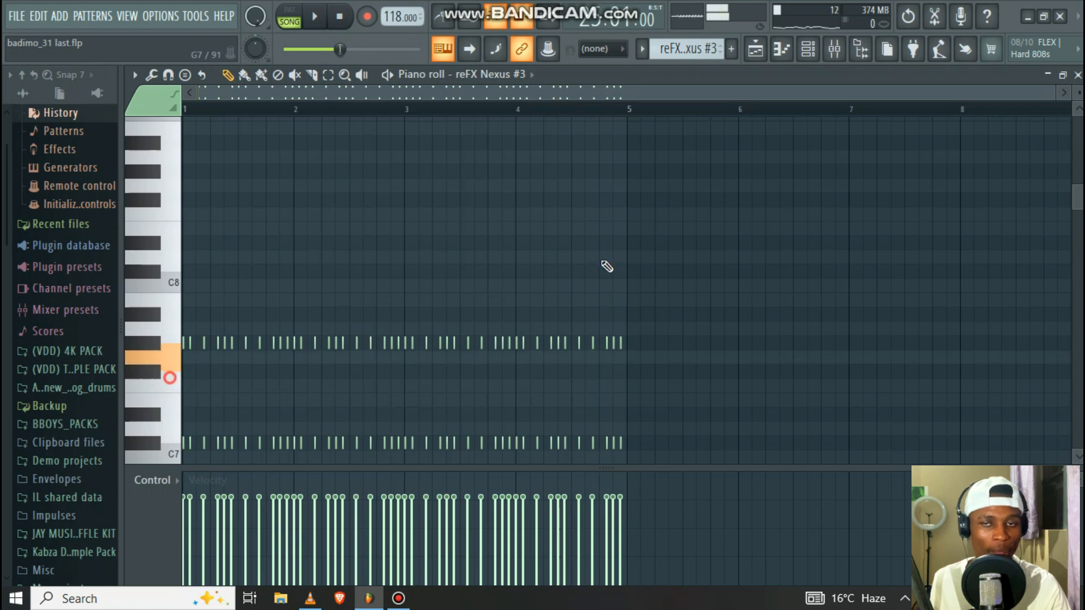
{"action": "left_click", "coordinate": [1077, 75]}
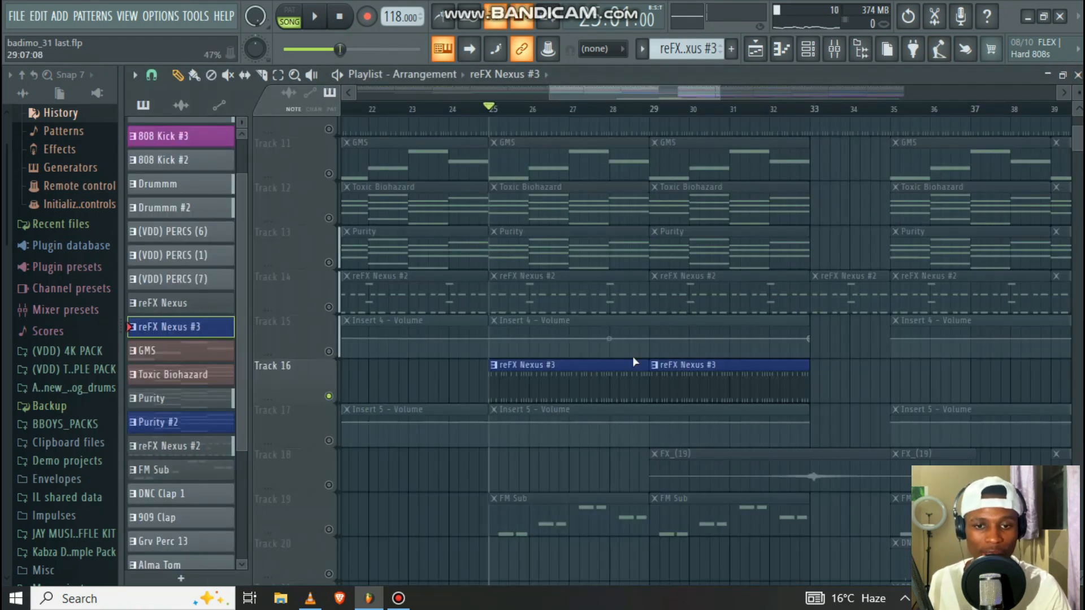
Step: Open the reFX Nexus #3 instrument from the channel rack, dismiss the NEXUS error, inspect its preset, and return to the playlist
{"action": "left_click", "coordinate": [808, 49]}
{"action": "scroll", "coordinate": [490, 480], "scroll_direction": "up", "scroll_amount": 8}
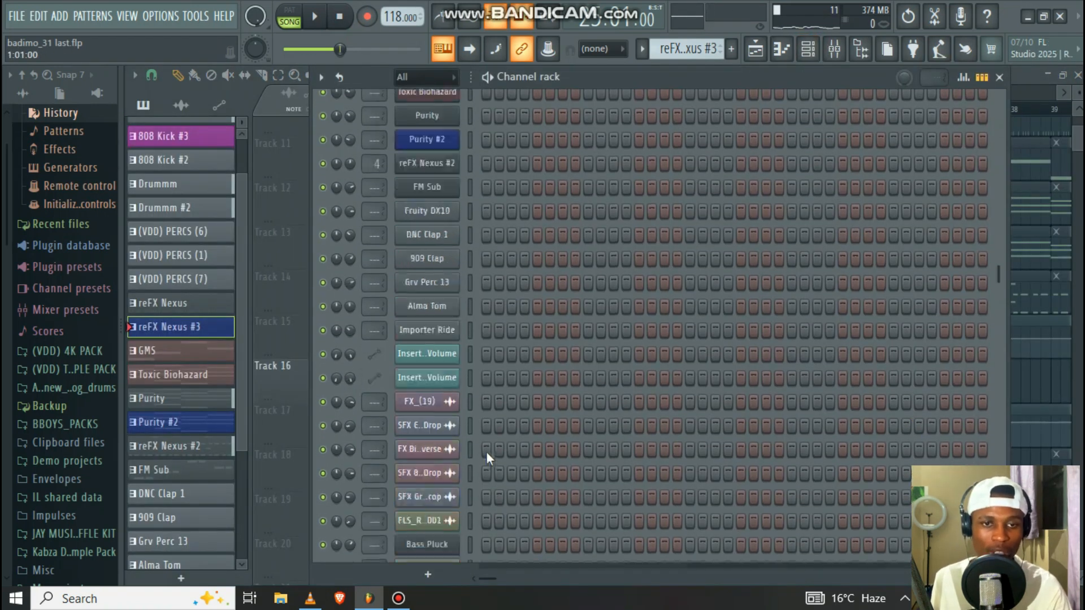
{"action": "left_click", "coordinate": [445, 381]}
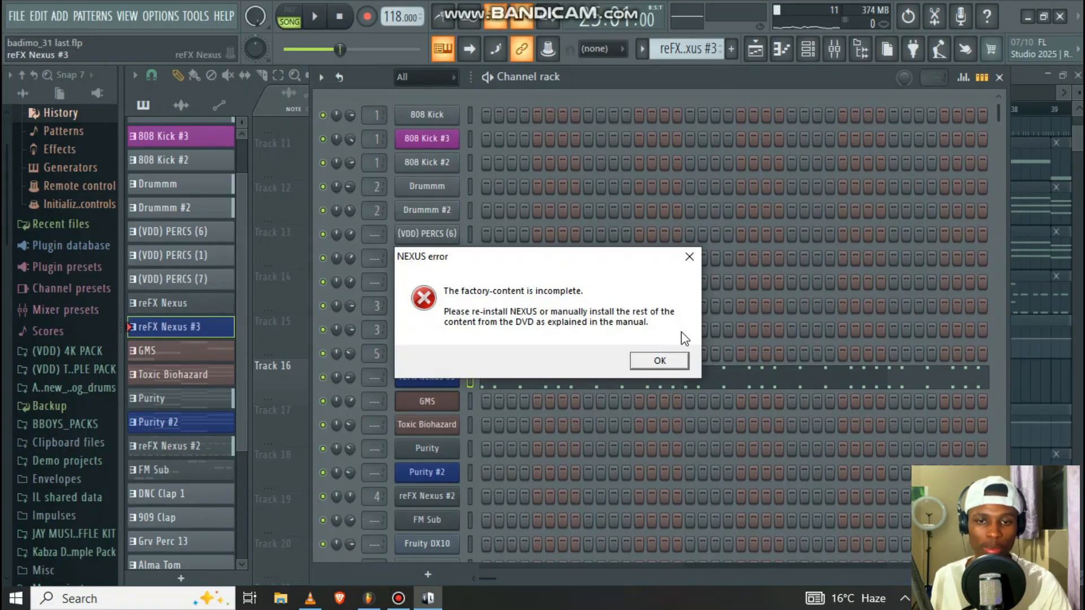
{"action": "left_click", "coordinate": [678, 363]}
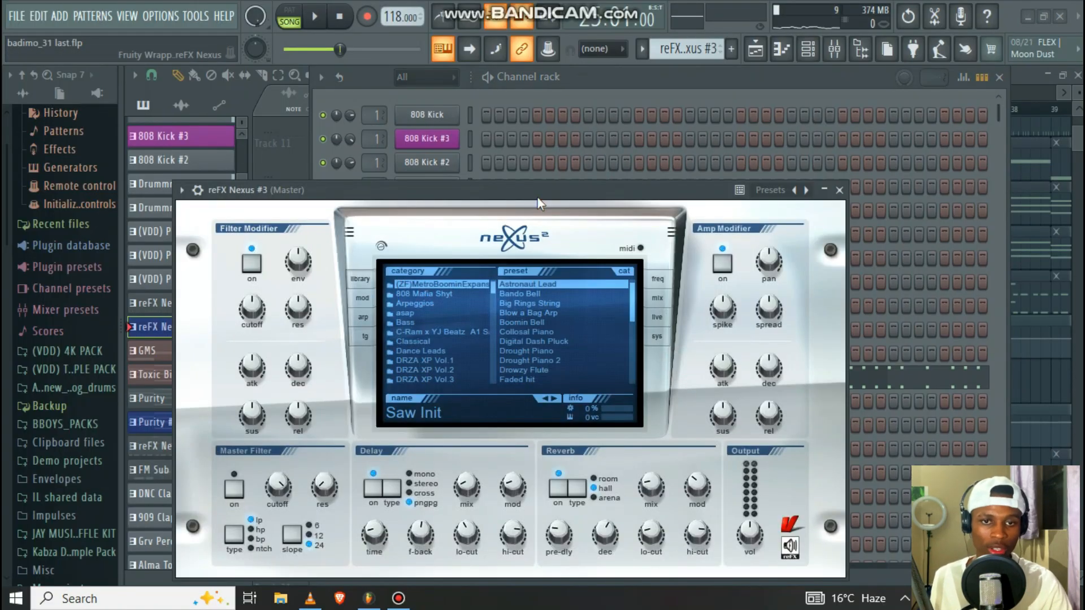
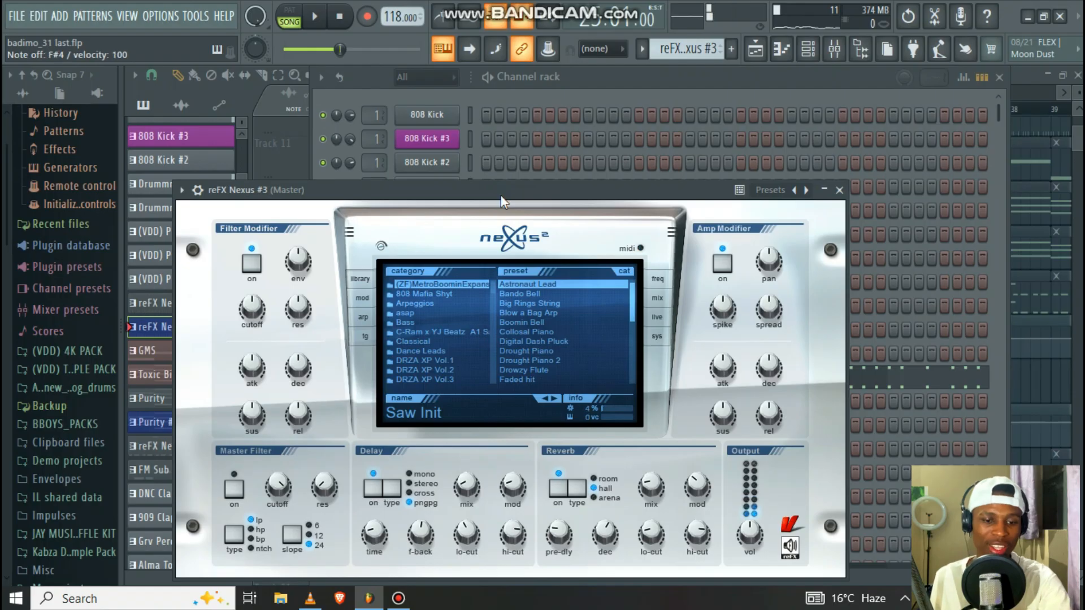
{"action": "left_click", "coordinate": [839, 191]}
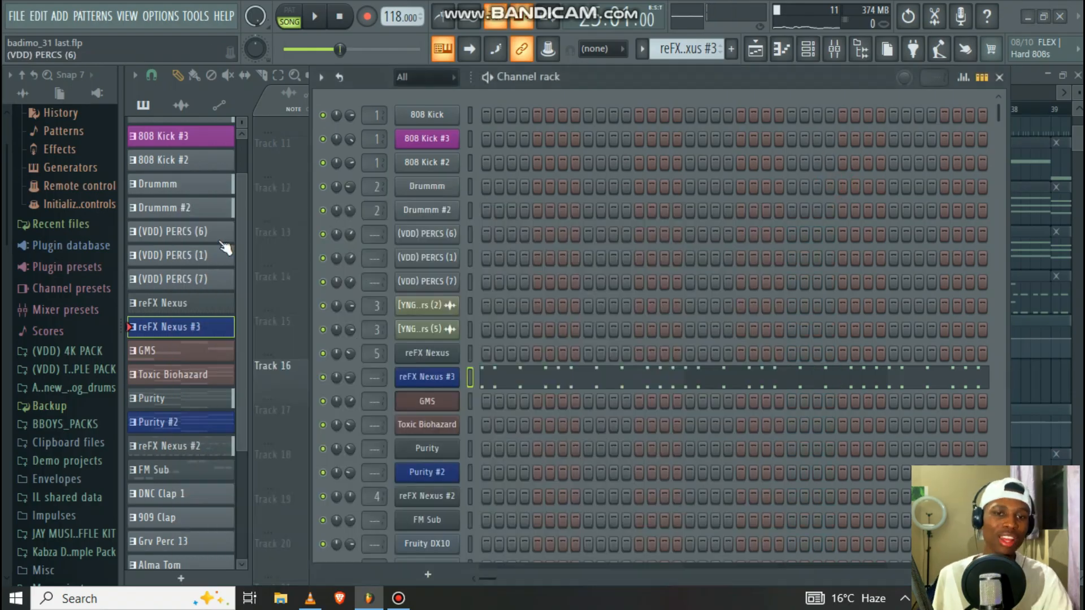
{"action": "left_click", "coordinate": [999, 78]}
Step: Unmute Track 17 with the Insert 5 volume automation and Track 19 with the FM Sub clips
{"action": "scroll", "coordinate": [365, 336], "scroll_direction": "down", "scroll_amount": 4}
{"action": "left_click", "coordinate": [328, 264]}
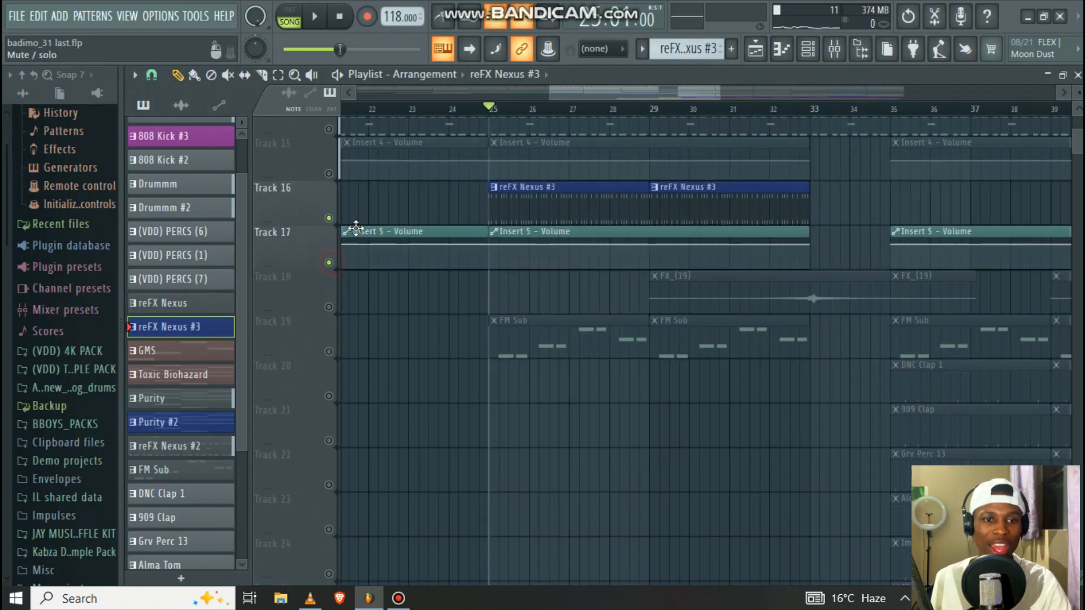
{"action": "scroll", "coordinate": [450, 113], "scroll_direction": "down", "scroll_amount": 5}
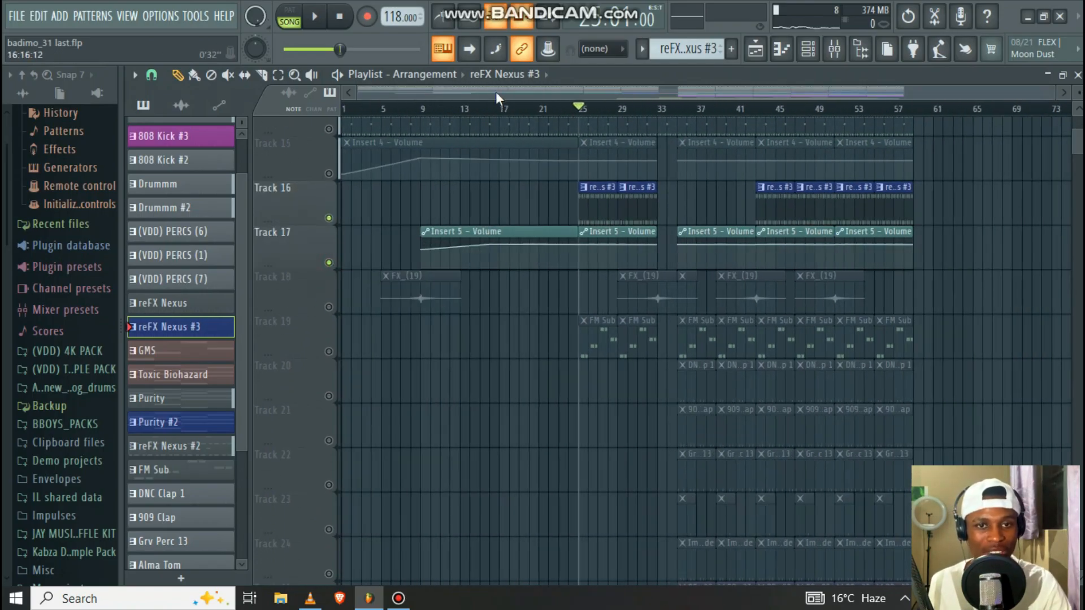
{"action": "scroll", "coordinate": [441, 228], "scroll_direction": "down", "scroll_amount": 4}
{"action": "scroll", "coordinate": [441, 229], "scroll_direction": "up", "scroll_amount": 8}
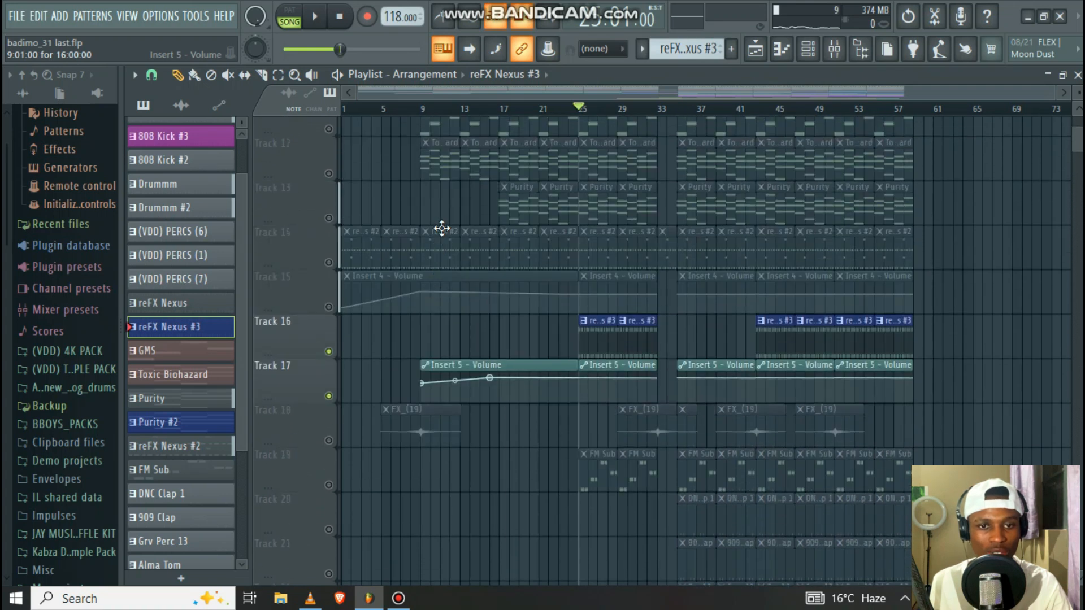
{"action": "scroll", "coordinate": [486, 322], "scroll_direction": "down", "scroll_amount": 2}
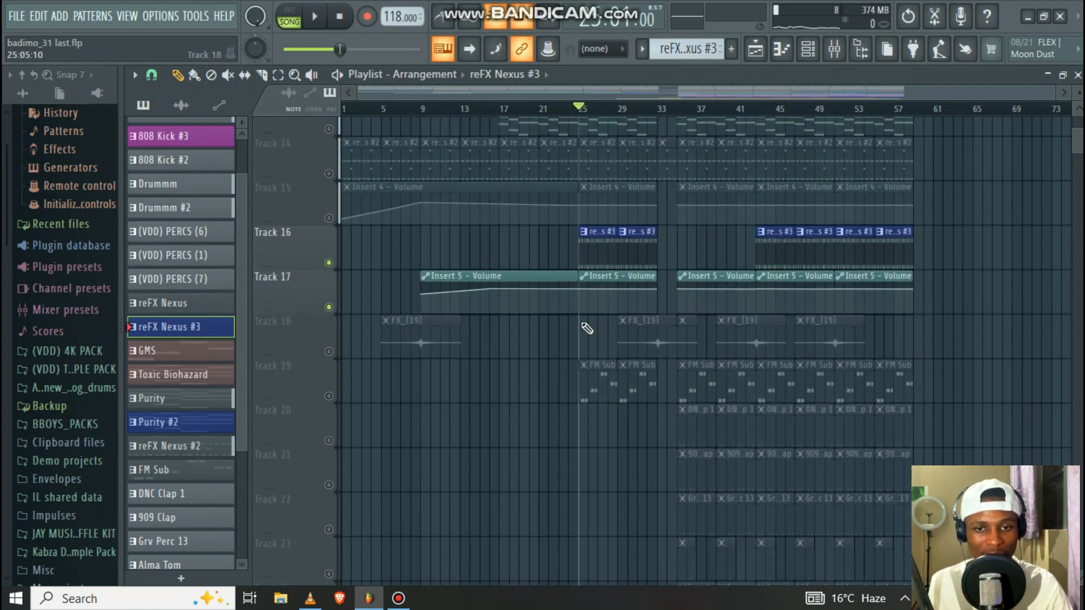
{"action": "left_click", "coordinate": [328, 396]}
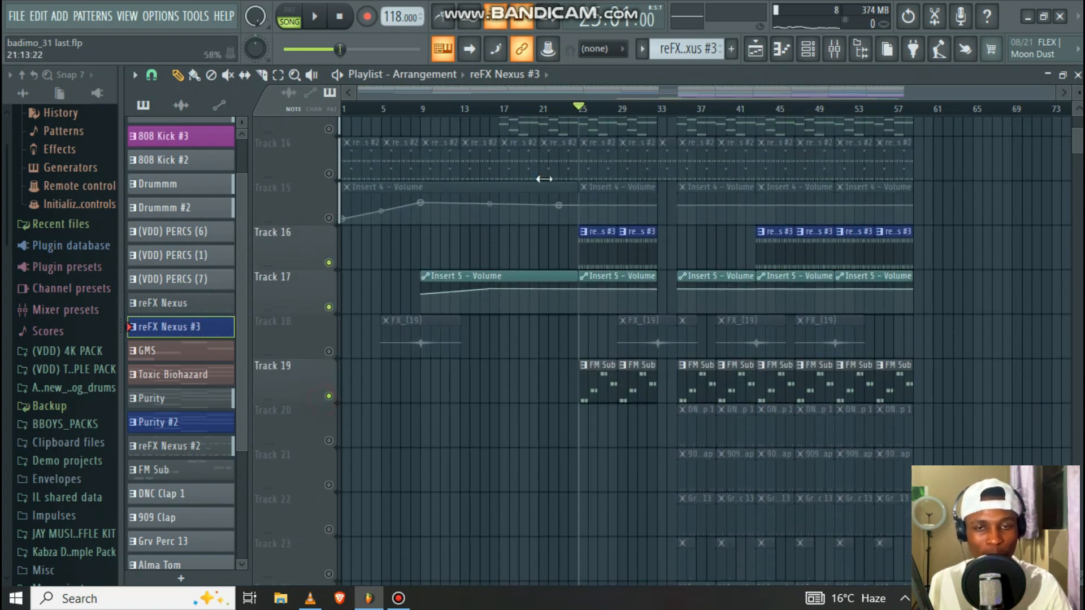
Step: Play the reFX Nexus #3 and FM Sub layers from bar 25 and view the channel rack during playback
{"action": "scroll", "coordinate": [582, 125], "scroll_direction": "up", "scroll_amount": 4}
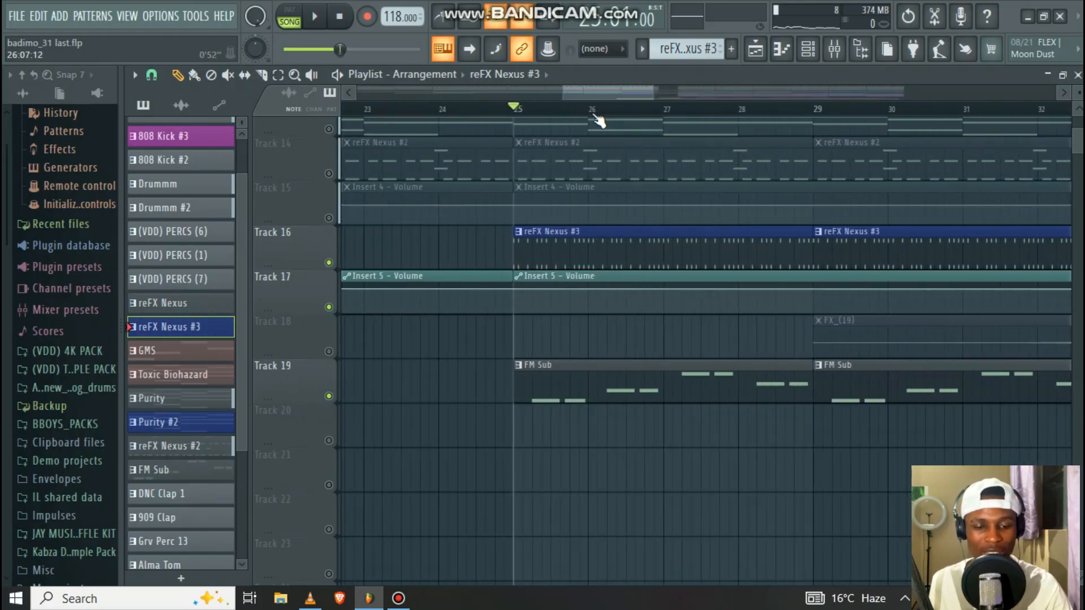
{"action": "key", "text": "space"}
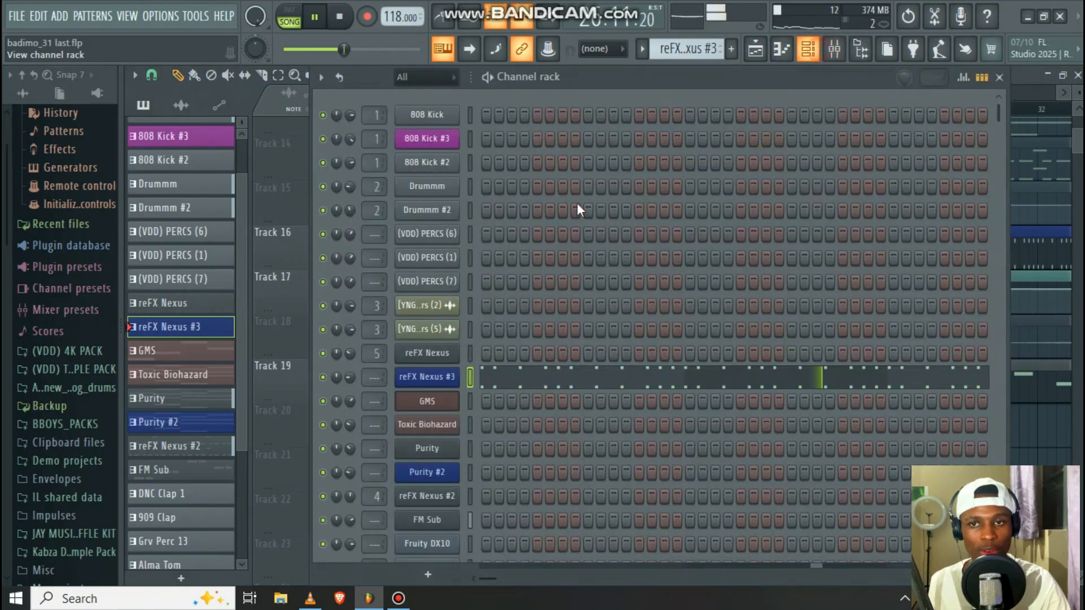
{"action": "left_click", "coordinate": [834, 49]}
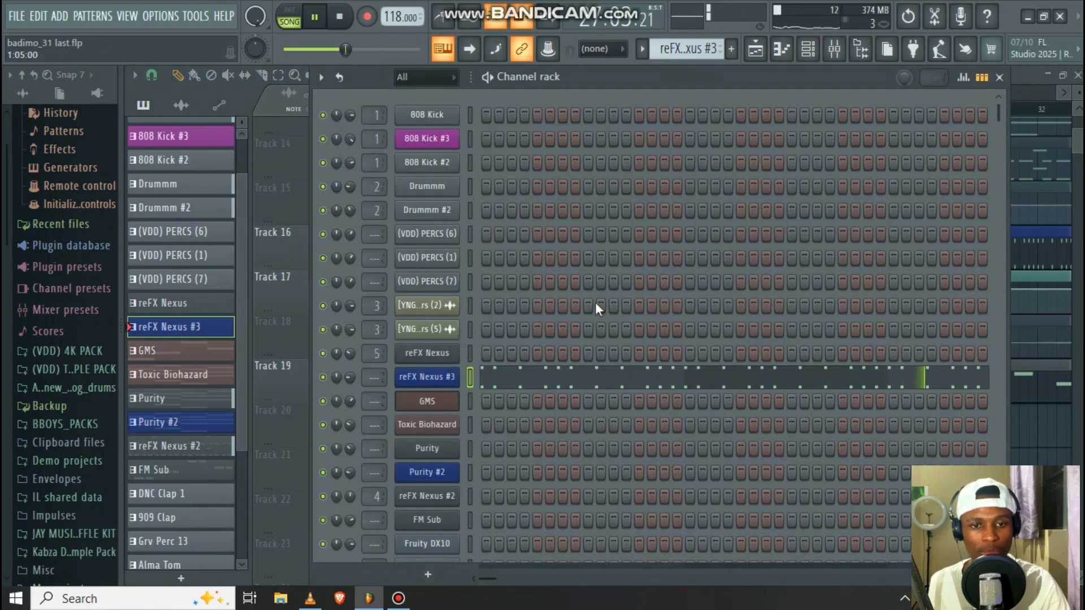
{"action": "left_click", "coordinate": [999, 77]}
Step: Select the FM Sub pattern on Track 19, check its notes in the channel rack, and stop playback
{"action": "left_click", "coordinate": [714, 375]}
{"action": "left_click", "coordinate": [808, 50]}
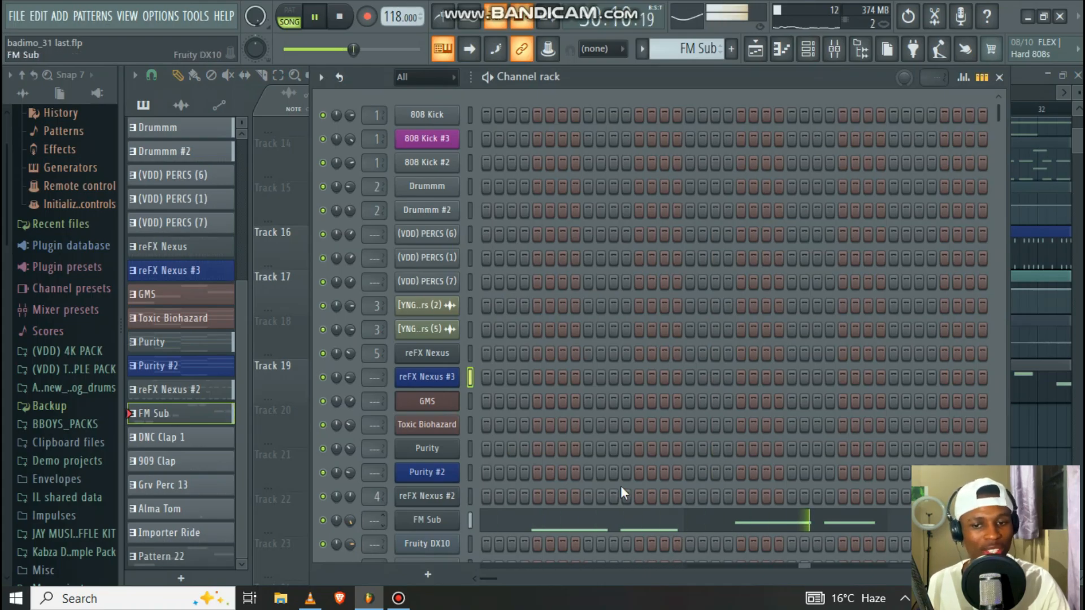
{"action": "left_click", "coordinate": [999, 77]}
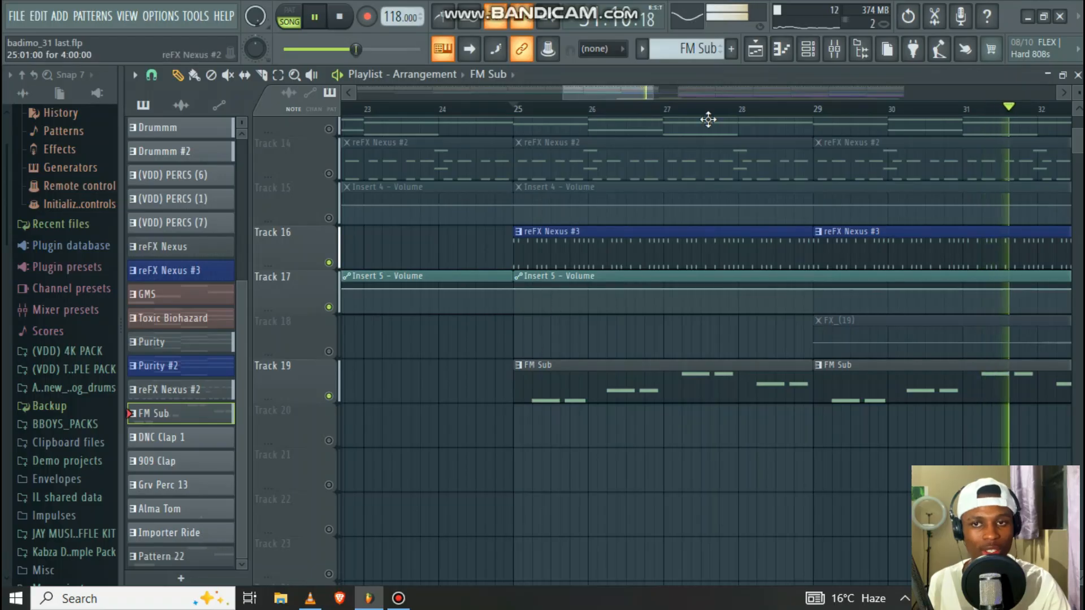
{"action": "left_click", "coordinate": [808, 50]}
{"action": "key", "text": "space"}
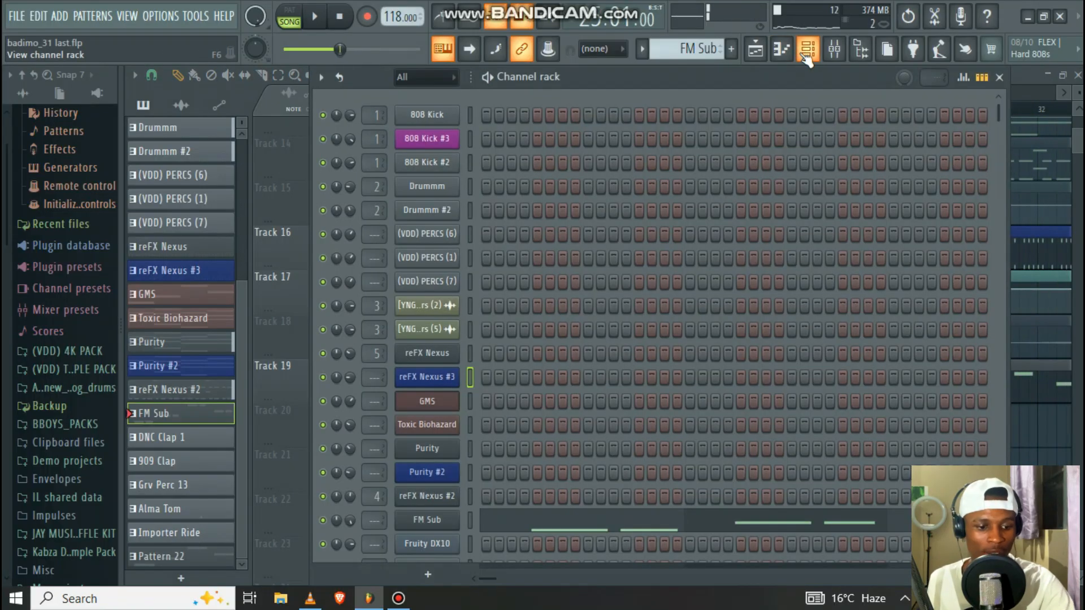
{"action": "left_click", "coordinate": [999, 77]}
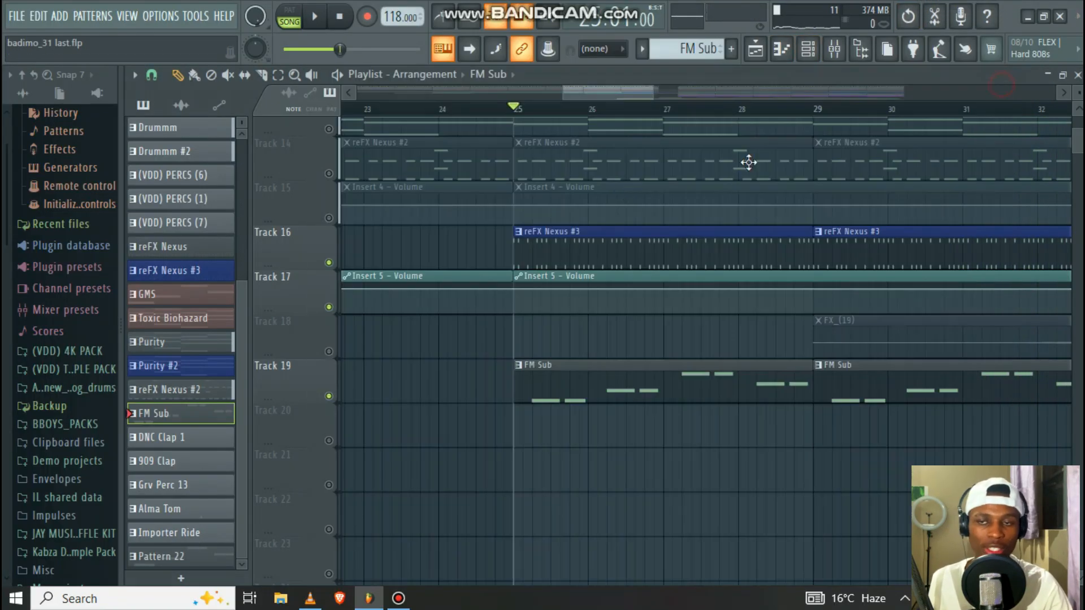
Step: Unmute Track 18, Track 15, and Tracks 11 through 14 in the playlist
{"action": "scroll", "coordinate": [746, 162], "scroll_direction": "down", "scroll_amount": 2}
{"action": "scroll", "coordinate": [569, 111], "scroll_direction": "down", "scroll_amount": 6}
{"action": "scroll", "coordinate": [325, 343], "scroll_direction": "up", "scroll_amount": 2}
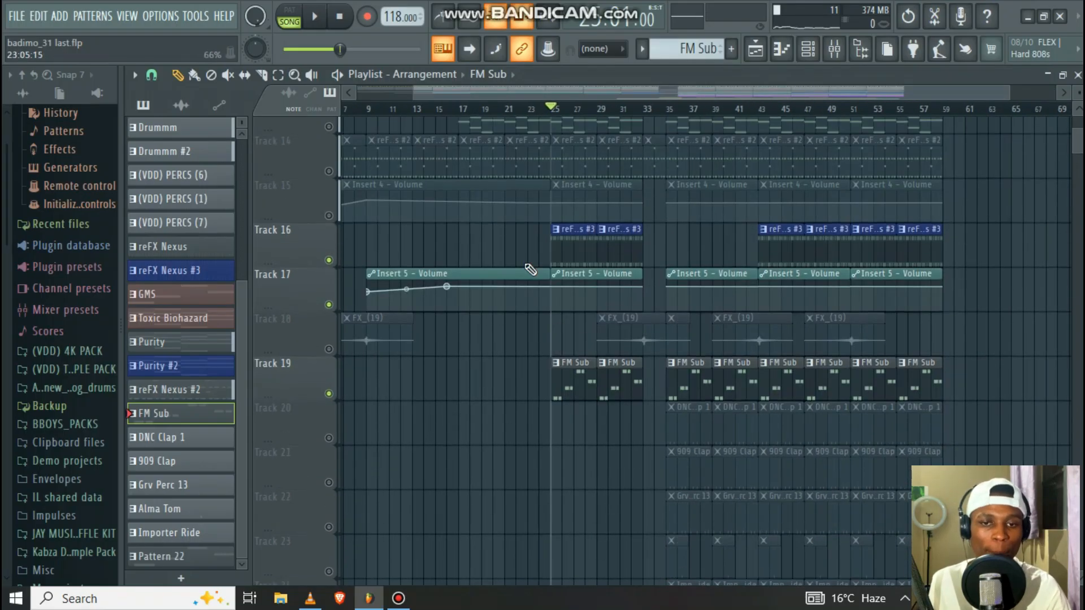
{"action": "left_click", "coordinate": [329, 352]}
{"action": "left_click", "coordinate": [328, 219]}
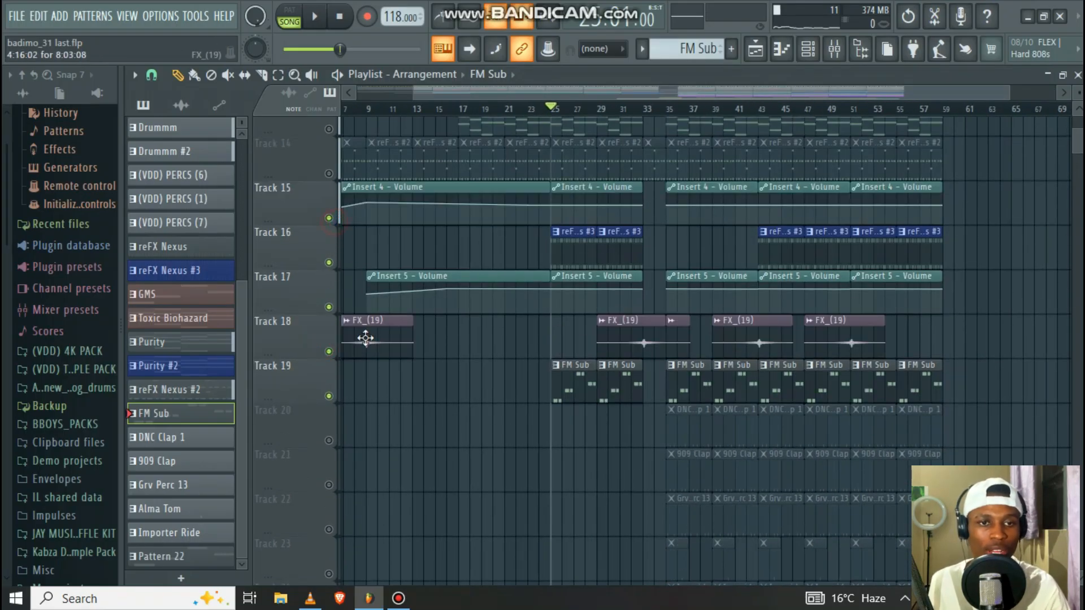
{"action": "scroll", "coordinate": [330, 359], "scroll_direction": "up", "scroll_amount": 4}
{"action": "left_click", "coordinate": [328, 351]}
{"action": "left_click", "coordinate": [328, 306]}
{"action": "left_click", "coordinate": [328, 263]}
{"action": "left_click", "coordinate": [328, 219]}
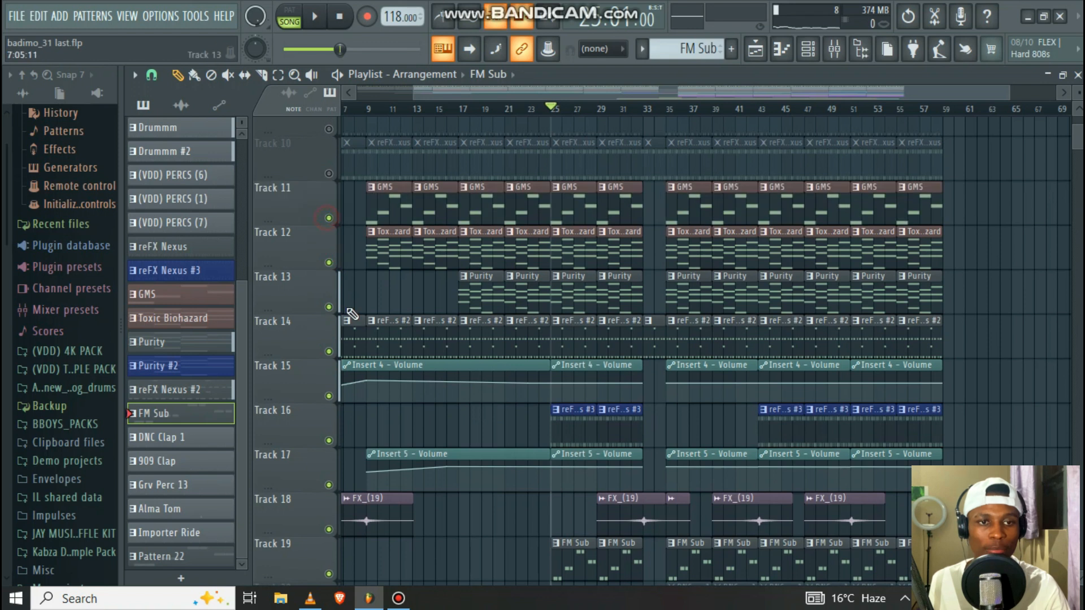
Step: Unmute Tracks 1 through 10 in the playlist
{"action": "scroll", "coordinate": [329, 237], "scroll_direction": "up", "scroll_amount": 2}
{"action": "left_click", "coordinate": [328, 263]}
{"action": "left_click", "coordinate": [328, 218]}
{"action": "left_click", "coordinate": [328, 174]}
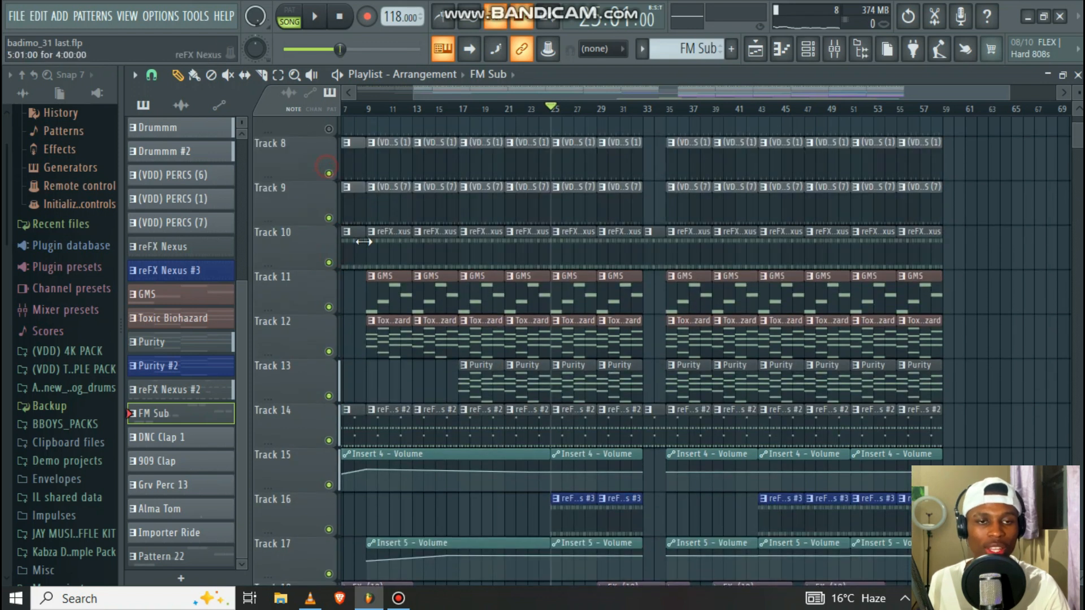
{"action": "scroll", "coordinate": [318, 388], "scroll_direction": "up", "scroll_amount": 7}
{"action": "left_click", "coordinate": [328, 421]}
{"action": "left_click", "coordinate": [328, 375]}
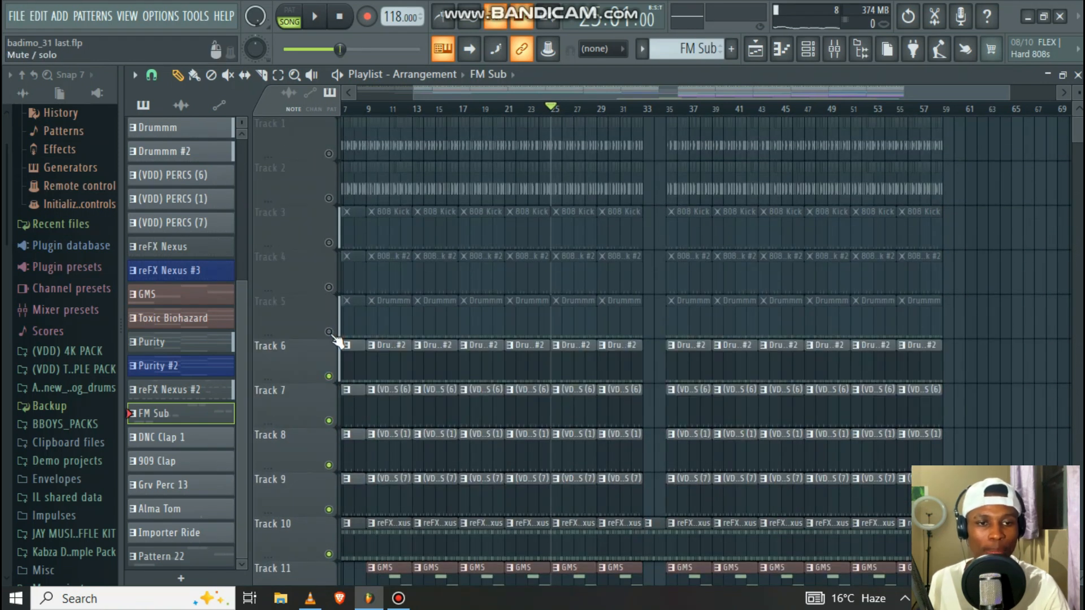
{"action": "left_click", "coordinate": [328, 331]}
{"action": "left_click", "coordinate": [328, 287]}
{"action": "left_click", "coordinate": [328, 242]}
{"action": "left_click", "coordinate": [328, 198]}
{"action": "left_click", "coordinate": [329, 153]}
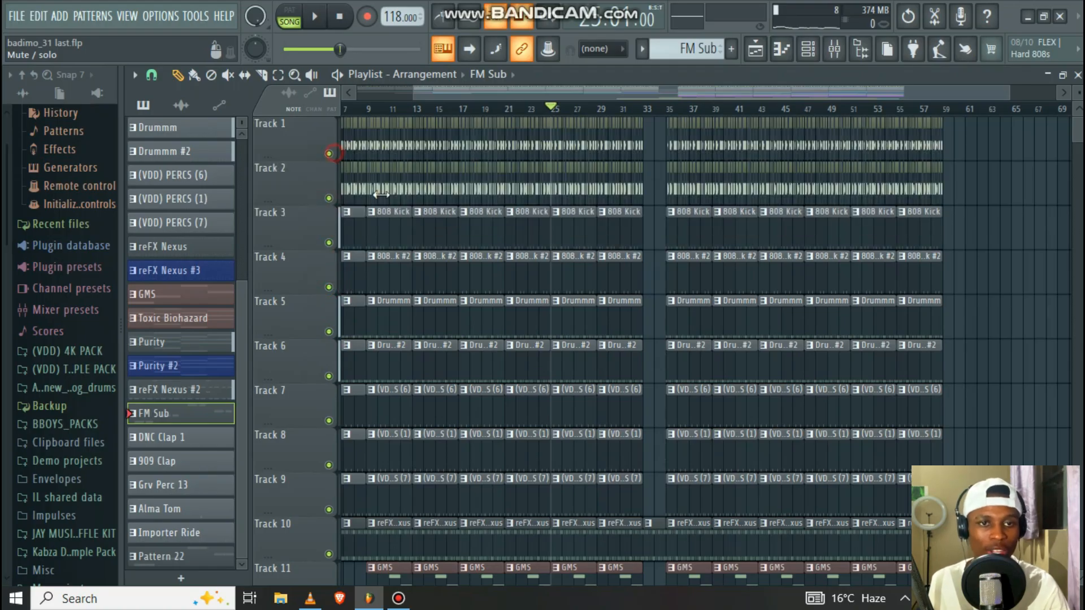
Step: Play the unmuted layers from bar 25, examine the FM Sub notes over bars 1 to 4 in the piano roll, and stop
{"action": "scroll", "coordinate": [451, 221], "scroll_direction": "down", "scroll_amount": 10}
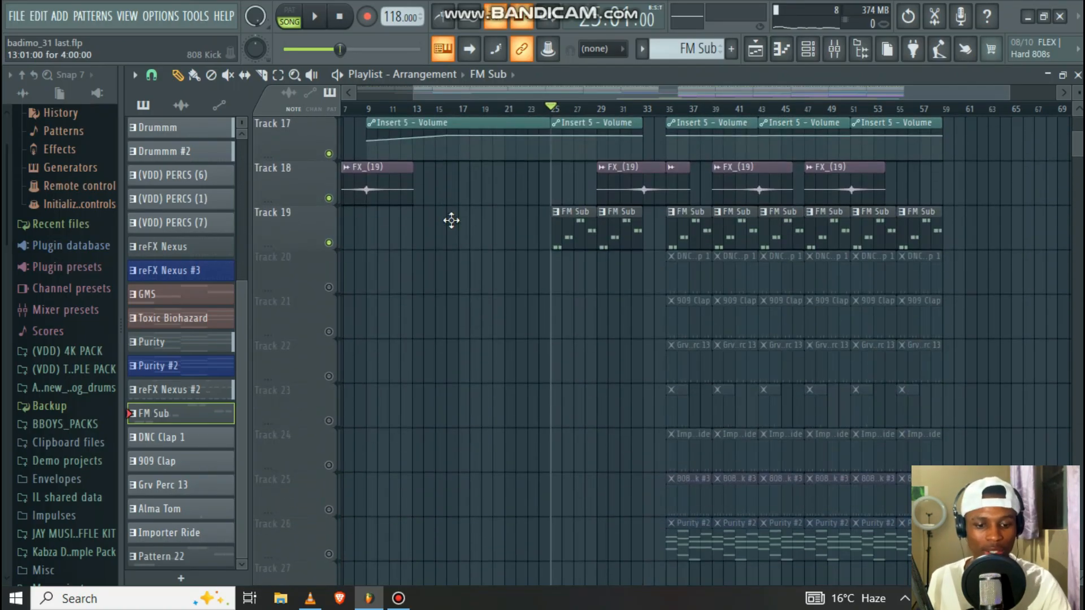
{"action": "key", "text": "space"}
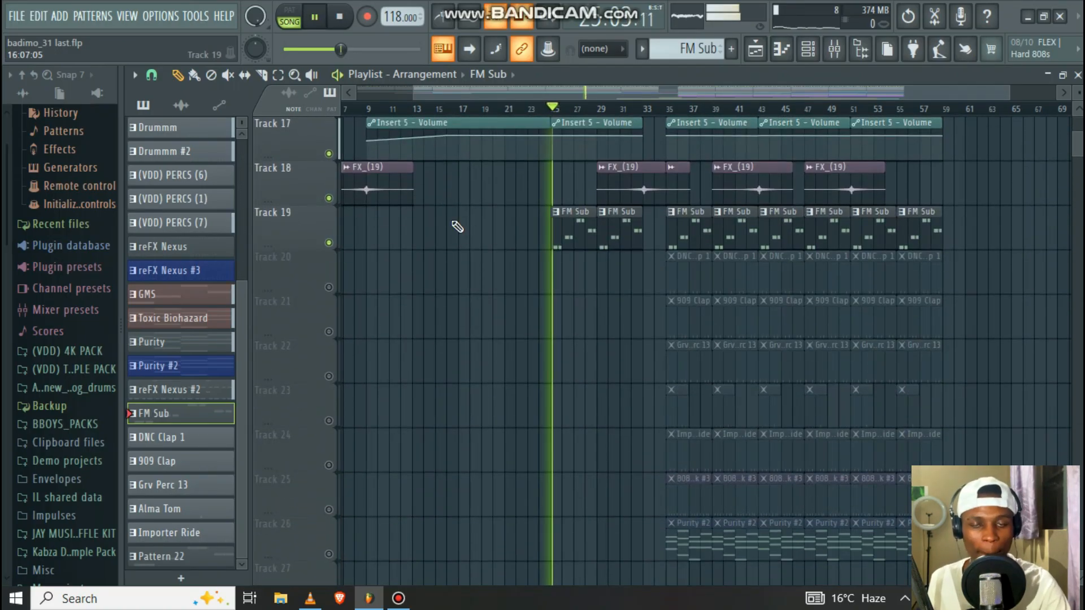
{"action": "double_click", "coordinate": [583, 224]}
{"action": "scroll", "coordinate": [412, 204], "scroll_direction": "down", "scroll_amount": 10}
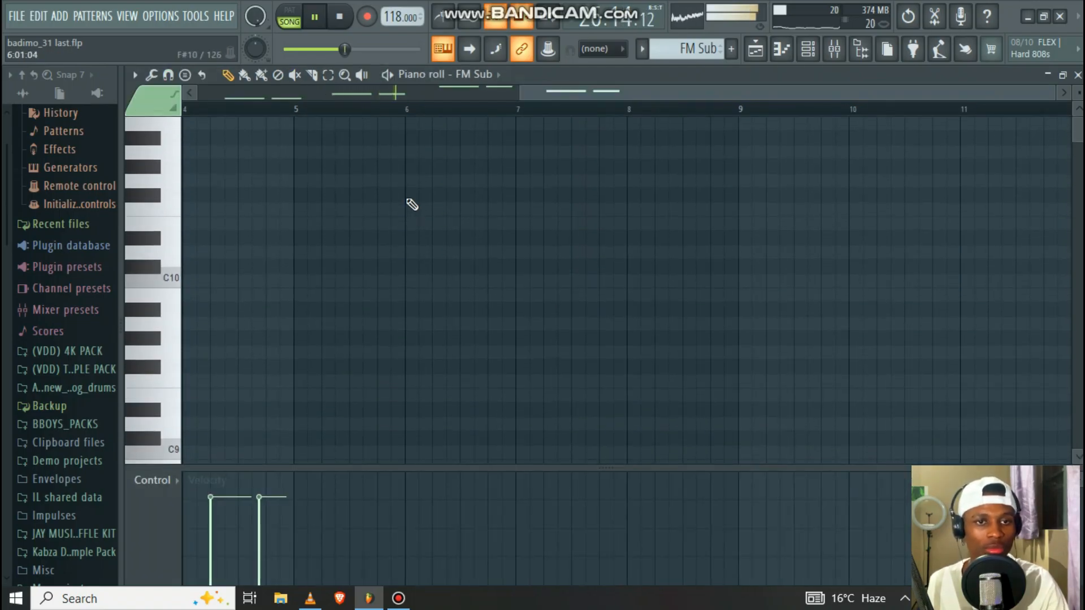
{"action": "scroll", "coordinate": [412, 204], "scroll_direction": "down", "scroll_amount": 7}
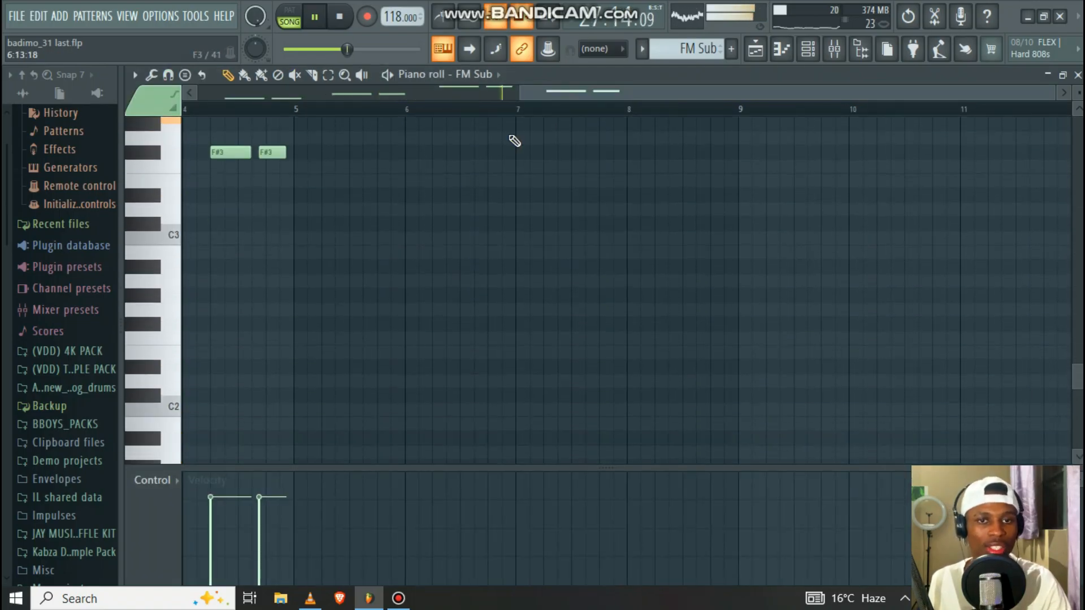
{"action": "left_click", "coordinate": [530, 97]}
{"action": "scroll", "coordinate": [377, 350], "scroll_direction": "up", "scroll_amount": 3}
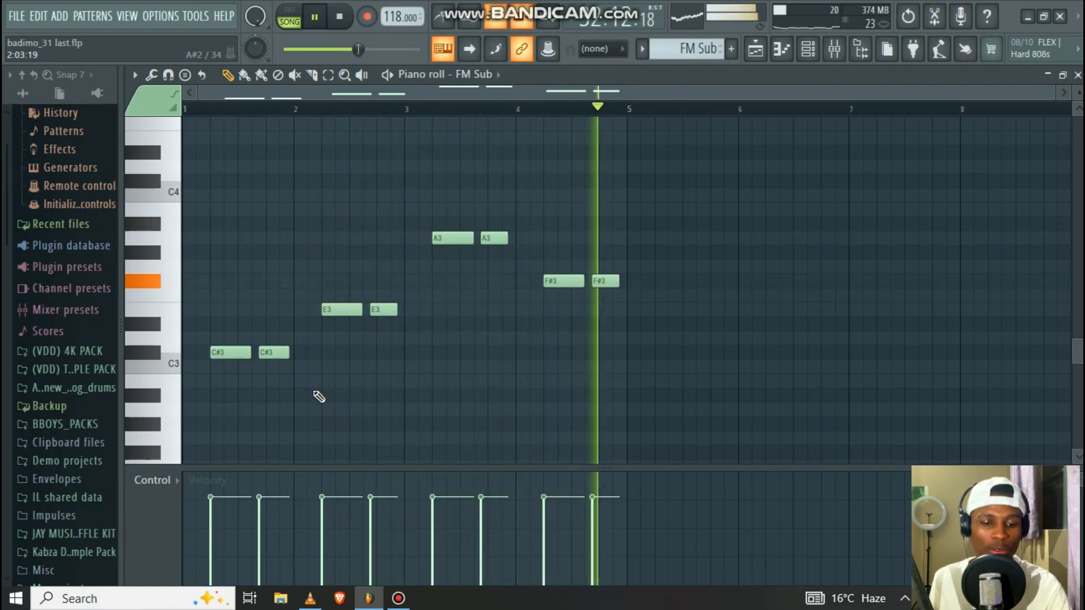
{"action": "key", "text": "space"}
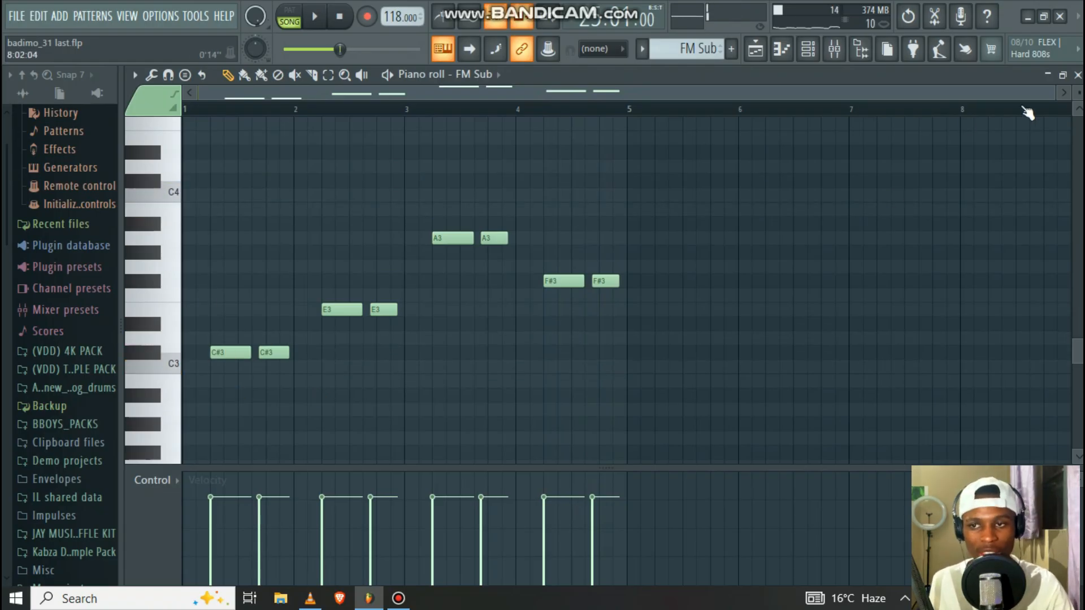
{"action": "left_click", "coordinate": [1079, 77]}
Step: Inspect the channel settings of the FX_(19) sample clip on Track 18 near bar 32 and close them
{"action": "scroll", "coordinate": [632, 130], "scroll_direction": "up", "scroll_amount": 1}
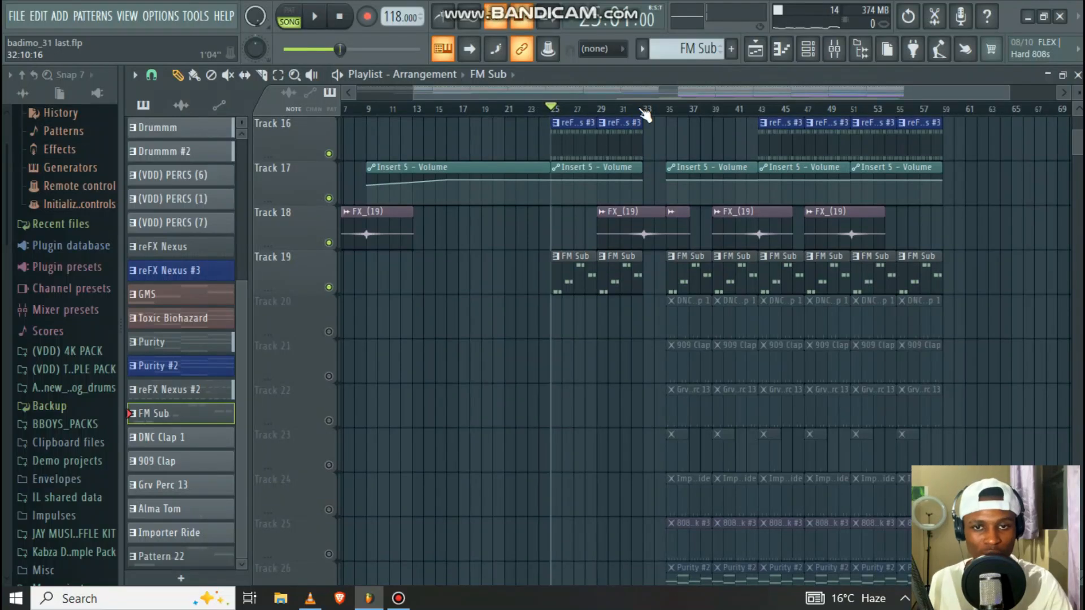
{"action": "scroll", "coordinate": [644, 111], "scroll_direction": "up", "scroll_amount": 4}
{"action": "scroll", "coordinate": [650, 110], "scroll_direction": "up", "scroll_amount": 2}
{"action": "double_click", "coordinate": [657, 235]}
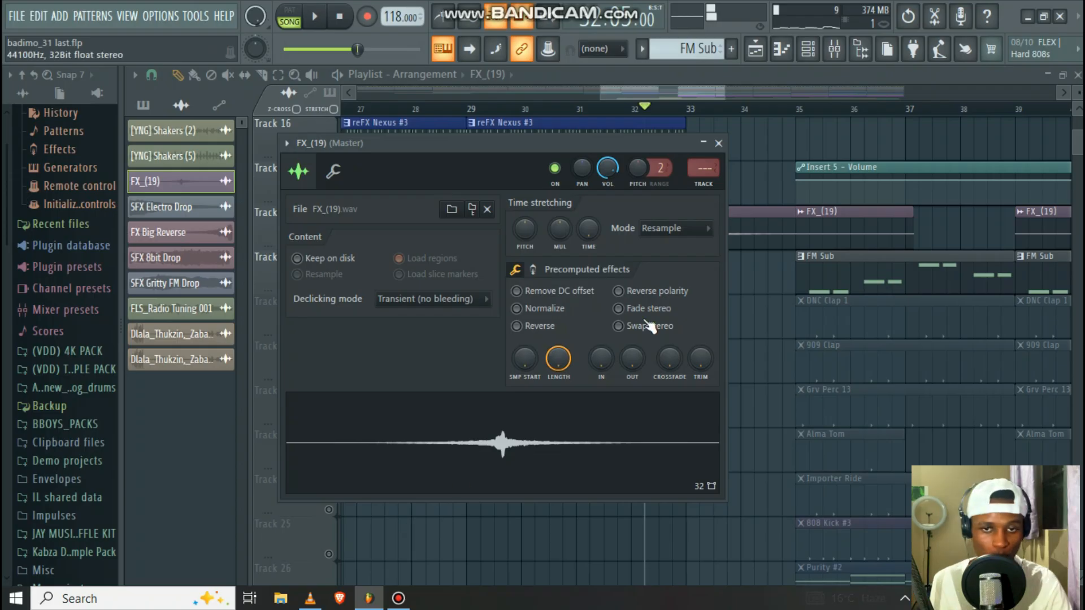
{"action": "left_click", "coordinate": [718, 143]}
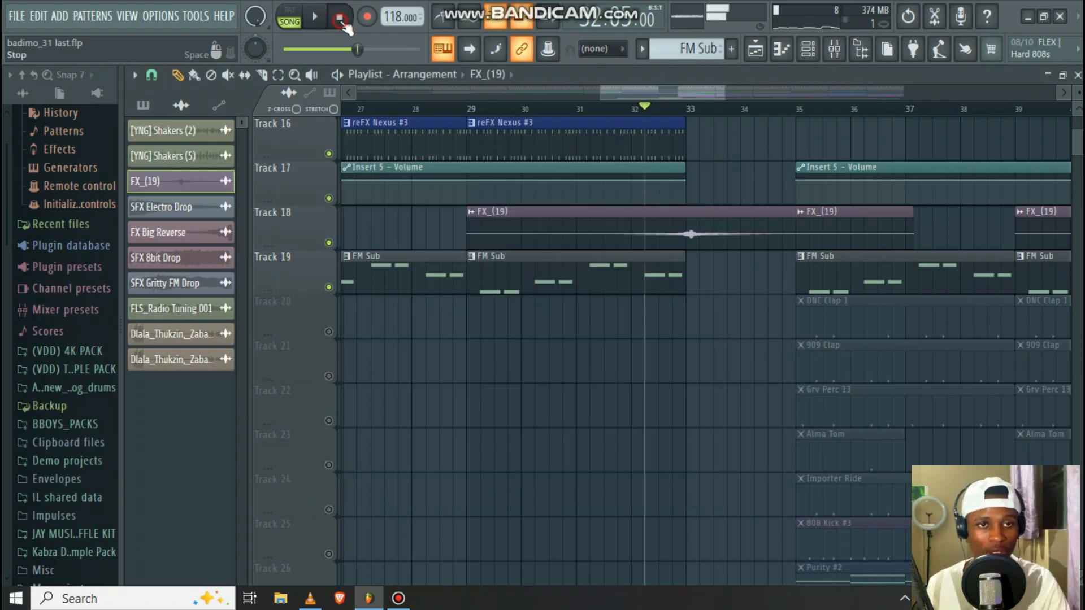
Step: Play the arrangement from bar 29, unmute Track 29 with the FLS_Radio Tuning 001 clip during playback, and stop past bar 35
{"action": "left_click", "coordinate": [342, 22]}
{"action": "scroll", "coordinate": [557, 443], "scroll_direction": "up", "scroll_amount": 3}
{"action": "scroll", "coordinate": [475, 112], "scroll_direction": "down", "scroll_amount": 6}
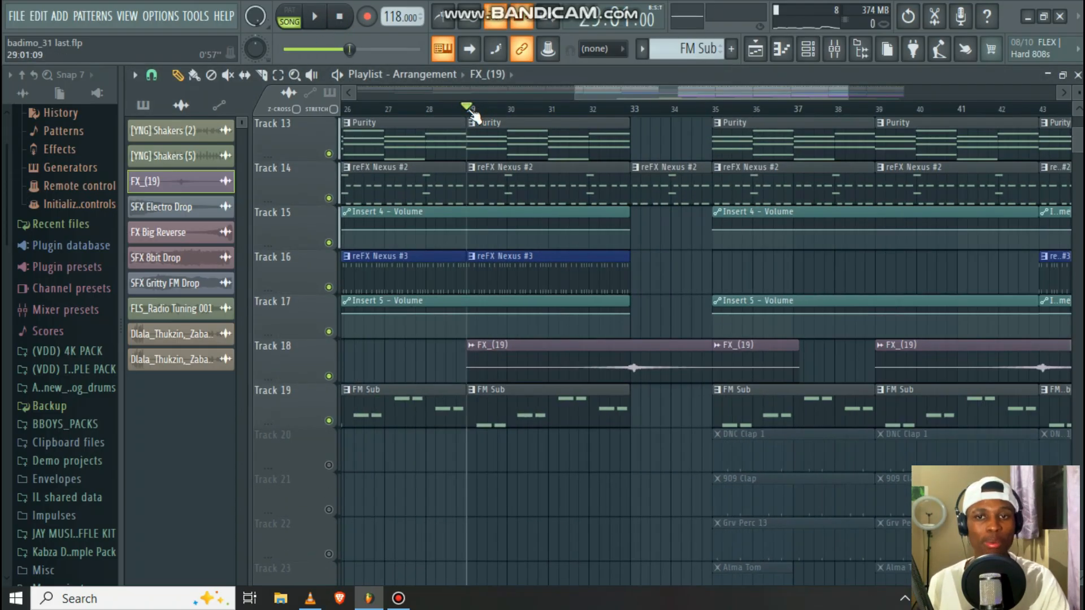
{"action": "key", "text": "space"}
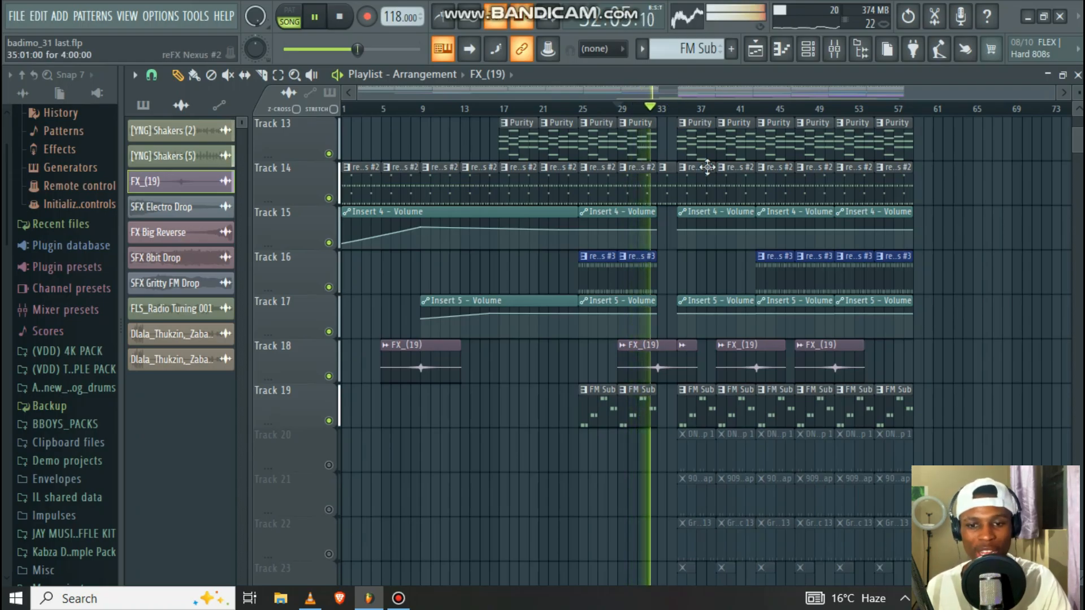
{"action": "scroll", "coordinate": [706, 167], "scroll_direction": "down", "scroll_amount": 10}
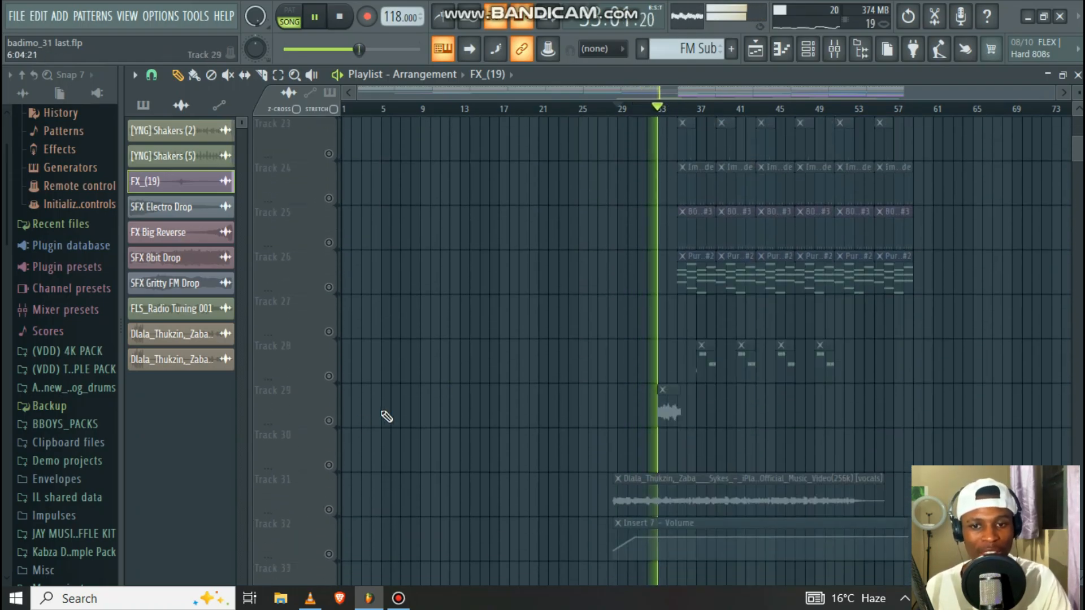
{"action": "left_click", "coordinate": [329, 421]}
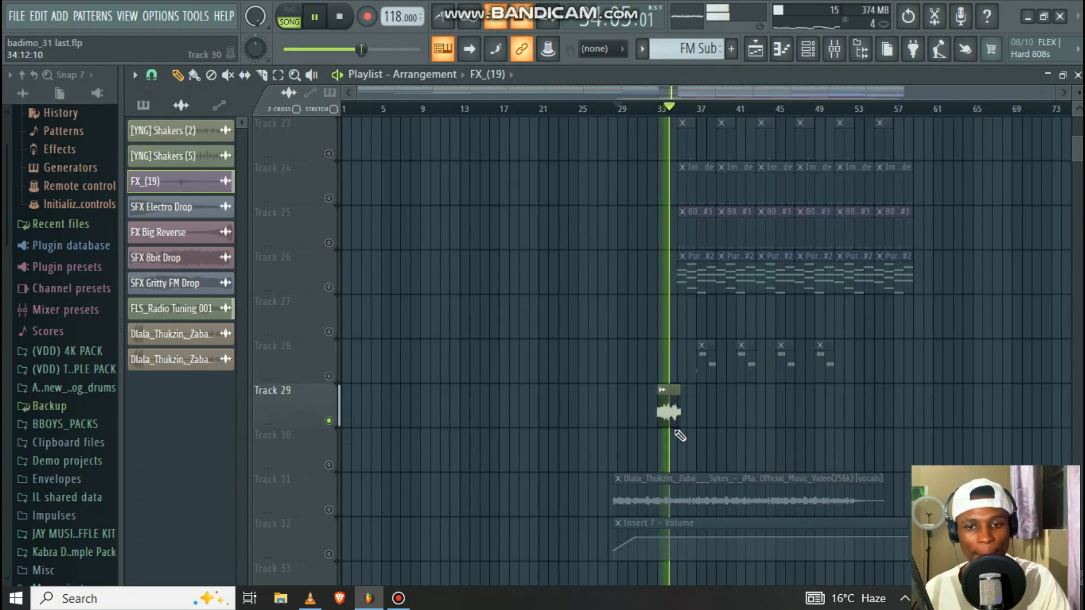
{"action": "scroll", "coordinate": [672, 426], "scroll_direction": "up", "scroll_amount": 7}
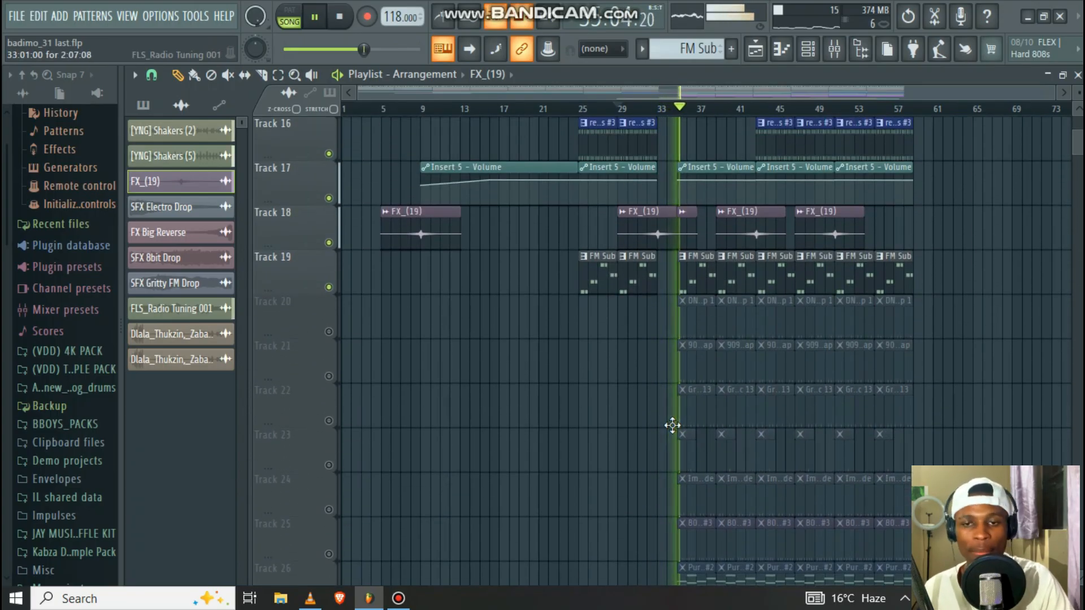
{"action": "scroll", "coordinate": [678, 430], "scroll_direction": "down", "scroll_amount": 2}
{"action": "scroll", "coordinate": [678, 427], "scroll_direction": "up", "scroll_amount": 3}
{"action": "scroll", "coordinate": [650, 361], "scroll_direction": "down", "scroll_amount": 2}
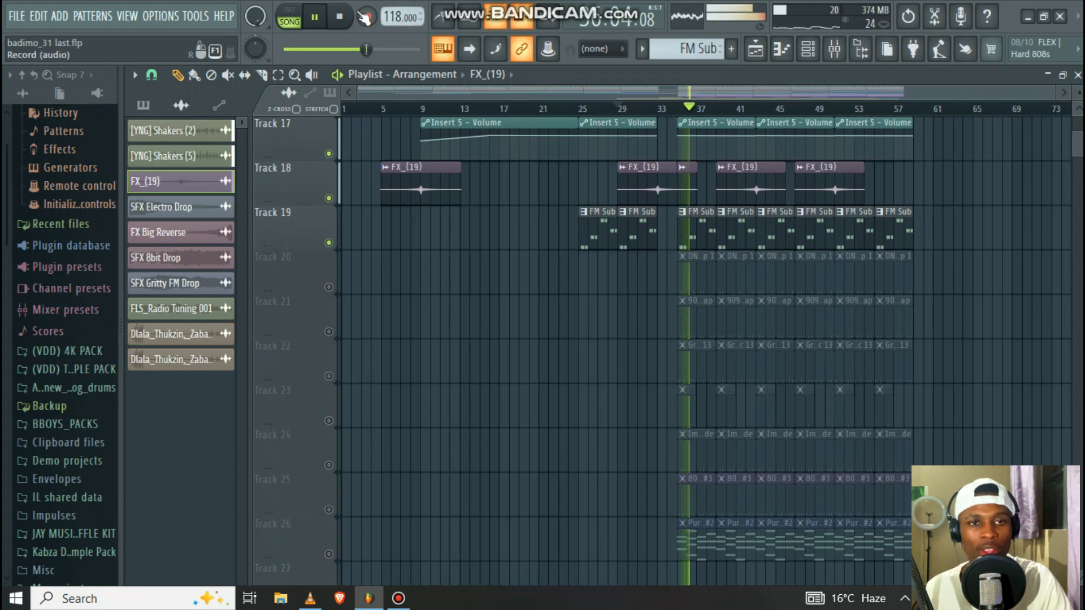
{"action": "left_click", "coordinate": [341, 16]}
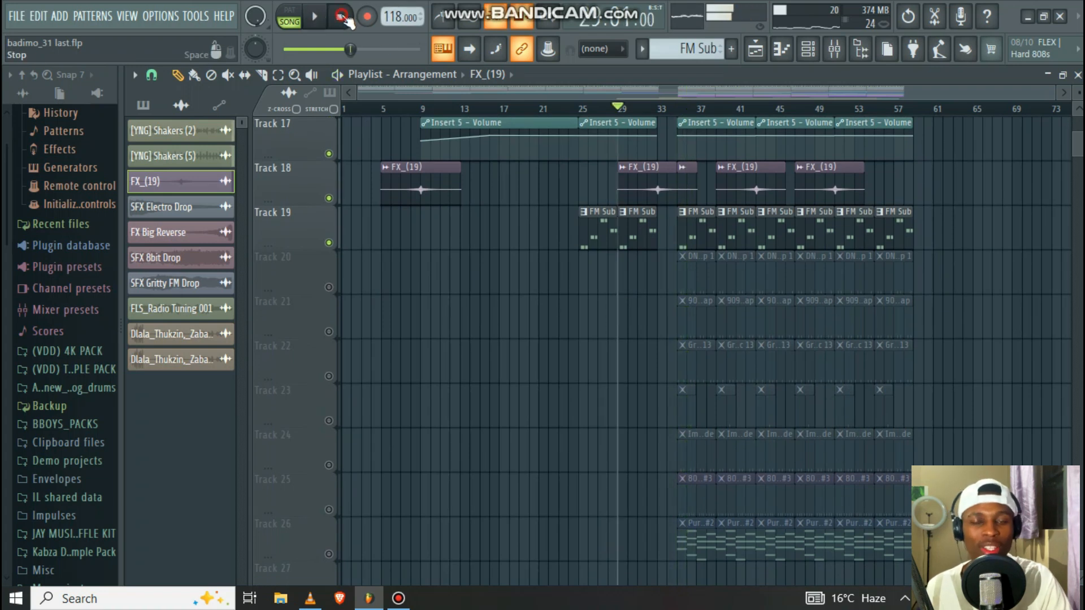
Step: Unmute Track 20 with the DNC Clap 1 clips and set the playback position to bar 35
{"action": "left_click", "coordinate": [329, 287]}
{"action": "scroll", "coordinate": [696, 109], "scroll_direction": "up", "scroll_amount": 3}
{"action": "scroll", "coordinate": [695, 109], "scroll_direction": "down", "scroll_amount": 3}
{"action": "left_click_drag", "start_coordinate": [685, 96], "coordinate": [705, 98]}
{"action": "scroll", "coordinate": [709, 111], "scroll_direction": "up", "scroll_amount": 4}
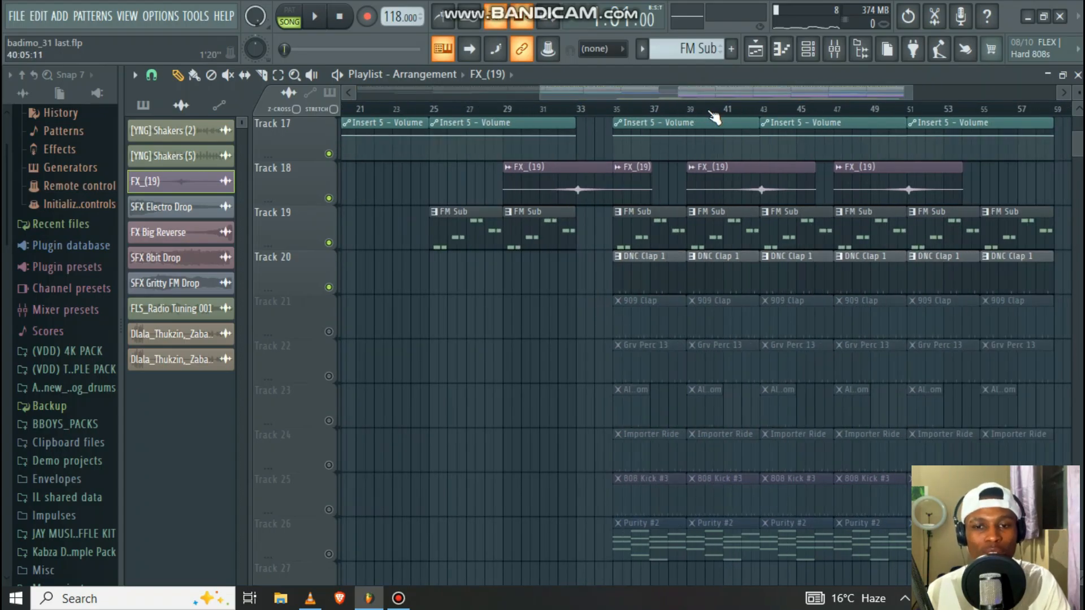
{"action": "left_click", "coordinate": [536, 110]}
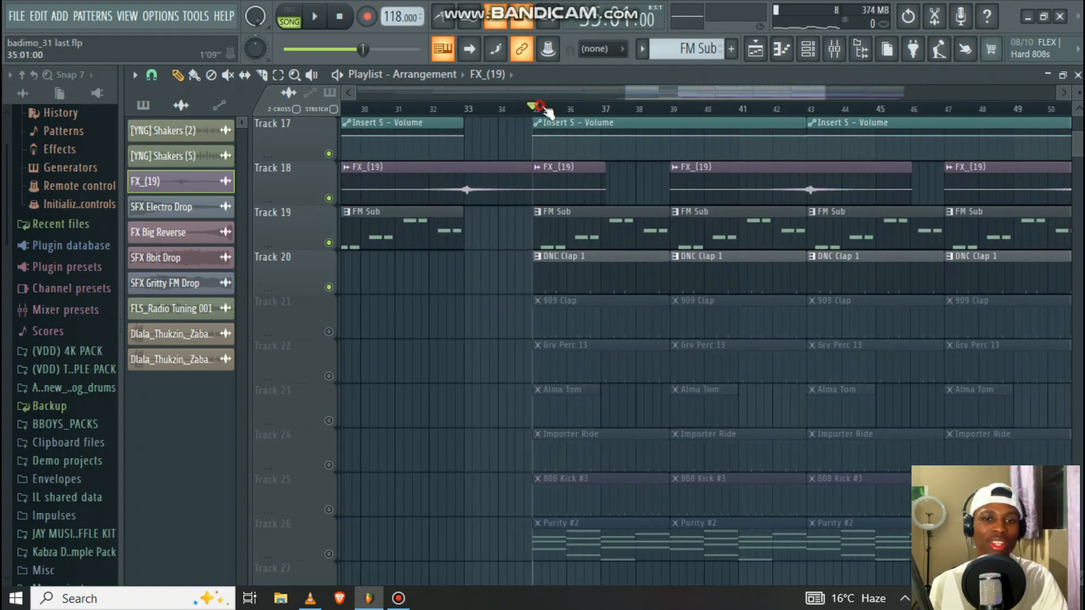
Step: Examine the notes of the first DNC Clap 1 clip on Track 20 in the piano roll and close it
{"action": "scroll", "coordinate": [581, 195], "scroll_direction": "up", "scroll_amount": 8}
{"action": "scroll", "coordinate": [581, 198], "scroll_direction": "down", "scroll_amount": 2}
{"action": "scroll", "coordinate": [582, 198], "scroll_direction": "down", "scroll_amount": 5}
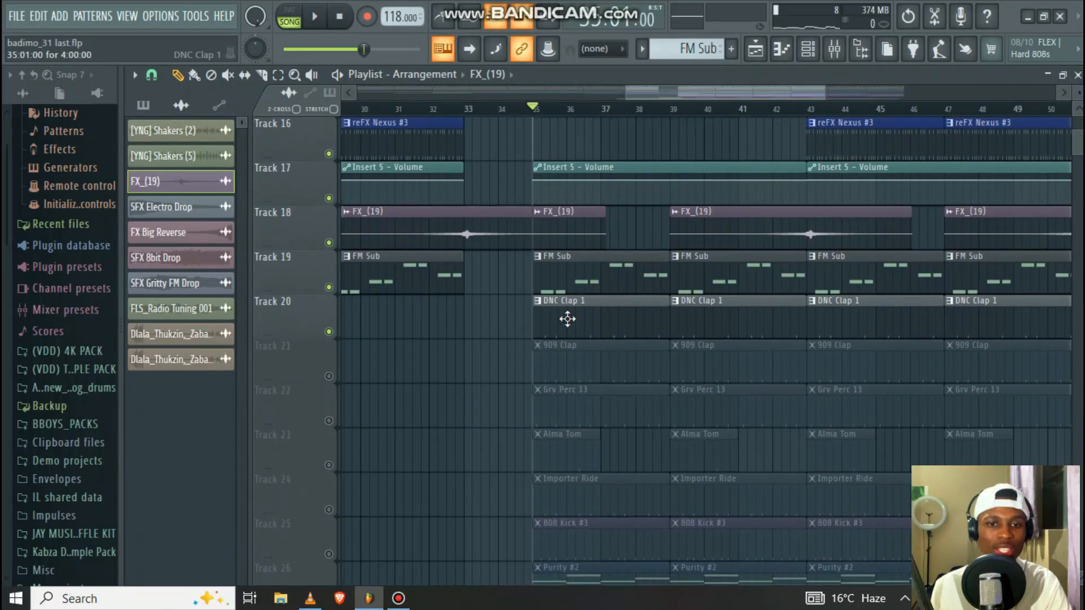
{"action": "double_click", "coordinate": [567, 319]}
{"action": "scroll", "coordinate": [176, 242], "scroll_direction": "up", "scroll_amount": 9}
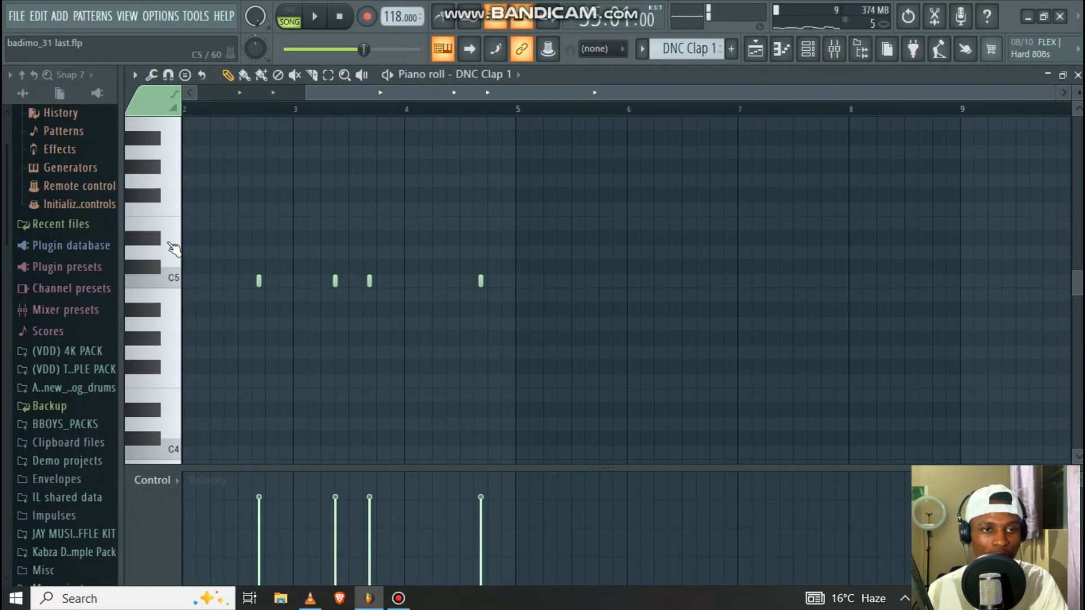
{"action": "left_click", "coordinate": [1077, 75]}
Step: Play the arrangement from bar 35, reopen the DNC Clap 1 notes in the piano roll, and stop playback
{"action": "scroll", "coordinate": [516, 196], "scroll_direction": "up", "scroll_amount": 10}
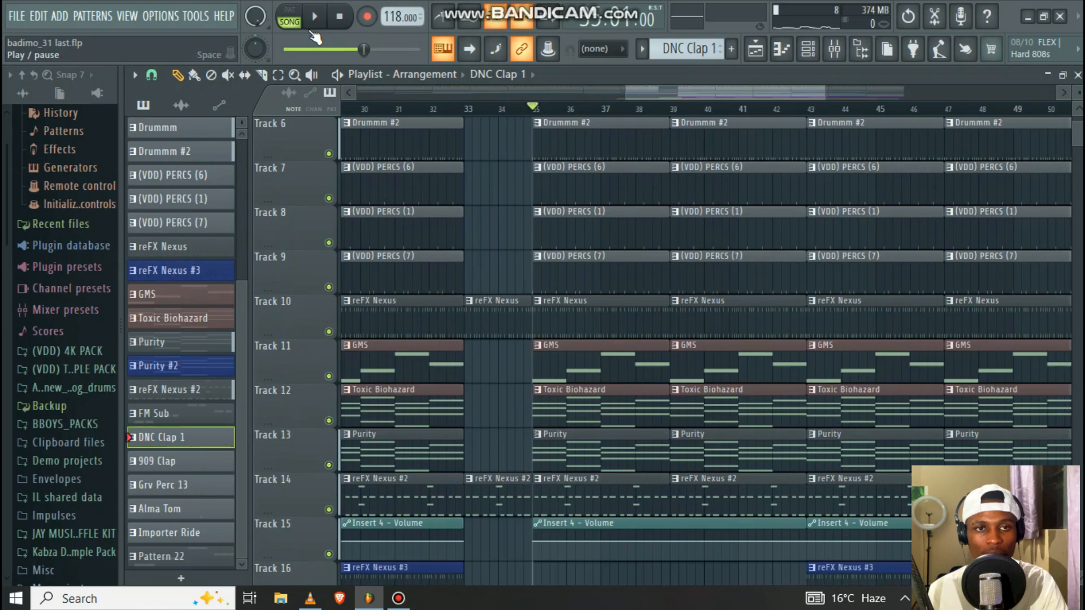
{"action": "left_click", "coordinate": [313, 33]}
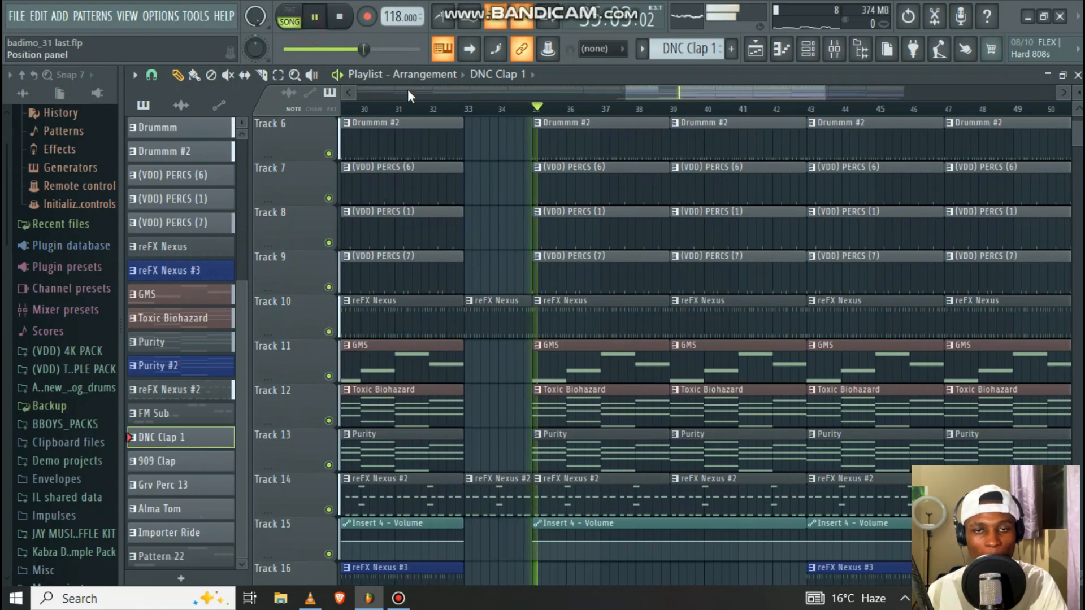
{"action": "scroll", "coordinate": [585, 215], "scroll_direction": "down", "scroll_amount": 7}
{"action": "scroll", "coordinate": [580, 212], "scroll_direction": "down", "scroll_amount": 2}
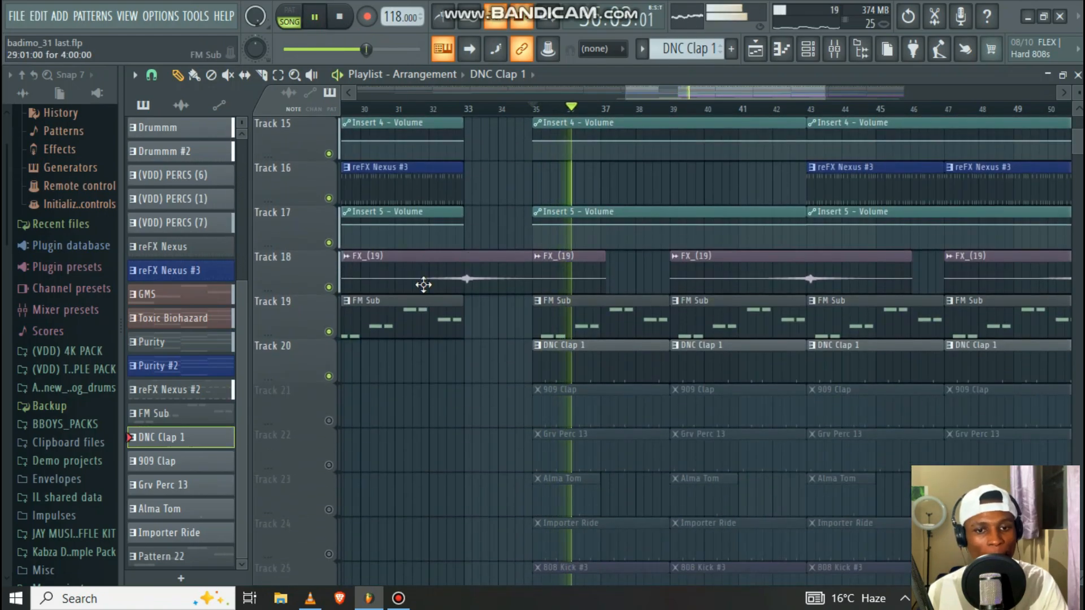
{"action": "double_click", "coordinate": [571, 376]}
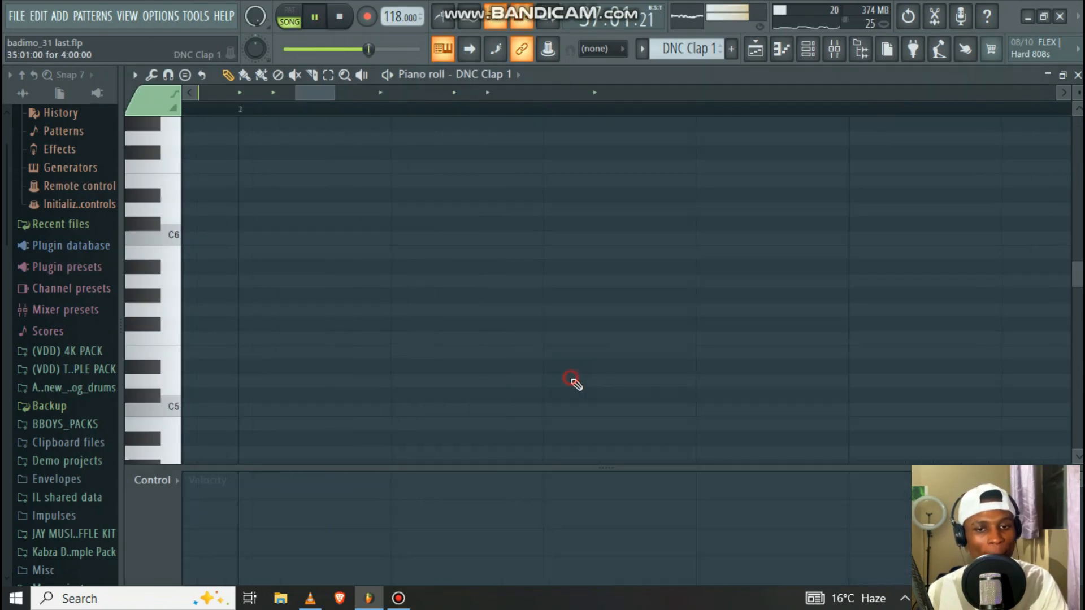
{"action": "key", "text": "space"}
Step: Lower the mixer's Insert 3 volume to 66% while auditioning the song, and close the mixer and piano roll
{"action": "left_click", "coordinate": [835, 56]}
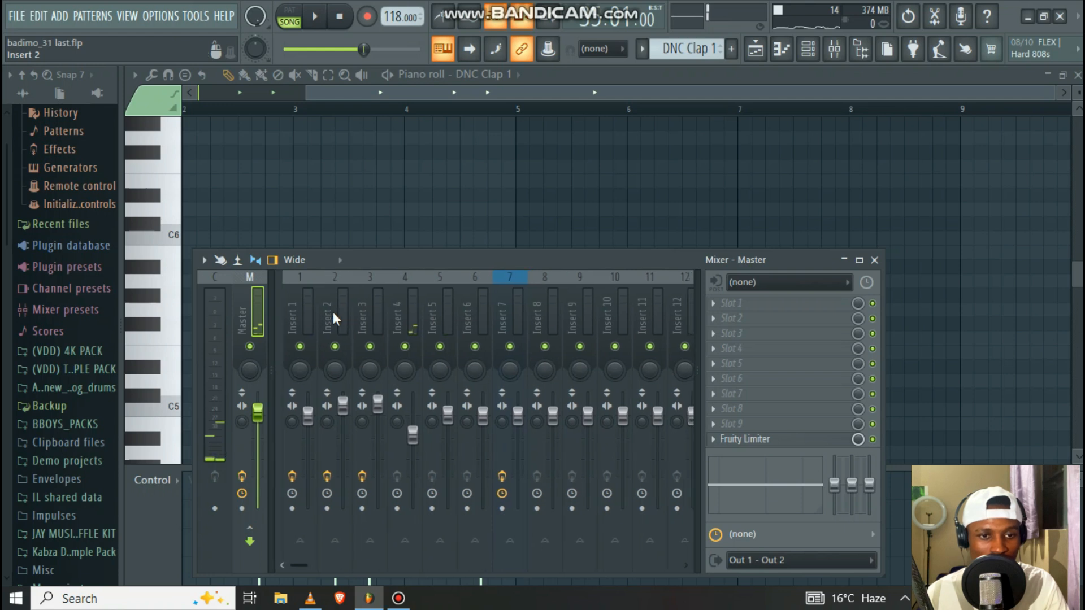
{"action": "left_click", "coordinate": [372, 324]}
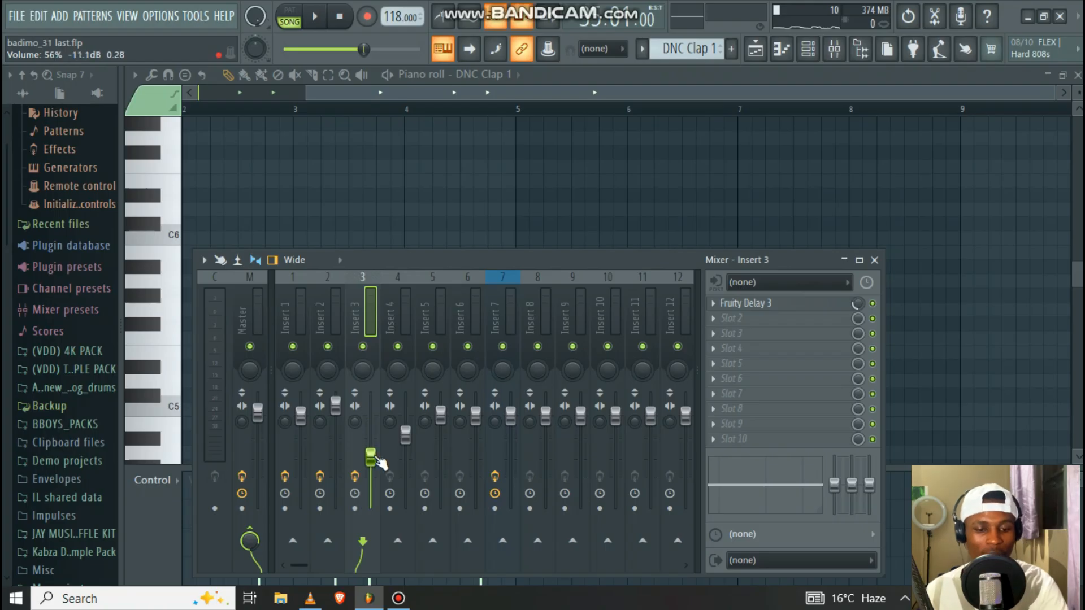
{"action": "left_click_drag", "start_coordinate": [378, 460], "coordinate": [378, 451]}
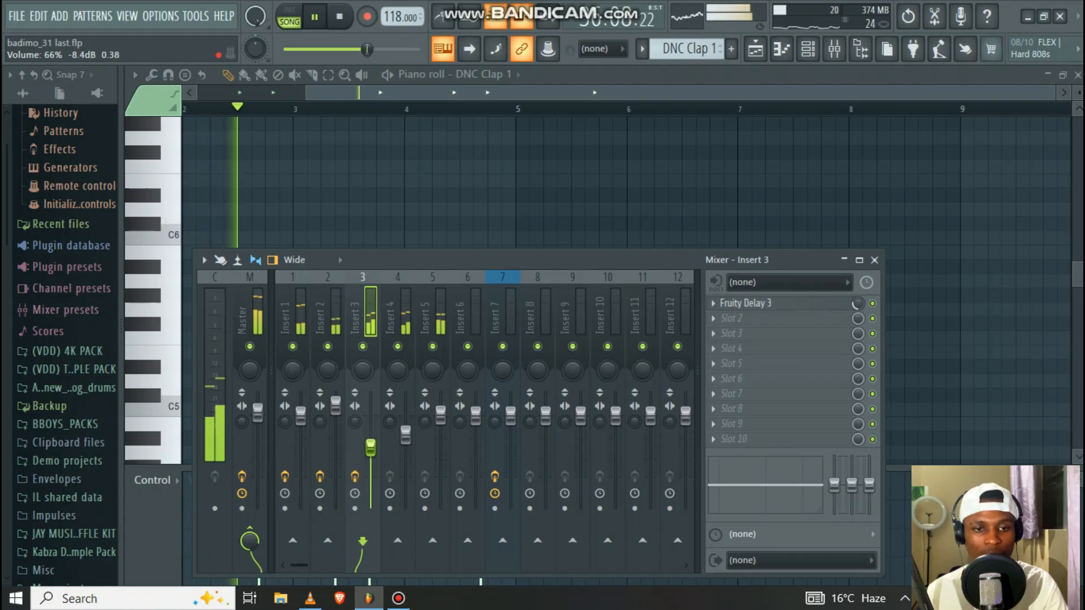
{"action": "left_click", "coordinate": [879, 264]}
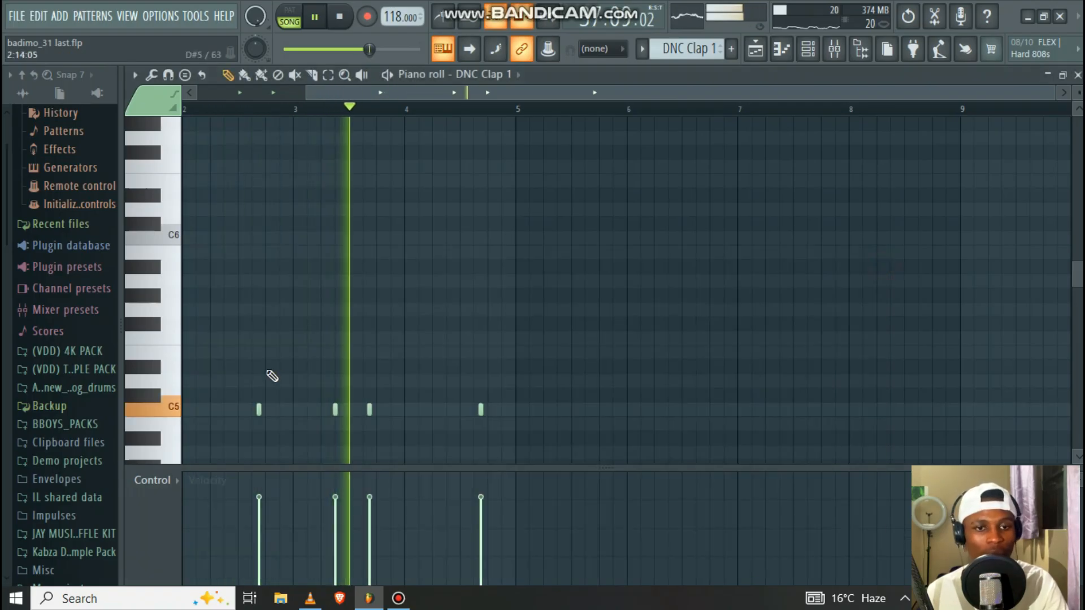
{"action": "left_click", "coordinate": [338, 19]}
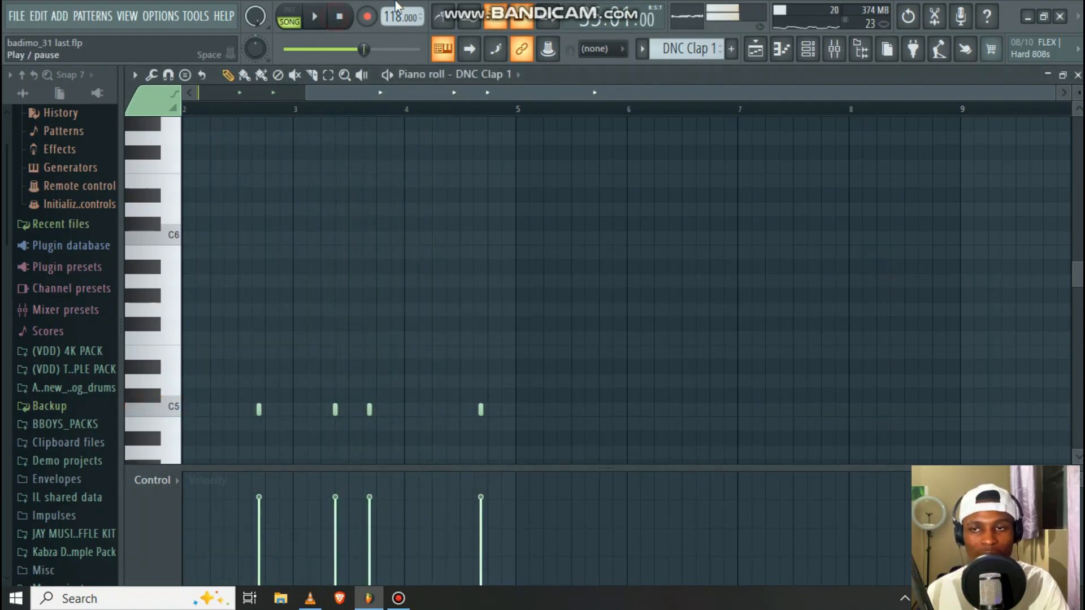
{"action": "left_click", "coordinate": [1077, 76]}
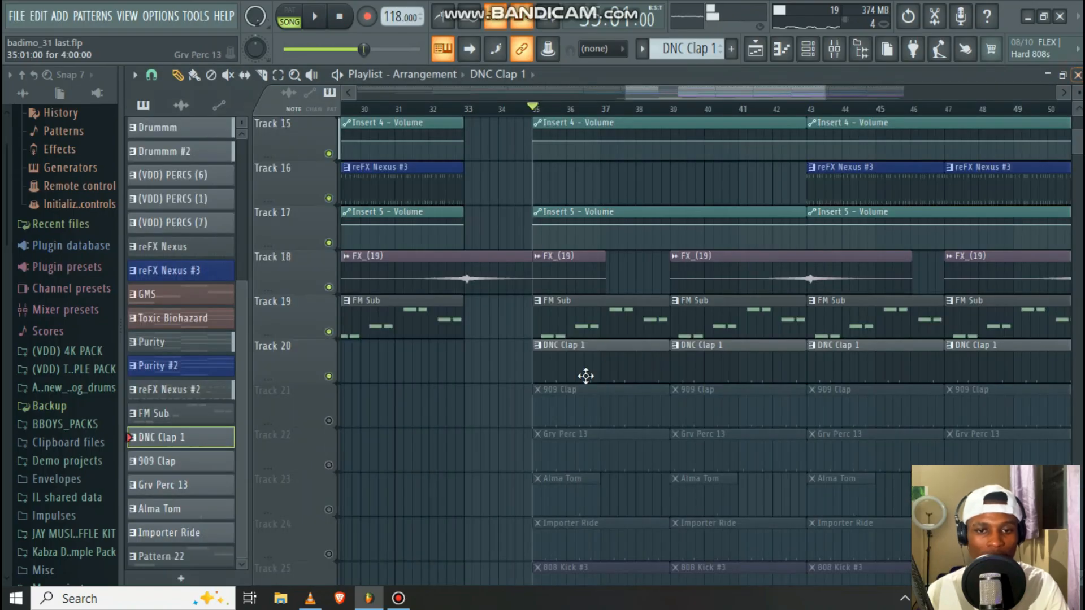
Step: Unmute Tracks 21 and 22 and examine the Grv Perc 13 and 909 Clap notes in the piano roll
{"action": "left_click", "coordinate": [329, 421]}
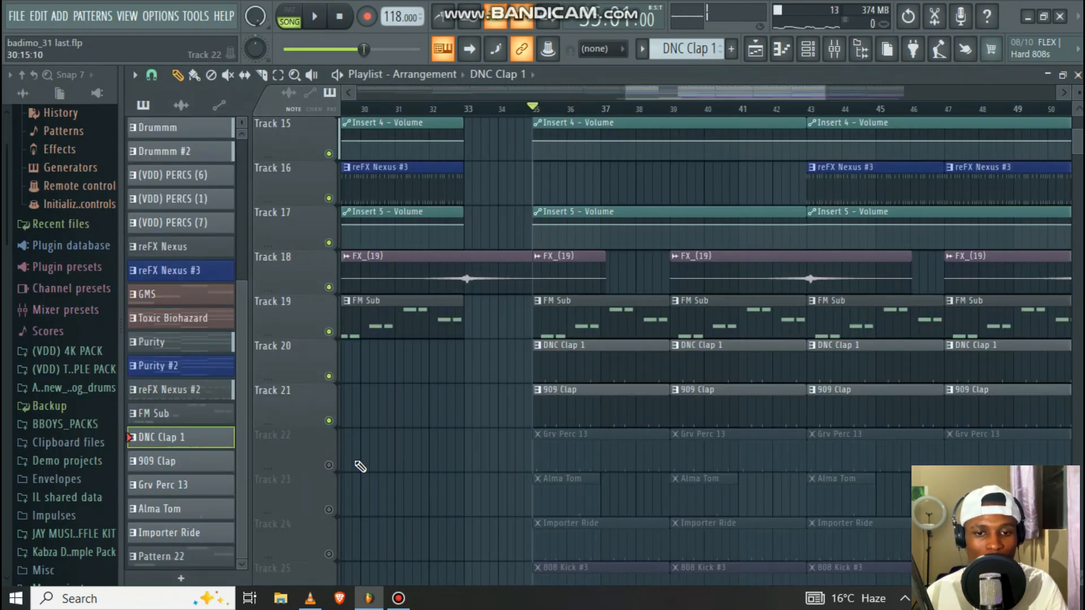
{"action": "left_click", "coordinate": [329, 466]}
{"action": "double_click", "coordinate": [578, 460]}
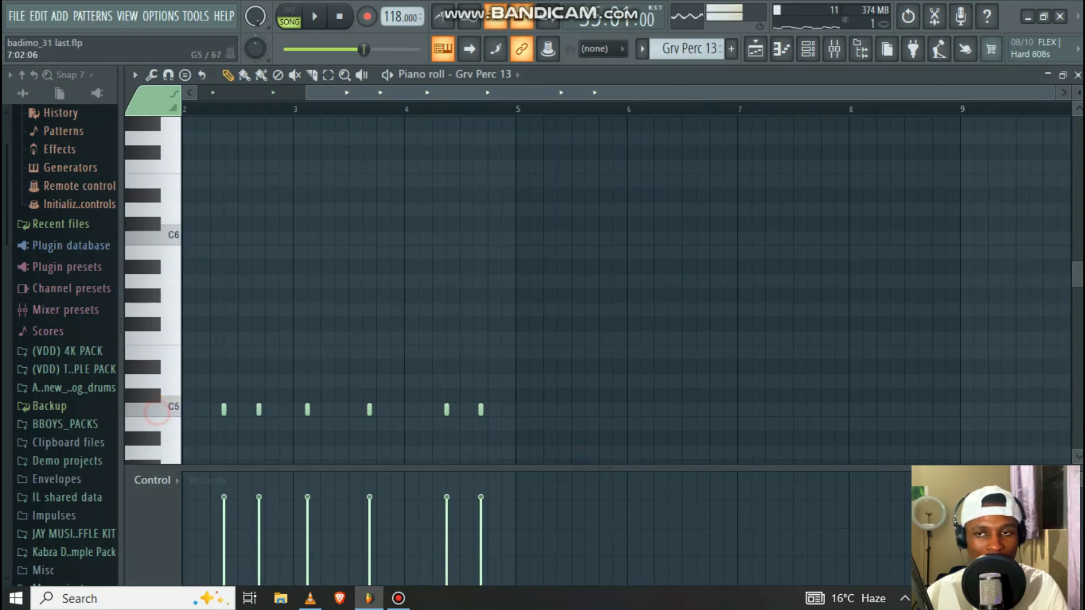
{"action": "left_click", "coordinate": [1077, 76]}
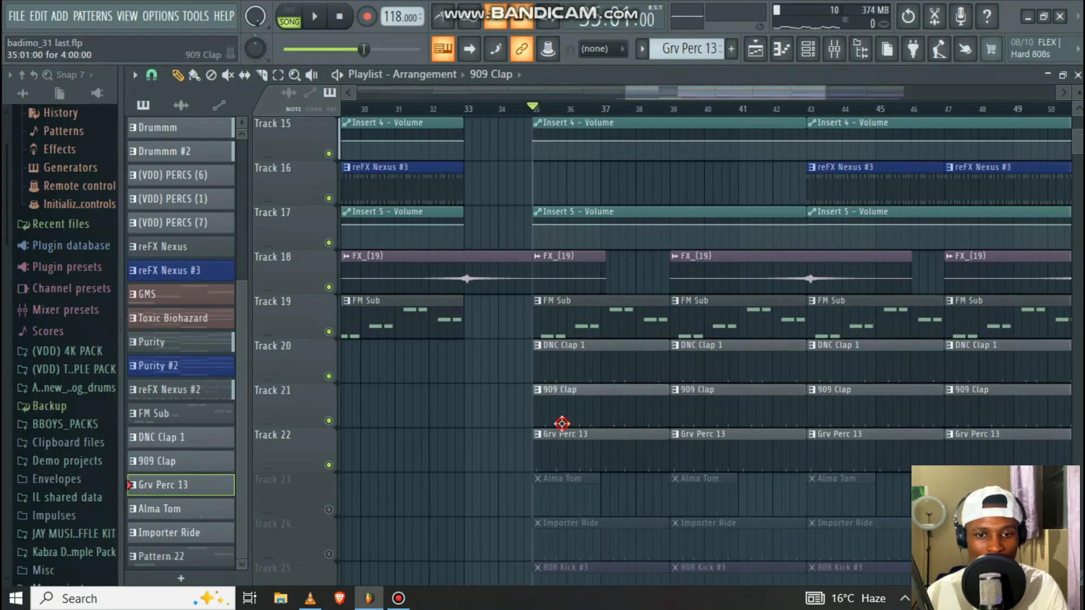
{"action": "double_click", "coordinate": [562, 424]}
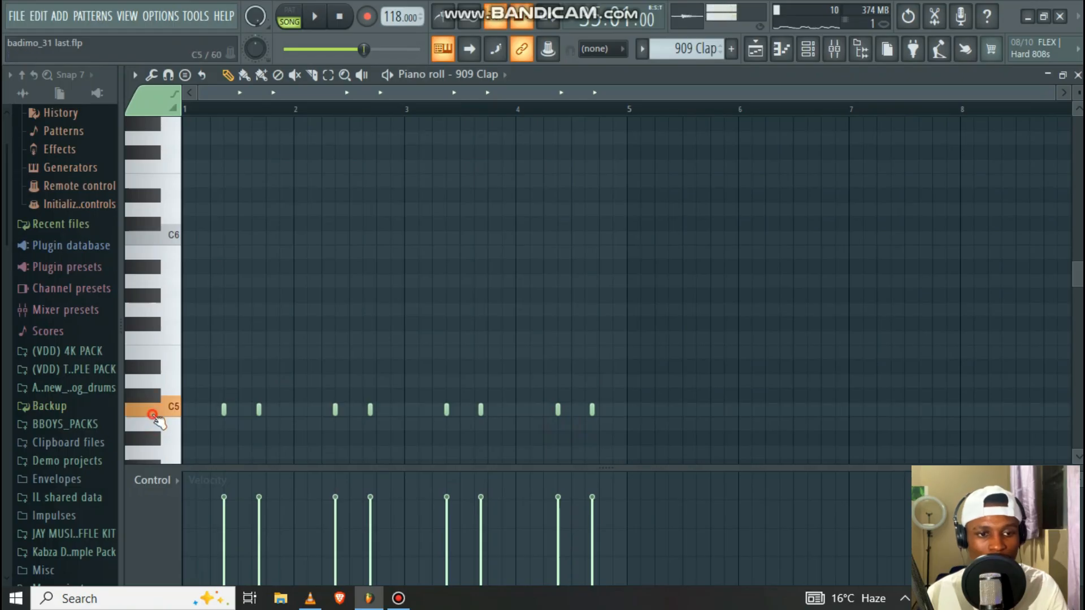
{"action": "left_click", "coordinate": [1077, 75]}
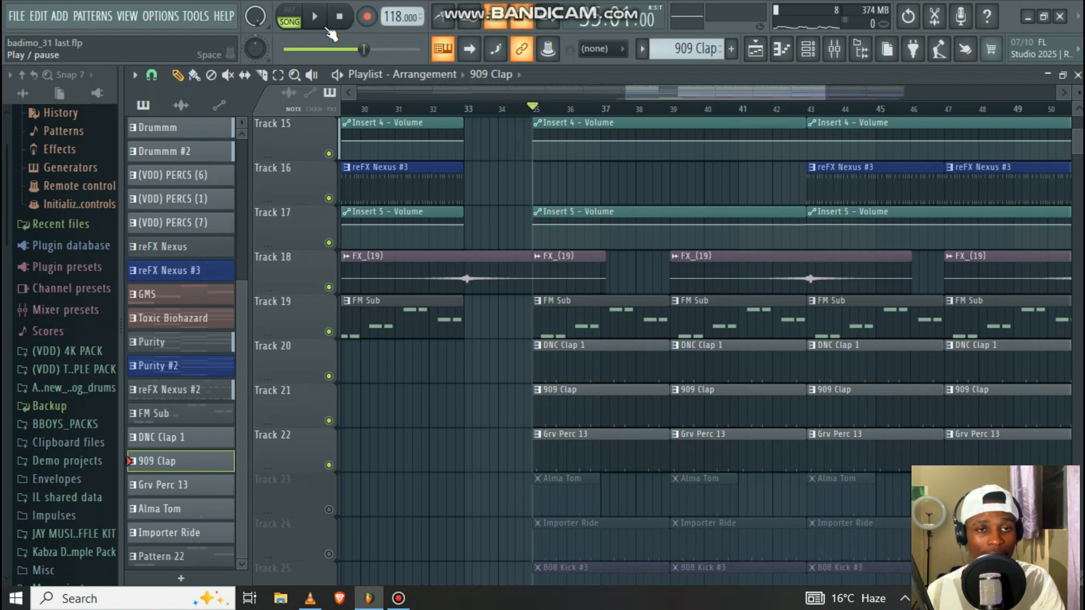
Step: Audition the arrangement from bar 35 with the DNC Clap 1, 909 Clap and Grv Perc 13 layers active, and stop
{"action": "left_click", "coordinate": [325, 28]}
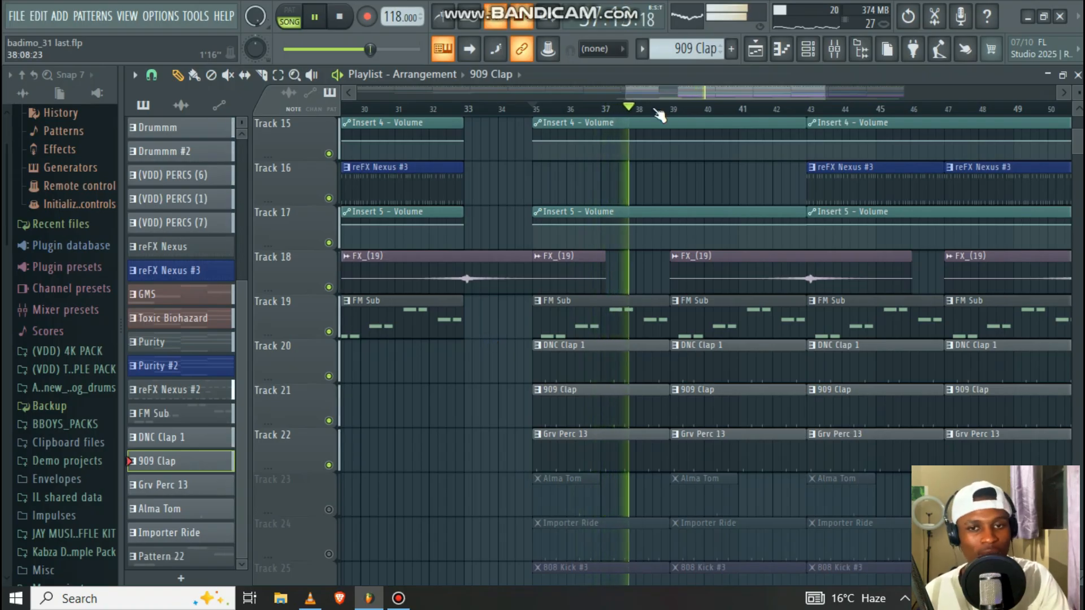
{"action": "scroll", "coordinate": [659, 115], "scroll_direction": "down", "scroll_amount": 4}
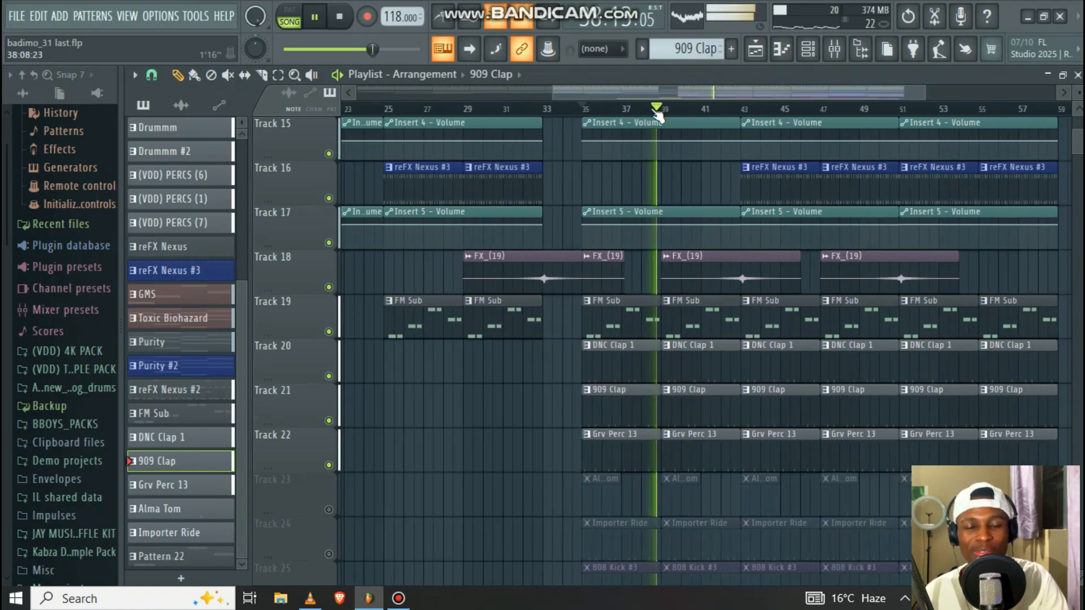
{"action": "scroll", "coordinate": [508, 169], "scroll_direction": "down", "scroll_amount": 4}
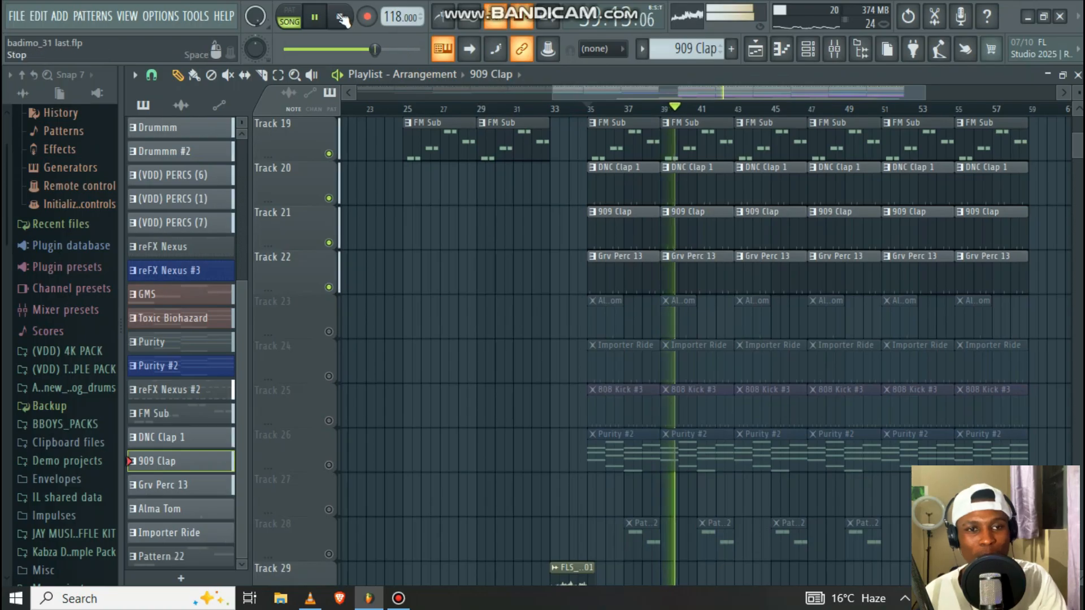
{"action": "left_click", "coordinate": [342, 19]}
Step: Unmute Track 23 and examine the Alma Tom notes in the piano roll
{"action": "left_click", "coordinate": [329, 331]}
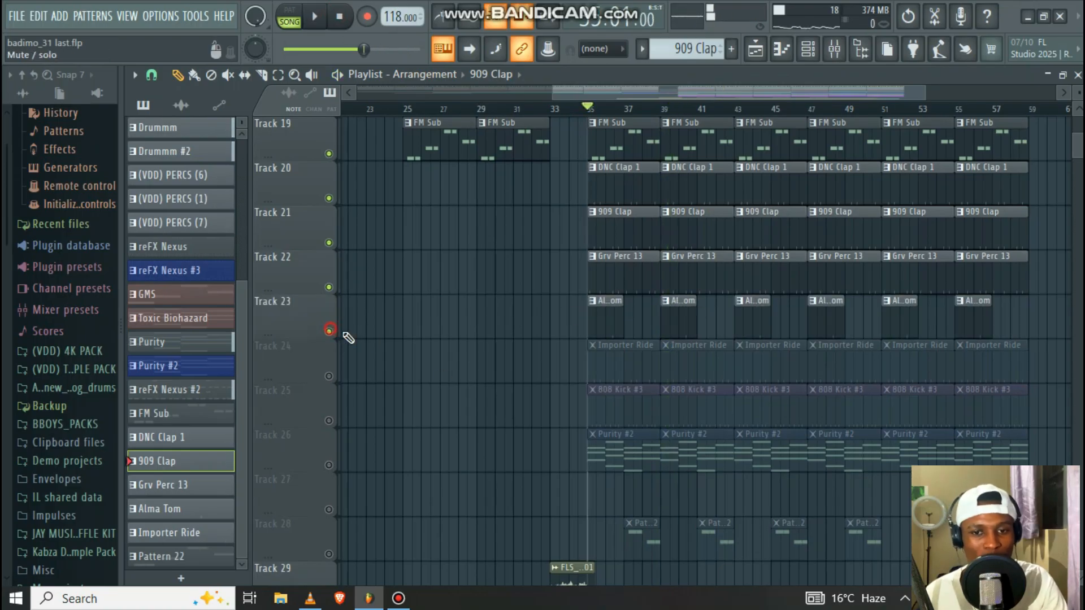
{"action": "double_click", "coordinate": [620, 328]}
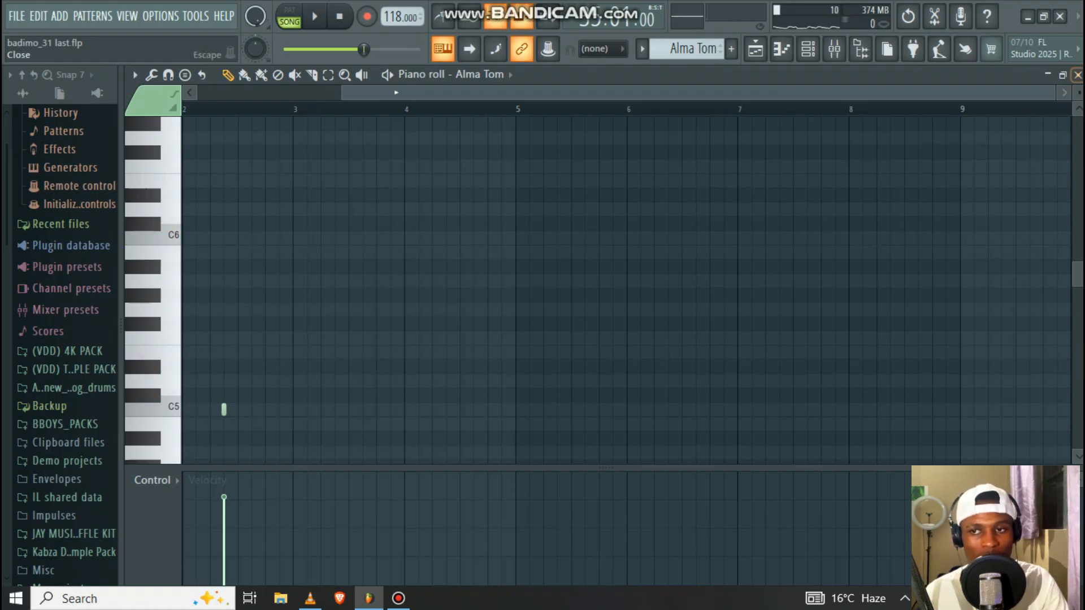
{"action": "key", "text": "Escape"}
Step: Audition the arrangement from bar 35 with the Alma Tom layer active and stop
{"action": "key", "text": "space"}
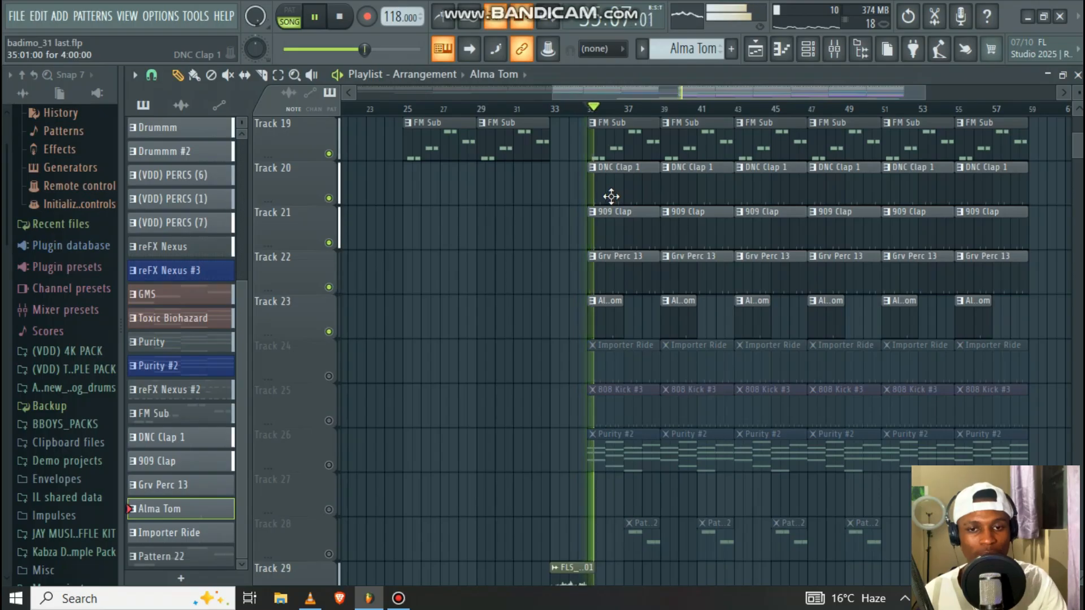
{"action": "scroll", "coordinate": [623, 123], "scroll_direction": "up", "scroll_amount": 2}
{"action": "scroll", "coordinate": [624, 123], "scroll_direction": "up", "scroll_amount": 2}
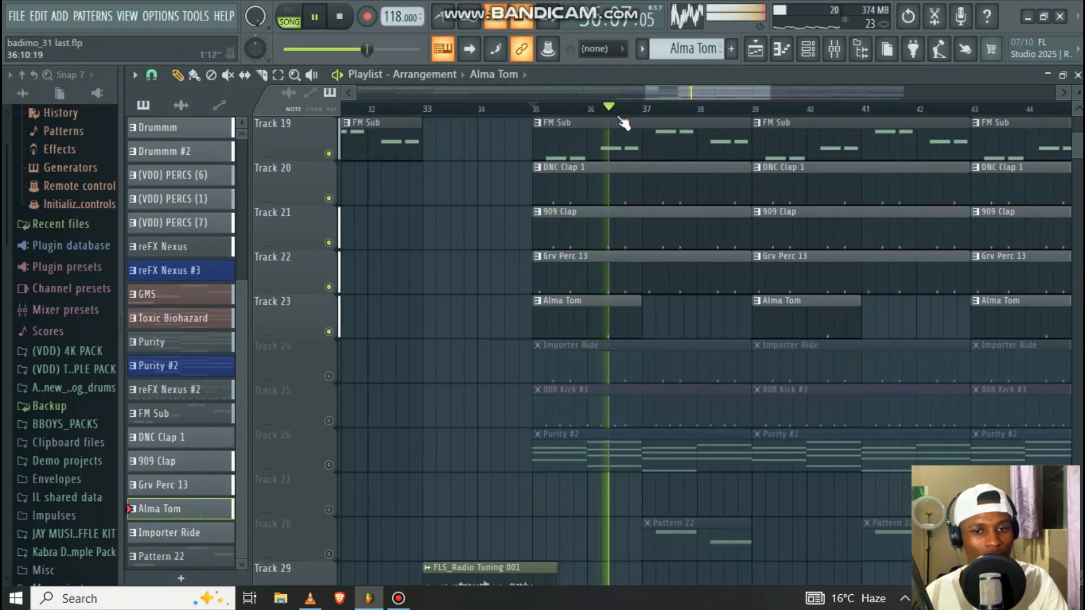
{"action": "left_click", "coordinate": [339, 17]}
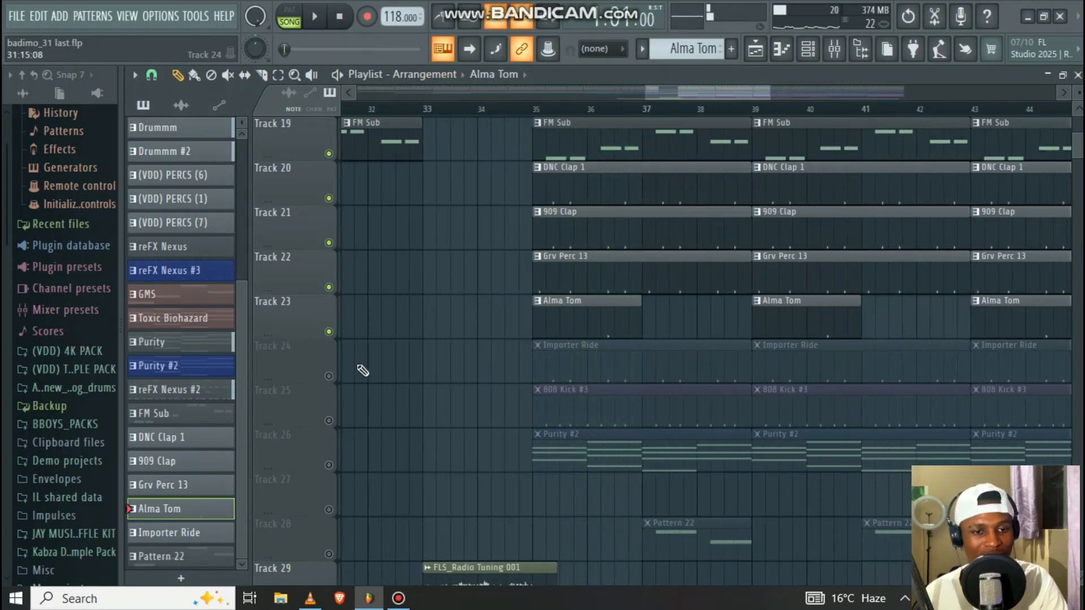
Step: Unmute Track 24 and examine the Importer Ride notes in the piano roll
{"action": "left_click", "coordinate": [330, 377]}
{"action": "double_click", "coordinate": [563, 367]}
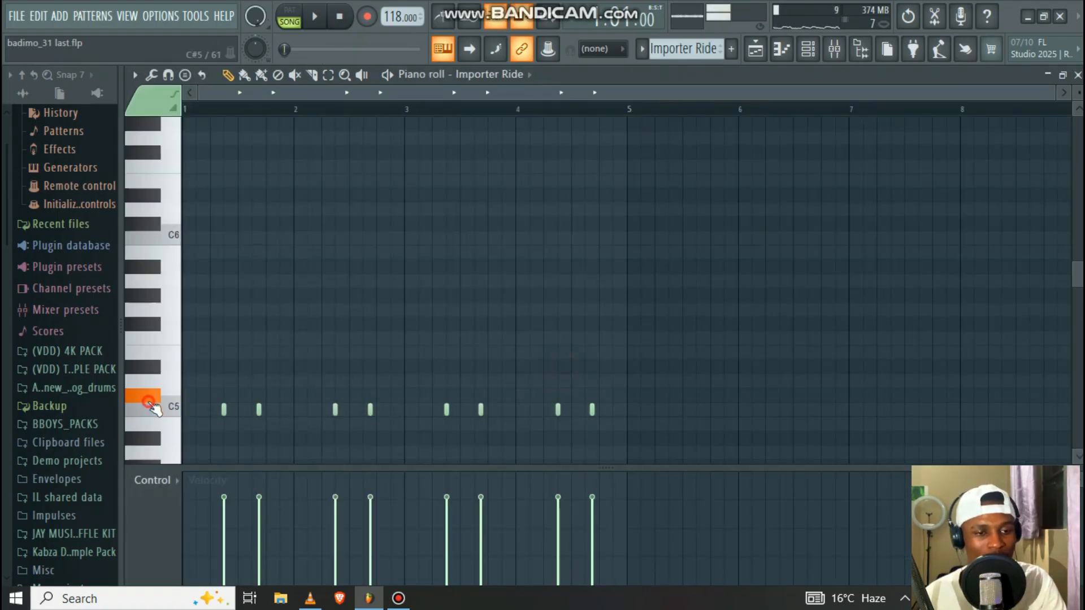
{"action": "left_click", "coordinate": [1076, 75]}
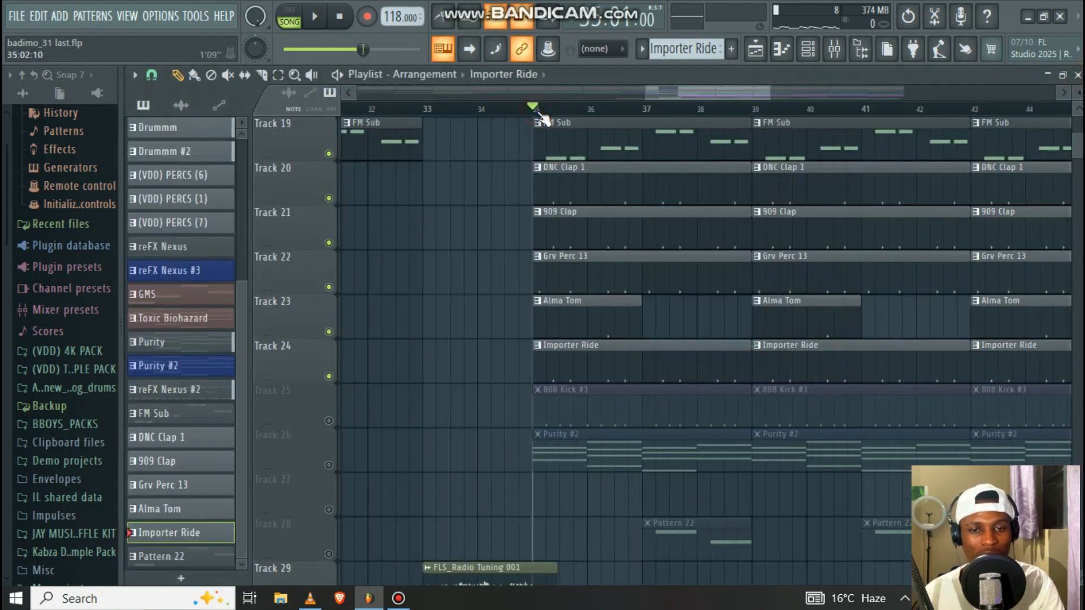
Step: Audition the arrangement from bar 35 with the Importer Ride layer active, check the Bandicam recorder during playback, and stop
{"action": "key", "text": "space"}
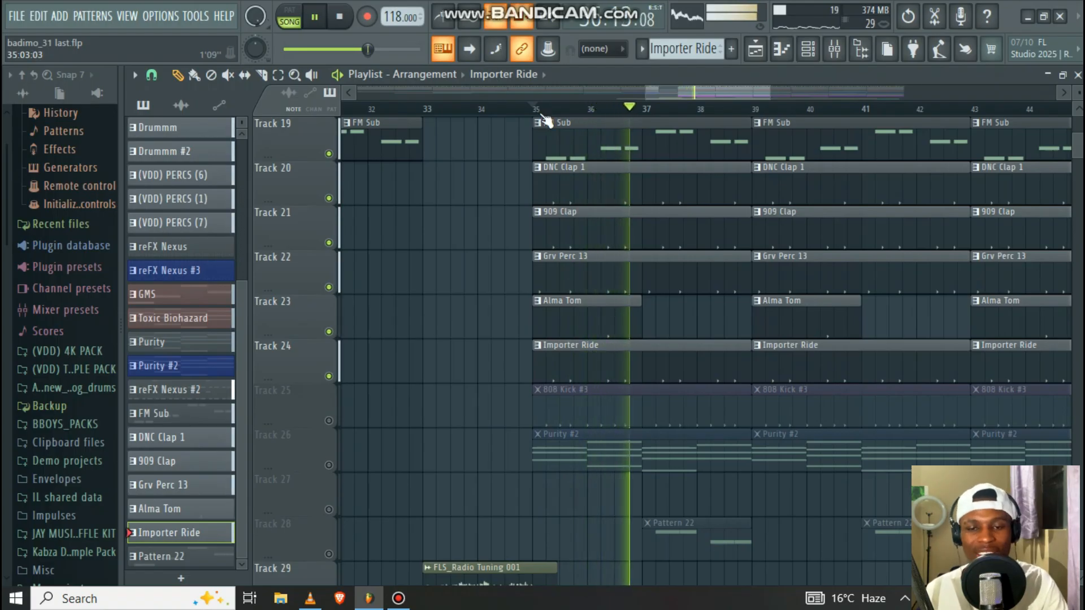
{"action": "scroll", "coordinate": [545, 120], "scroll_direction": "down", "scroll_amount": 2}
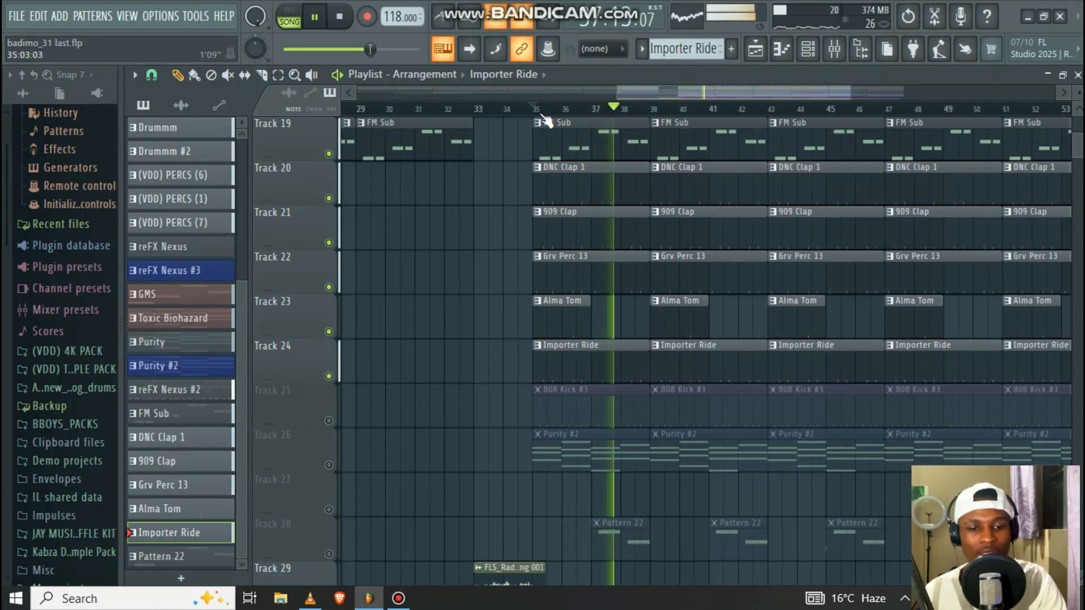
{"action": "left_click", "coordinate": [399, 600]}
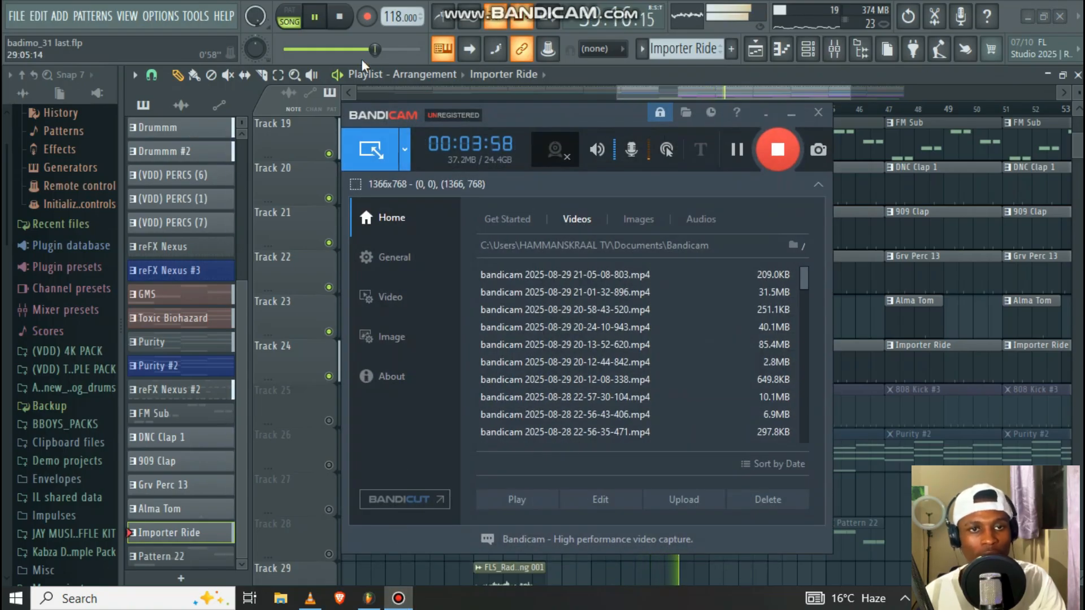
{"action": "left_click", "coordinate": [791, 114]}
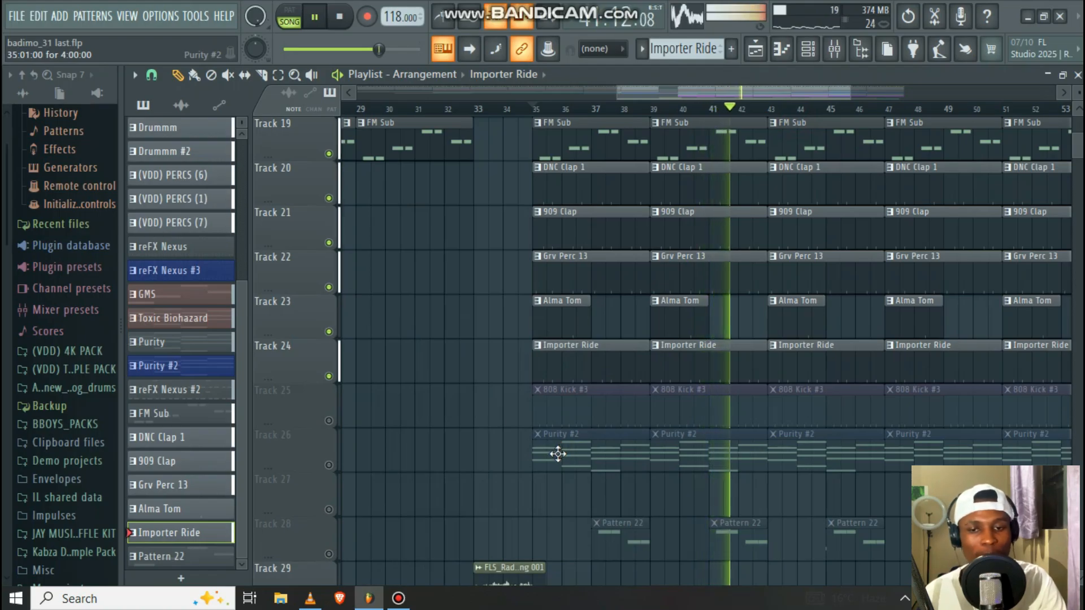
{"action": "key", "text": "space"}
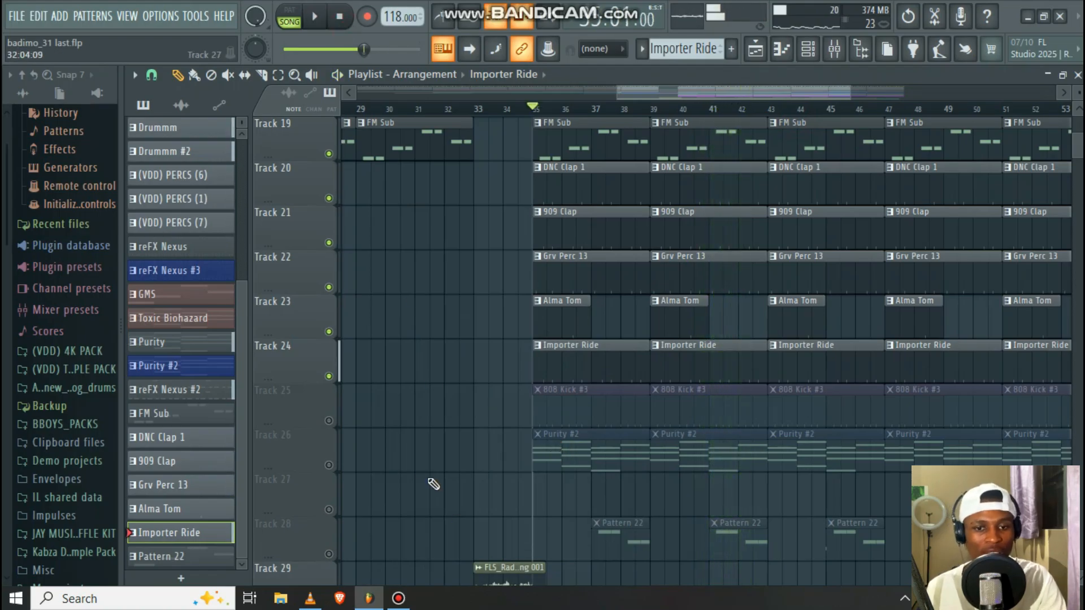
Step: Unmute Track 25 and examine the 808 Kick #3 notes in the piano roll
{"action": "left_click", "coordinate": [328, 420]}
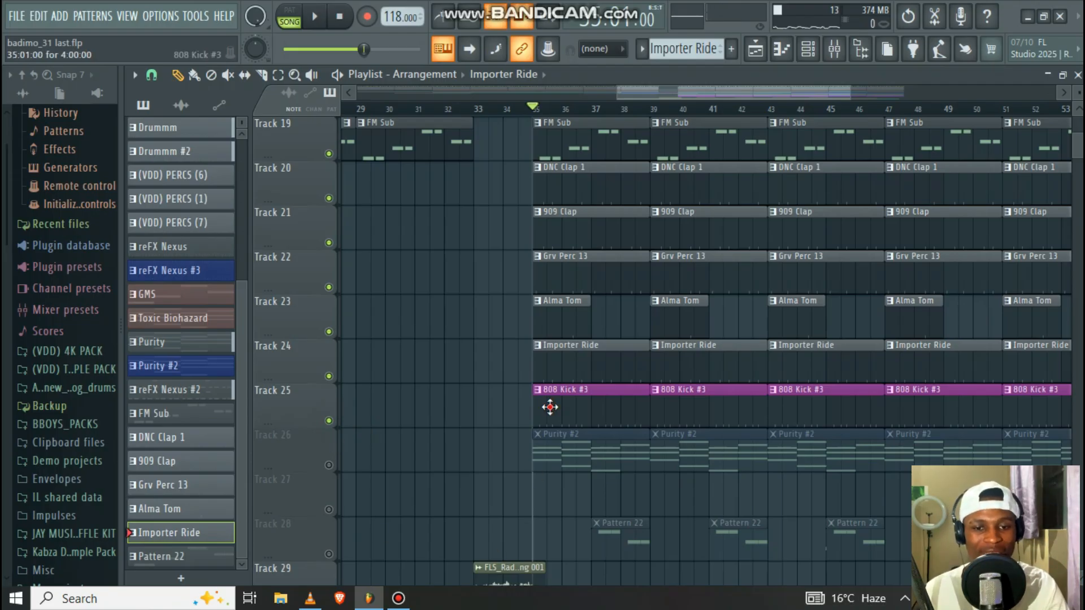
{"action": "double_click", "coordinate": [549, 407]}
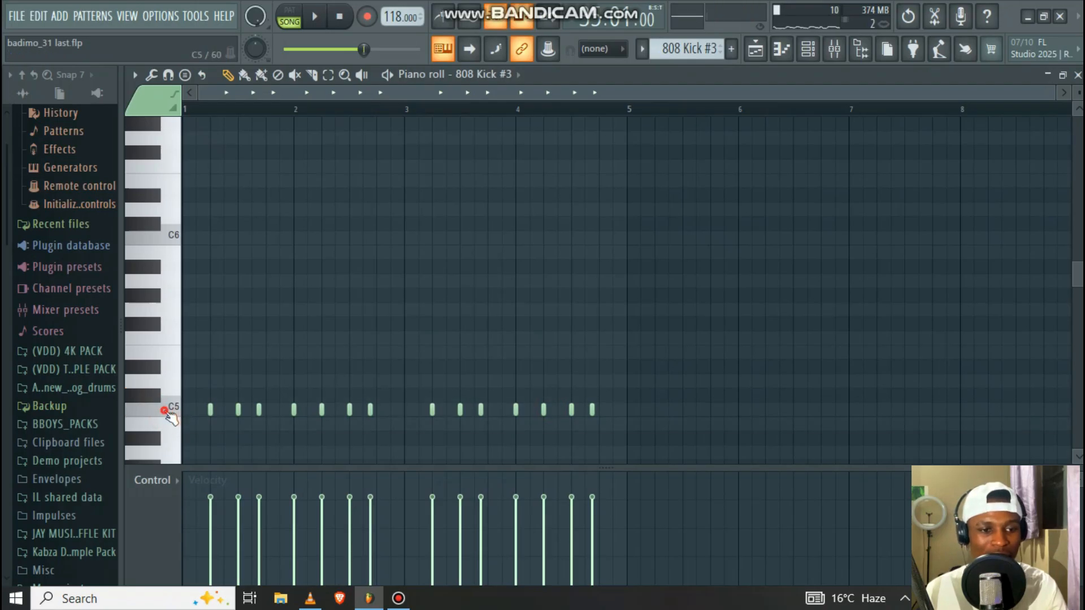
{"action": "left_click", "coordinate": [1077, 76]}
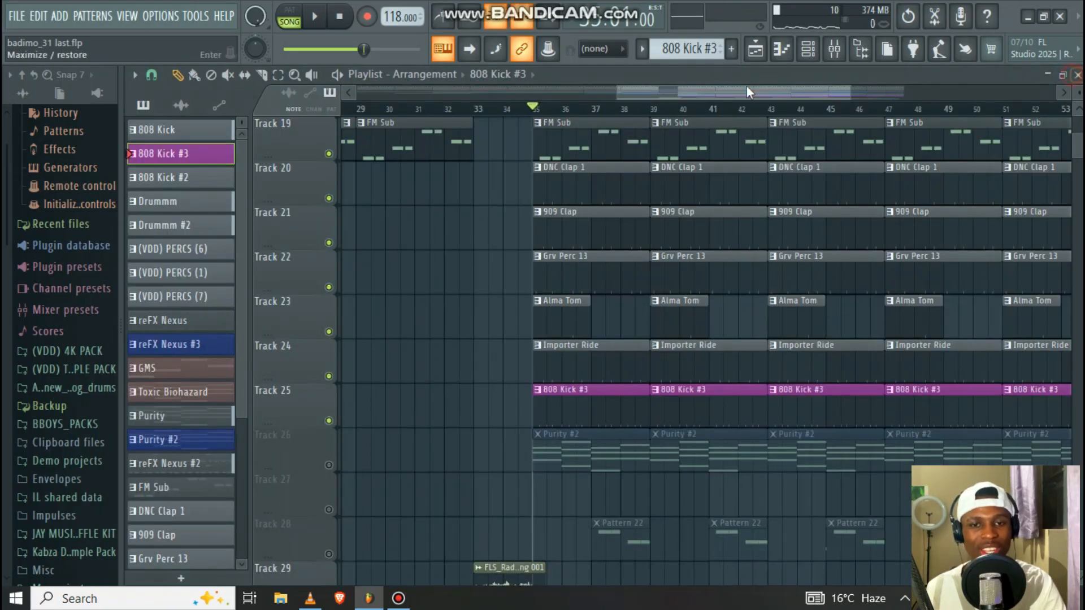
Step: Audition the arrangement from bar 35 with the 808 Kick #3 layer active, looking over the lower tracks, and stop
{"action": "scroll", "coordinate": [551, 113], "scroll_direction": "down", "scroll_amount": 4}
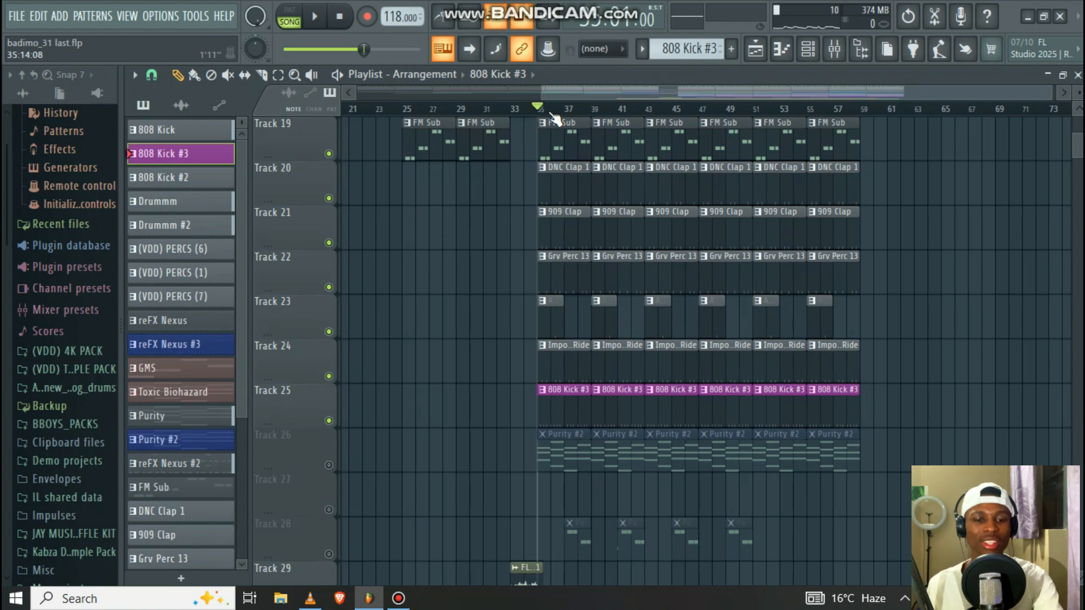
{"action": "key", "text": "space"}
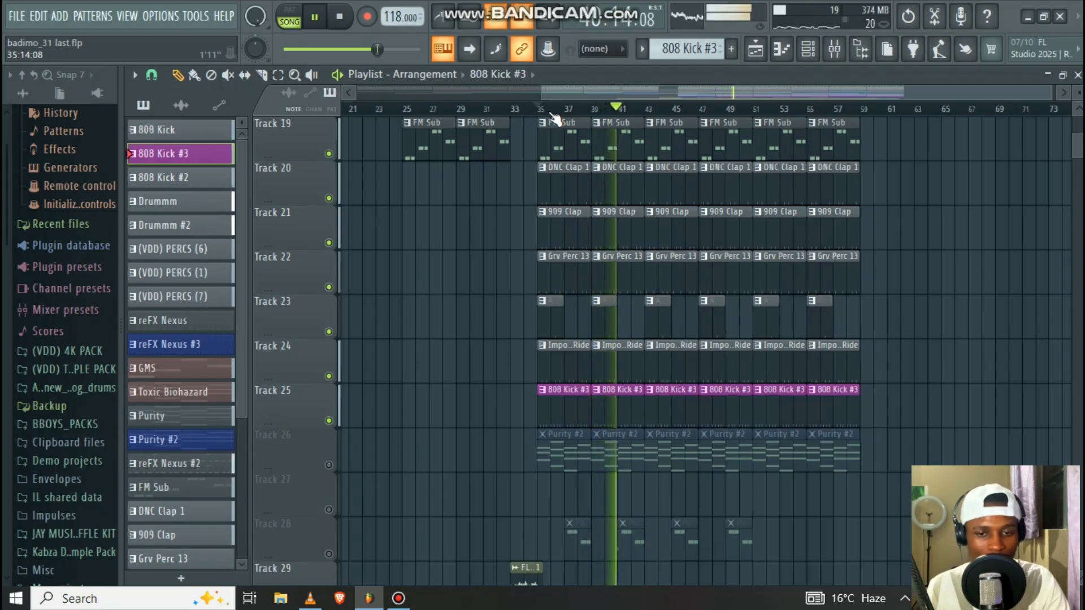
{"action": "scroll", "coordinate": [559, 120], "scroll_direction": "down", "scroll_amount": 3}
{"action": "scroll", "coordinate": [593, 111], "scroll_direction": "up", "scroll_amount": 2}
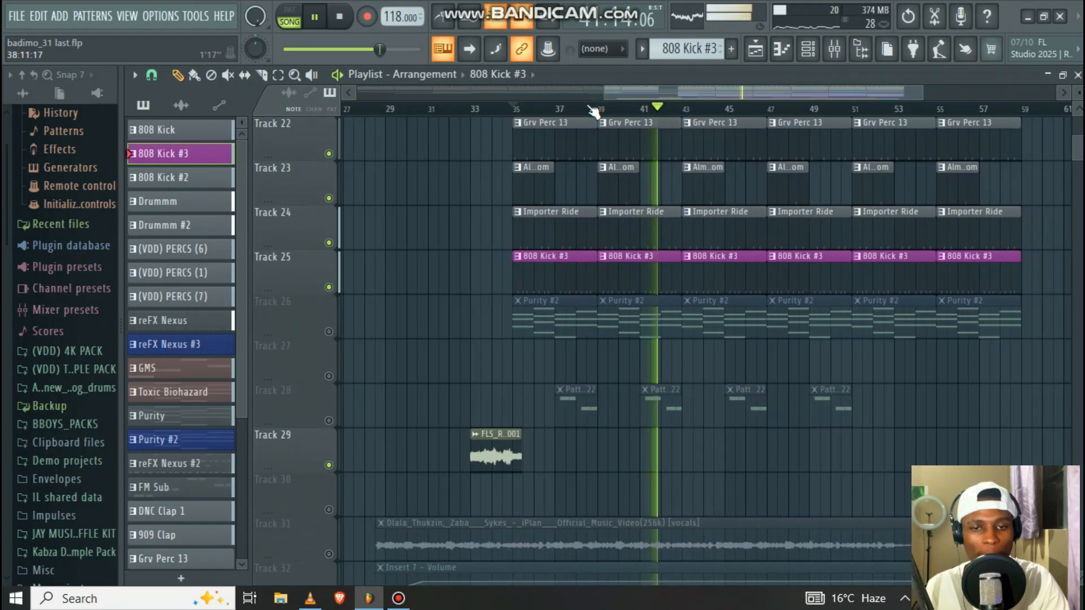
{"action": "scroll", "coordinate": [593, 111], "scroll_direction": "down", "scroll_amount": 2}
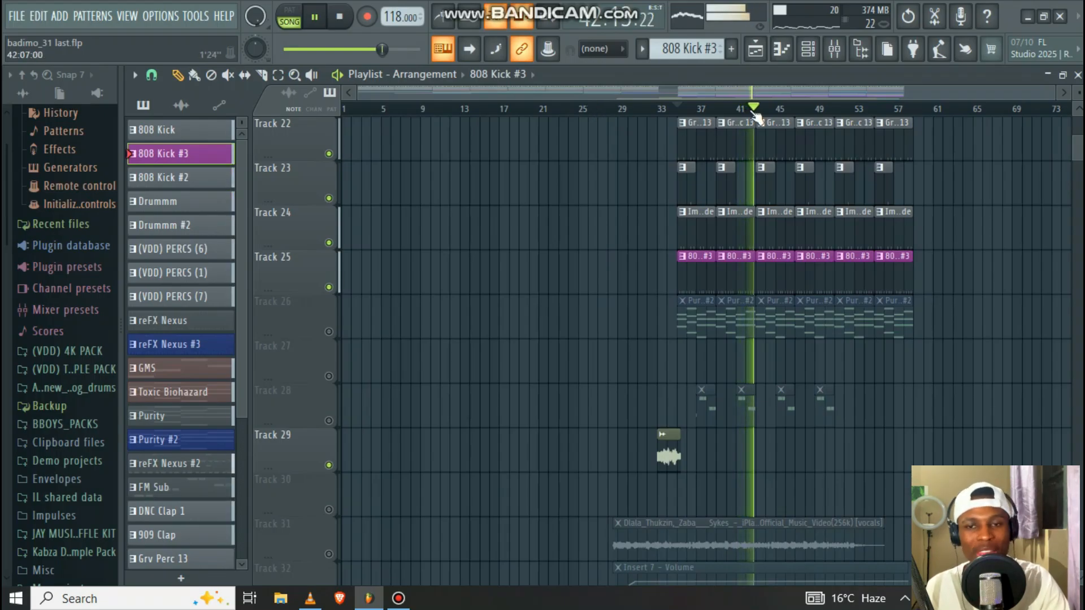
{"action": "scroll", "coordinate": [642, 102], "scroll_direction": "up", "scroll_amount": 2}
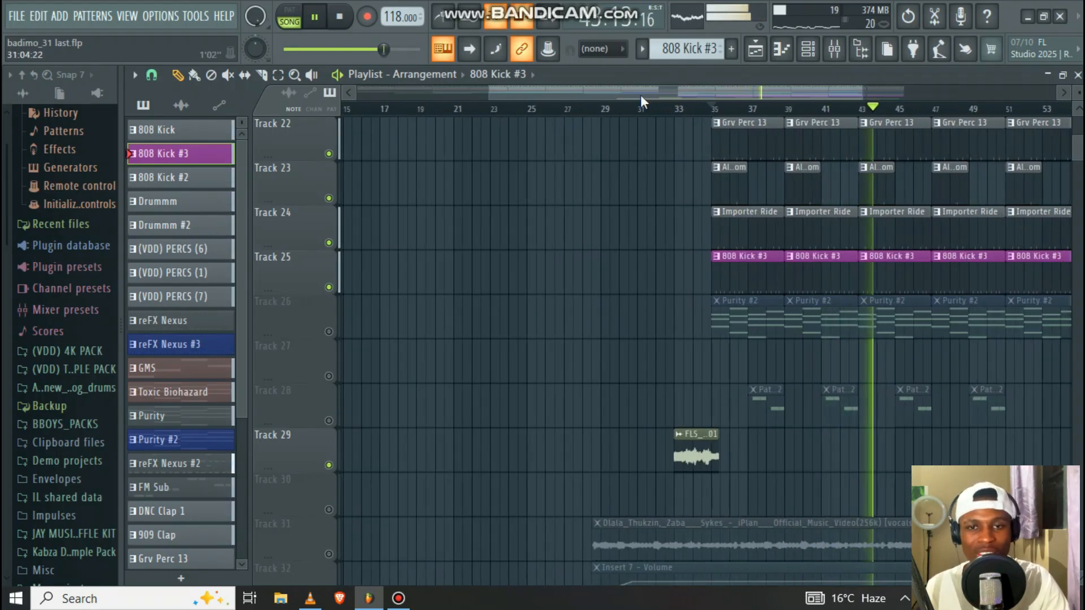
{"action": "left_click_drag", "start_coordinate": [640, 94], "coordinate": [673, 96]}
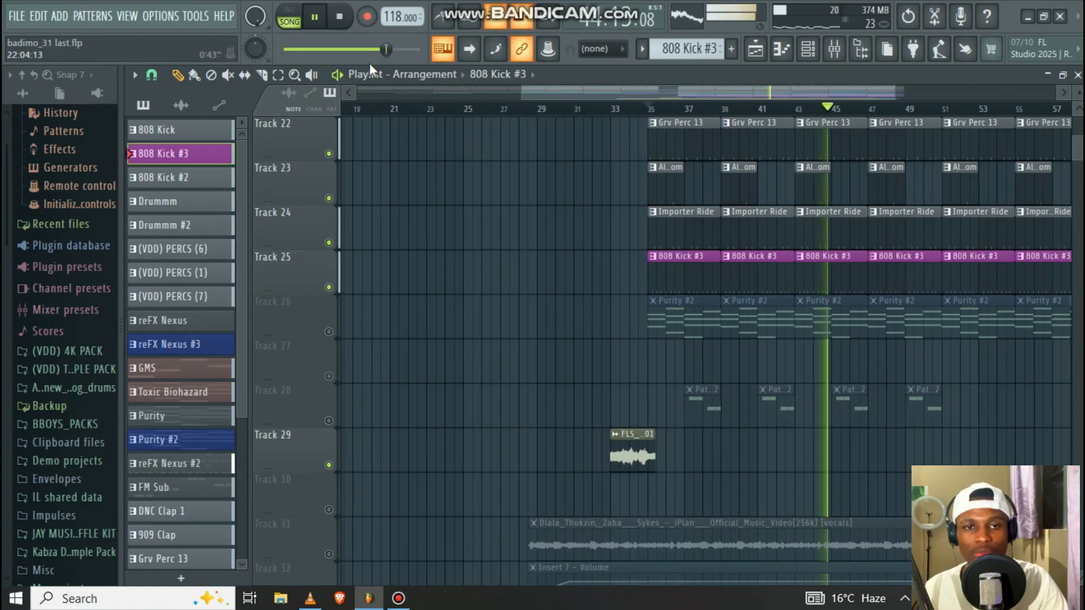
{"action": "left_click", "coordinate": [340, 24]}
Step: Unmute Track 26 and examine the Purity #2 chords in the piano roll
{"action": "scroll", "coordinate": [699, 118], "scroll_direction": "up", "scroll_amount": 3}
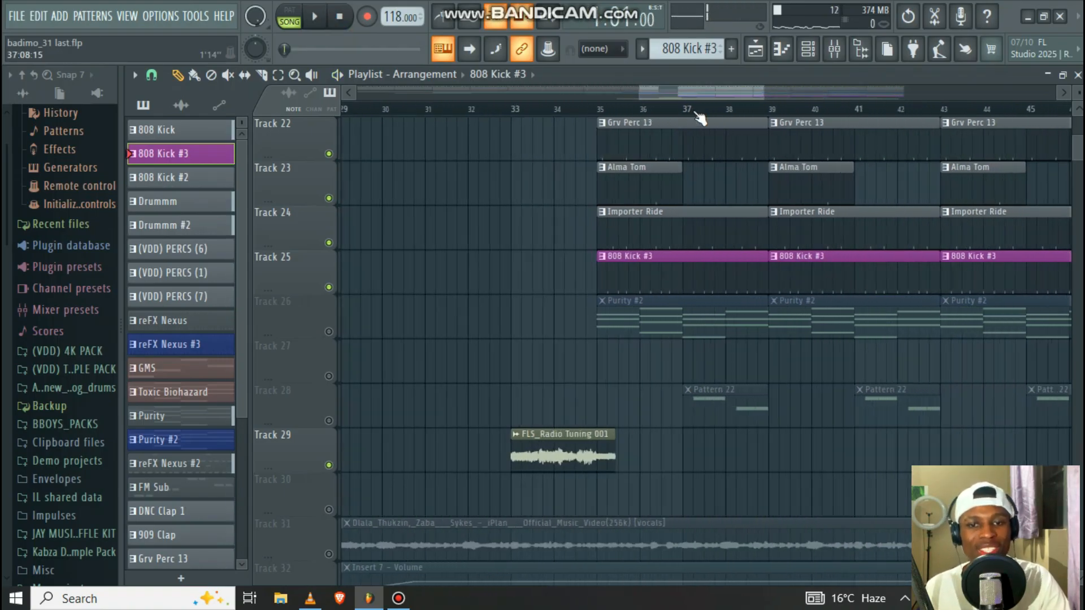
{"action": "left_click", "coordinate": [328, 332]}
{"action": "double_click", "coordinate": [603, 331]}
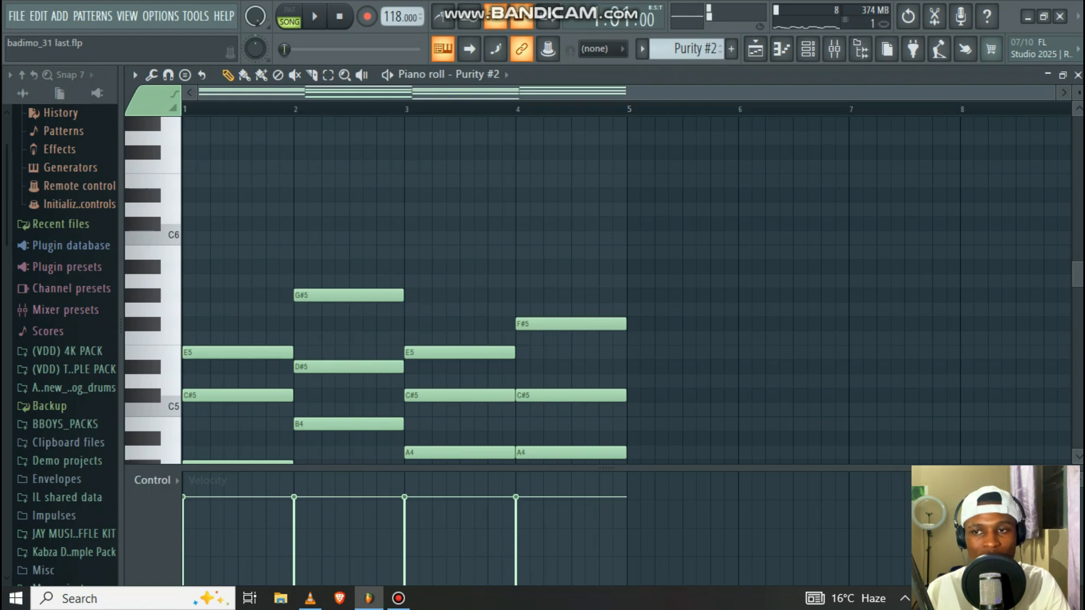
{"action": "left_click", "coordinate": [1077, 75]}
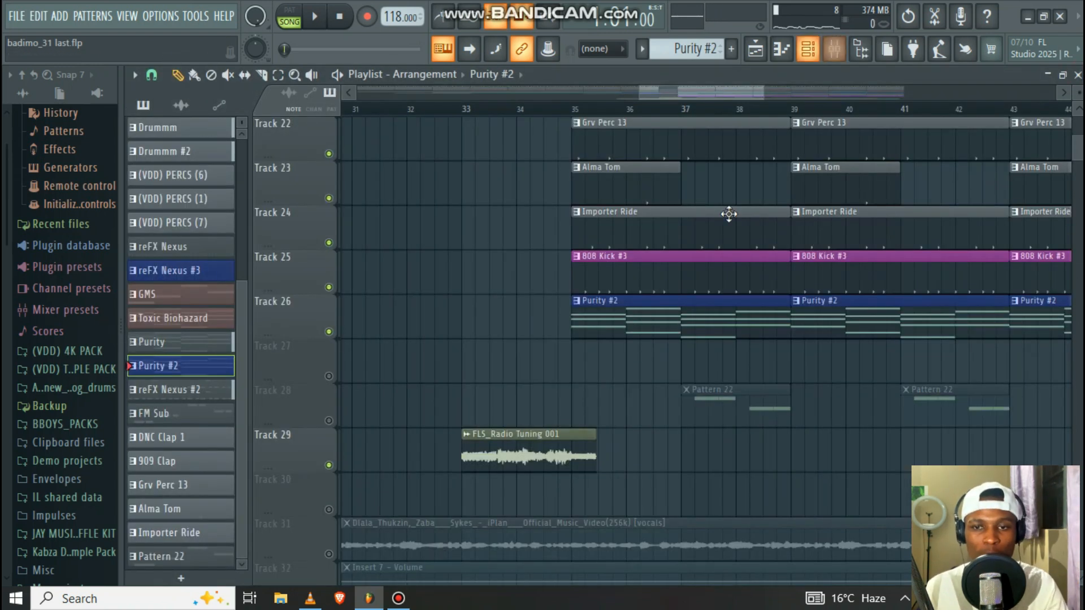
Step: Inspect the preset loaded in the Purity #2 instrument from the channel rack, and return to the playlist
{"action": "left_click", "coordinate": [810, 56]}
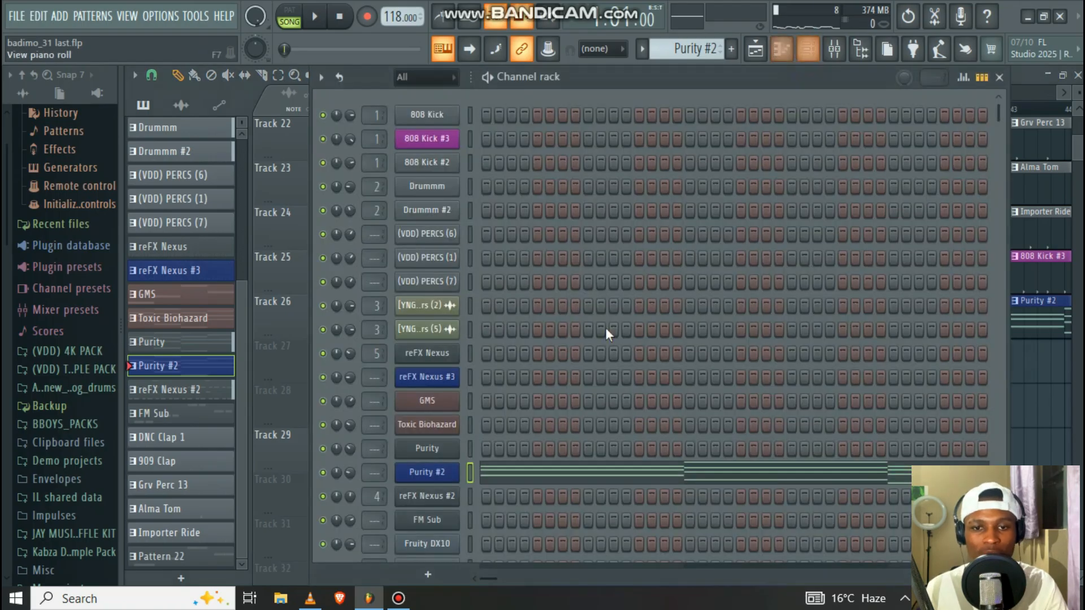
{"action": "left_click", "coordinate": [419, 477]}
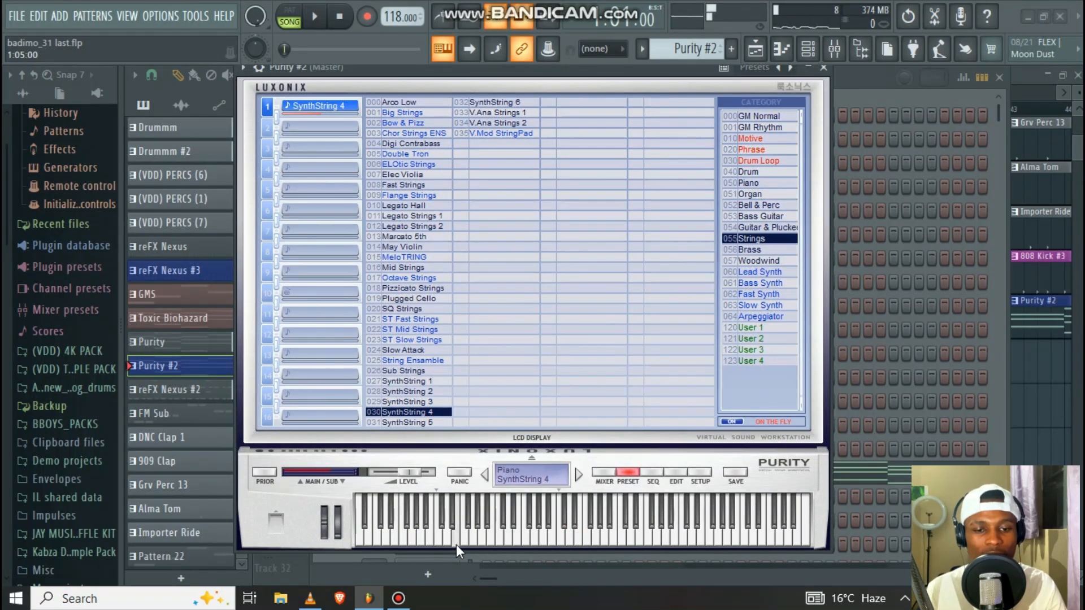
{"action": "left_click", "coordinate": [824, 68]}
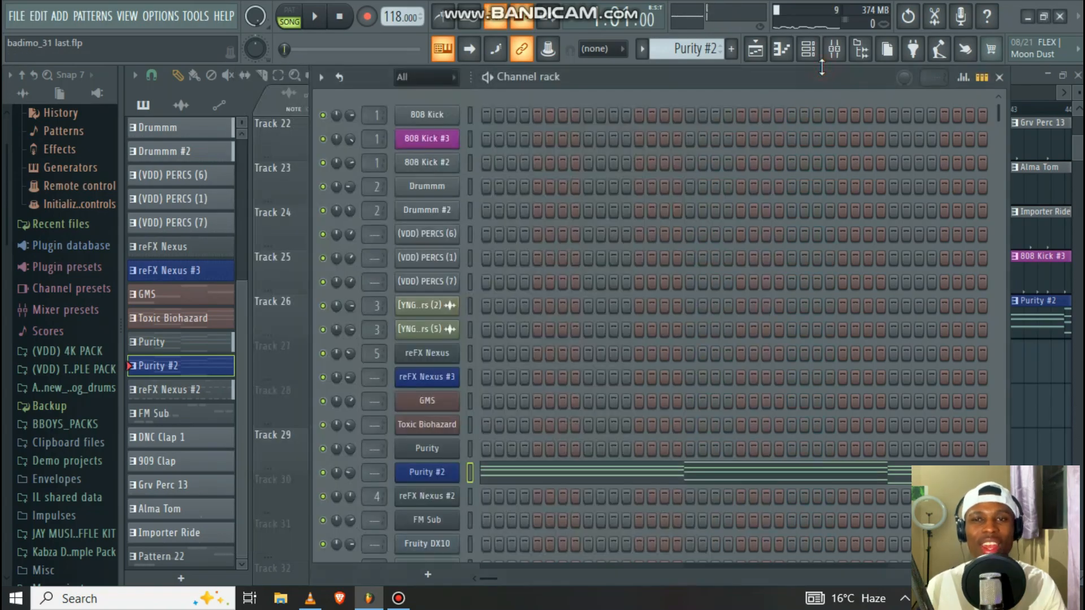
{"action": "left_click", "coordinate": [1002, 78]}
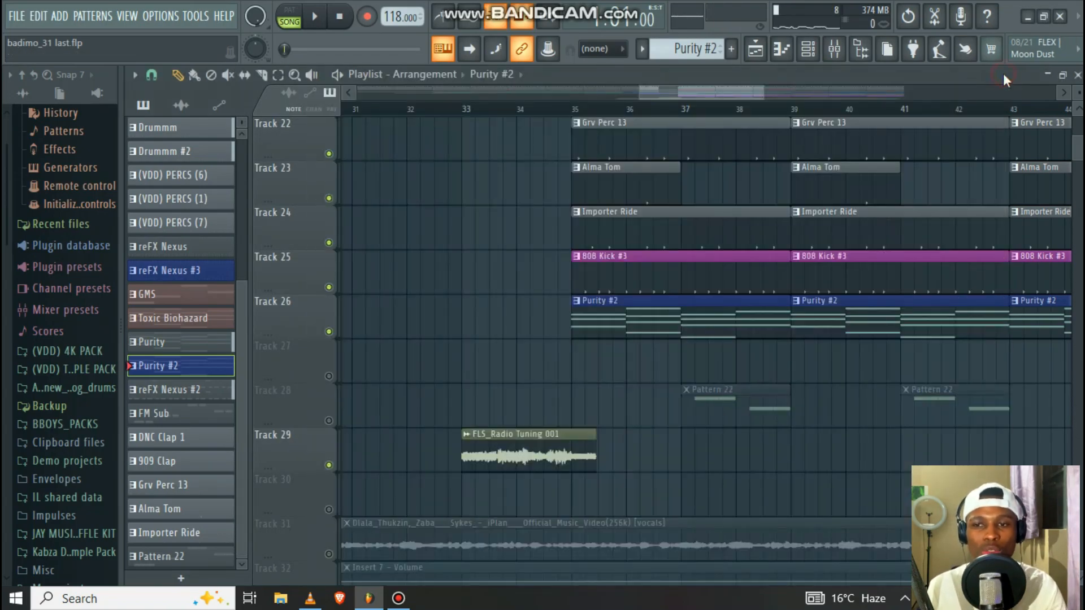
Step: Audition the arrangement from bar 34, muting and unmuting Track 26 to compare it with and without the Purity #2 chords, and stop
{"action": "scroll", "coordinate": [601, 170], "scroll_direction": "down", "scroll_amount": 5}
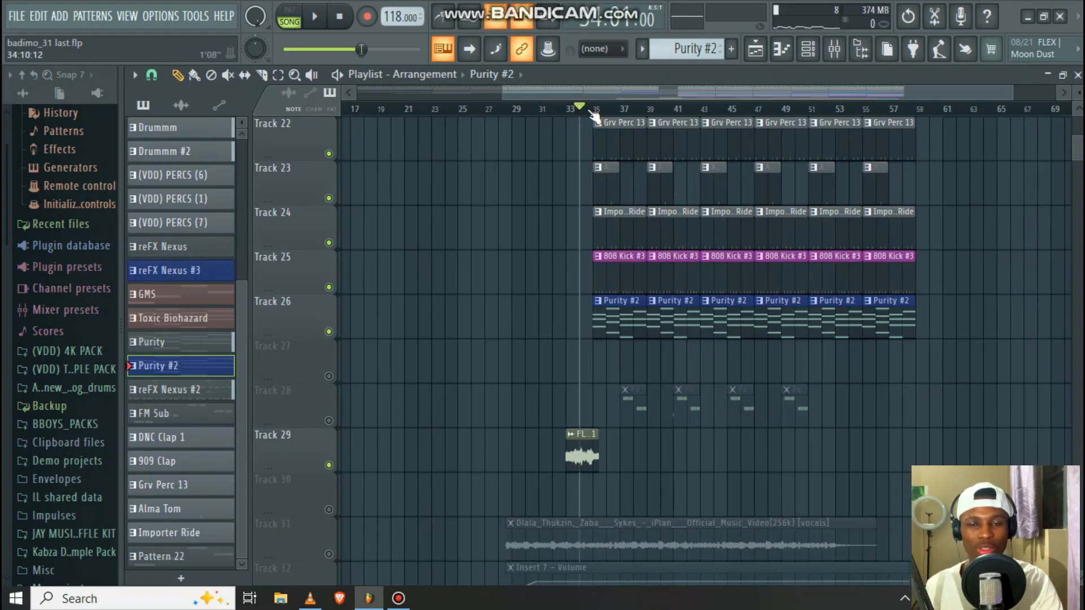
{"action": "key", "text": "space"}
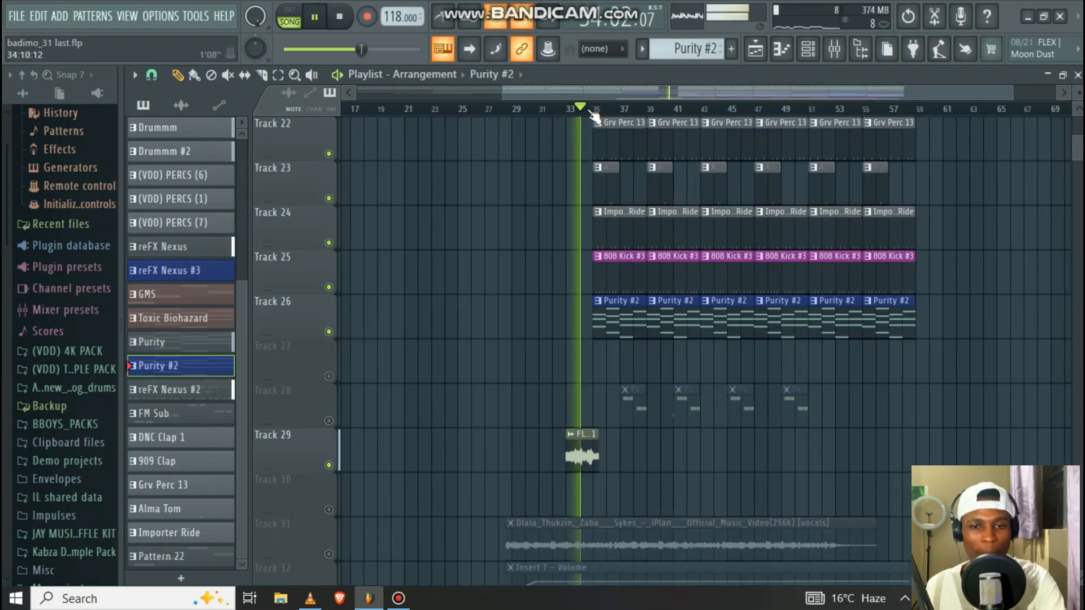
{"action": "scroll", "coordinate": [617, 303], "scroll_direction": "up", "scroll_amount": 2}
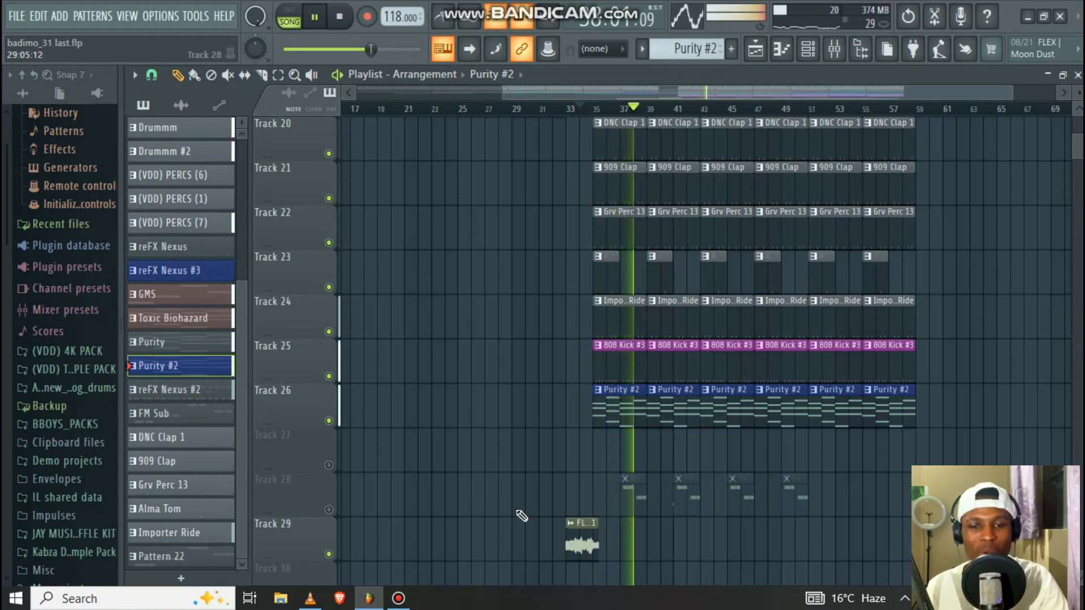
{"action": "left_click", "coordinate": [329, 421]}
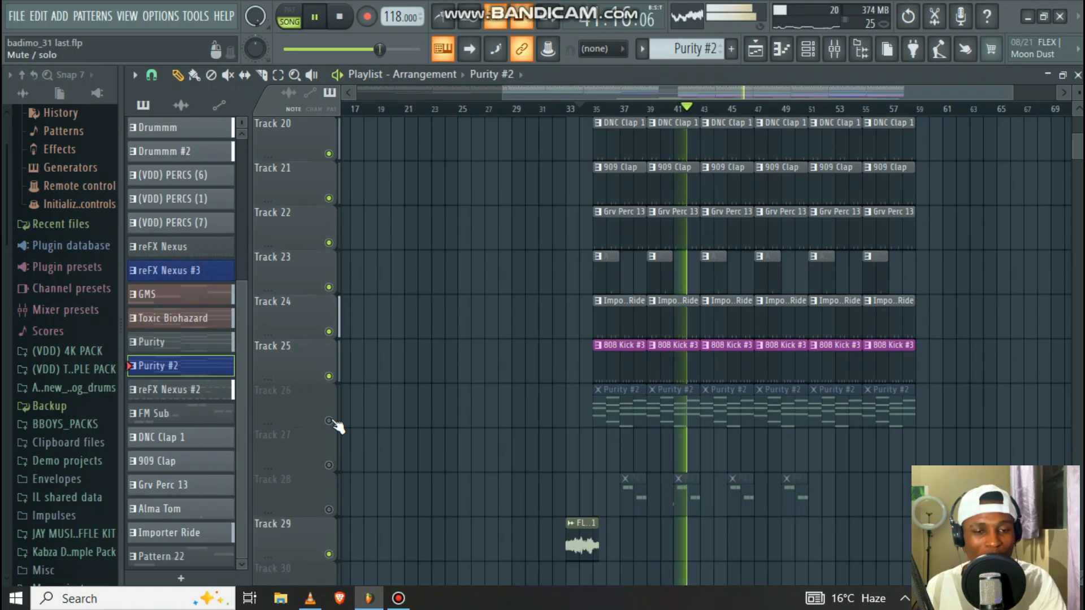
{"action": "left_click", "coordinate": [328, 421]}
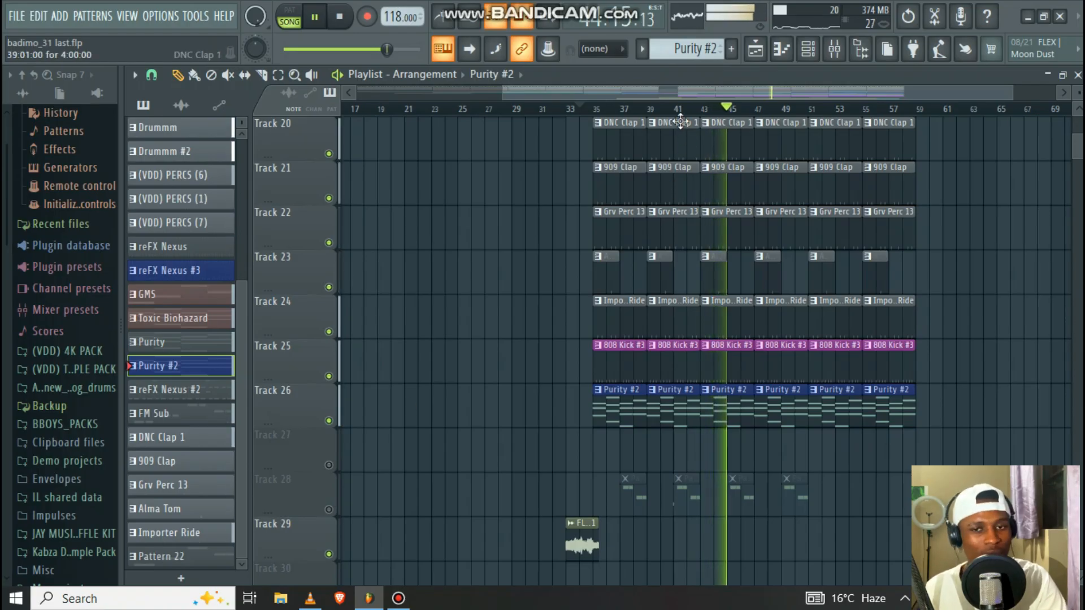
{"action": "scroll", "coordinate": [680, 121], "scroll_direction": "down", "scroll_amount": 2}
{"action": "scroll", "coordinate": [685, 121], "scroll_direction": "down", "scroll_amount": 2}
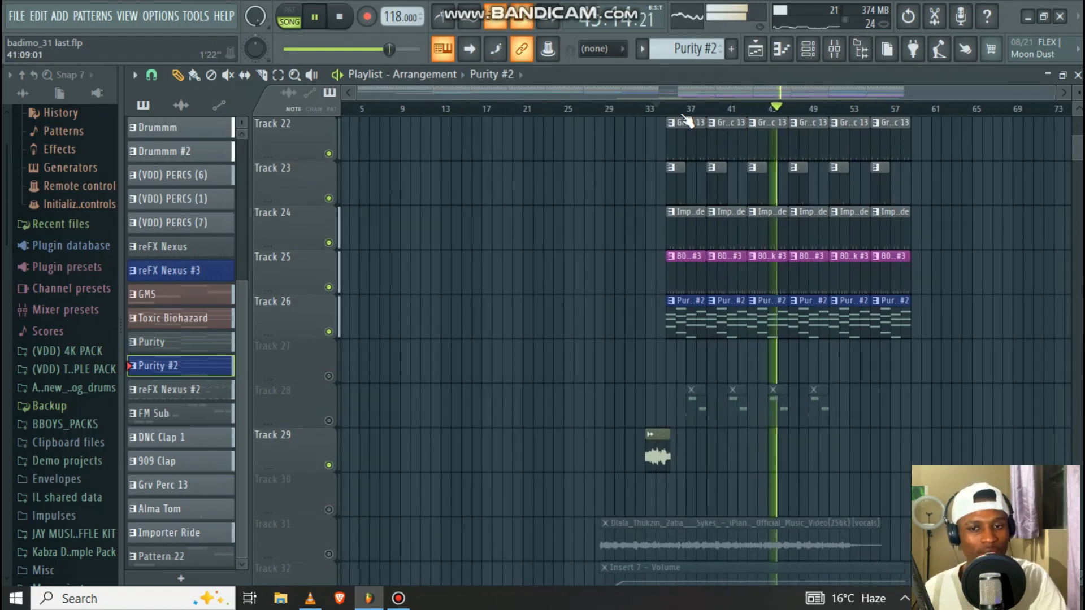
{"action": "scroll", "coordinate": [686, 119], "scroll_direction": "up", "scroll_amount": 3}
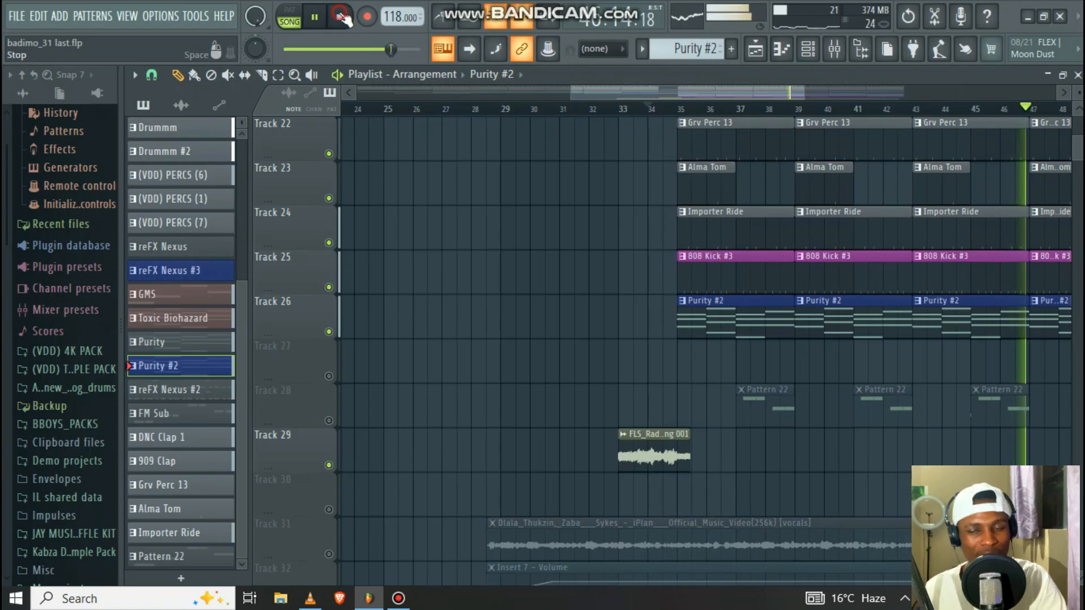
{"action": "left_click", "coordinate": [340, 17]}
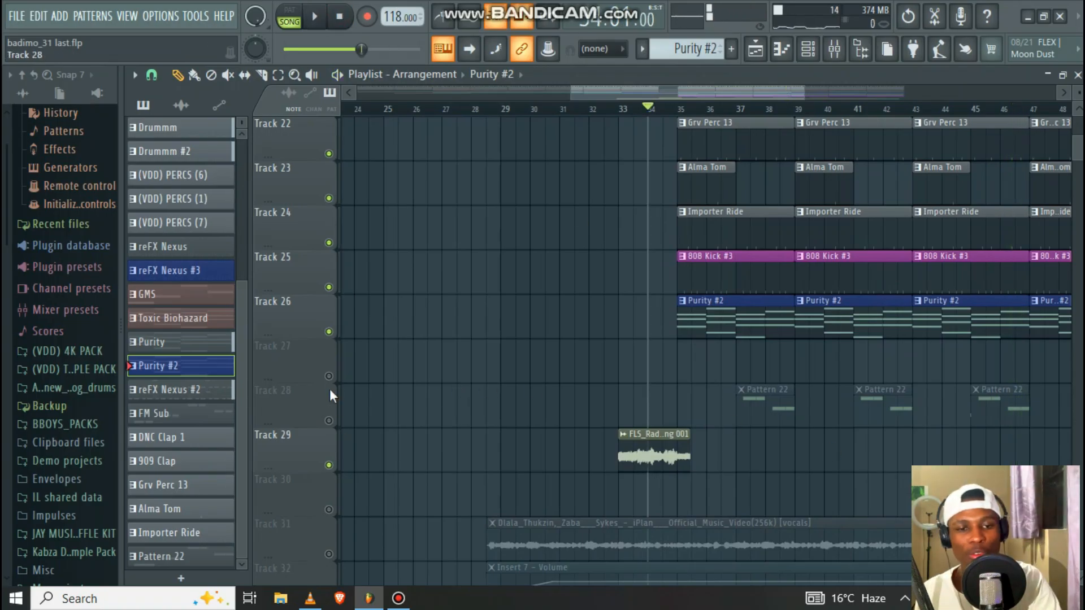
Step: Unmute Track 28, set the playback position to bar 37, and examine Pattern 22's Bass Pluck notes in the piano roll
{"action": "left_click", "coordinate": [328, 421]}
{"action": "left_click", "coordinate": [738, 109]}
{"action": "scroll", "coordinate": [740, 113], "scroll_direction": "up", "scroll_amount": 3}
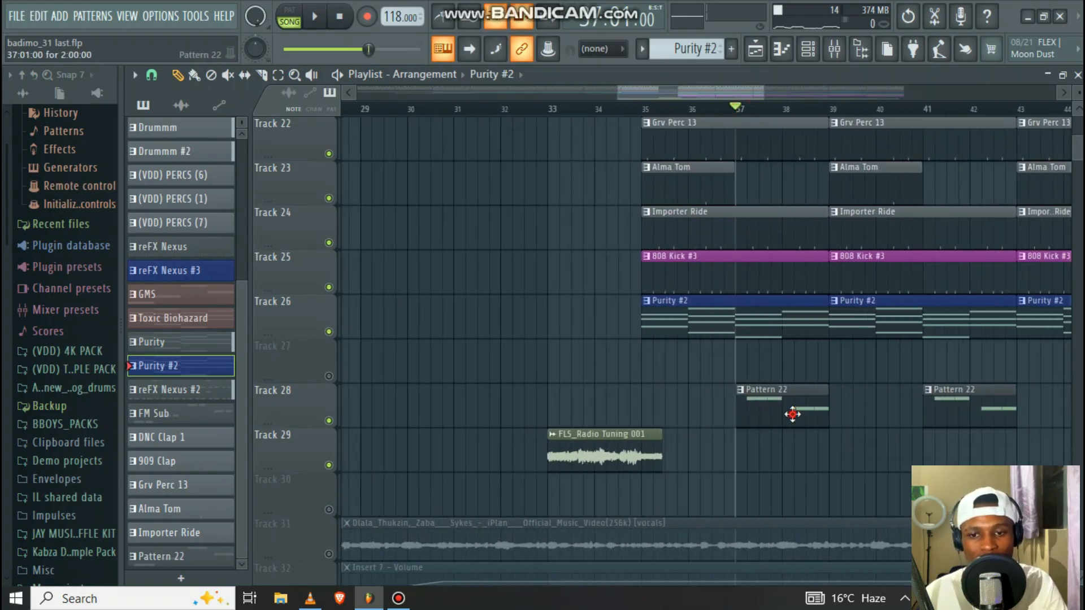
{"action": "double_click", "coordinate": [792, 414]}
{"action": "scroll", "coordinate": [164, 285], "scroll_direction": "down", "scroll_amount": 5}
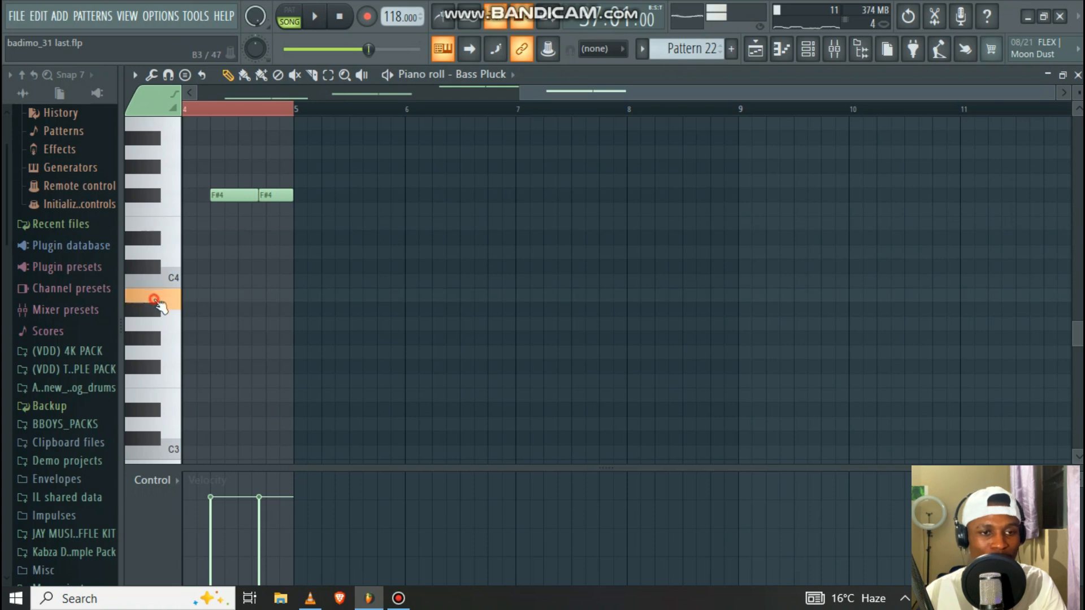
{"action": "left_click_drag", "start_coordinate": [549, 101], "coordinate": [181, 255]}
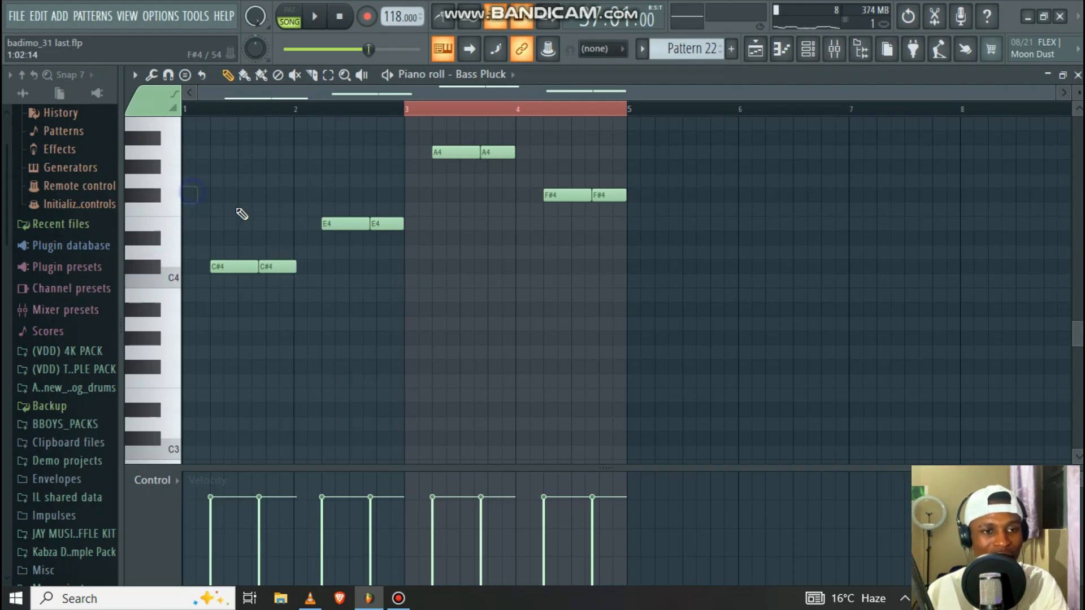
{"action": "left_click", "coordinate": [1077, 77]}
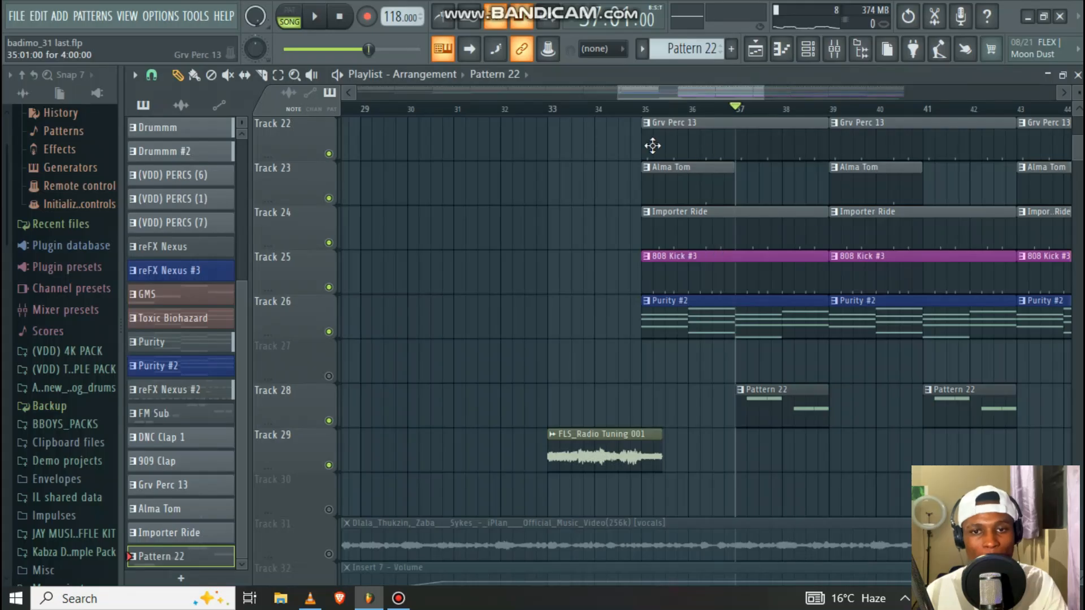
Step: Audition the arrangement from bar 37 with Track 28 active, and locate the Bass Pluck channel in the channel rack
{"action": "key", "text": "space"}
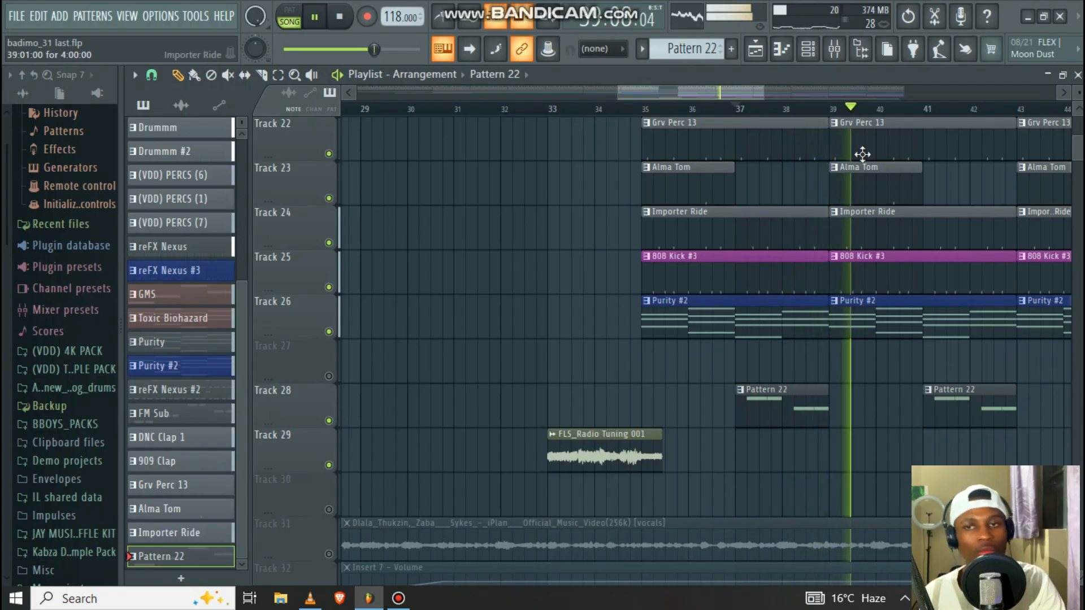
{"action": "left_click", "coordinate": [808, 50]}
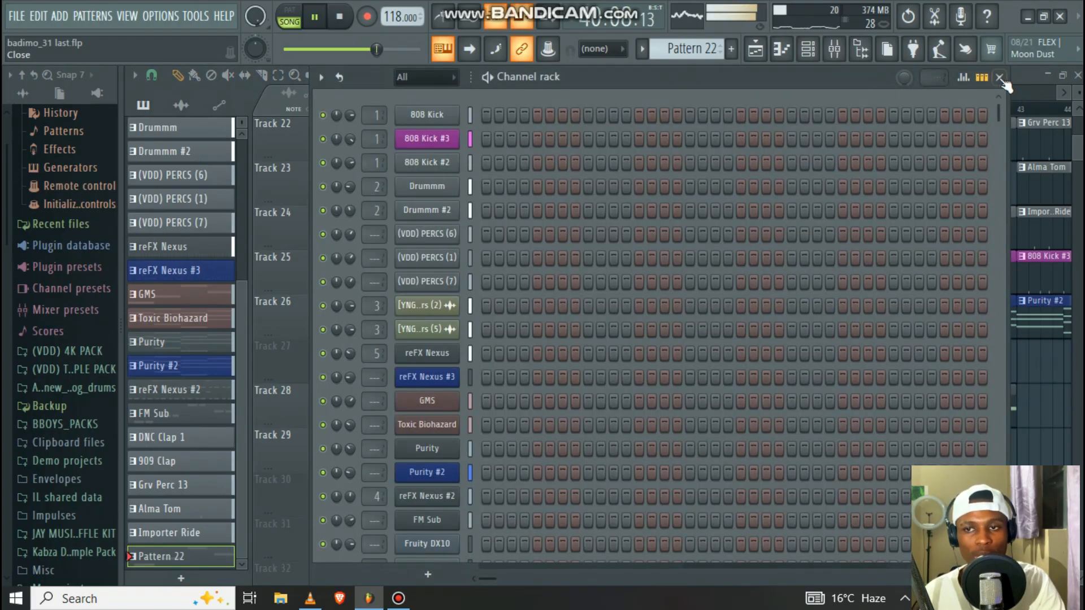
{"action": "left_click", "coordinate": [1000, 78]}
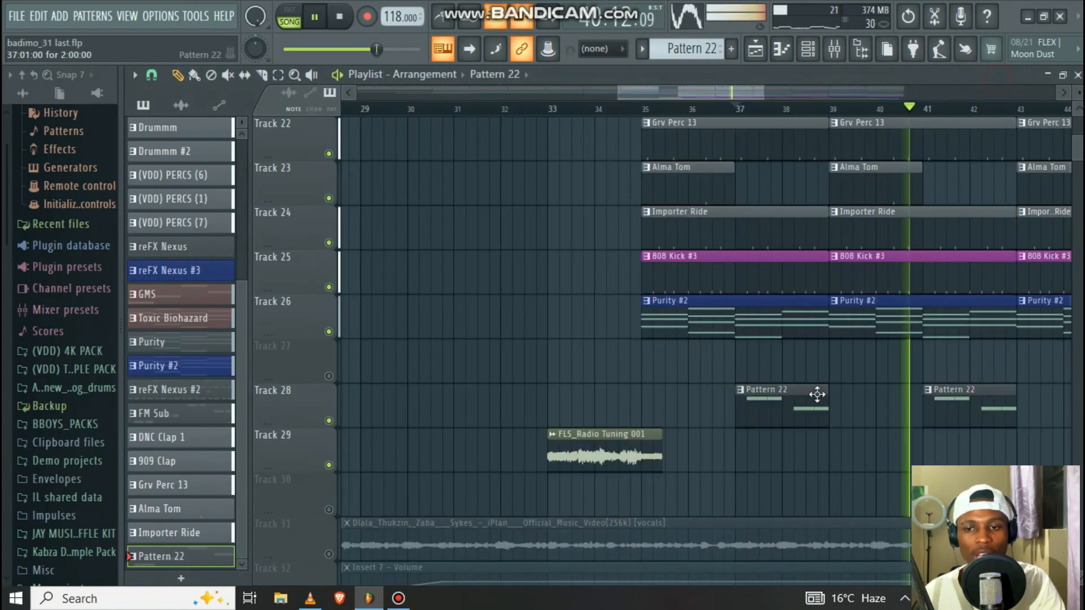
{"action": "left_click", "coordinate": [809, 50]}
{"action": "scroll", "coordinate": [429, 452], "scroll_direction": "down", "scroll_amount": 5}
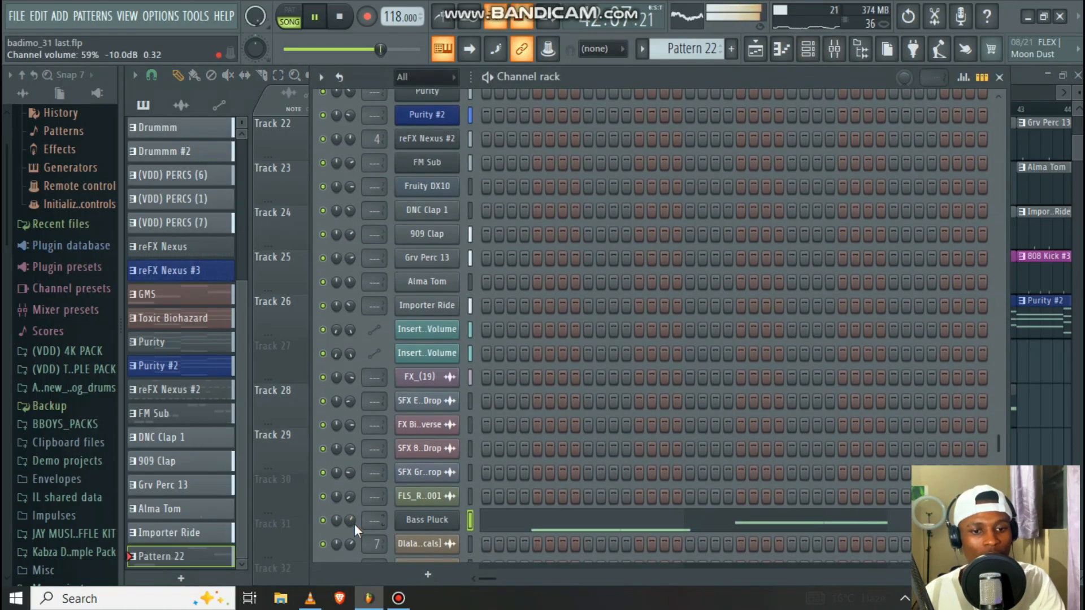
{"action": "left_click", "coordinate": [999, 76]}
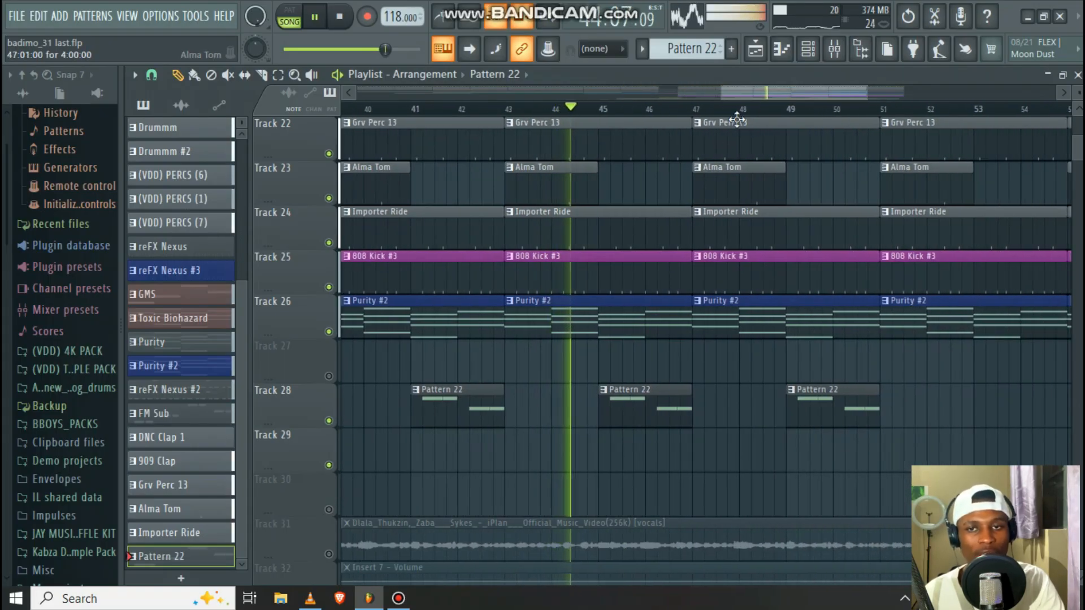
{"action": "key", "text": "F6"}
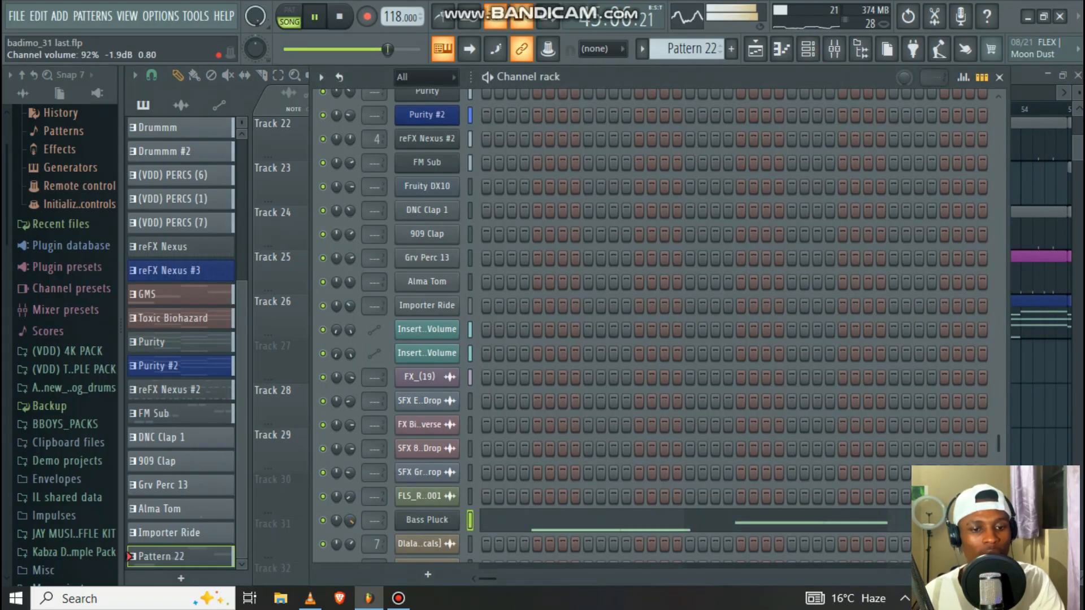
{"action": "left_click_drag", "start_coordinate": [351, 520], "coordinate": [351, 524]}
{"action": "key", "text": "space"}
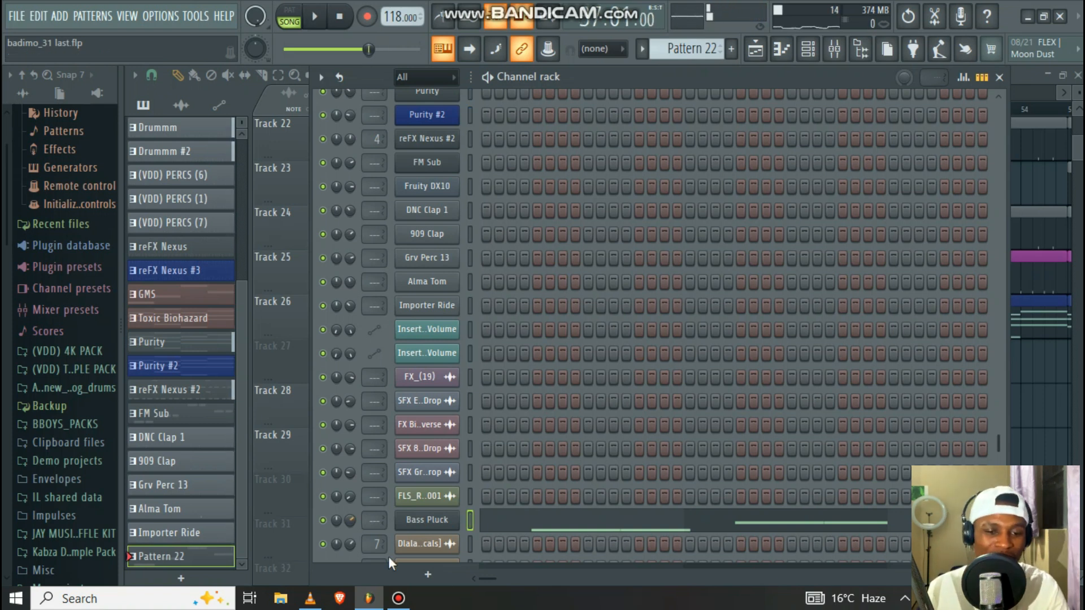
Step: Examine the Bass Pluck notes in the piano roll and the settings of its Fruity DX10 synth
{"action": "left_click", "coordinate": [512, 528]}
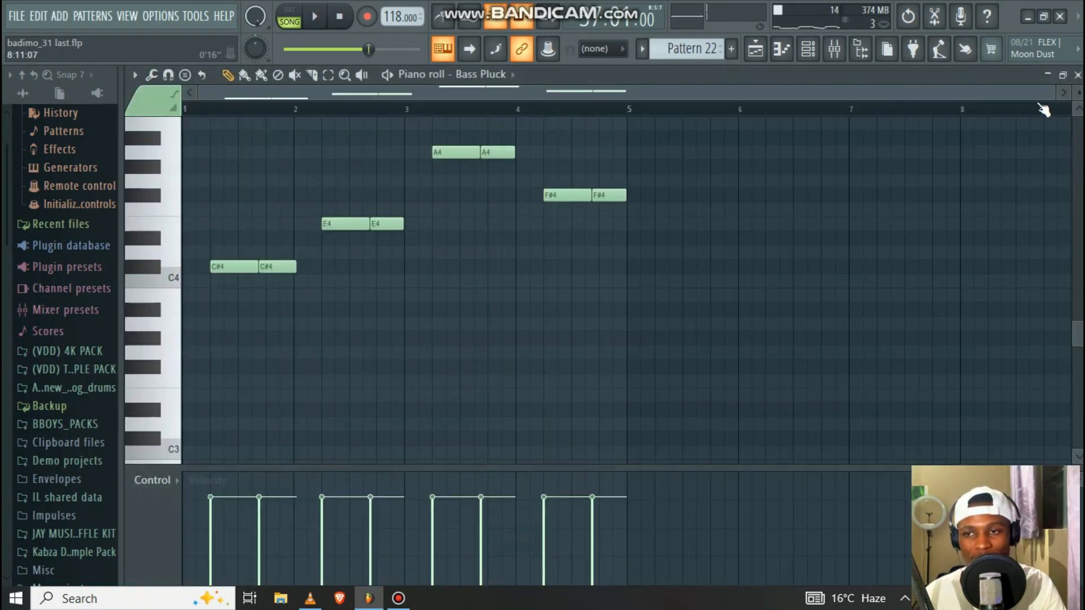
{"action": "left_click", "coordinate": [1077, 75]}
{"action": "left_click", "coordinate": [451, 521]}
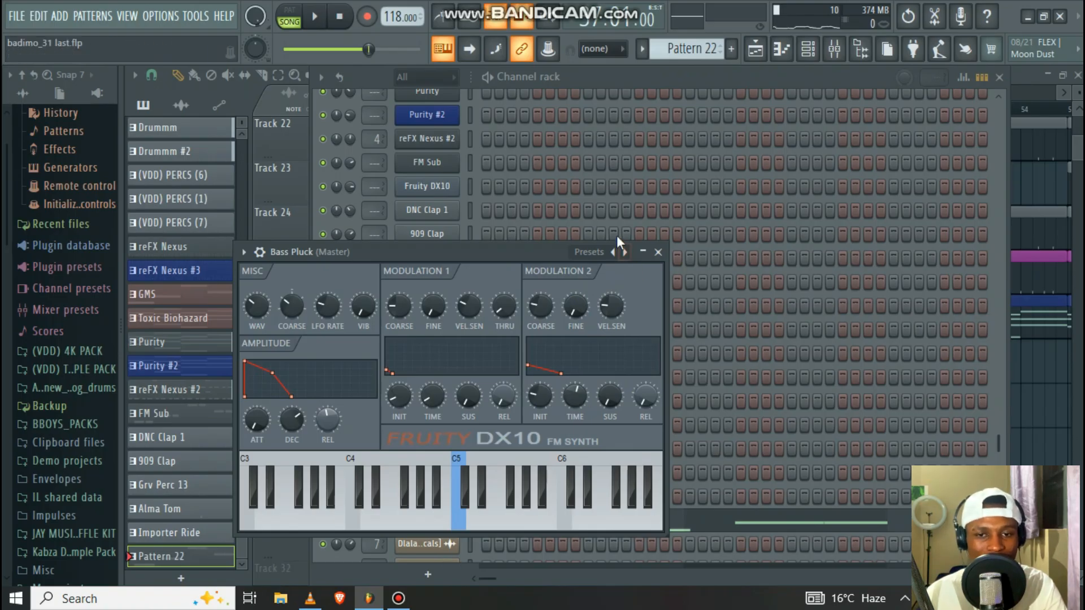
{"action": "left_click", "coordinate": [658, 253]}
Step: Locate Fruity DX10 in the list of instruments that can be added as a new channel, without adding it
{"action": "scroll", "coordinate": [527, 499], "scroll_direction": "down", "scroll_amount": 5}
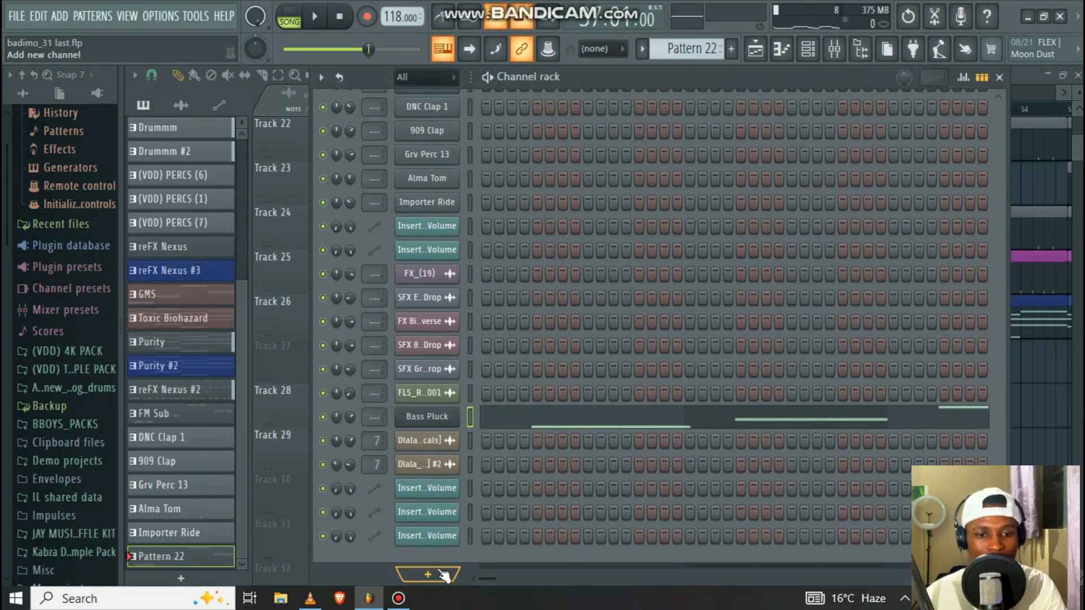
{"action": "left_click", "coordinate": [428, 574]}
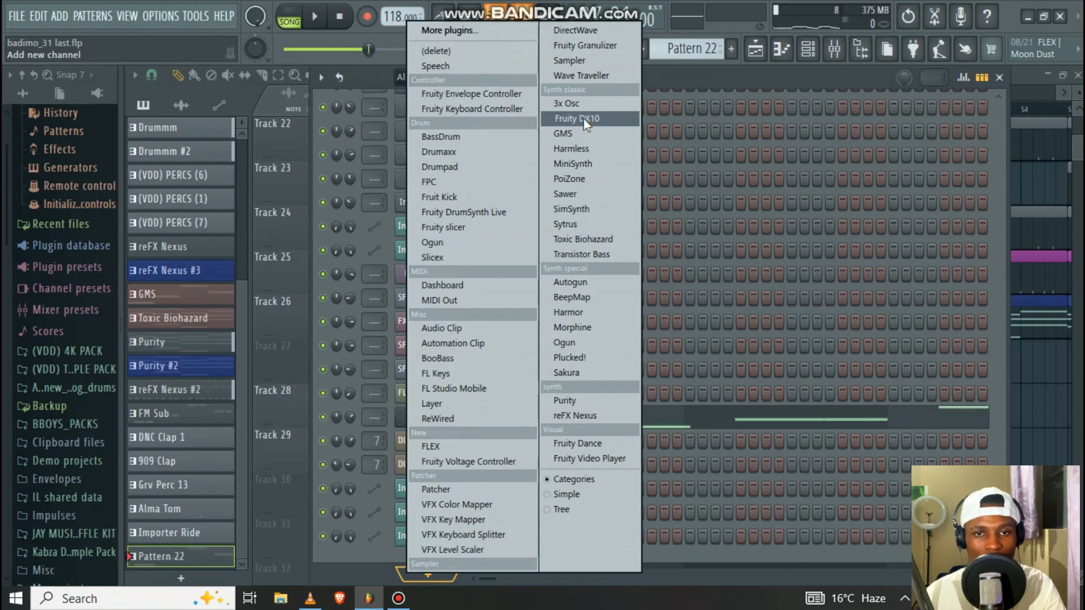
{"action": "left_click", "coordinate": [368, 579]}
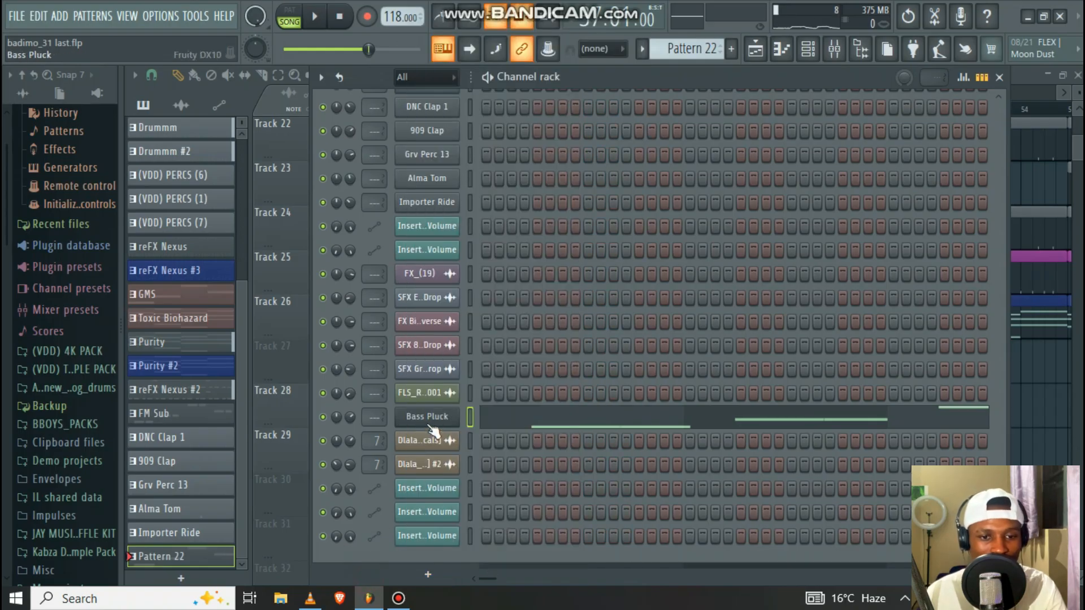
Step: Load the Bass Pluck preset in the Bass Pluck channel's Fruity DX10 synth, and return to the playlist
{"action": "left_click", "coordinate": [429, 418]}
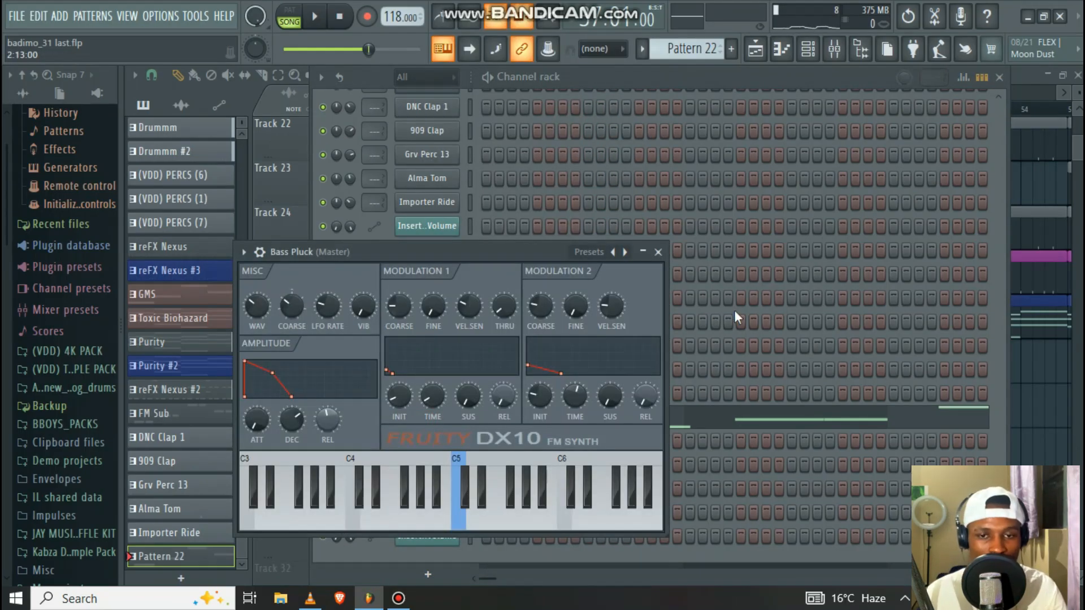
{"action": "left_click", "coordinate": [613, 252]}
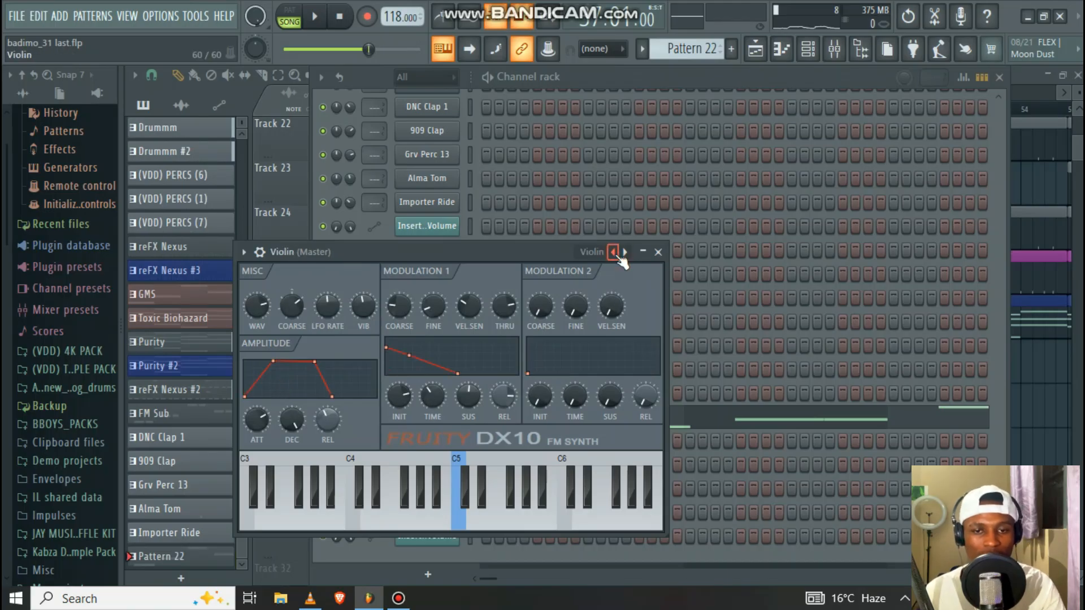
{"action": "right_click", "coordinate": [618, 256]}
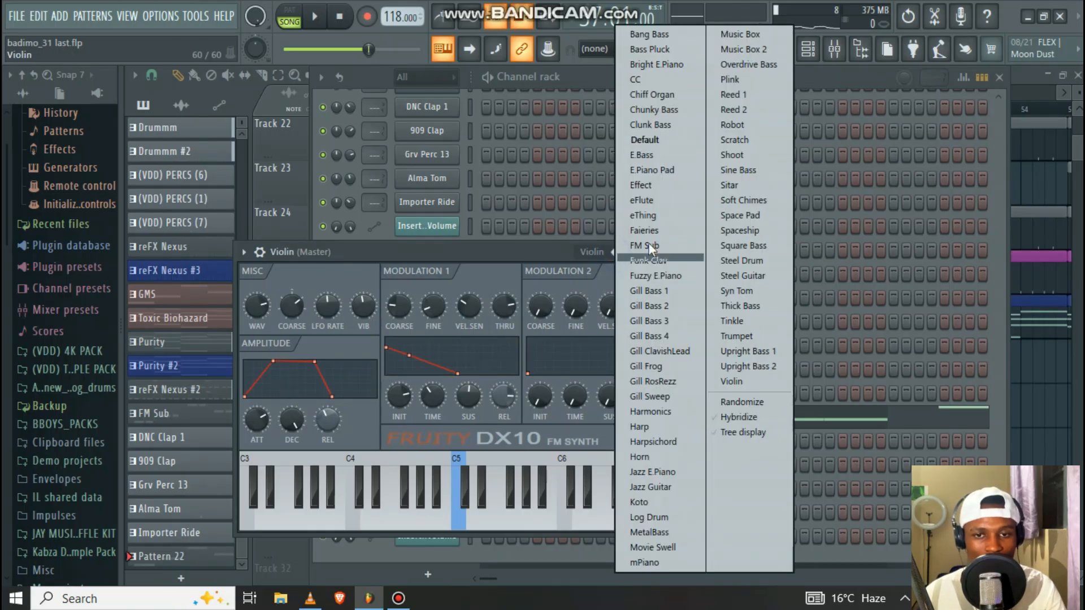
{"action": "left_click", "coordinate": [665, 50]}
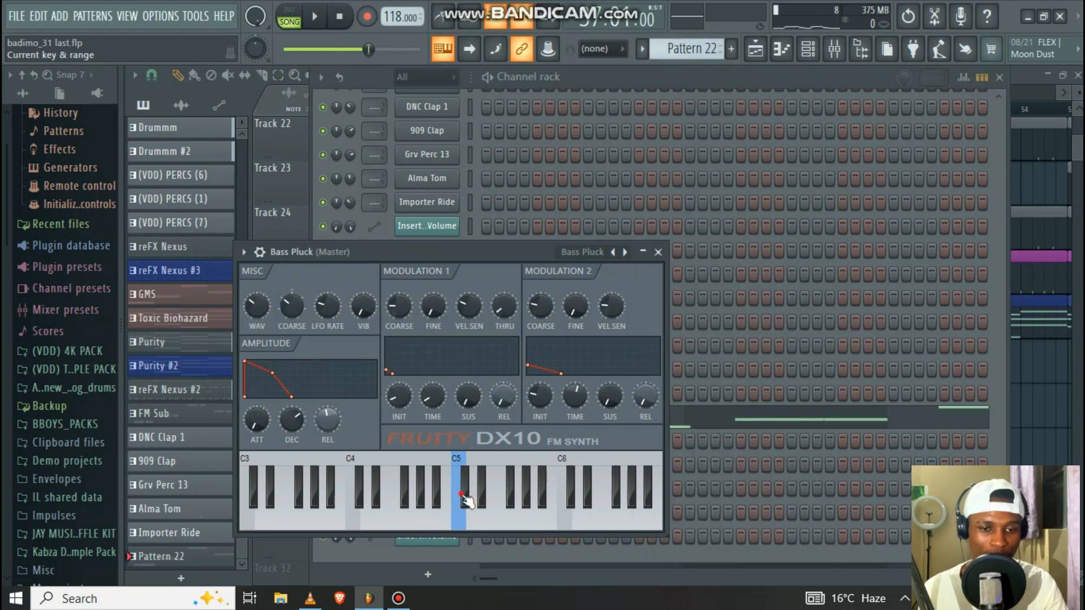
{"action": "left_click", "coordinate": [658, 253]}
{"action": "left_click", "coordinate": [997, 77]}
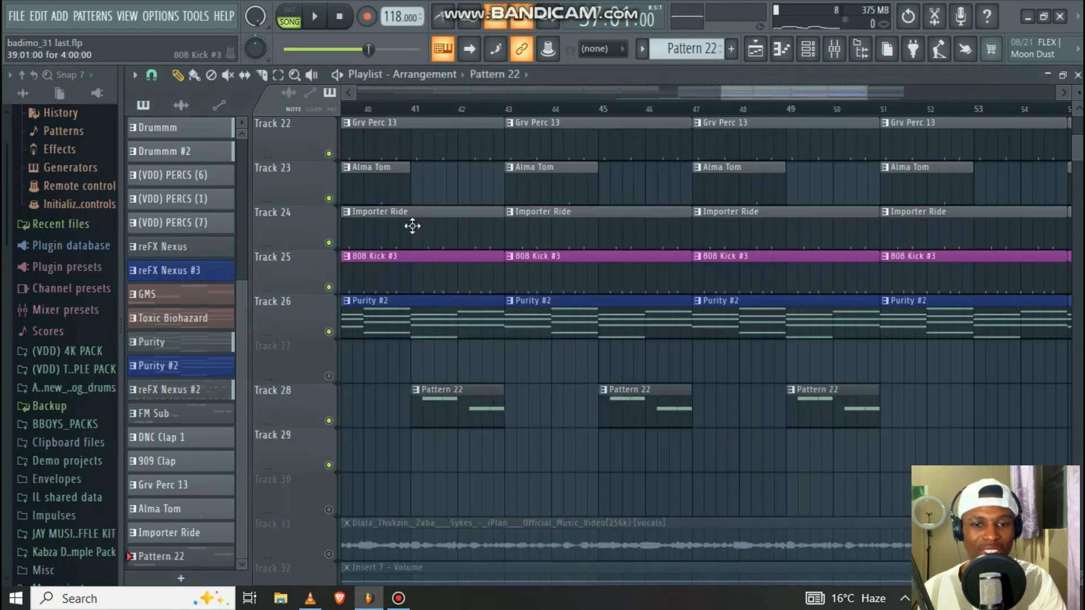
Step: Audition the arrangement from bar 41, unmute Track 27 during playback, and stop
{"action": "scroll", "coordinate": [438, 122], "scroll_direction": "down", "scroll_amount": 2}
{"action": "left_click", "coordinate": [419, 108]}
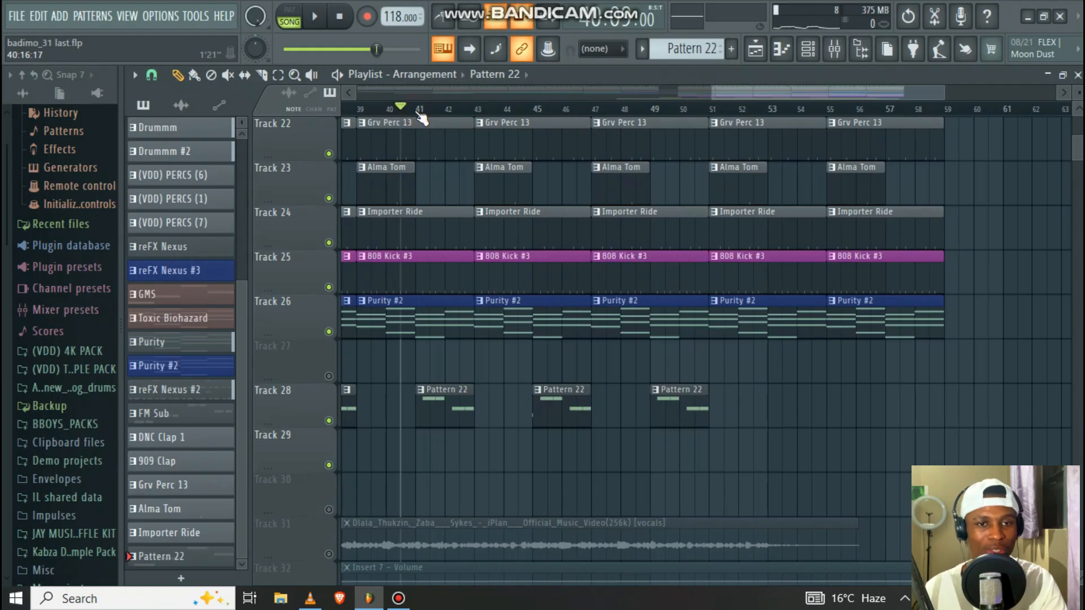
{"action": "key", "text": "space"}
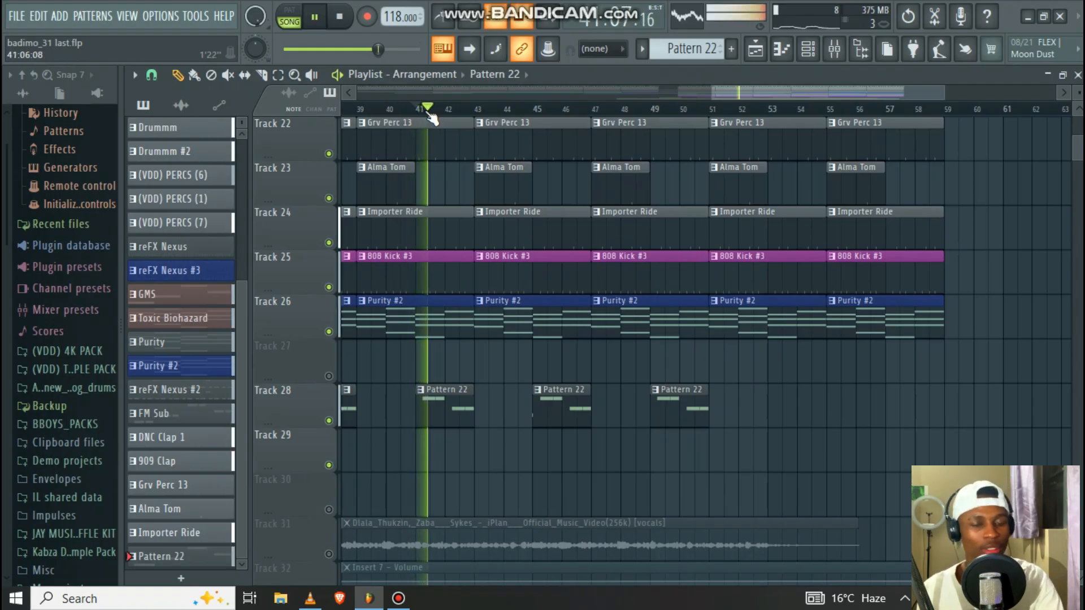
{"action": "scroll", "coordinate": [407, 282], "scroll_direction": "down", "scroll_amount": 2}
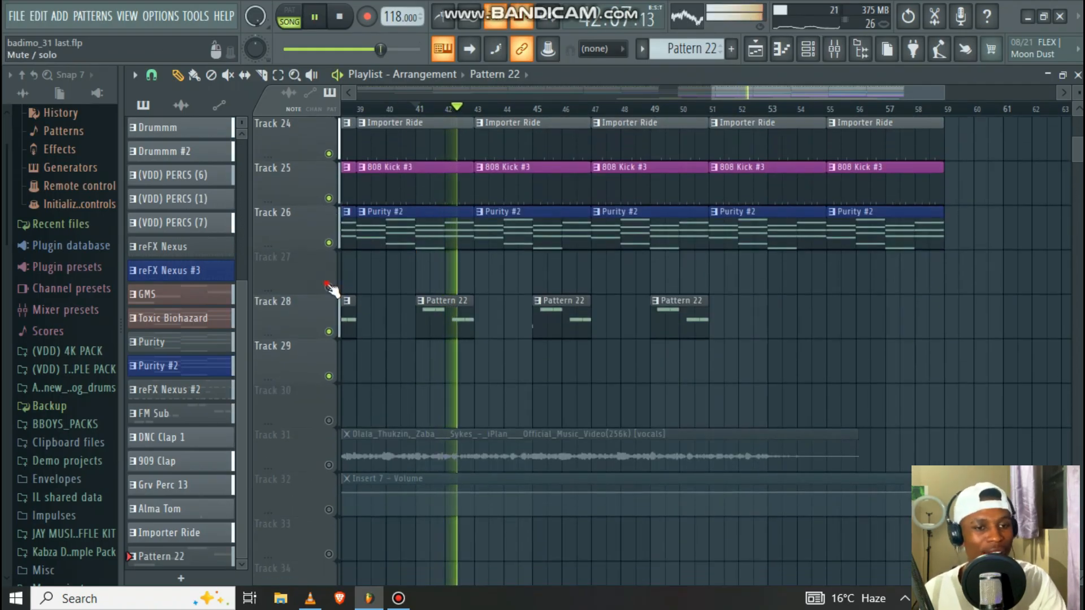
{"action": "scroll", "coordinate": [451, 113], "scroll_direction": "down", "scroll_amount": 3}
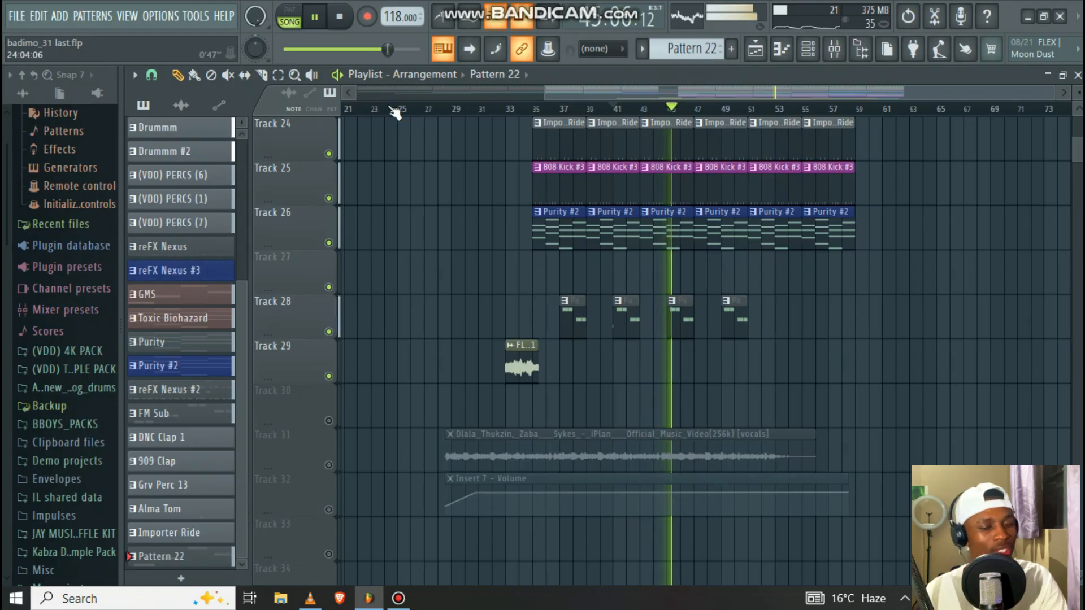
{"action": "left_click", "coordinate": [346, 29]}
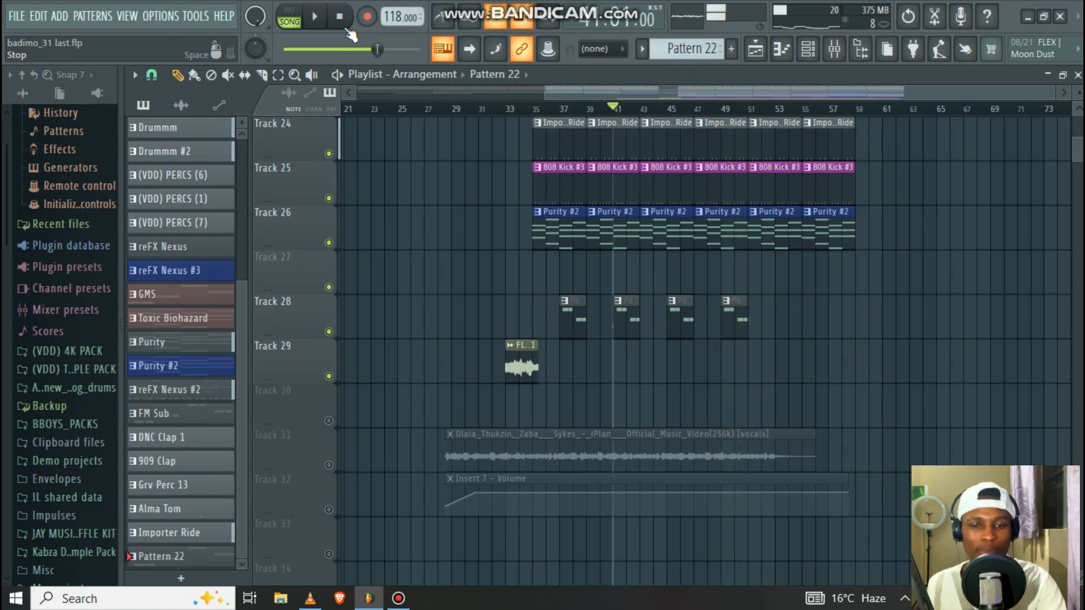
Step: Inspect the sample settings and channel volume of the FLS_Radio Tuning 001 clip on Track 29
{"action": "double_click", "coordinate": [510, 367]}
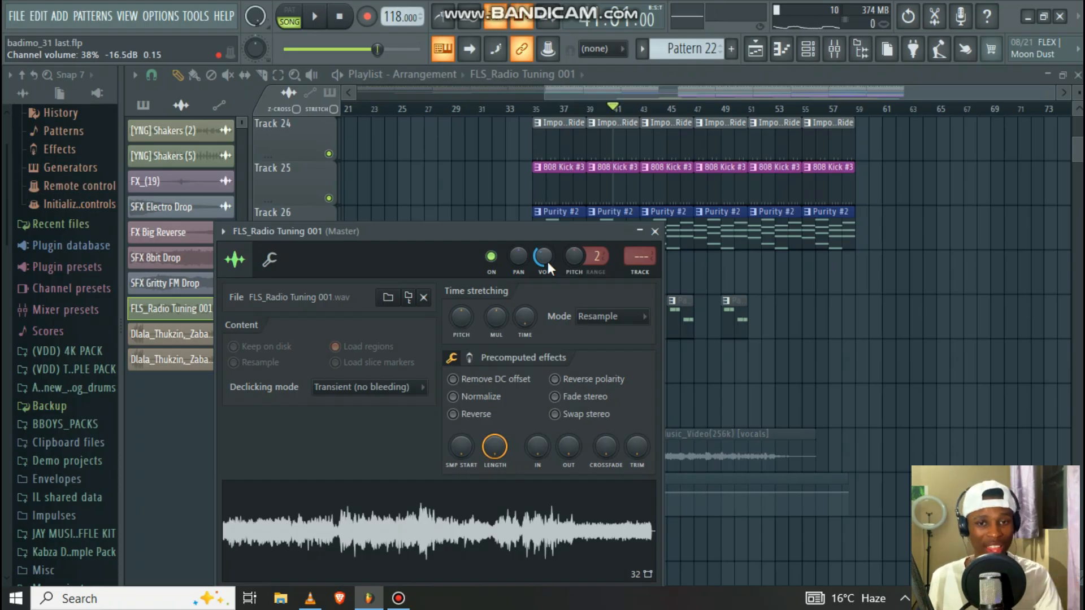
{"action": "left_click", "coordinate": [655, 231]}
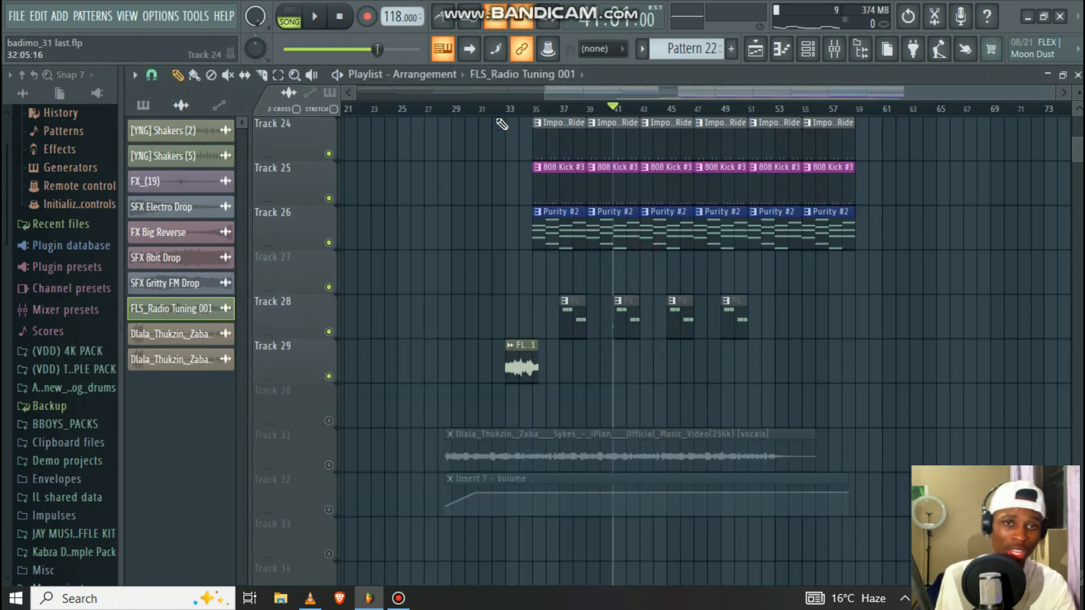
Step: Unmute the vocal clip on Track 31 and the Insert 7 volume automation on Track 32
{"action": "scroll", "coordinate": [502, 123], "scroll_direction": "down", "scroll_amount": 3}
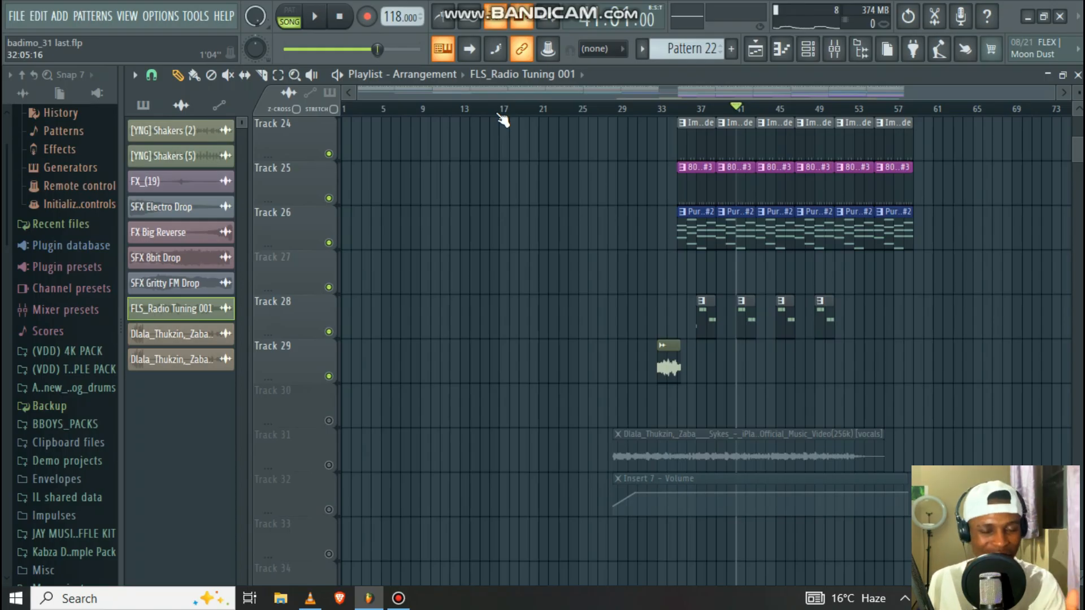
{"action": "scroll", "coordinate": [605, 177], "scroll_direction": "down", "scroll_amount": 5}
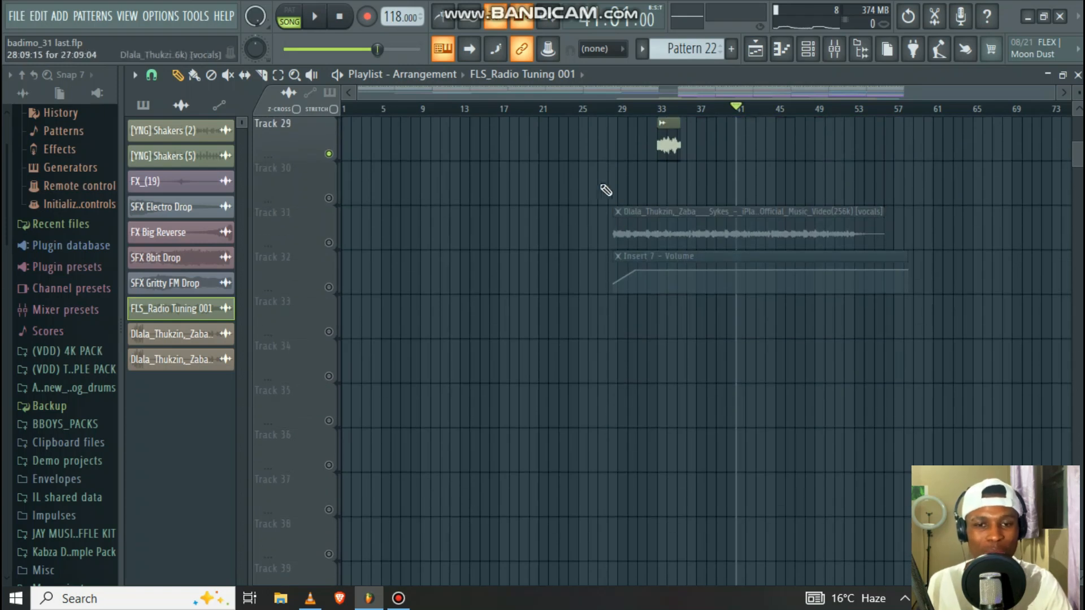
{"action": "left_click", "coordinate": [329, 246]}
{"action": "scroll", "coordinate": [412, 315], "scroll_direction": "up", "scroll_amount": 2}
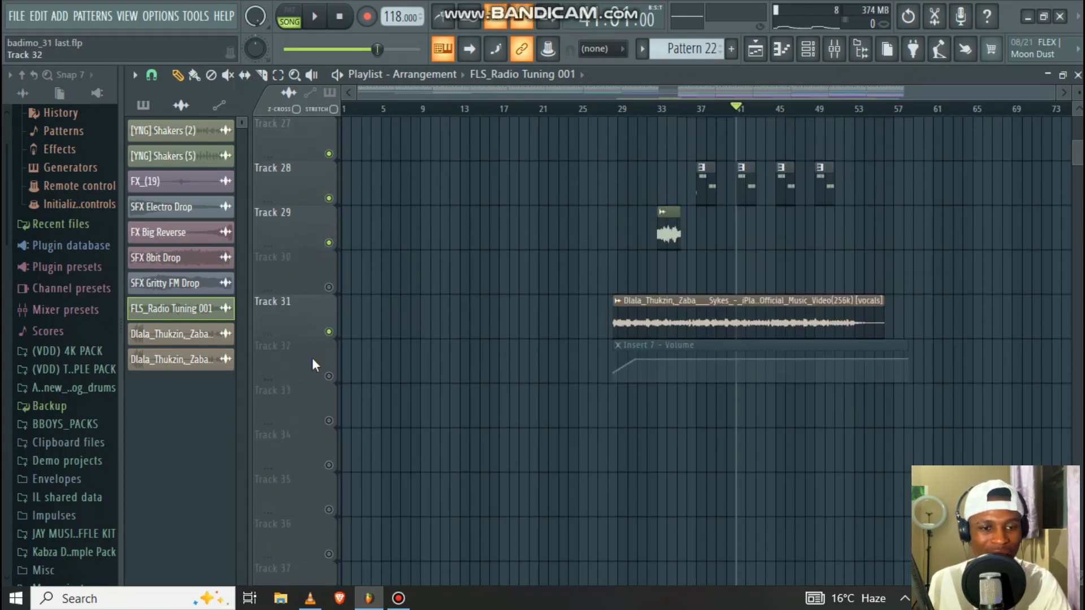
{"action": "left_click", "coordinate": [328, 376]}
Step: Audition the vocals and their volume automation by playing the arrangement from bar 28
{"action": "left_click", "coordinate": [609, 111]}
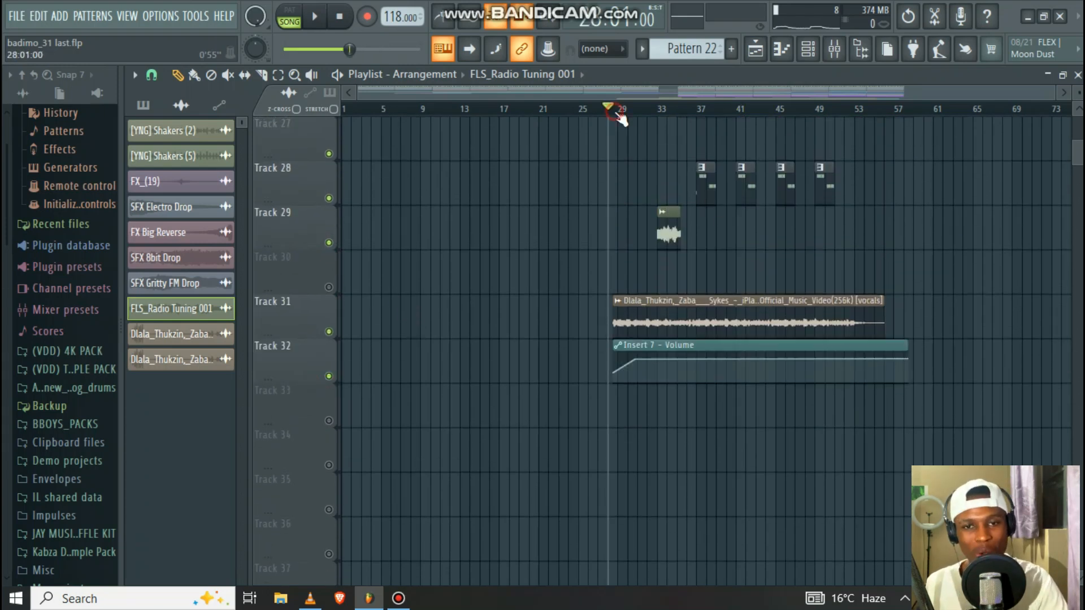
{"action": "scroll", "coordinate": [615, 111], "scroll_direction": "up", "scroll_amount": 3}
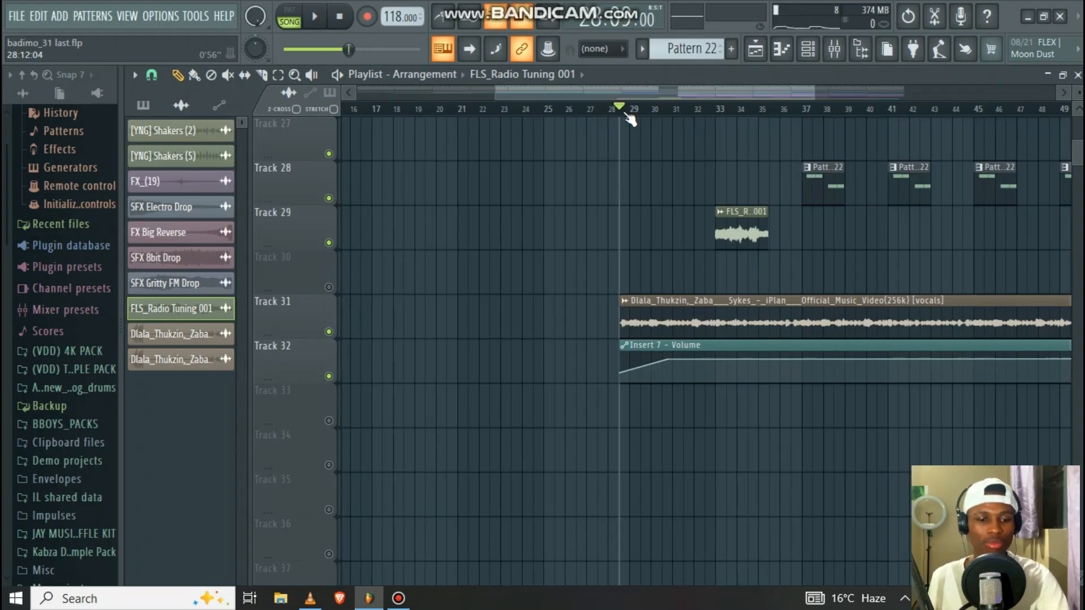
{"action": "key", "text": "space"}
{"action": "scroll", "coordinate": [631, 250], "scroll_direction": "up", "scroll_amount": 3}
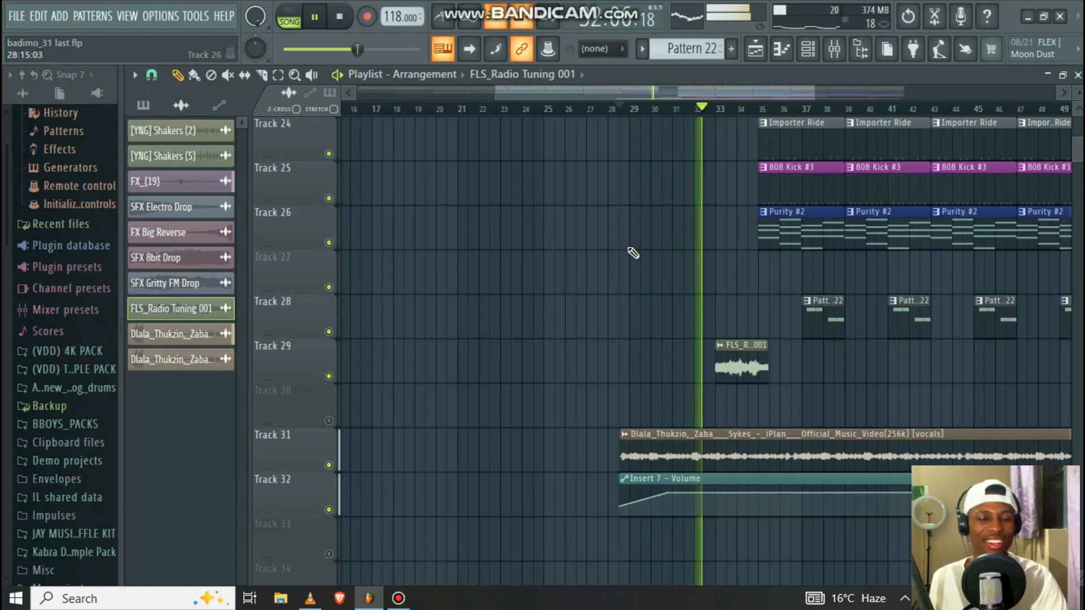
{"action": "scroll", "coordinate": [763, 108], "scroll_direction": "down", "scroll_amount": 3}
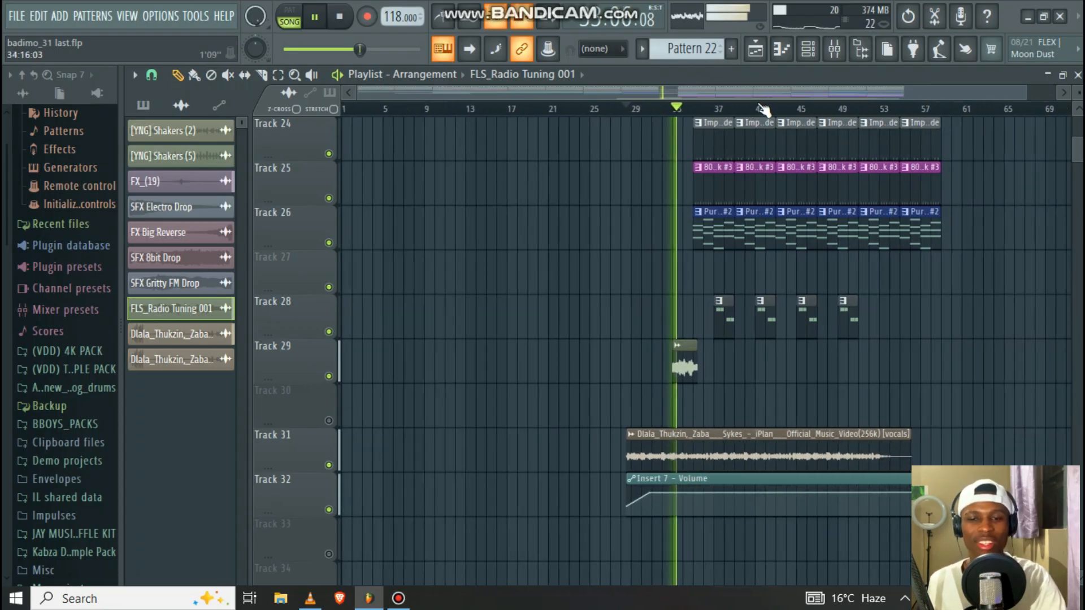
Step: Lower the channel volume of the FLS_Radio Tuning 001 clip to 27% during playback
{"action": "double_click", "coordinate": [681, 380]}
{"action": "left_click_drag", "start_coordinate": [534, 262], "coordinate": [535, 262]}
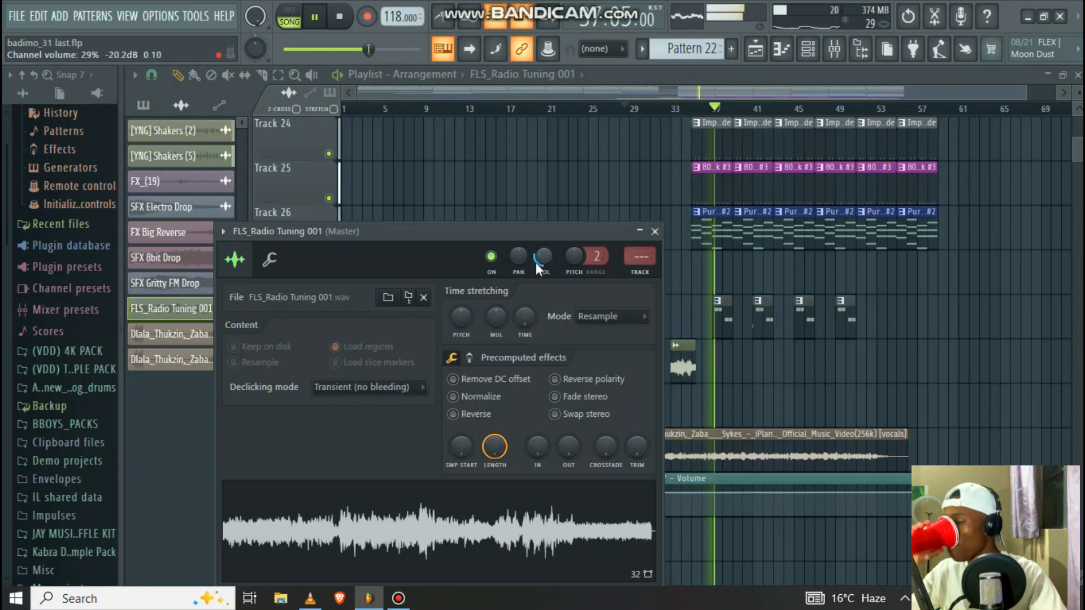
{"action": "left_click_drag", "start_coordinate": [535, 263], "coordinate": [538, 268]}
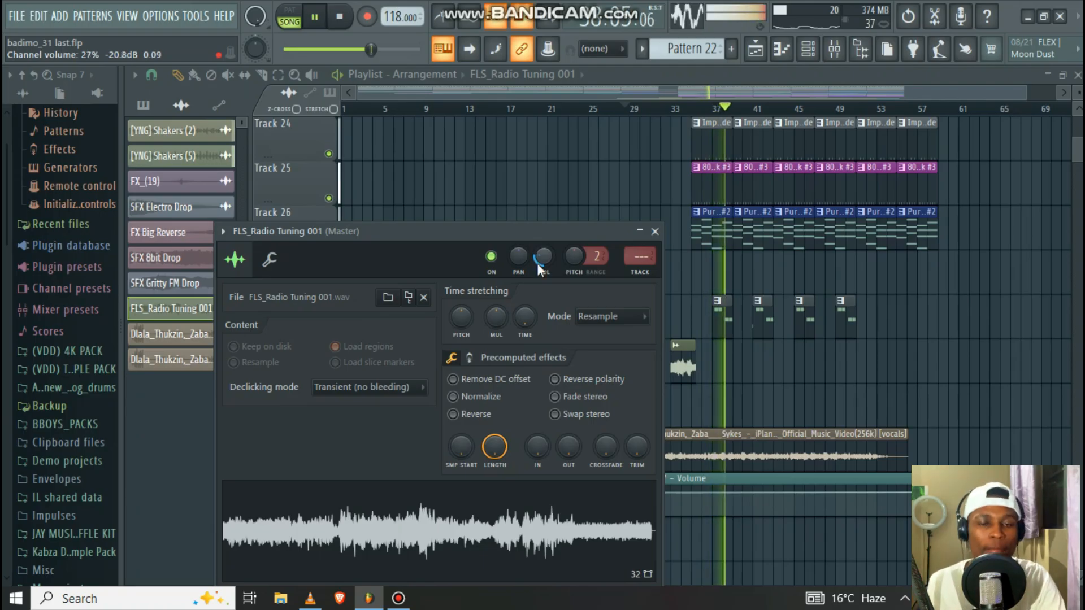
{"action": "left_click", "coordinate": [655, 232]}
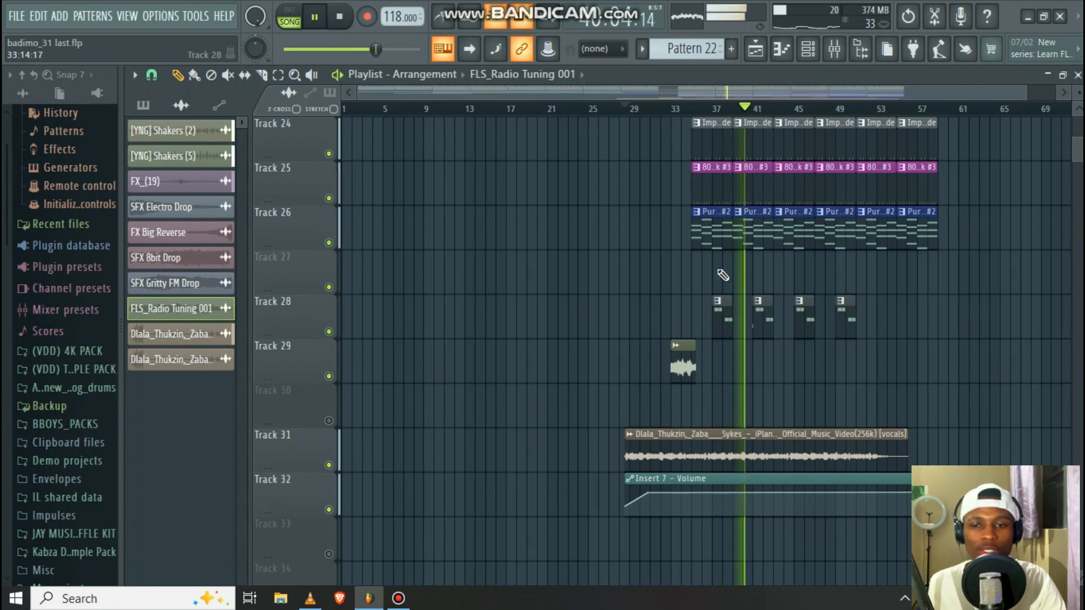
{"action": "scroll", "coordinate": [869, 112], "scroll_direction": "up", "scroll_amount": 2}
{"action": "scroll", "coordinate": [869, 112], "scroll_direction": "down", "scroll_amount": 3}
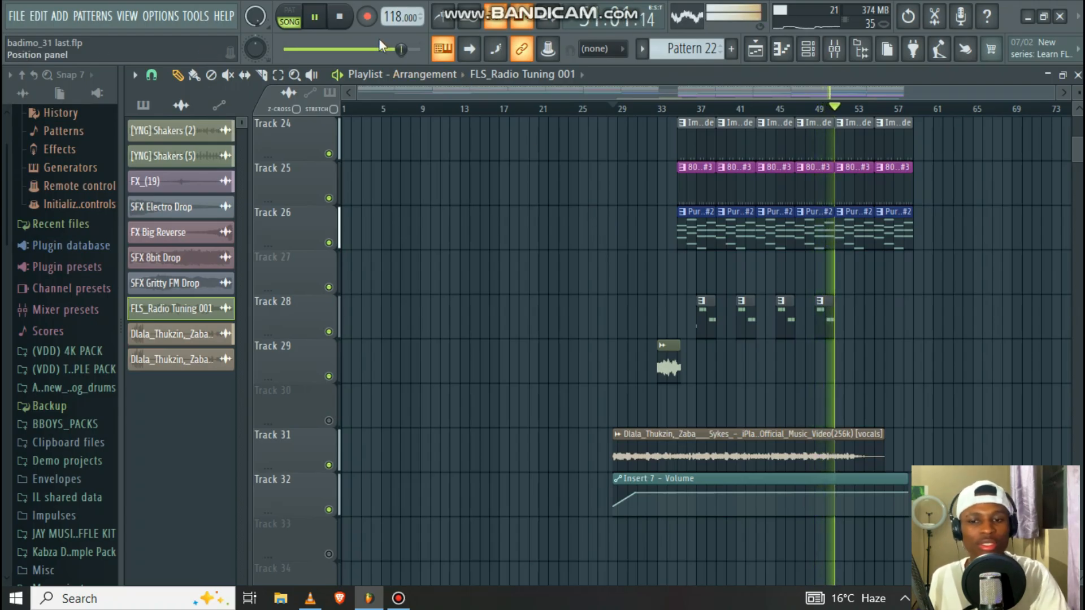
Step: Stop playback, focus on the start of the vocal clip, and audition the Insert 7 volume fade-in on Track 32 from bar 28
{"action": "left_click", "coordinate": [346, 20]}
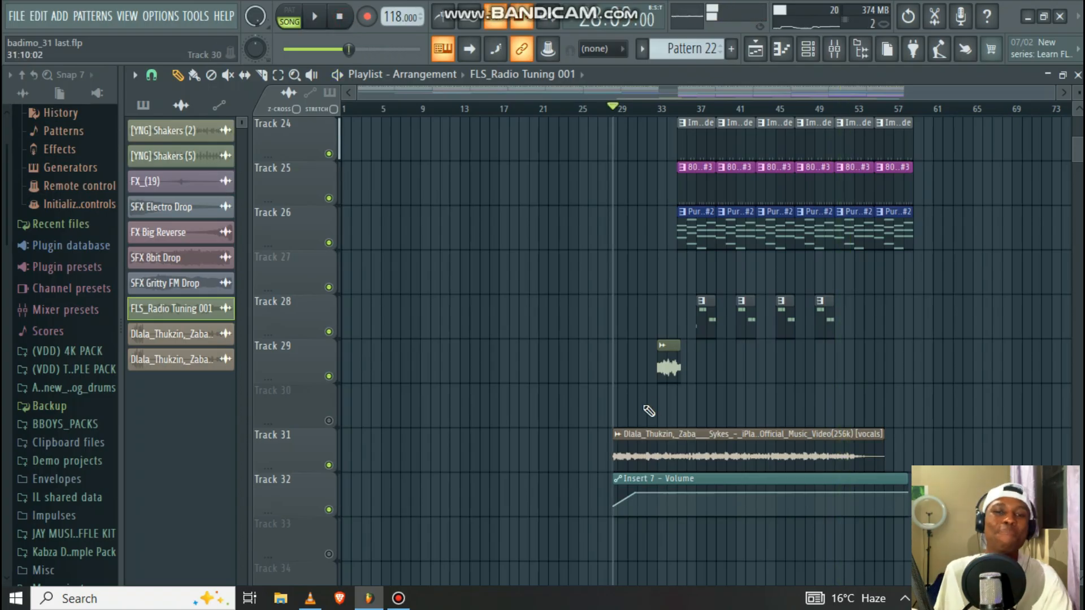
{"action": "scroll", "coordinate": [635, 409], "scroll_direction": "down", "scroll_amount": 3}
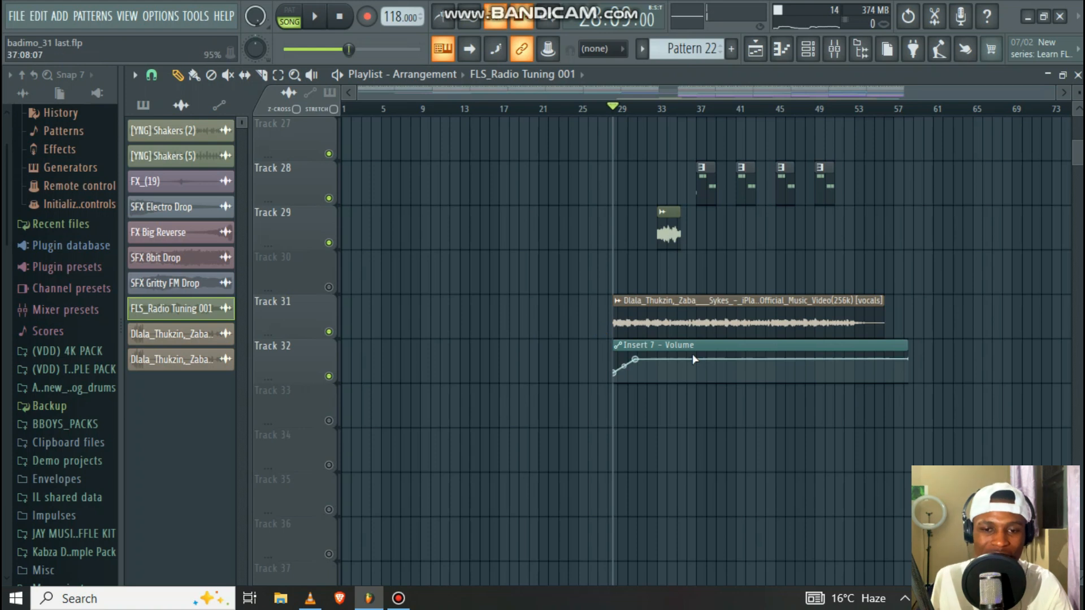
{"action": "scroll", "coordinate": [635, 115], "scroll_direction": "up", "scroll_amount": 5}
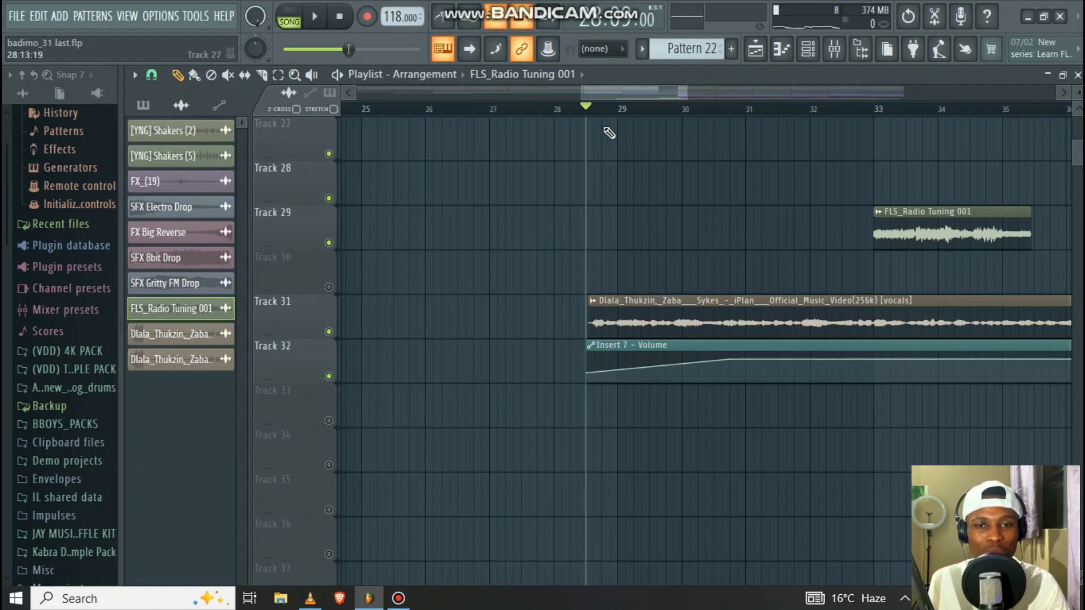
{"action": "scroll", "coordinate": [610, 120], "scroll_direction": "up", "scroll_amount": 2}
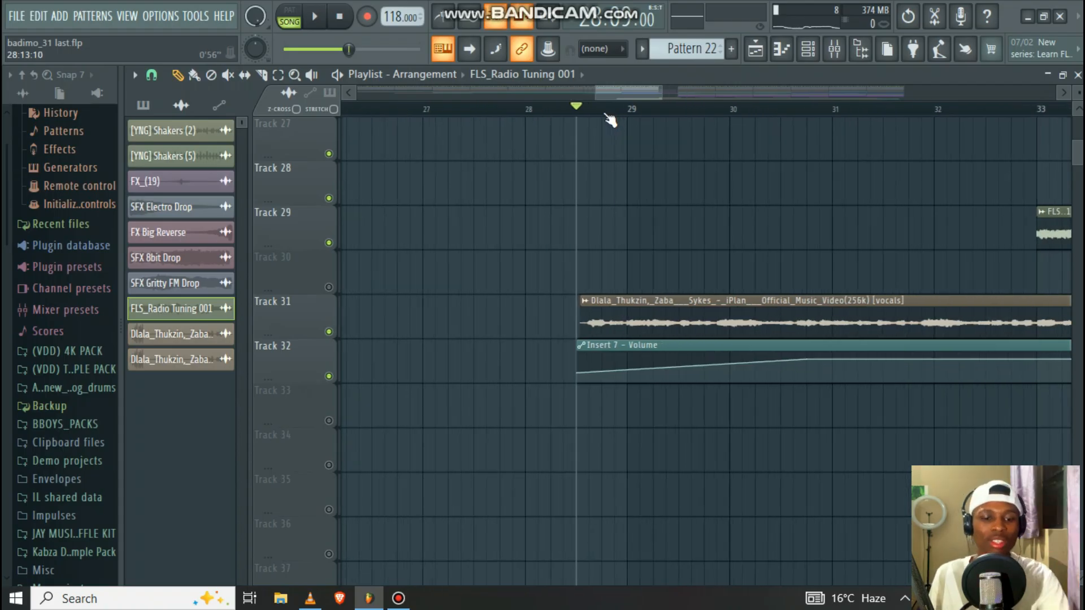
{"action": "key", "text": "space"}
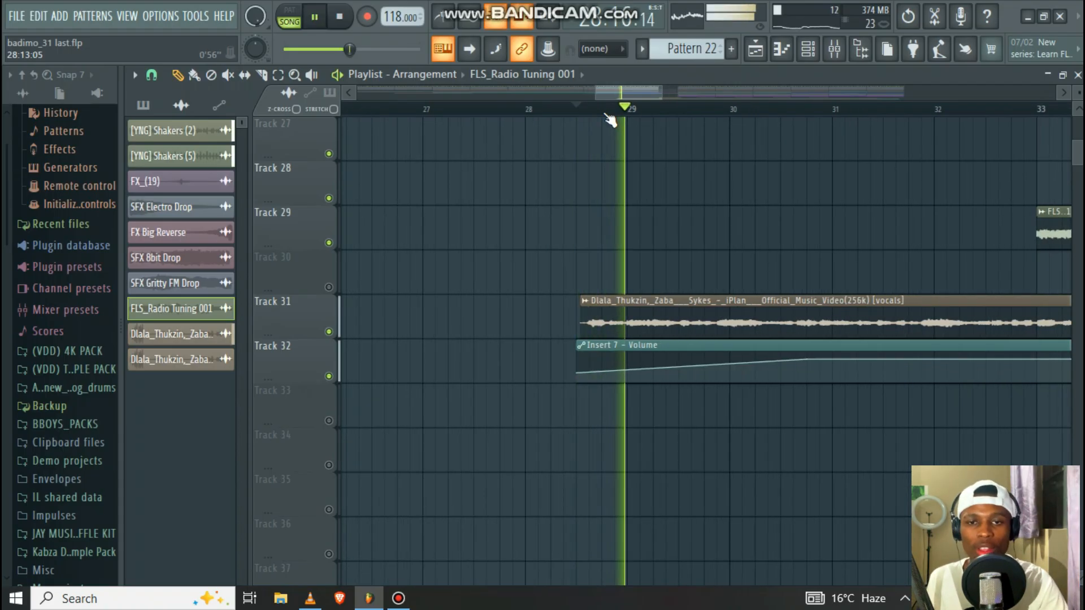
{"action": "scroll", "coordinate": [610, 120], "scroll_direction": "down", "scroll_amount": 4}
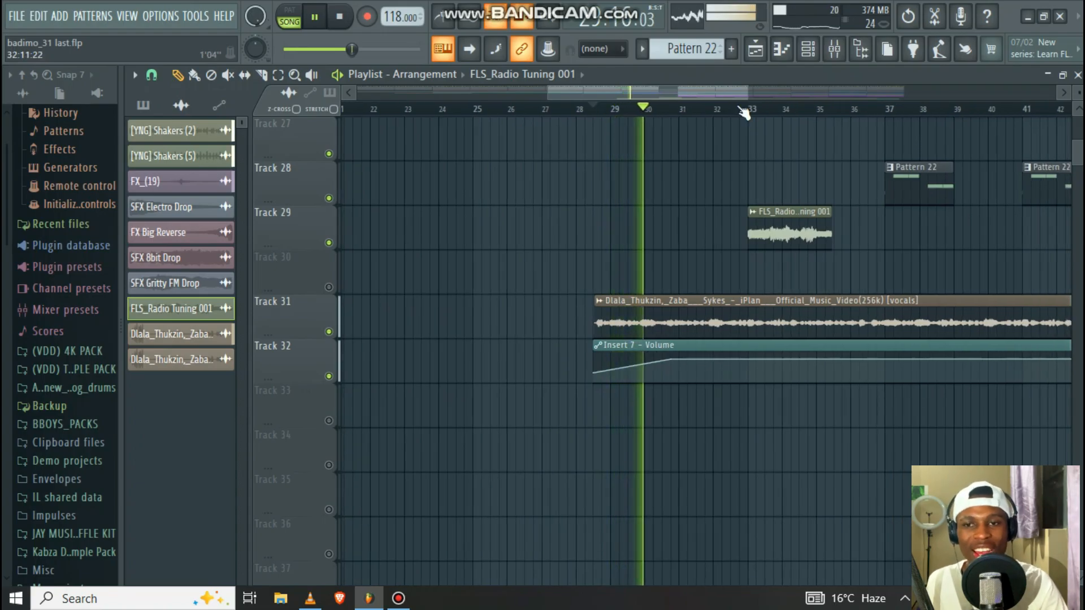
{"action": "key", "text": "space"}
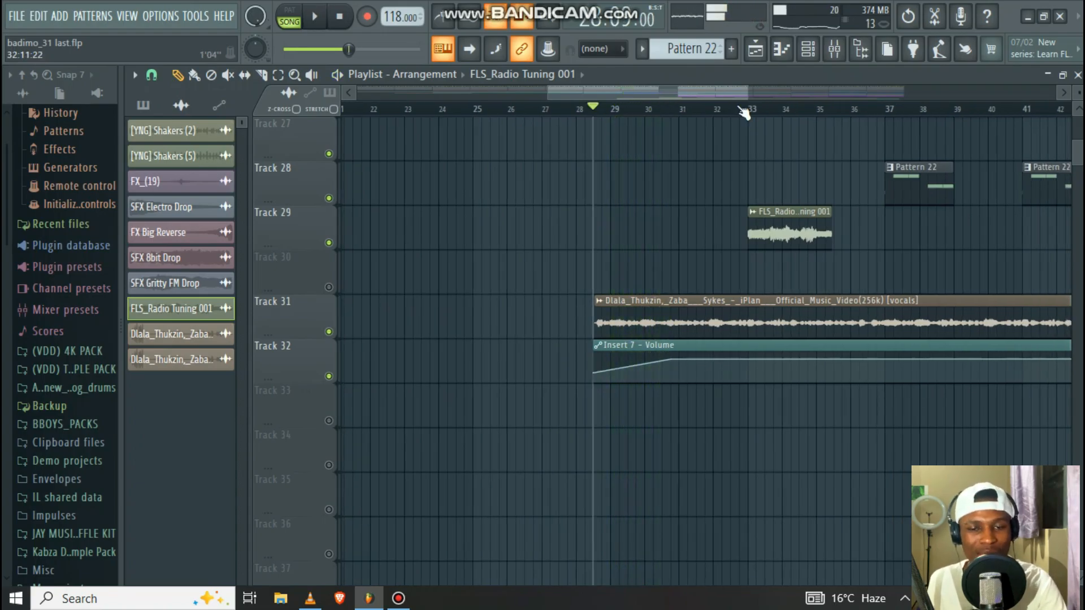
Step: Examine the Insert 7 mixer channel and its volume fader while playing the arrangement, stop playback, and close the mixer
{"action": "left_click", "coordinate": [834, 49]}
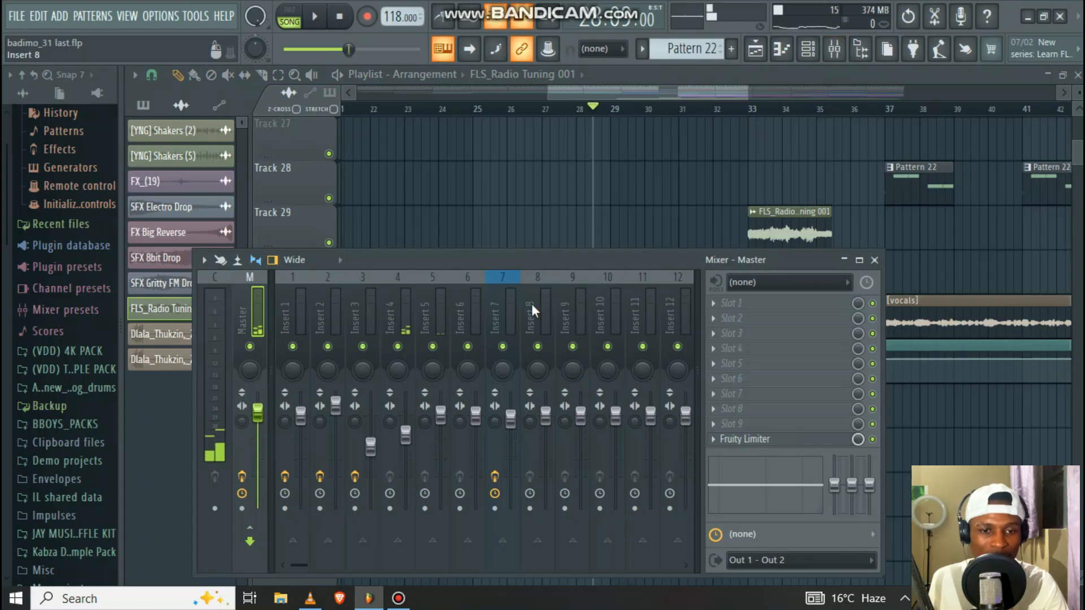
{"action": "left_click", "coordinate": [512, 314]}
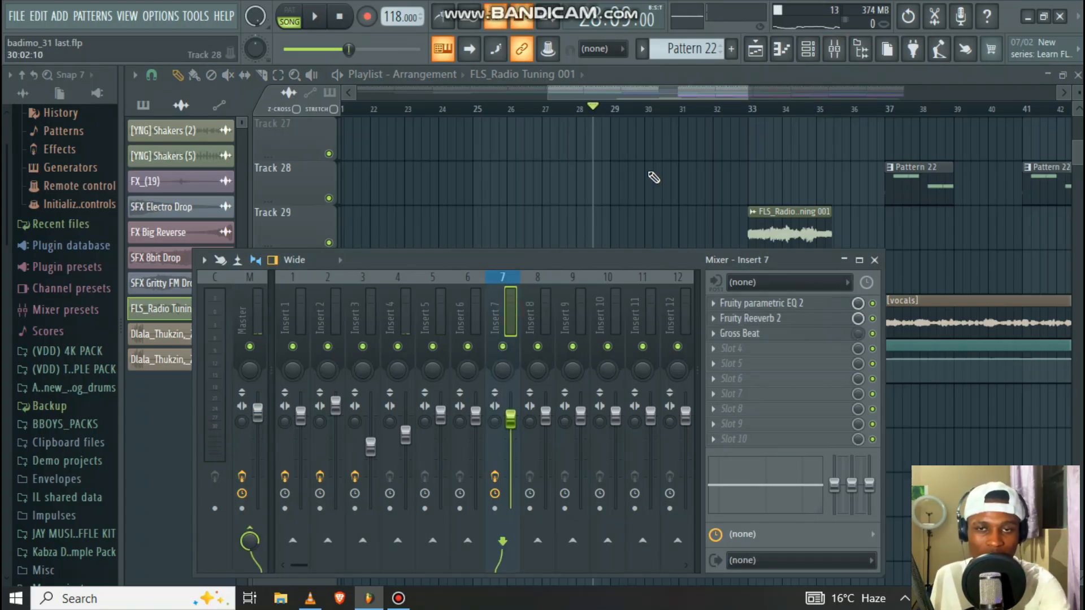
{"action": "key", "text": "space"}
{"action": "mouse_move", "coordinate": [510, 418]}
{"action": "left_mouse_down"}
{"action": "mouse_move", "coordinate": [516, 453]}
{"action": "mouse_move", "coordinate": [515, 432]}
{"action": "left_mouse_up"}
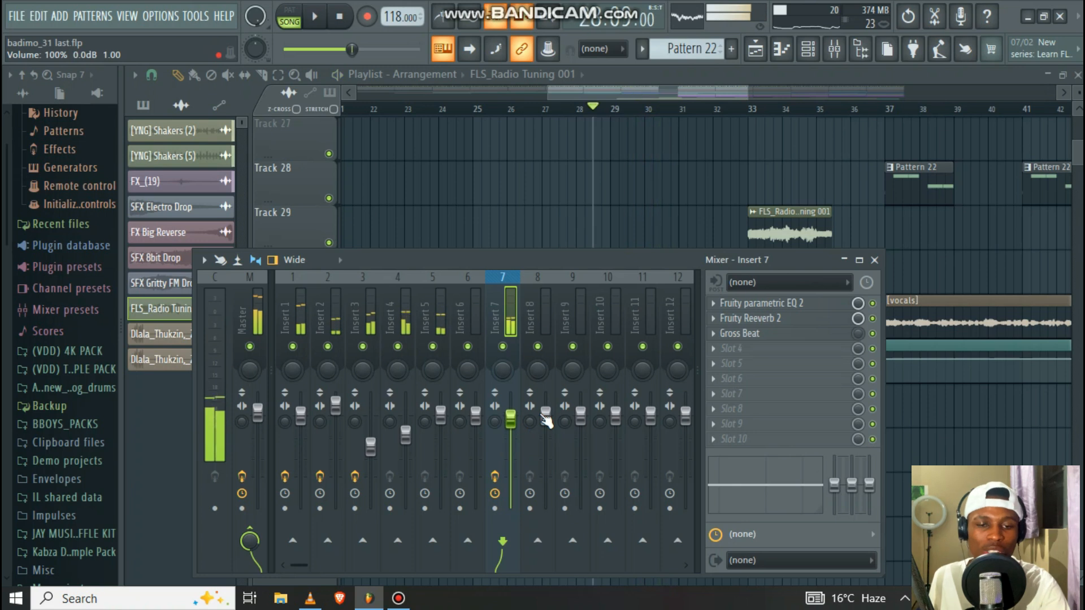
{"action": "key", "text": "space"}
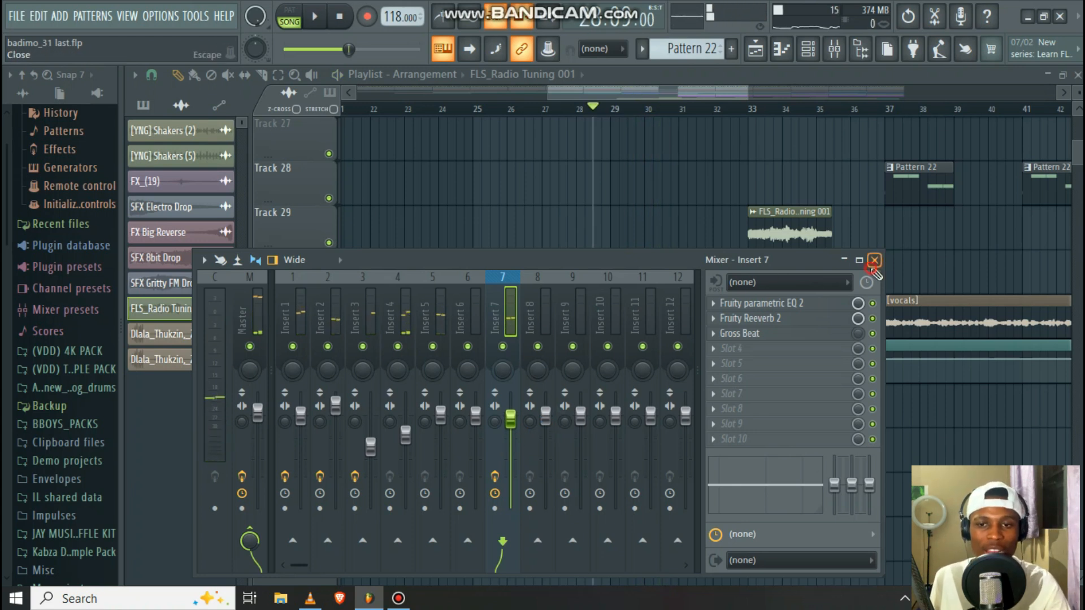
{"action": "left_click", "coordinate": [874, 260]}
Step: Create a new automation clip for the Insert 7 volume fader in the mixer
{"action": "left_click", "coordinate": [829, 51]}
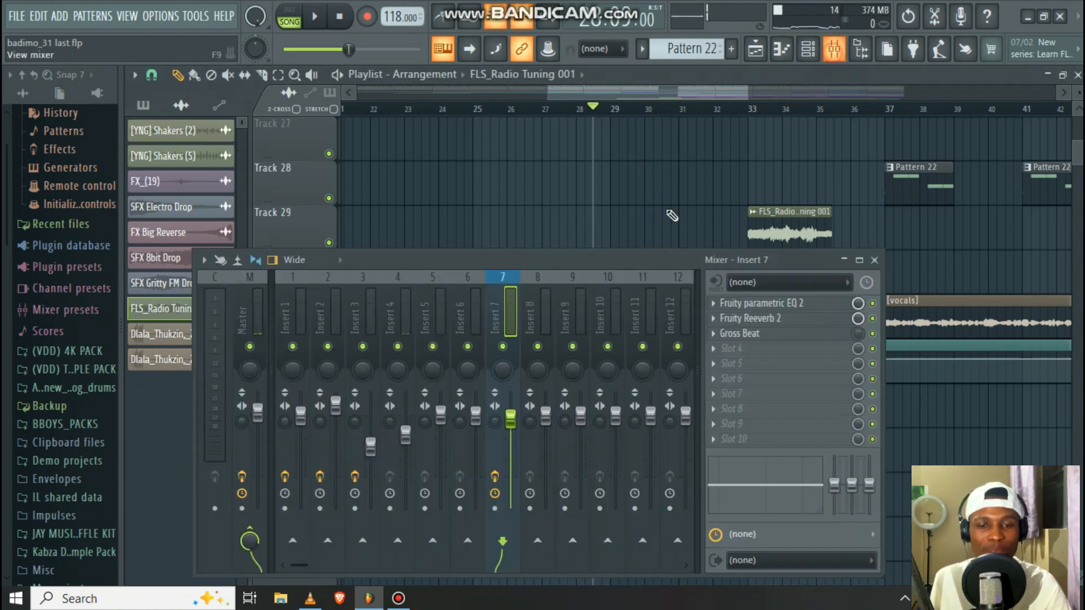
{"action": "right_click", "coordinate": [512, 421]}
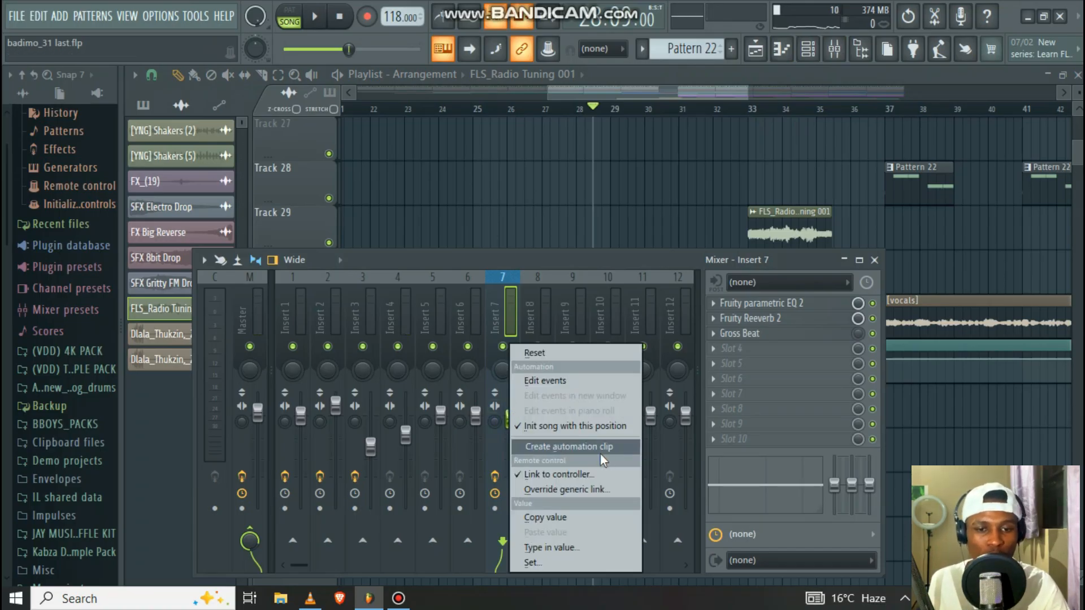
{"action": "left_click", "coordinate": [550, 447]}
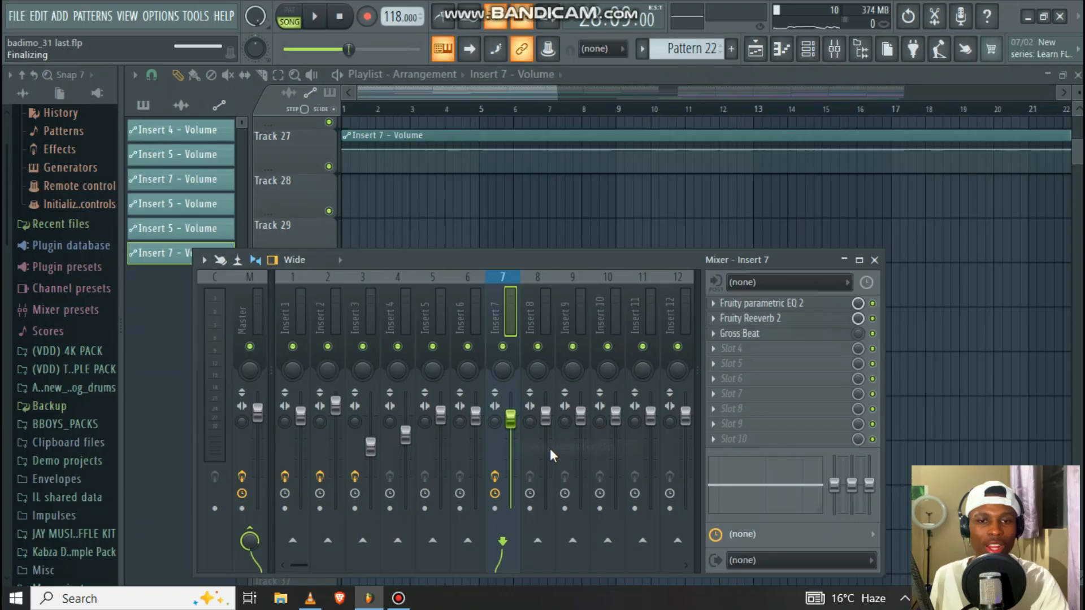
{"action": "left_click", "coordinate": [874, 260]}
{"action": "scroll", "coordinate": [823, 115], "scroll_direction": "down", "scroll_amount": 6}
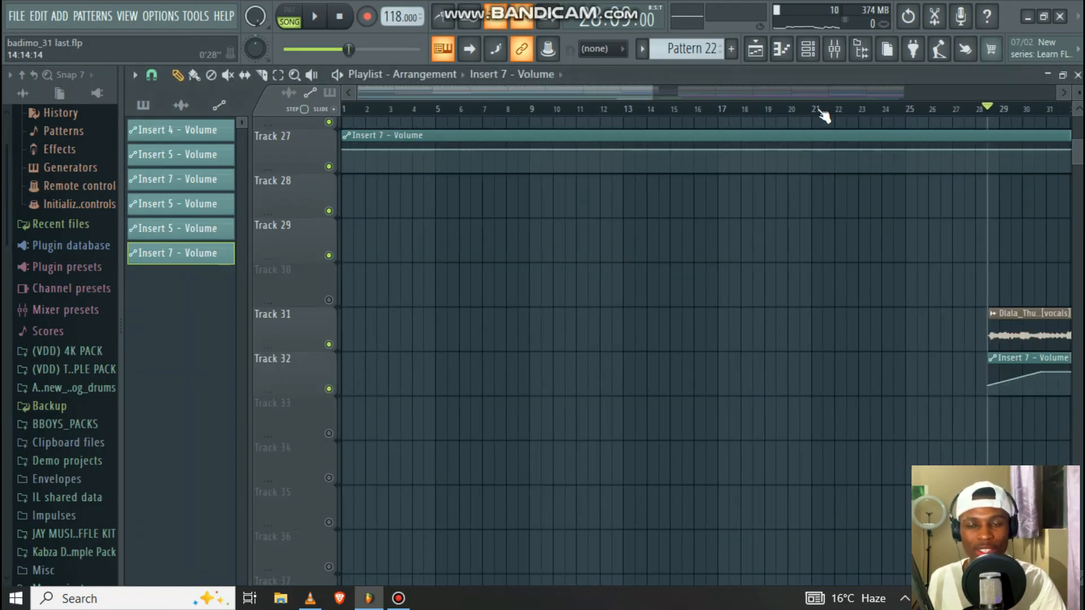
Step: Move the new Insert 7 volume automation clip to Track 33, unmute that track, and align the clip's start with the vocal automation above
{"action": "left_click_drag", "start_coordinate": [788, 134], "coordinate": [1031, 399]}
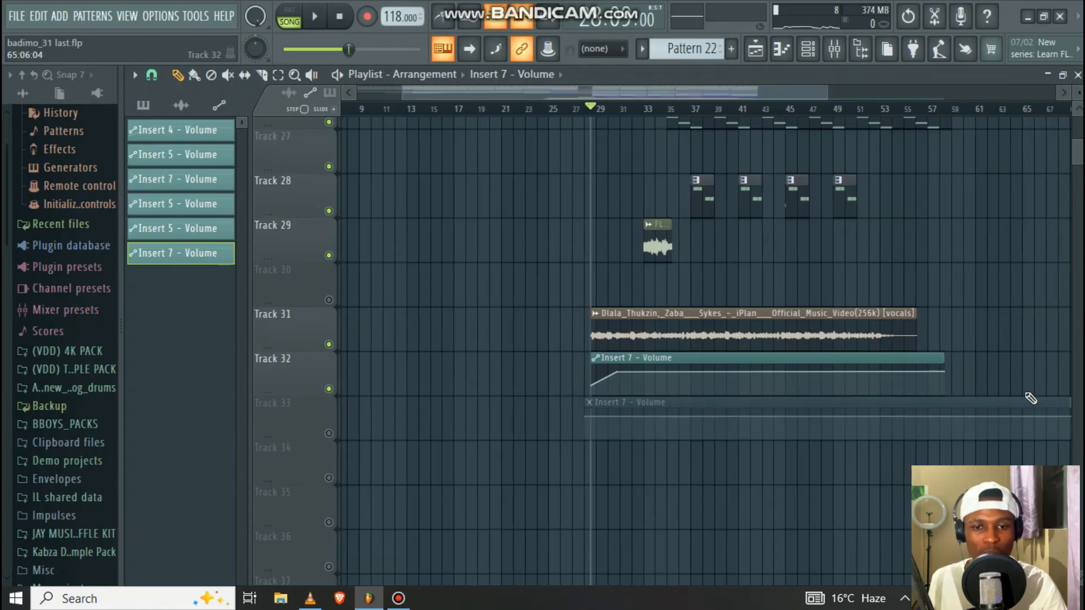
{"action": "left_click", "coordinate": [329, 434]}
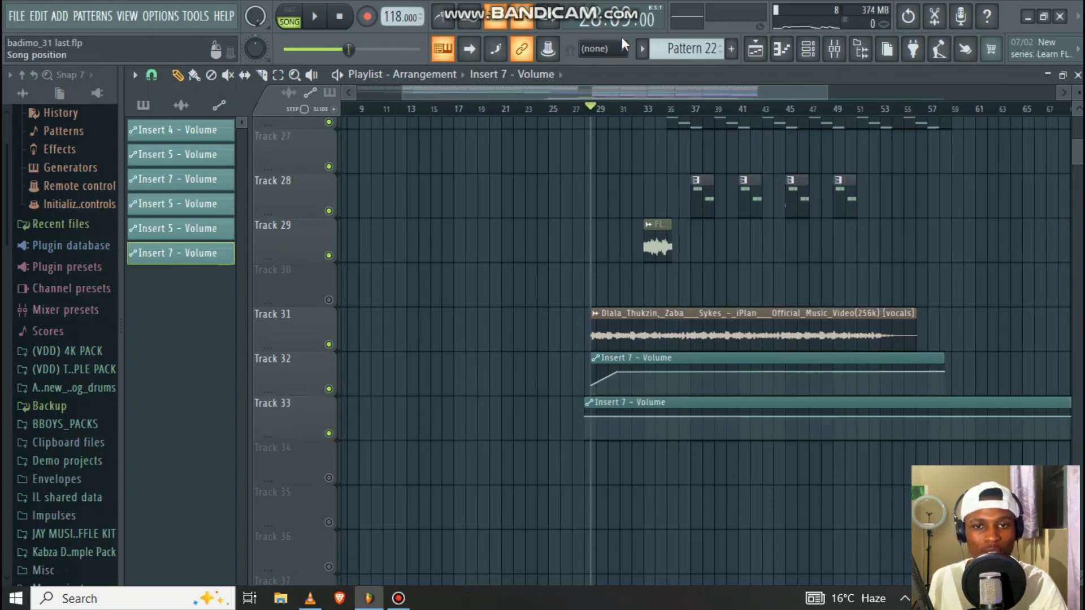
{"action": "scroll", "coordinate": [593, 122], "scroll_direction": "up", "scroll_amount": 2}
{"action": "scroll", "coordinate": [673, 392], "scroll_direction": "up", "scroll_amount": 1}
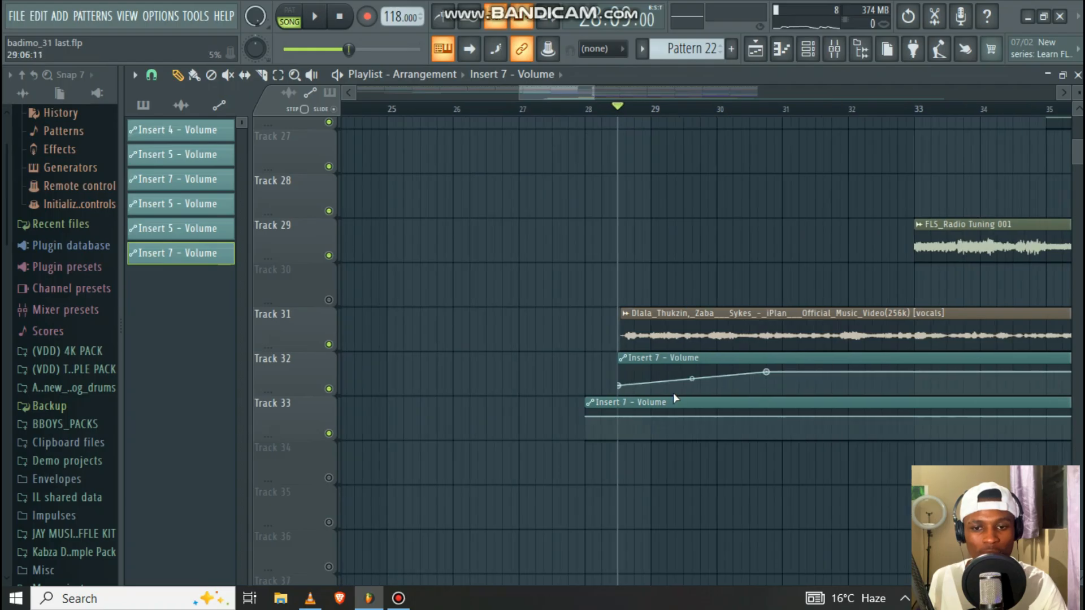
{"action": "left_click_drag", "start_coordinate": [673, 399], "coordinate": [712, 399]}
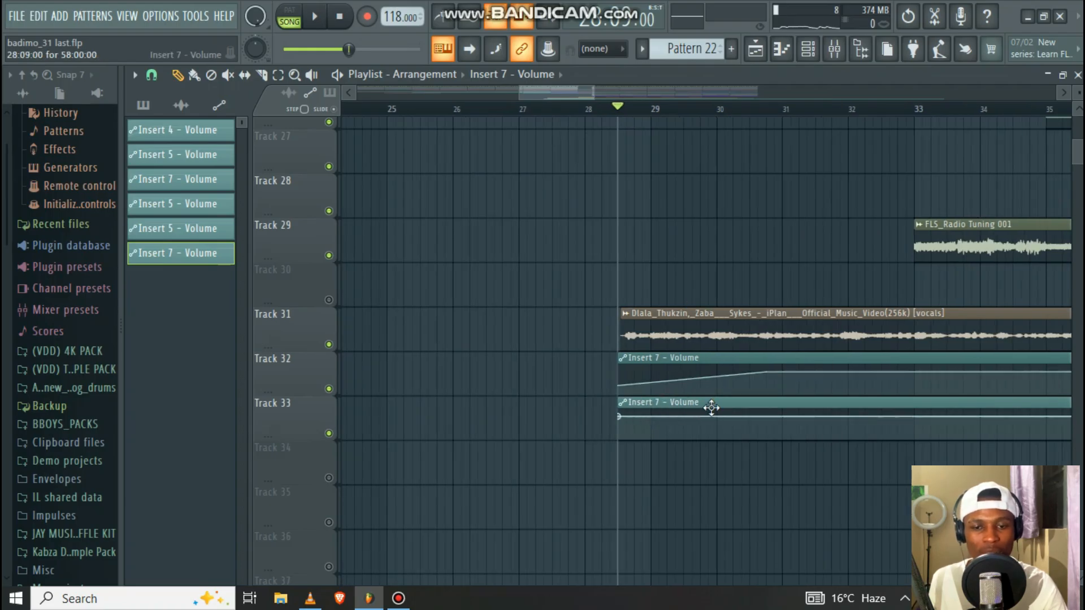
Step: Shape a curved volume fade-in at the start of the Track 33 automation clip, and delete the clip from the playlist
{"action": "right_click", "coordinate": [770, 417]}
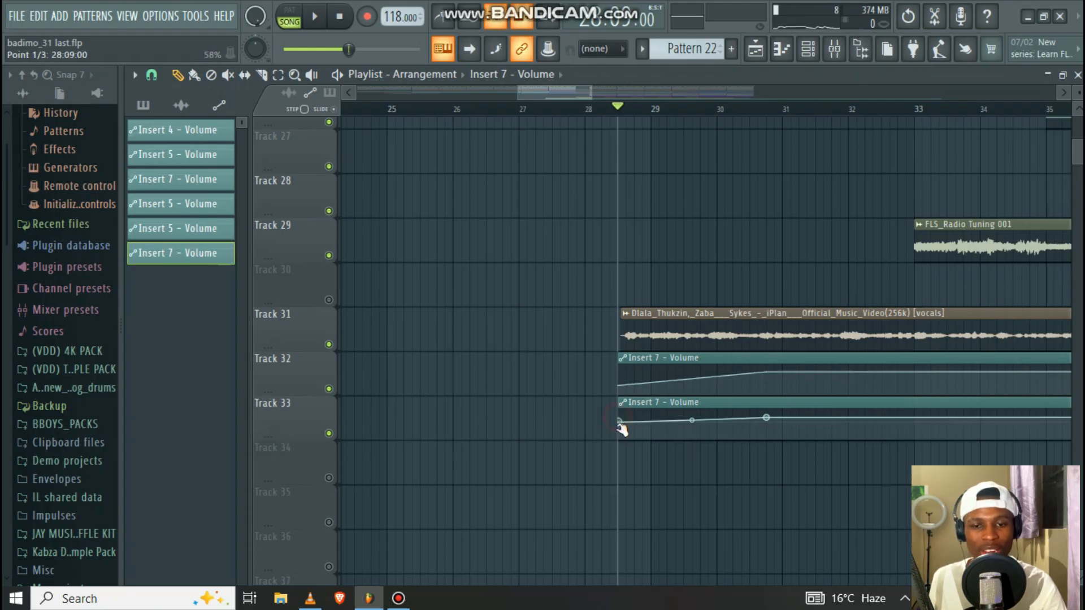
{"action": "left_click_drag", "start_coordinate": [621, 428], "coordinate": [625, 441]}
{"action": "left_click_drag", "start_coordinate": [691, 430], "coordinate": [691, 422]}
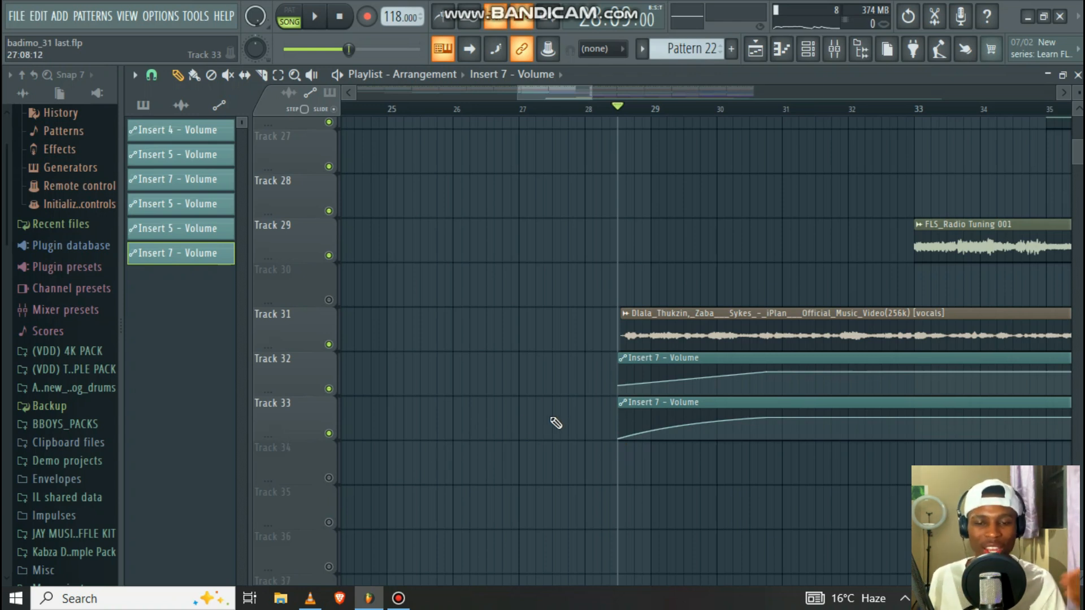
{"action": "right_click", "coordinate": [622, 423]}
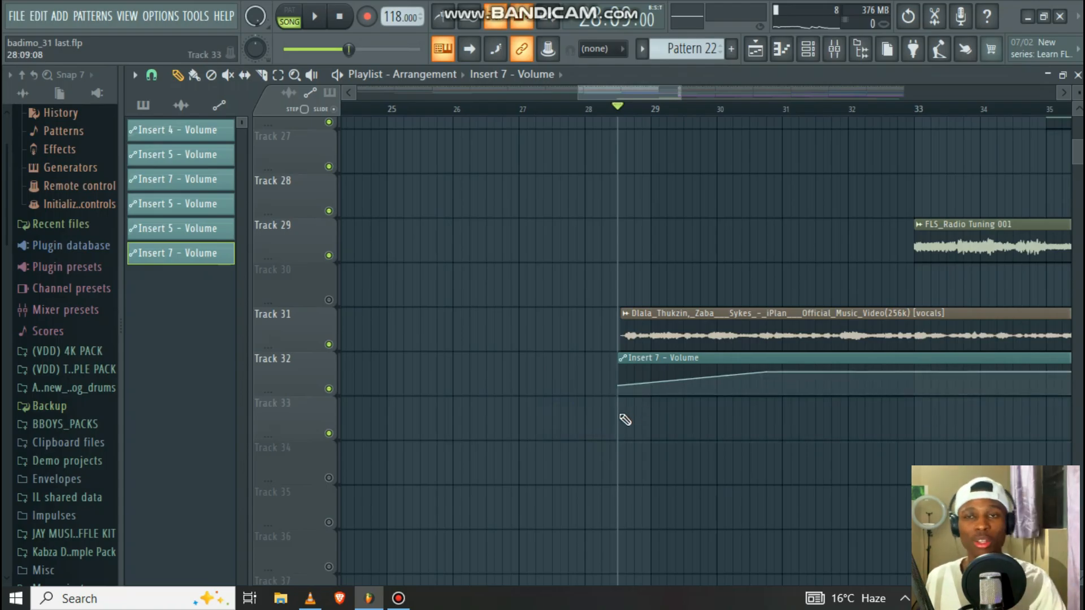
Step: Audition the vocals from bar 28 with the Gross Beat mix level on Insert 7 at 100%, return it to 0%, and stop playback
{"action": "scroll", "coordinate": [678, 113], "scroll_direction": "down", "scroll_amount": 3}
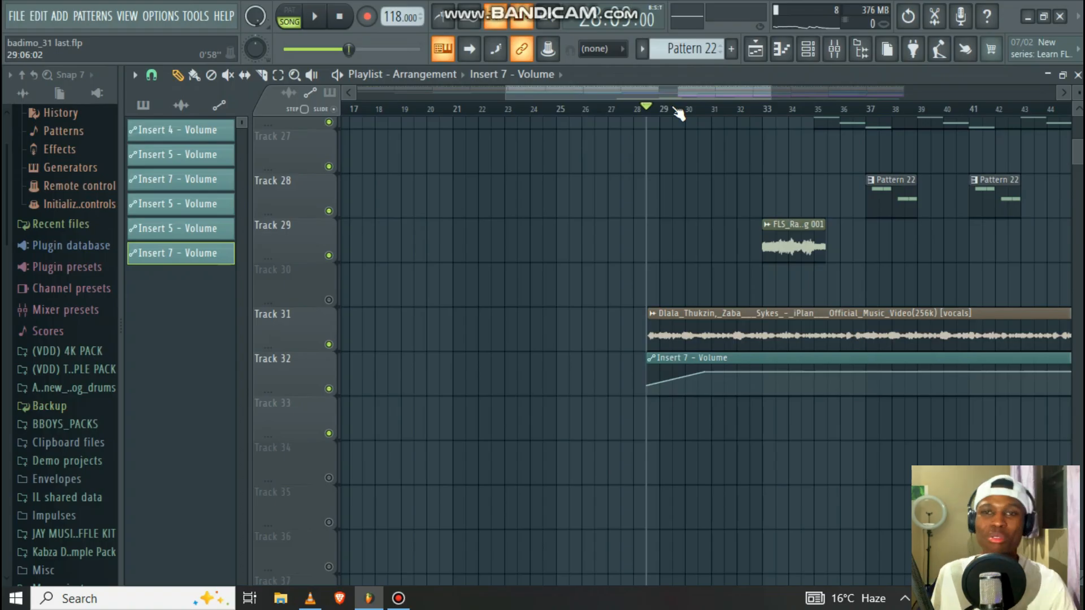
{"action": "scroll", "coordinate": [678, 113], "scroll_direction": "down", "scroll_amount": 4}
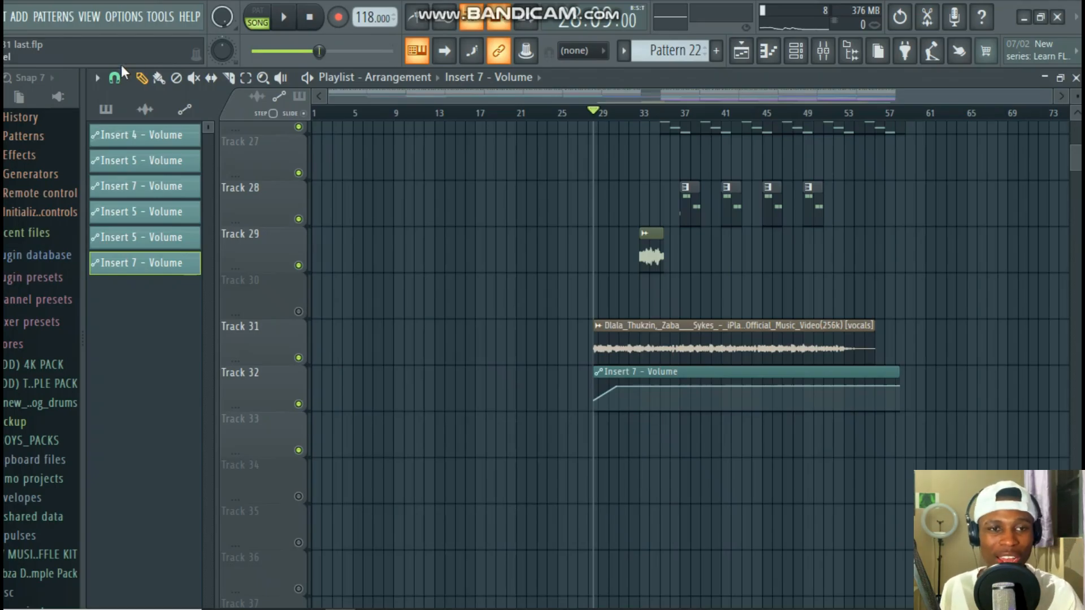
{"action": "left_click", "coordinate": [284, 18]}
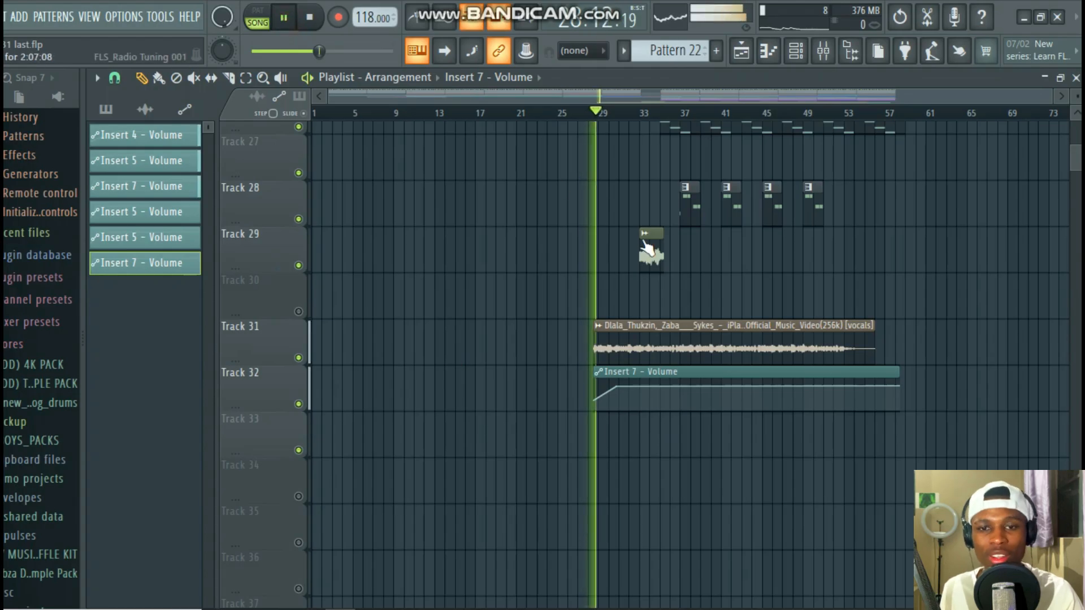
{"action": "left_click", "coordinate": [823, 49]}
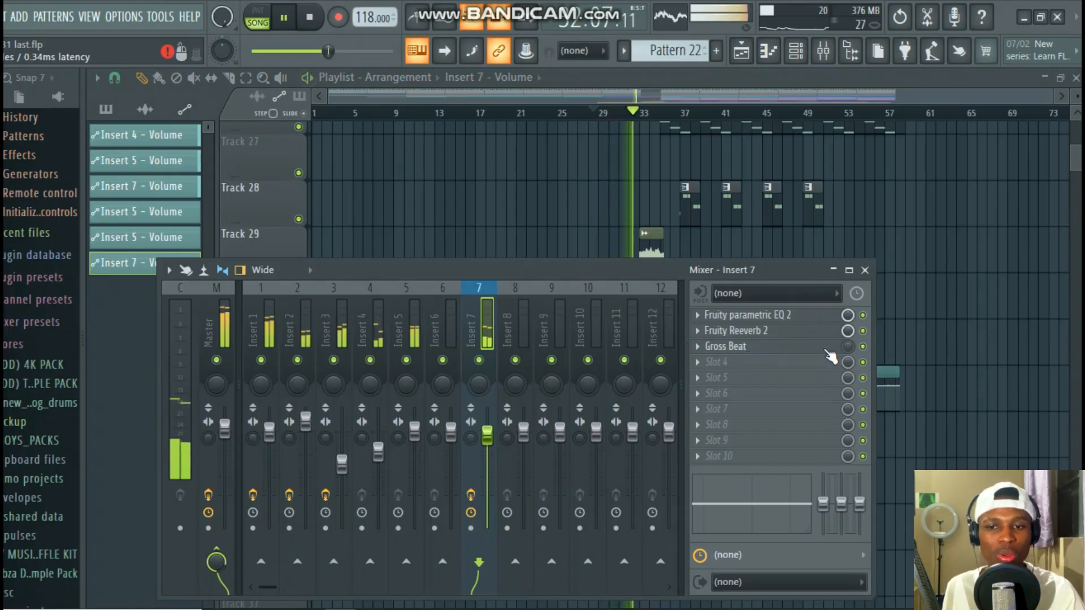
{"action": "left_click_drag", "start_coordinate": [848, 346], "coordinate": [847, 333]}
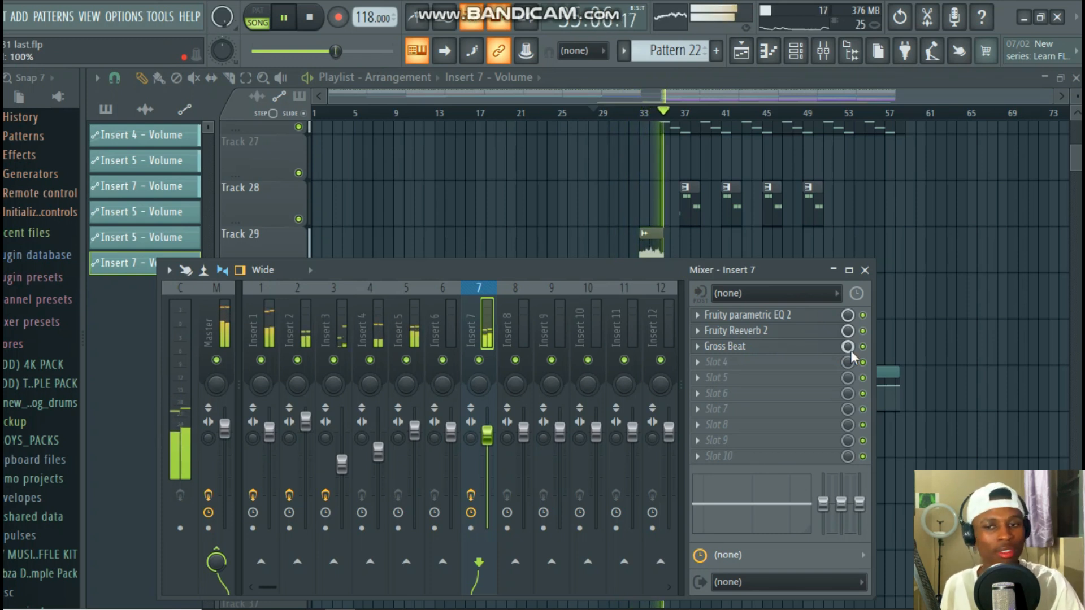
{"action": "left_click_drag", "start_coordinate": [849, 348], "coordinate": [849, 395]}
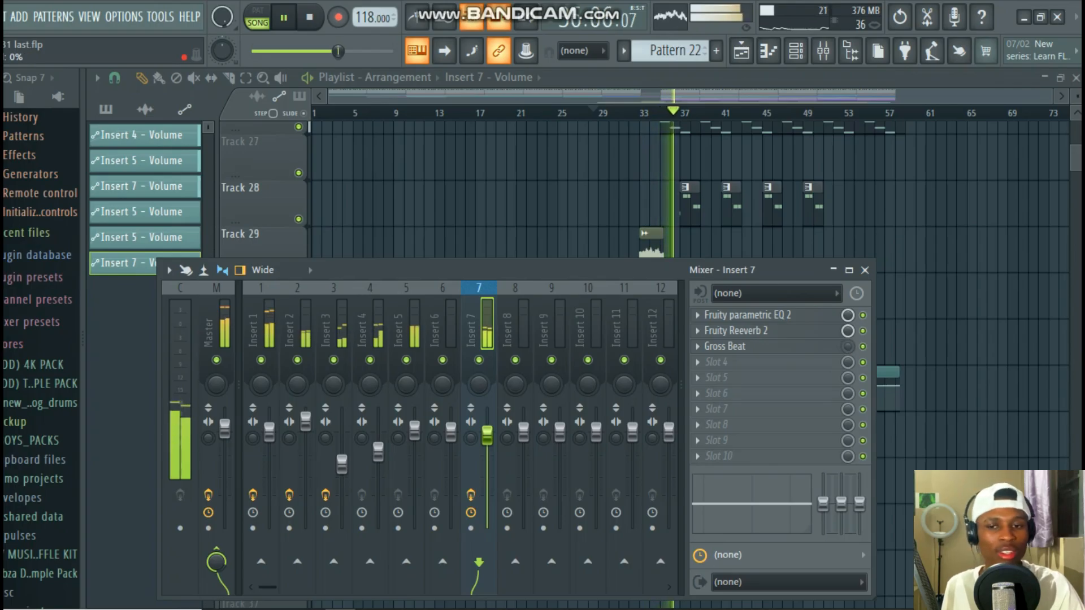
{"action": "mouse_move", "coordinate": [848, 346]}
{"action": "left_mouse_down"}
{"action": "mouse_move", "coordinate": [847, 325]}
{"action": "mouse_move", "coordinate": [848, 356]}
{"action": "left_mouse_up"}
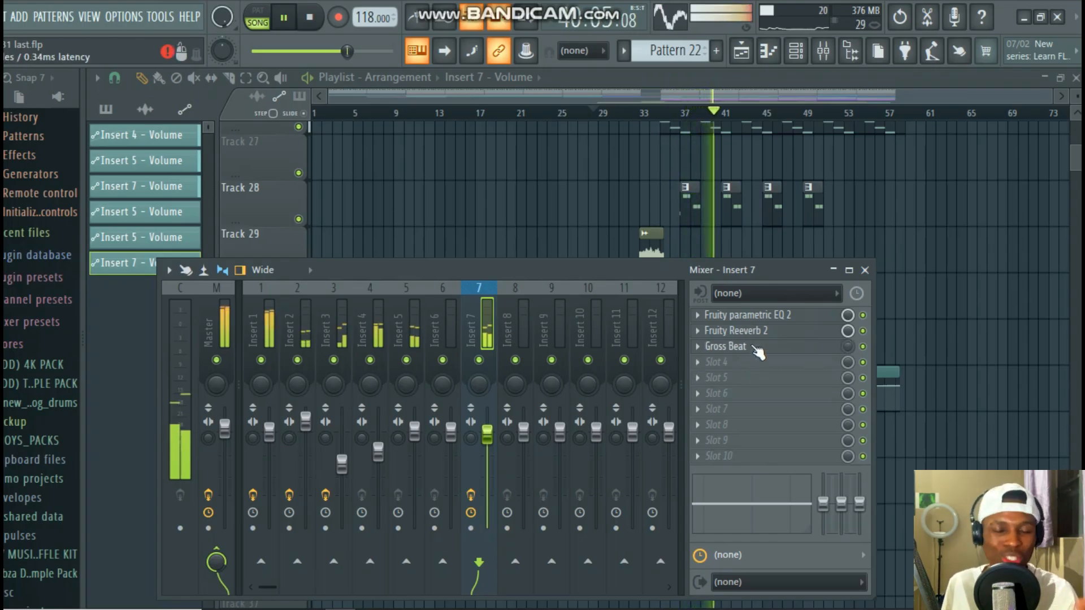
{"action": "key", "text": "space"}
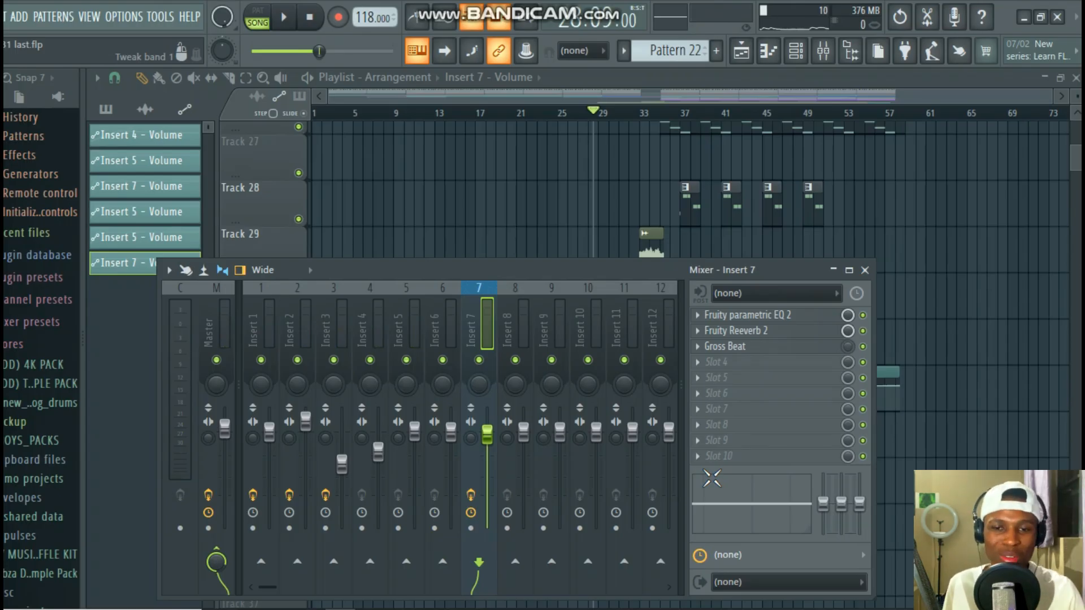
Step: Inspect the Fruity parametric EQ 2 curve on Insert 7 while playing the vocals briefly
{"action": "left_click", "coordinate": [751, 317]}
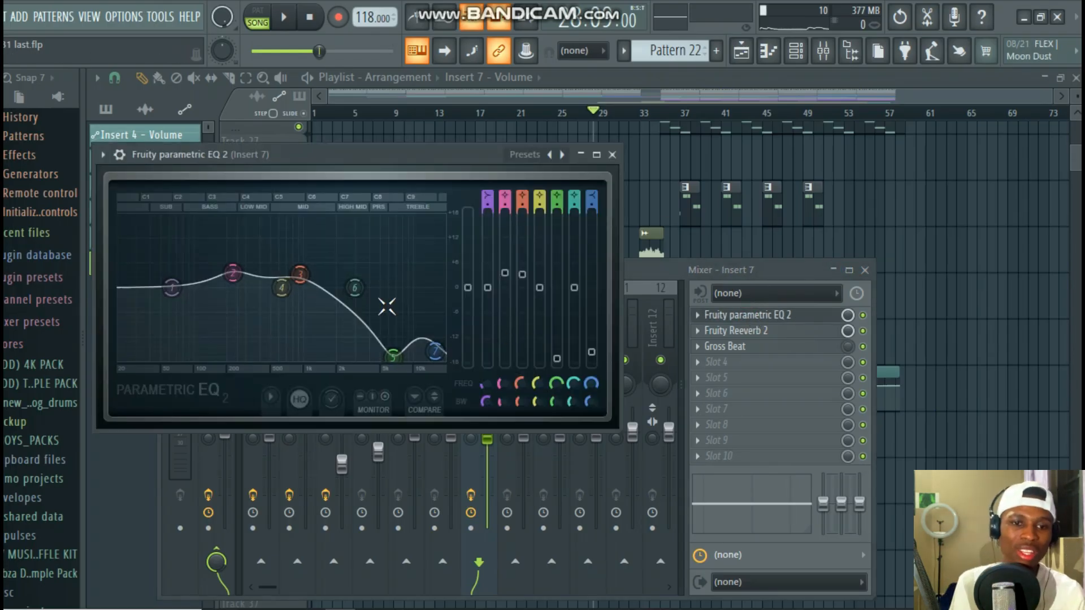
{"action": "key", "text": "space"}
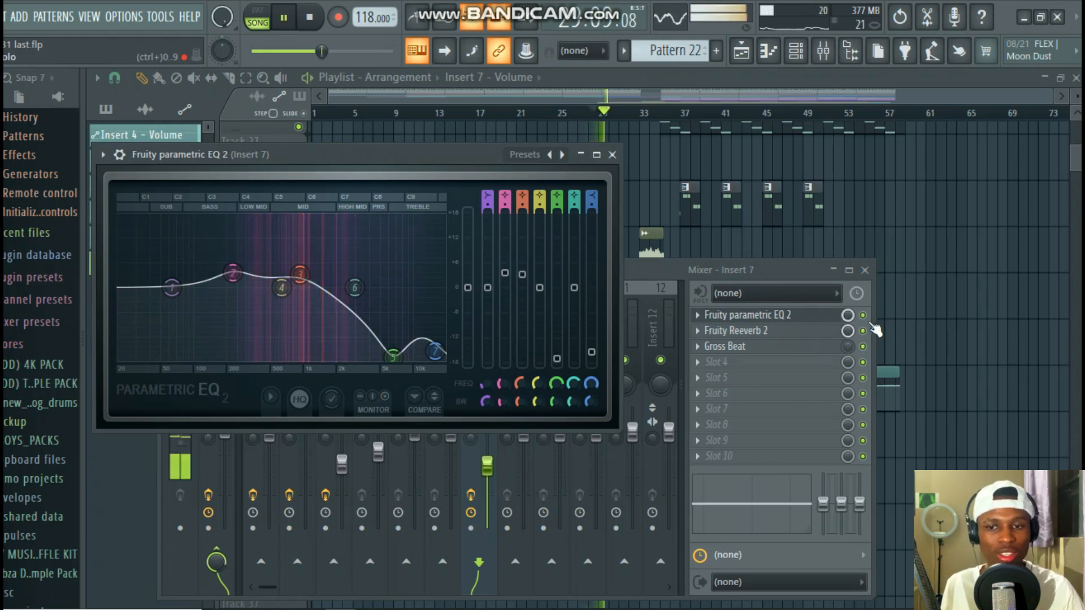
{"action": "key", "text": "space"}
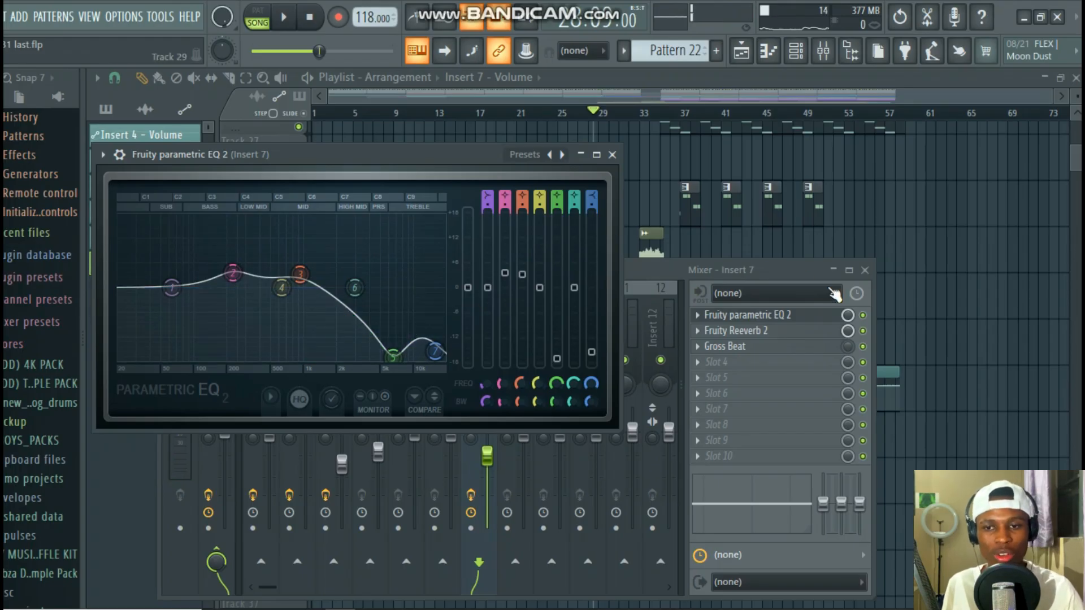
Step: Bypass Fruity parametric EQ 2 on Insert 7 and audition the vocals without it
{"action": "left_click", "coordinate": [864, 316]}
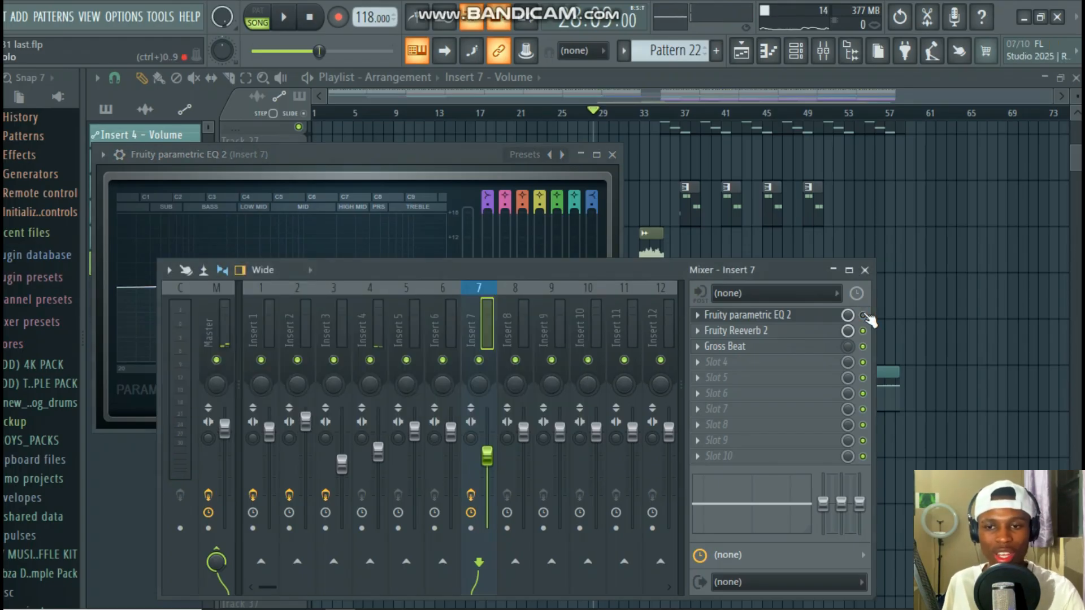
{"action": "key", "text": "space"}
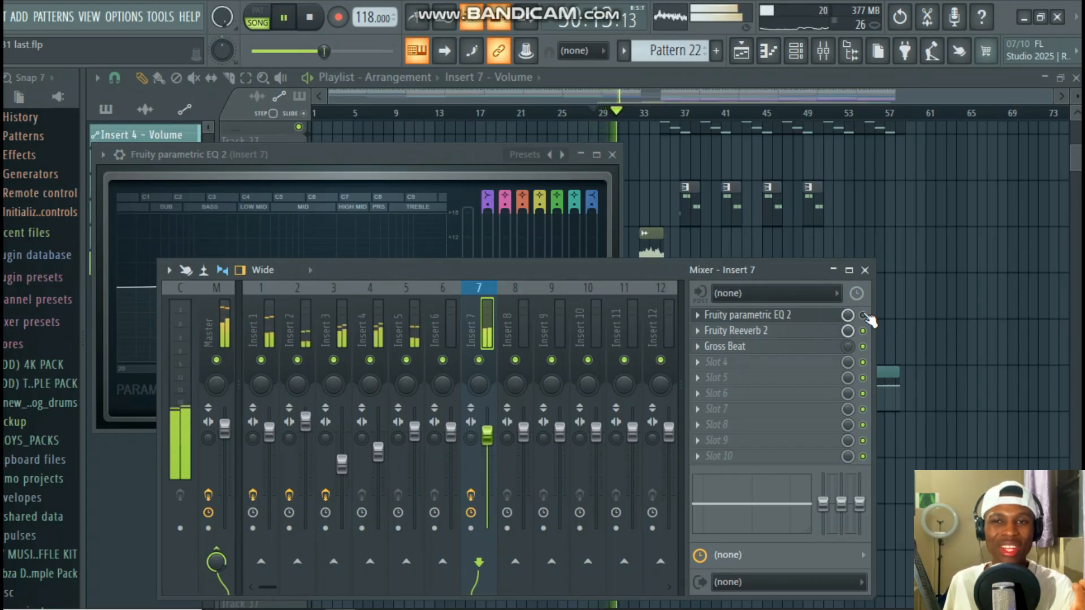
Step: Re-enable Fruity parametric EQ 2 on Insert 7 and audition the vocals from bar 28 with Fruity Reeverb 2 open
{"action": "left_click", "coordinate": [864, 316]}
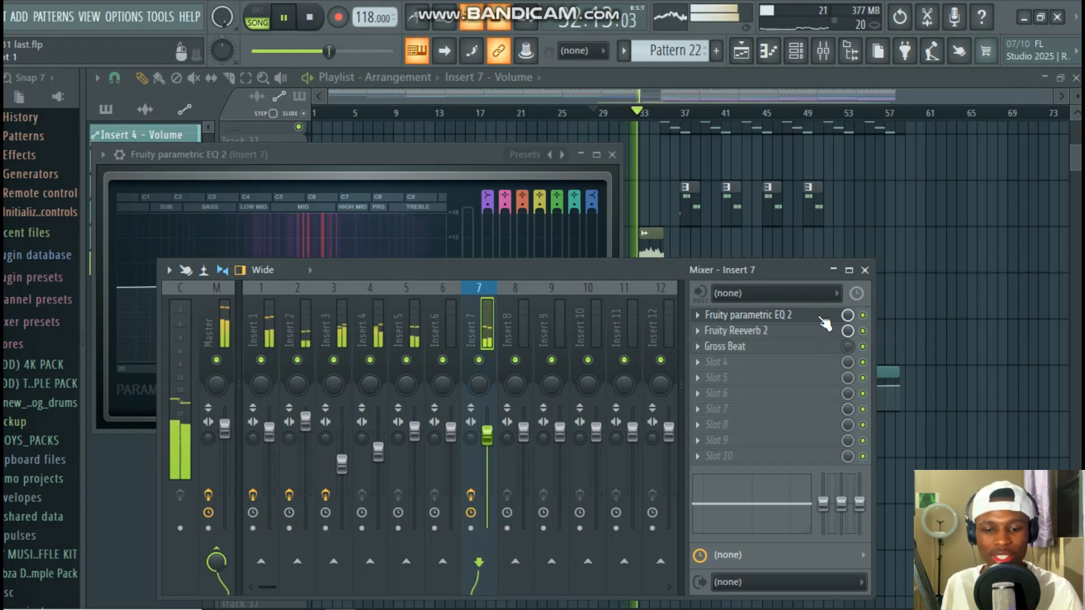
{"action": "key", "text": "space"}
{"action": "left_click", "coordinate": [831, 331]}
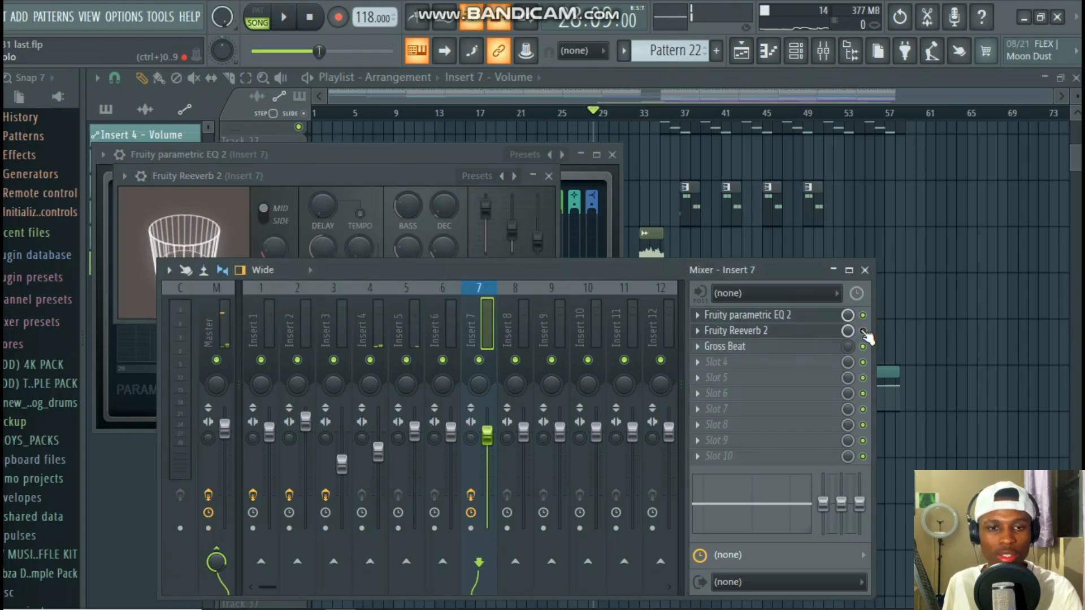
{"action": "key", "text": "space"}
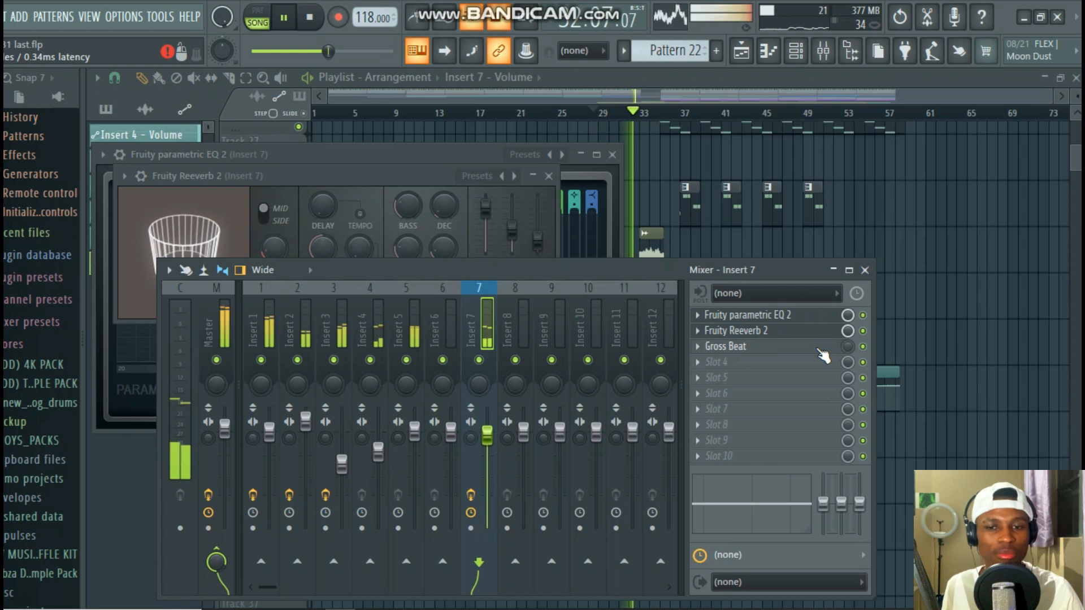
Step: Inspect the Trance Gt 2 volume pattern in Gross Beat on Insert 7, stop playback, and close the plugin
{"action": "left_click", "coordinate": [817, 348]}
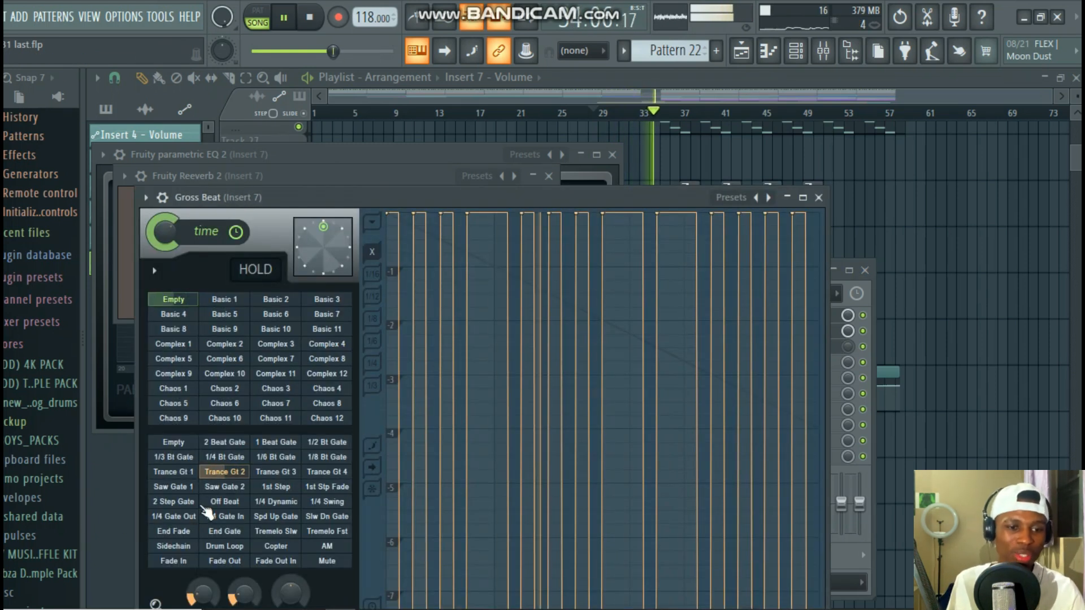
{"action": "key", "text": "space"}
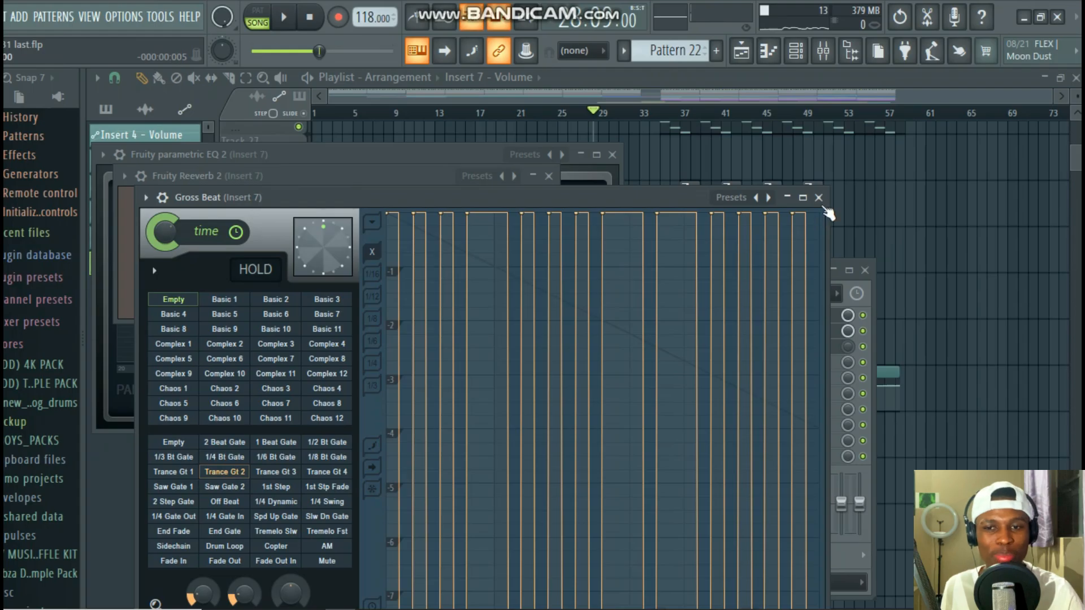
{"action": "left_click", "coordinate": [818, 197]}
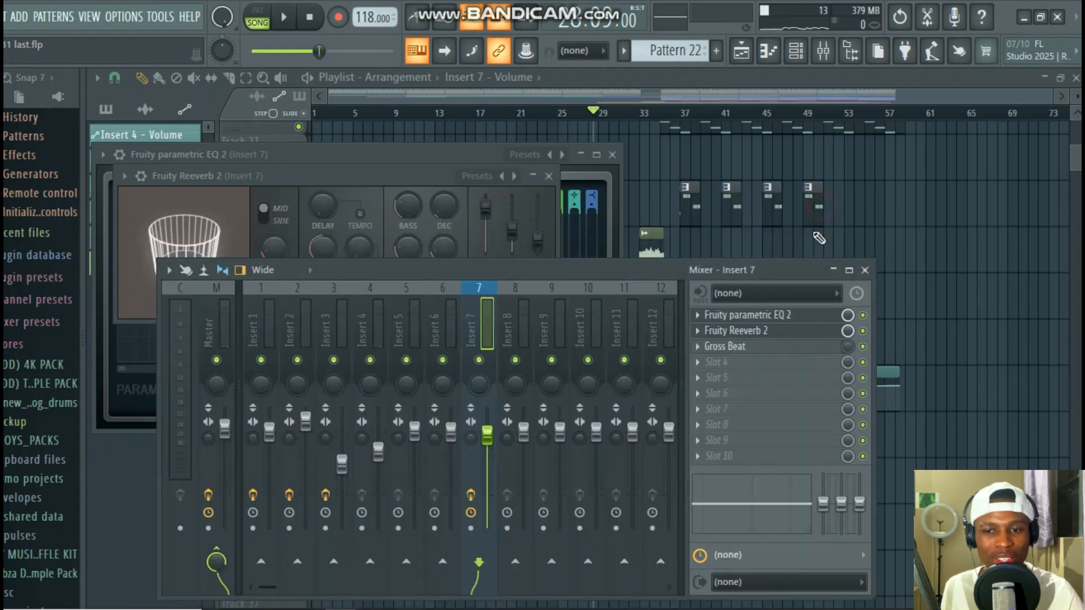
{"action": "left_click", "coordinate": [733, 346]}
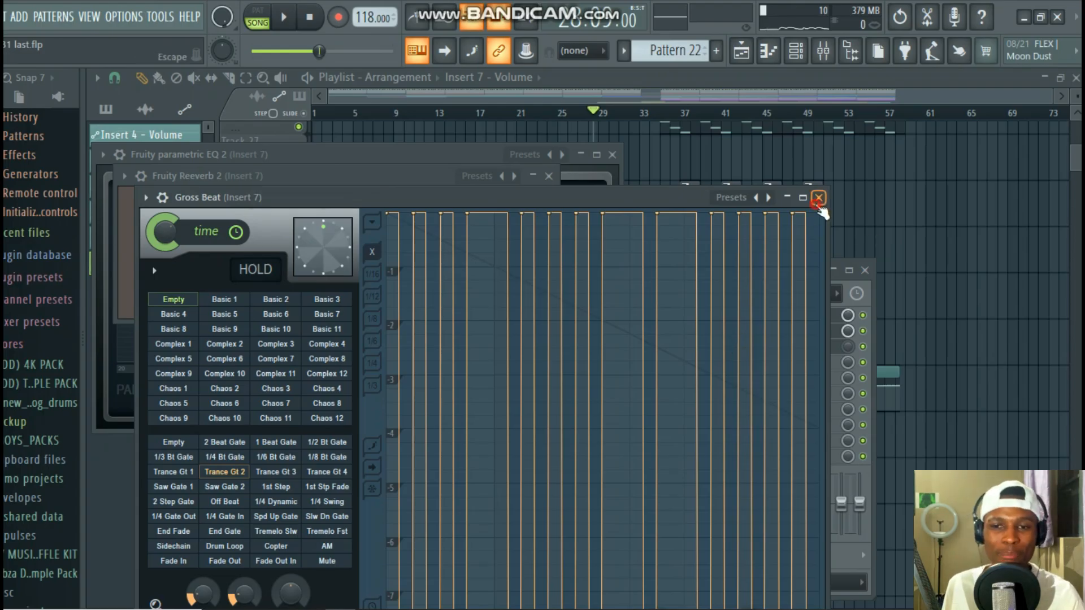
{"action": "left_click", "coordinate": [818, 198]}
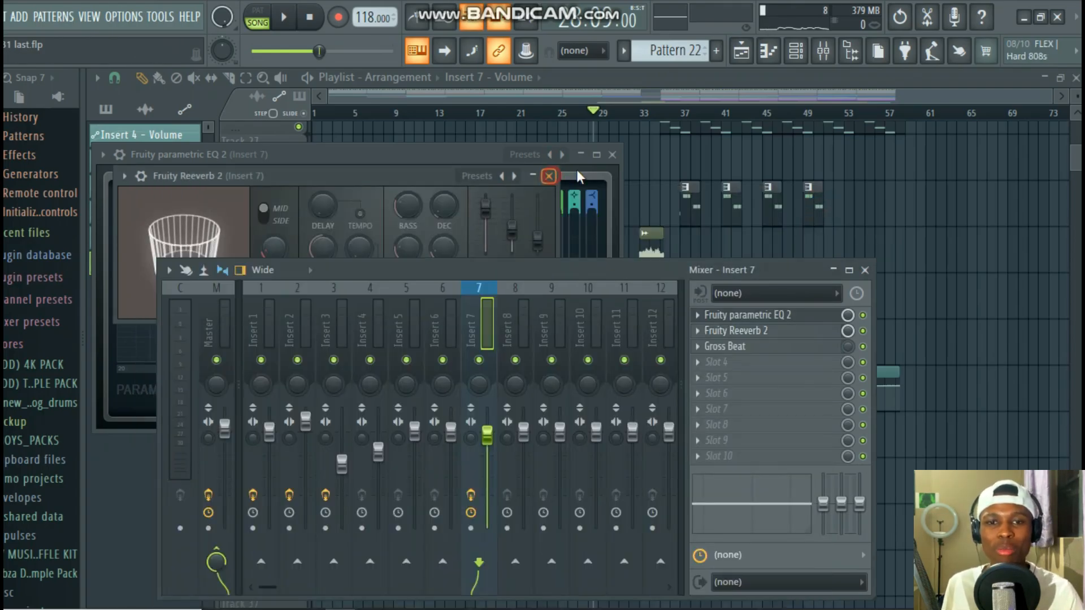
Step: Close the Fruity Reeverb 2 and Fruity parametric EQ 2 windows and move the mixer clear of the vocal tracks
{"action": "key", "text": "Escape"}
{"action": "left_click", "coordinate": [612, 155]}
{"action": "left_click_drag", "start_coordinate": [678, 273], "coordinate": [687, 442]}
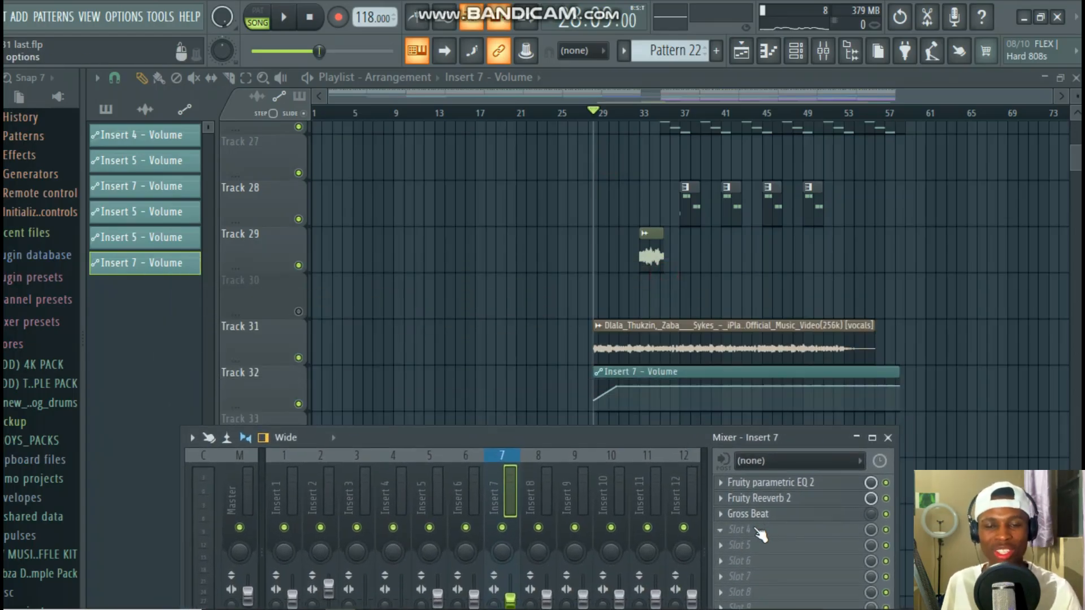
Step: Play the vocals from bar 28, return the Gross Beat mix level on Insert 7 to 0%, and close the mixer
{"action": "key", "text": "space"}
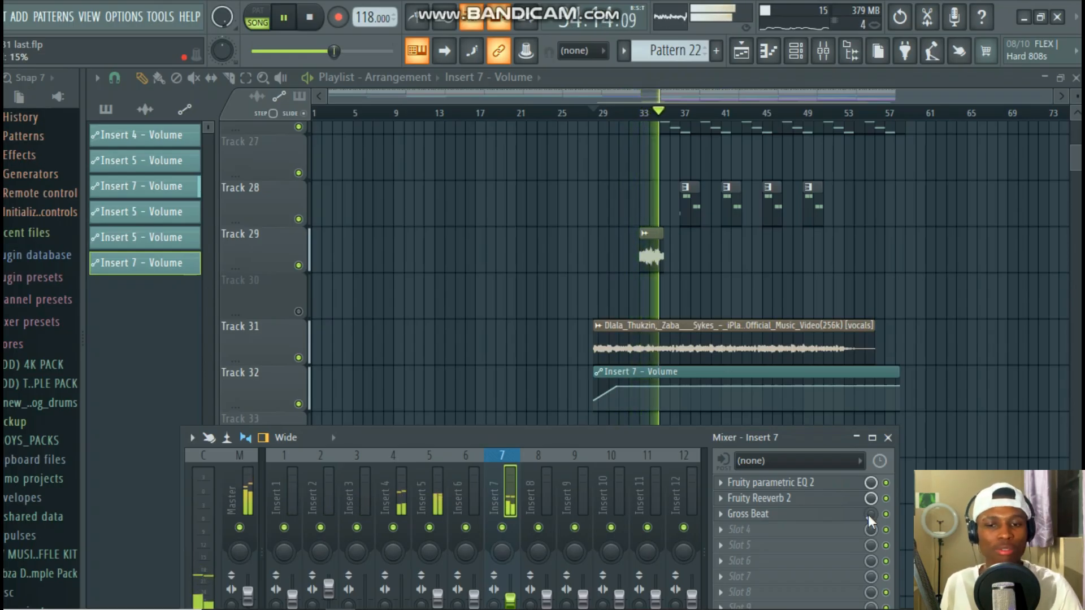
{"action": "mouse_move", "coordinate": [870, 514]}
{"action": "left_mouse_down"}
{"action": "mouse_move", "coordinate": [871, 455]}
{"action": "mouse_move", "coordinate": [870, 523]}
{"action": "left_mouse_up"}
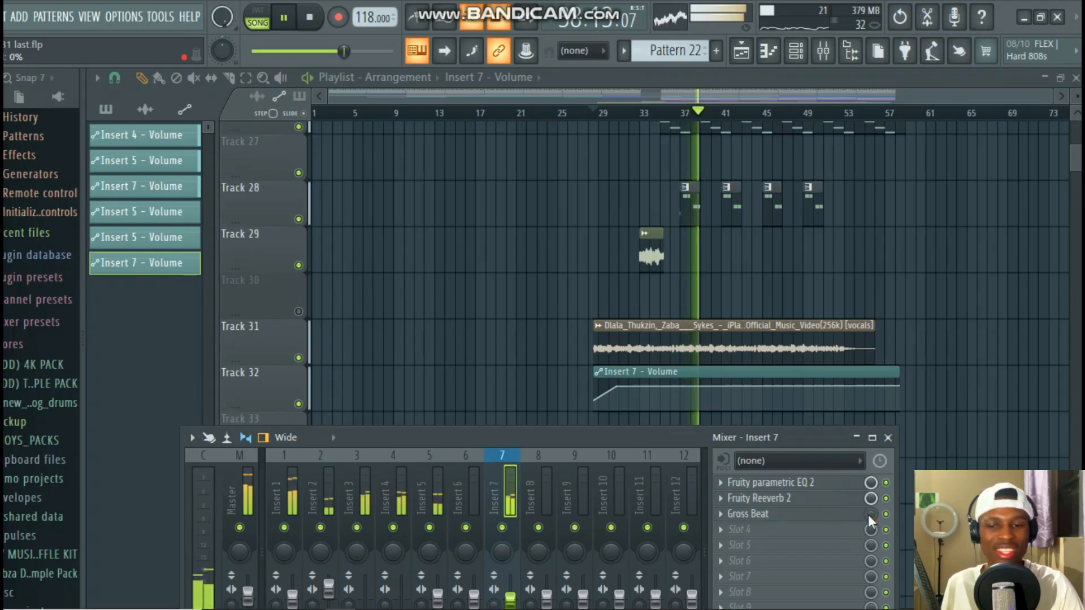
{"action": "left_click", "coordinate": [891, 438]}
Step: Review the arrangement's drum, melody, and automation tracks from Track 28 up to Track 5 while the song plays
{"action": "scroll", "coordinate": [883, 438], "scroll_direction": "up", "scroll_amount": 5}
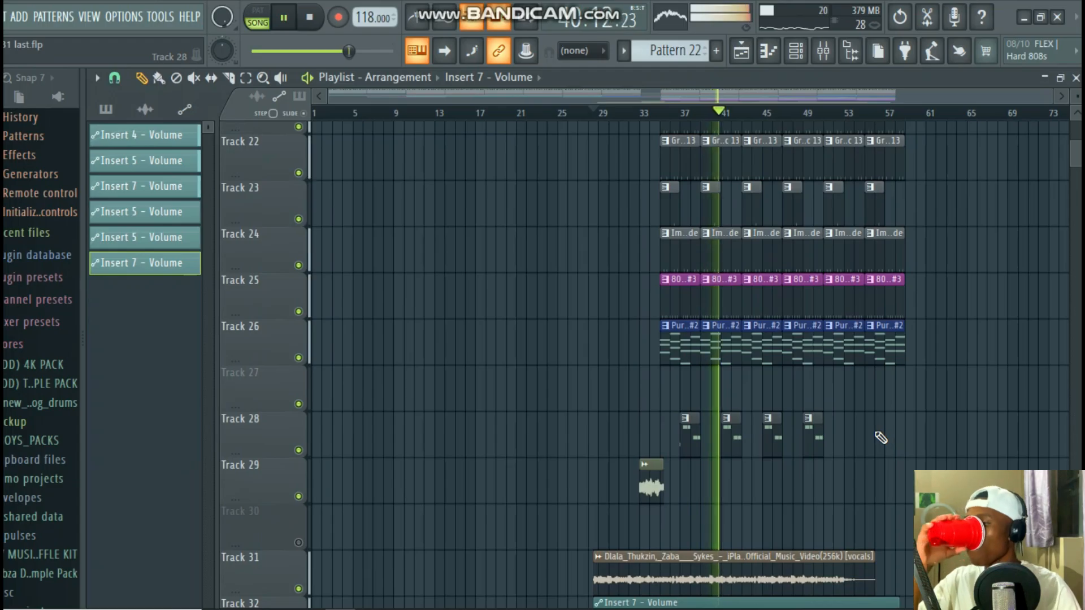
{"action": "scroll", "coordinate": [797, 448], "scroll_direction": "up", "scroll_amount": 3}
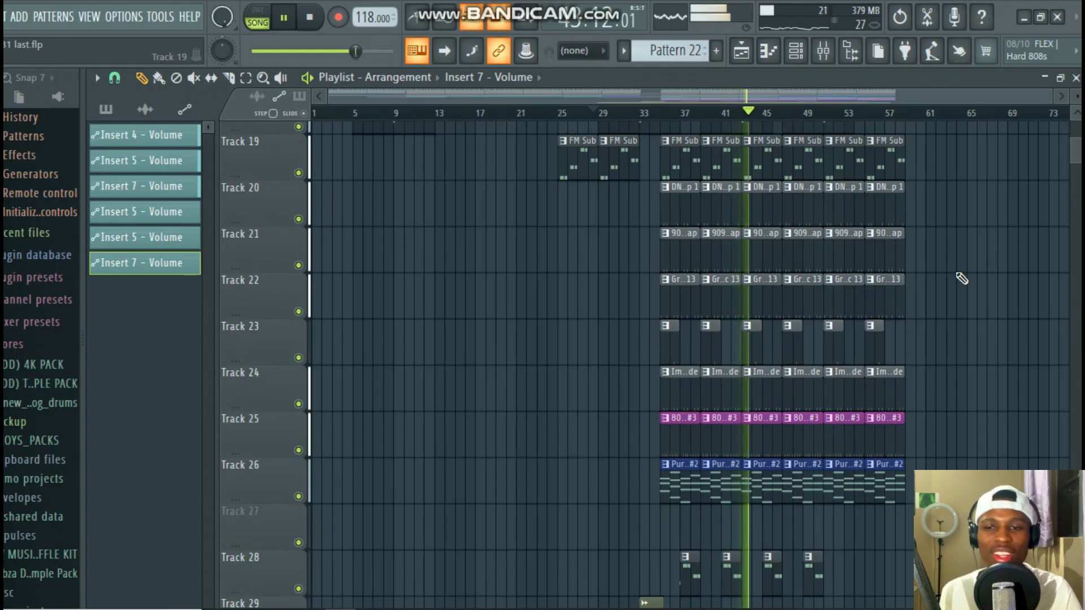
{"action": "scroll", "coordinate": [938, 346], "scroll_direction": "up", "scroll_amount": 8}
{"action": "scroll", "coordinate": [939, 348], "scroll_direction": "up", "scroll_amount": 10}
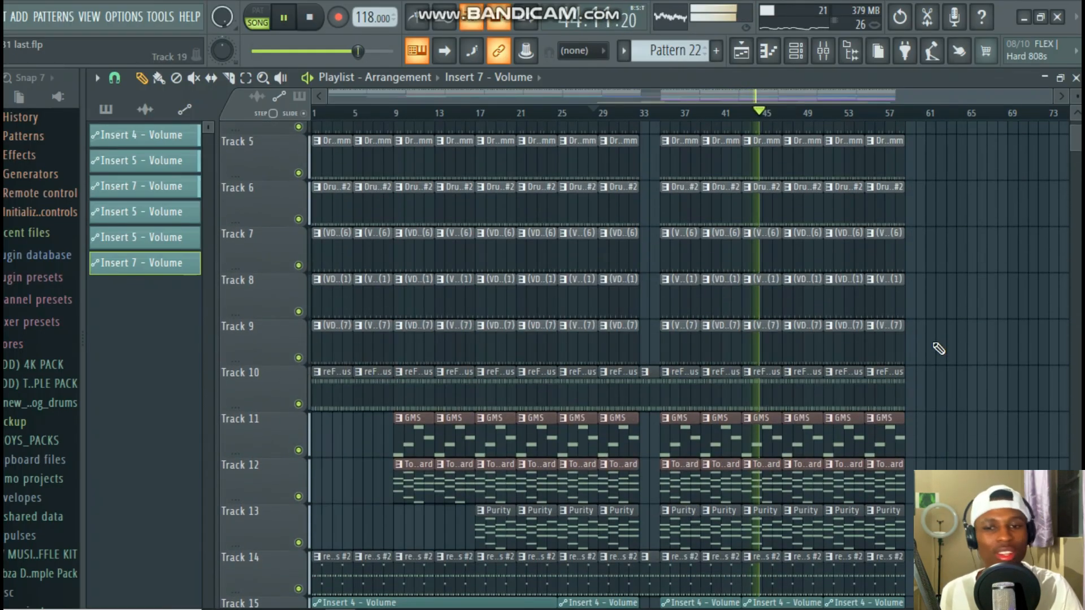
{"action": "scroll", "coordinate": [938, 348], "scroll_direction": "down", "scroll_amount": 12}
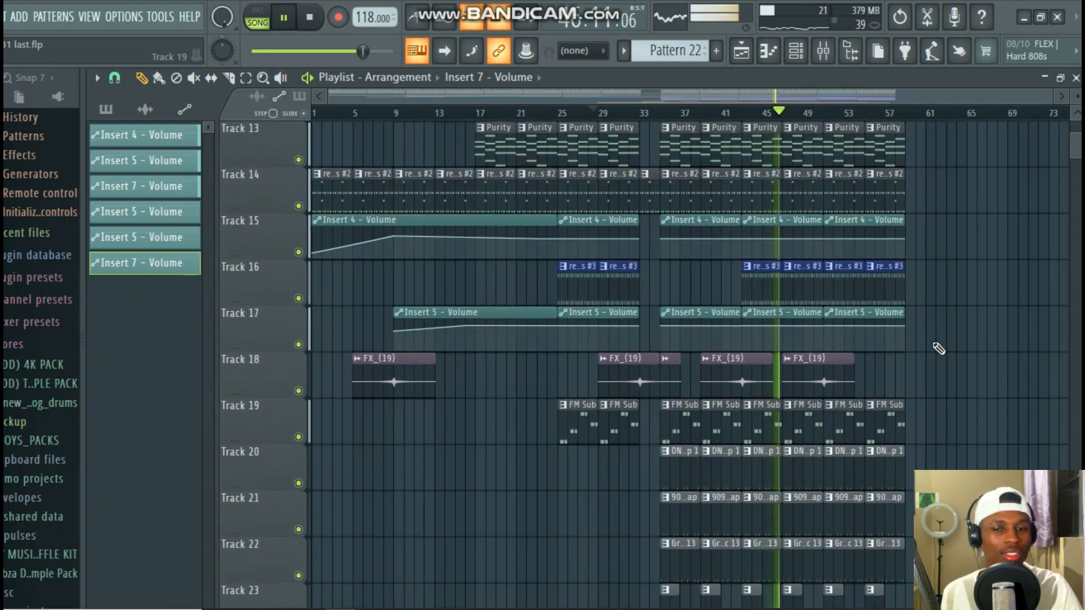
{"action": "scroll", "coordinate": [903, 119], "scroll_direction": "up", "scroll_amount": 1}
Step: Examine the end of the arrangement around bar 59 across the melody, percussion, and vocal tracks, and stop playback
{"action": "scroll", "coordinate": [902, 118], "scroll_direction": "up", "scroll_amount": 3}
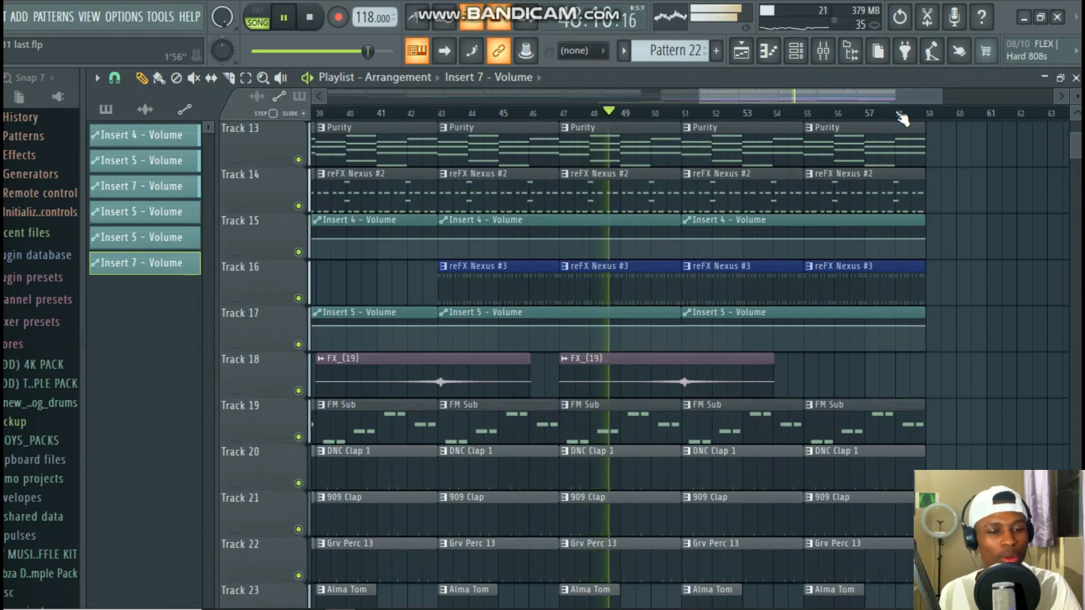
{"action": "scroll", "coordinate": [902, 119], "scroll_direction": "down", "scroll_amount": 2}
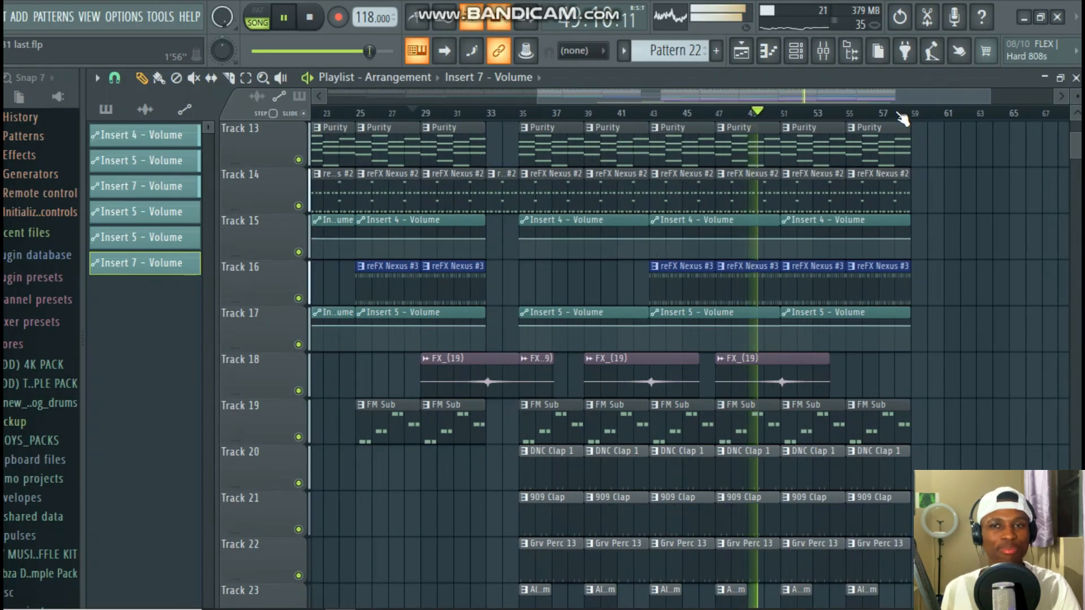
{"action": "scroll", "coordinate": [902, 118], "scroll_direction": "down", "scroll_amount": 3}
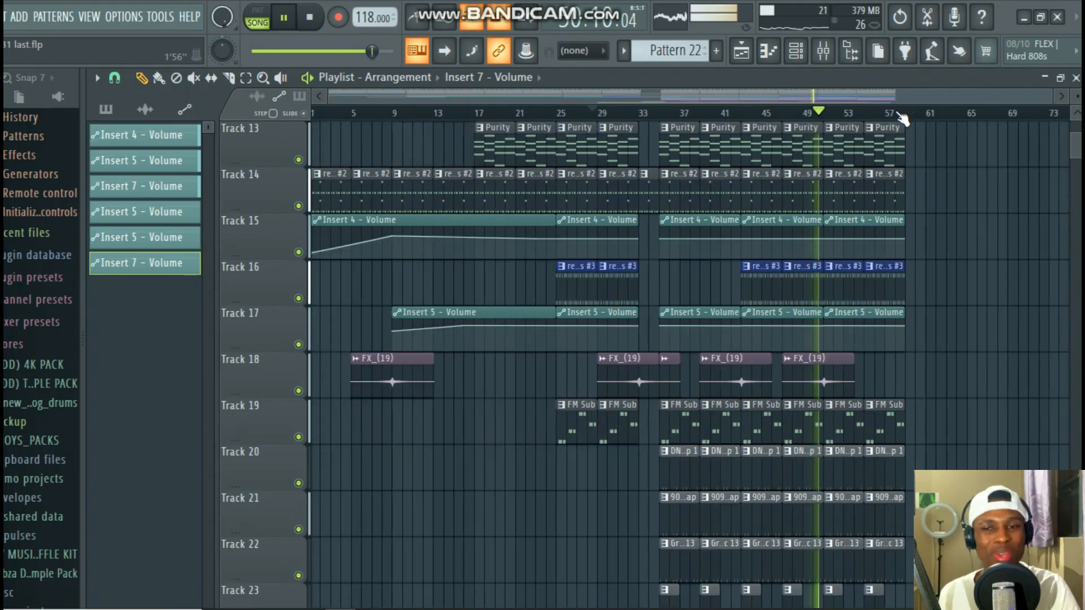
{"action": "scroll", "coordinate": [1042, 330], "scroll_direction": "down", "scroll_amount": 5}
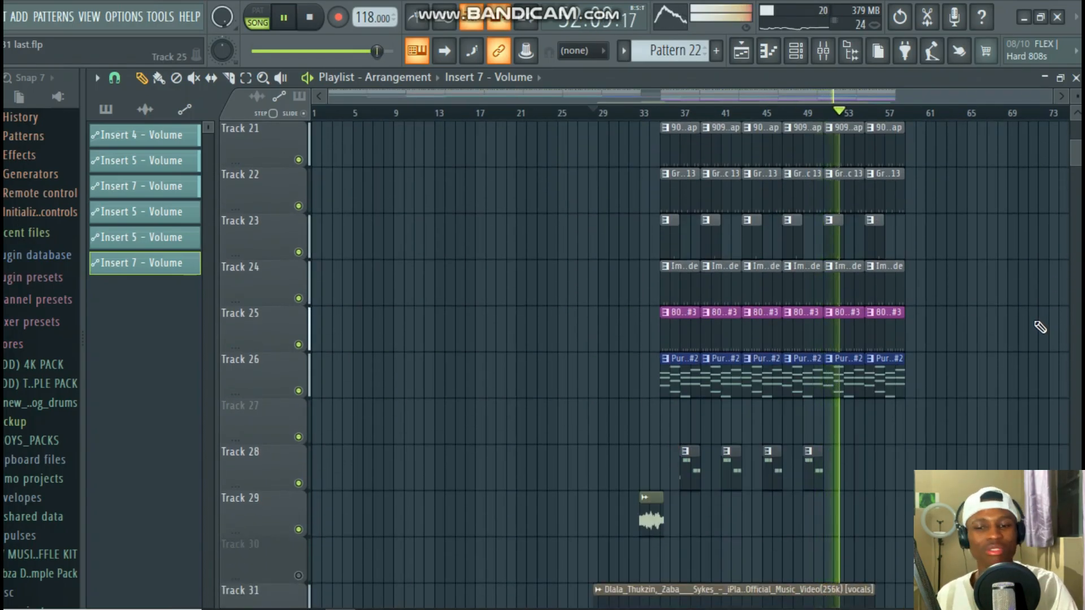
{"action": "scroll", "coordinate": [1042, 330], "scroll_direction": "down", "scroll_amount": 3}
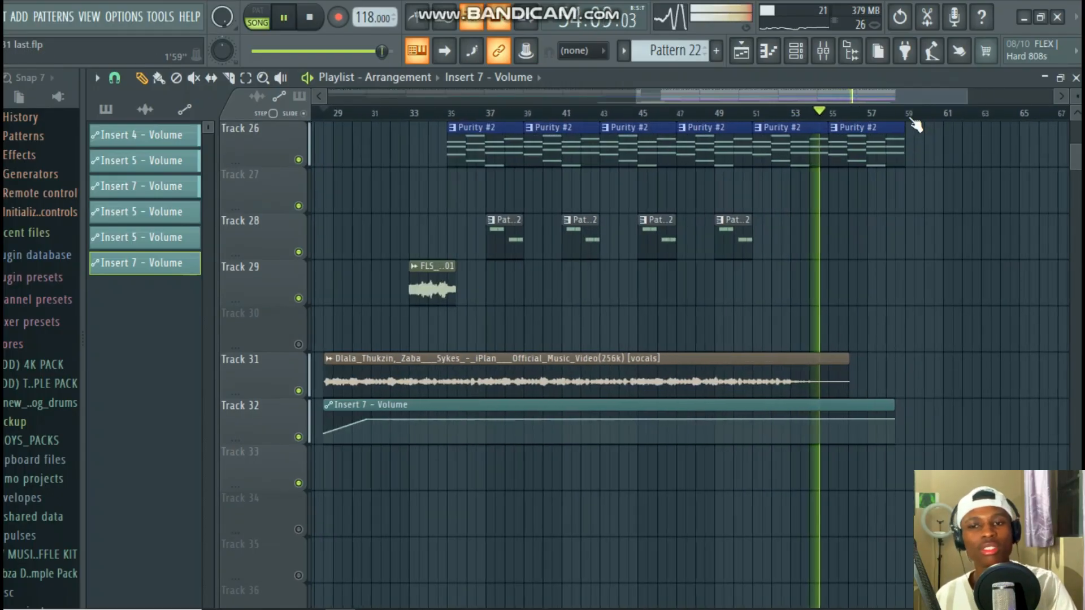
{"action": "scroll", "coordinate": [804, 252], "scroll_direction": "up", "scroll_amount": 12}
{"action": "scroll", "coordinate": [806, 254], "scroll_direction": "up", "scroll_amount": 3}
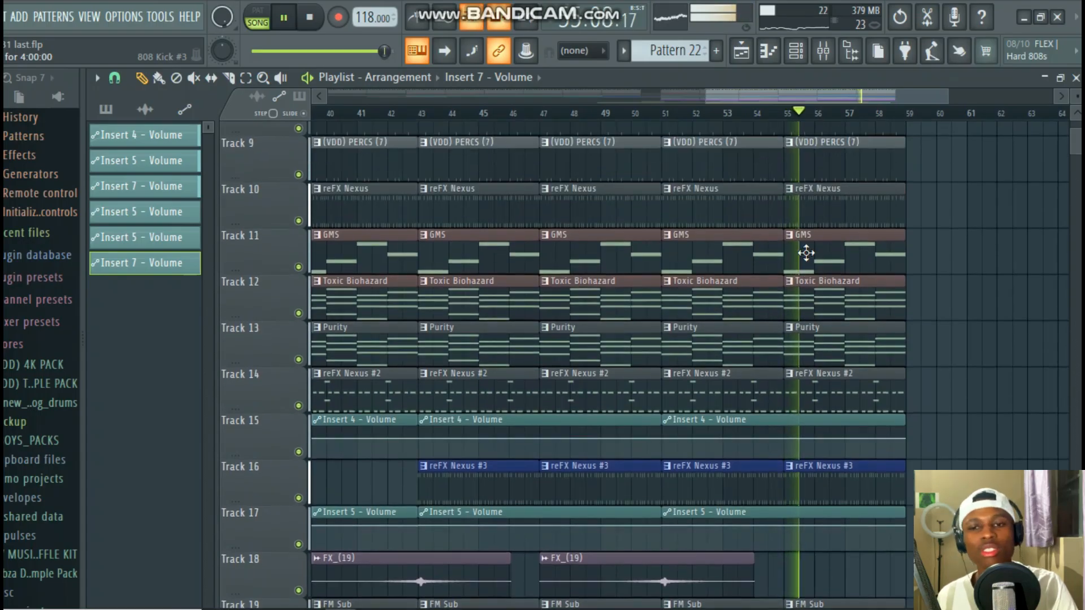
{"action": "key", "text": "space"}
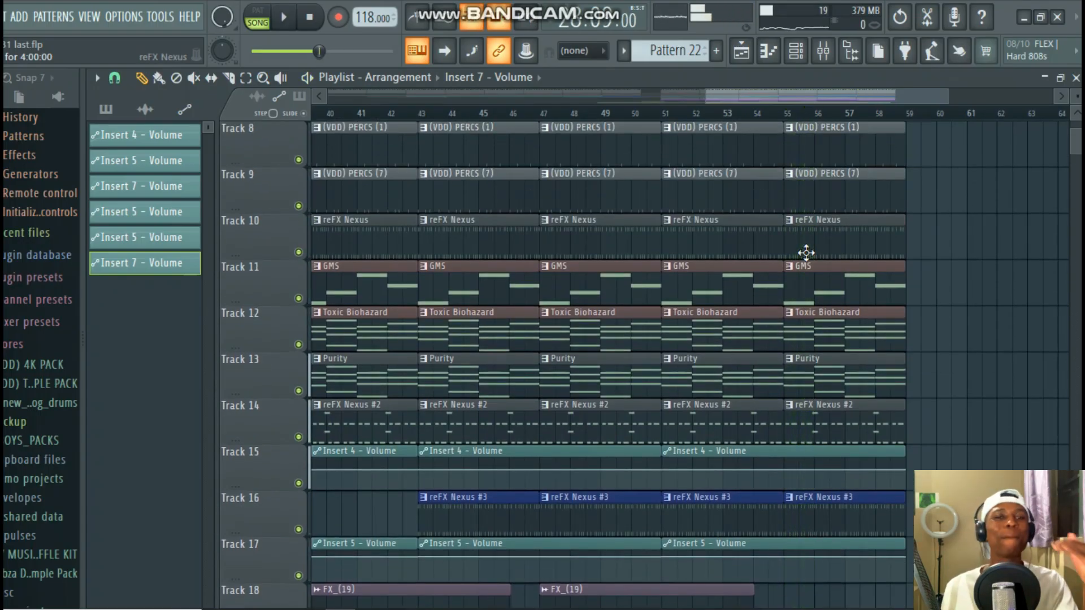